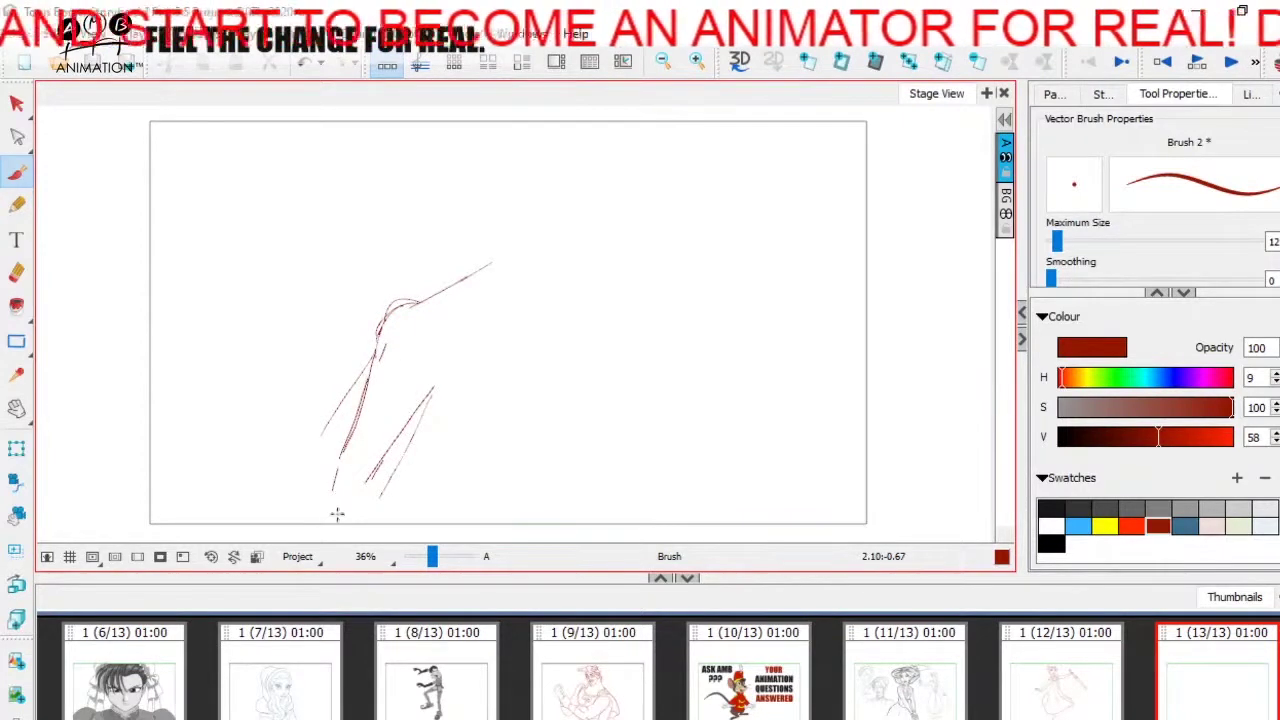
Sketch the horse's curved belly line and the steep strokes of its planted front leg in dark red.
mouse_move(373, 354)
left_mouse_down()
mouse_move(435, 385)
mouse_move(433, 398)
mouse_move(511, 373)
mouse_move(585, 322)
left_mouse_up()
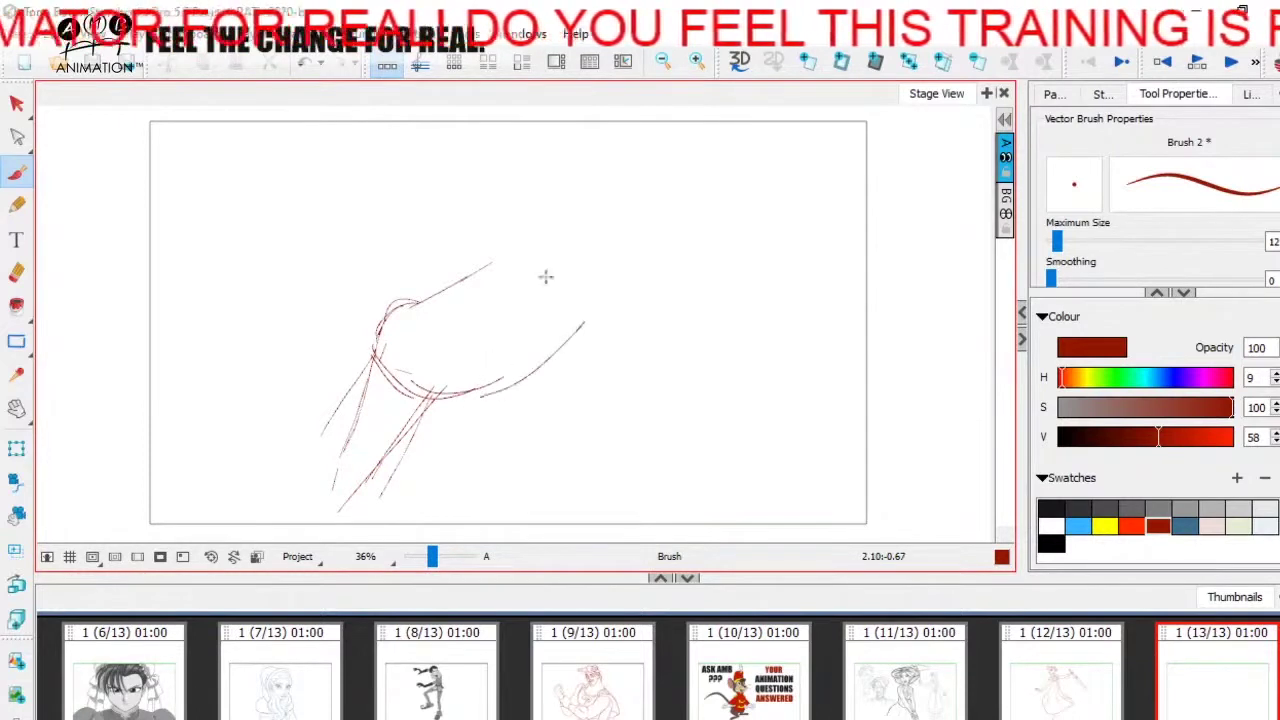
left_click_drag(506, 294, 522, 430)
left_click_drag(514, 340, 530, 487)
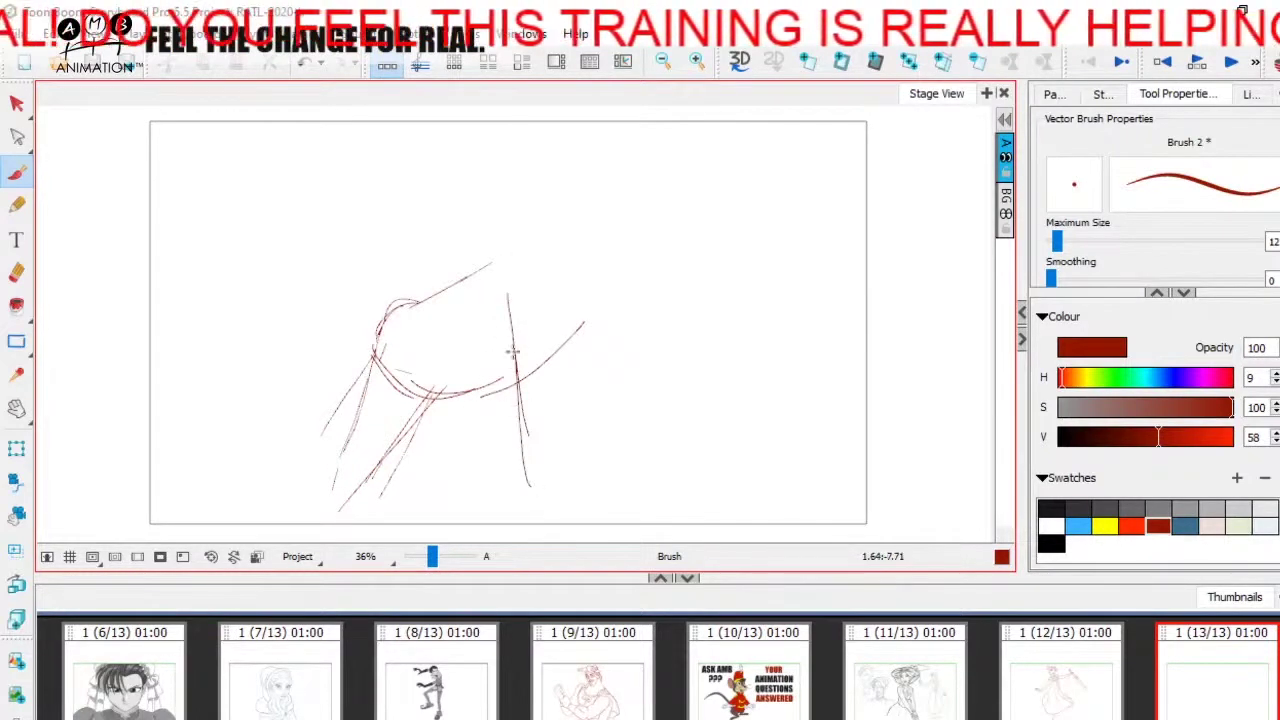
left_click_drag(508, 305, 545, 503)
Sketch the raised foreleg with a slanted upper and bent lower part, and link its hoof diagonally to the planted hoof.
left_click_drag(546, 284, 688, 398)
left_click_drag(591, 309, 670, 388)
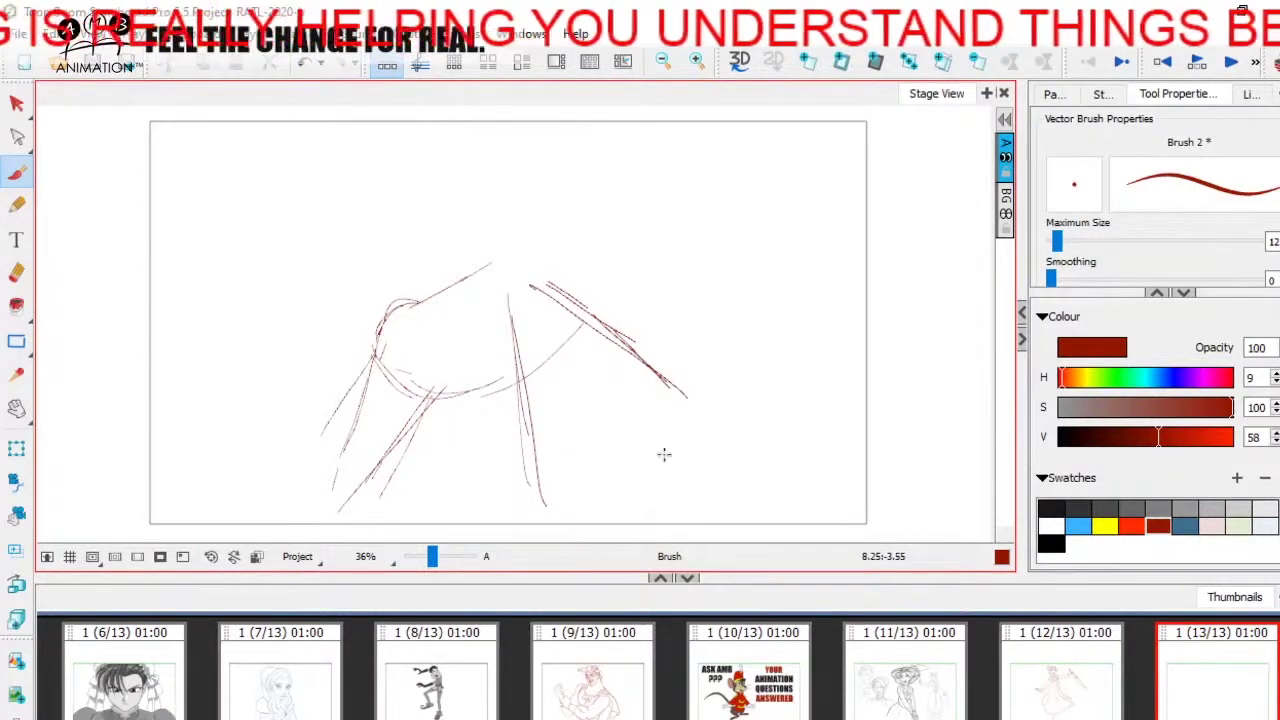
left_click_drag(556, 511, 705, 434)
mouse_move(652, 340)
left_mouse_down()
mouse_move(703, 430)
mouse_move(678, 385)
left_mouse_up()
mouse_move(592, 314)
left_mouse_down()
mouse_move(650, 345)
mouse_move(695, 420)
left_mouse_up()
left_click_drag(606, 489, 668, 459)
Add a short tail curve behind the rump and two angled lines for the chest.
left_click_drag(385, 325, 312, 364)
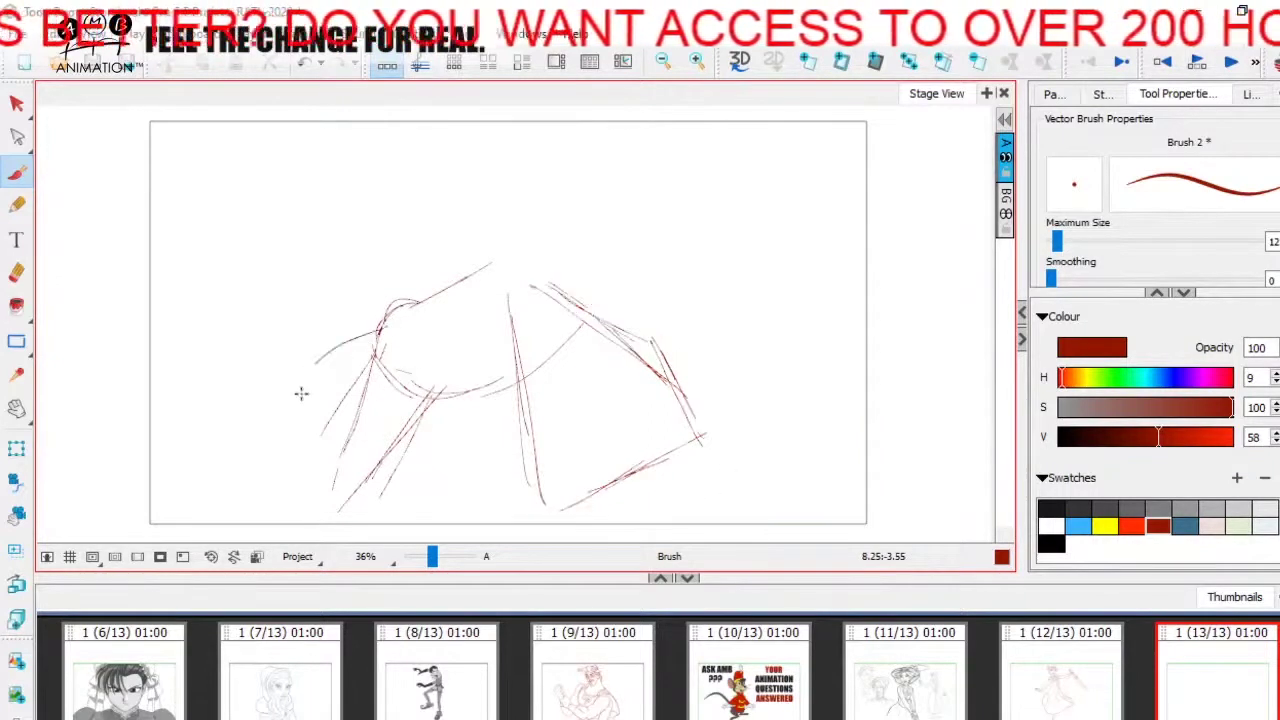
left_click_drag(564, 262, 612, 294)
left_click_drag(608, 290, 576, 340)
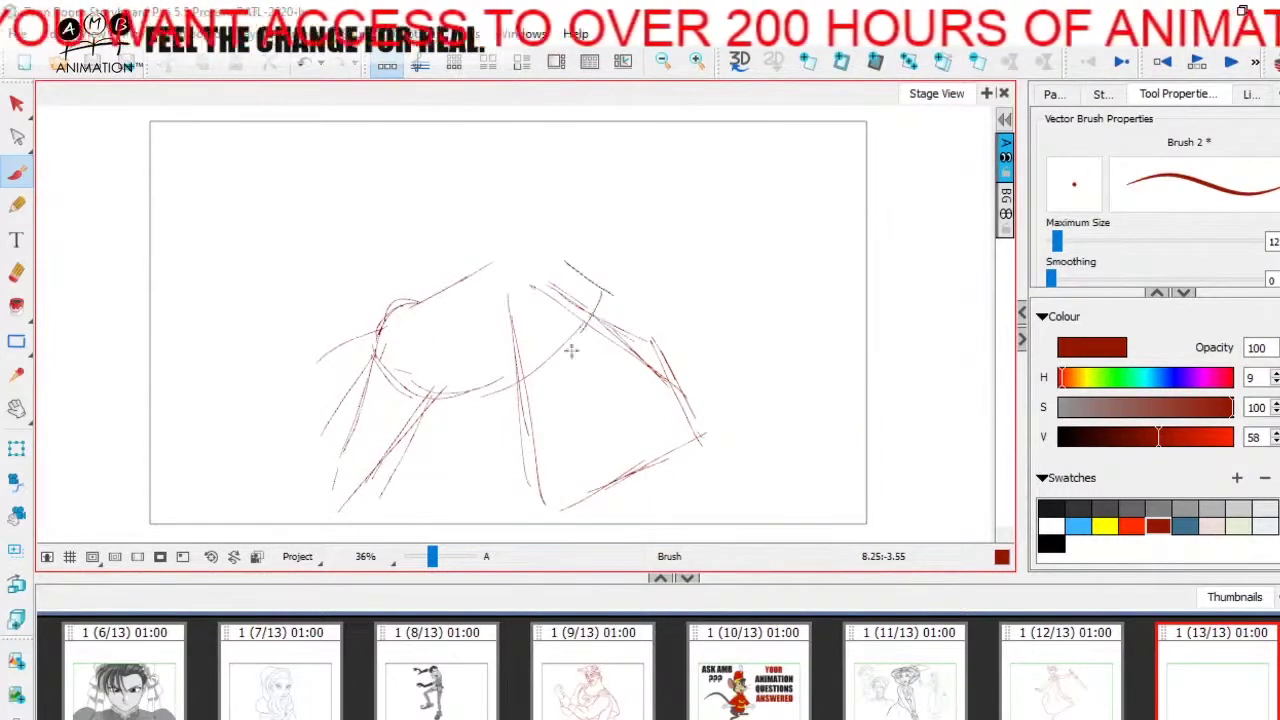
Restate the planted front leg with straight strokes running from the shoulder through the elbow to the hoof.
mouse_move(500, 250)
left_mouse_down()
mouse_move(496, 343)
mouse_move(548, 500)
left_mouse_up()
left_click_drag(498, 345, 546, 502)
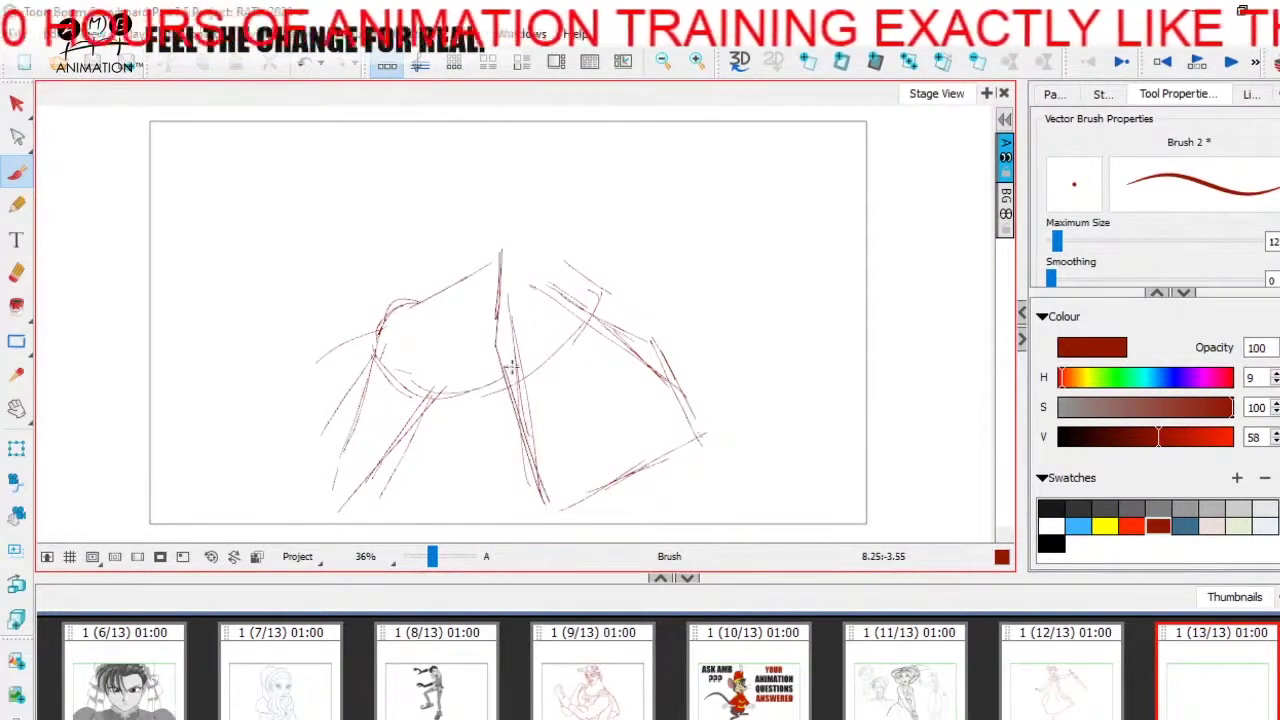
left_click_drag(497, 350, 550, 505)
left_click_drag(512, 390, 548, 506)
Reinforce the shoulder and chest lines and arch the back of the neck upward from the shoulder.
left_click_drag(500, 230, 492, 372)
mouse_move(556, 257)
left_mouse_down()
mouse_move(606, 291)
mouse_move(597, 332)
left_mouse_up()
left_click_drag(484, 258, 490, 362)
left_click_drag(500, 262, 488, 322)
mouse_move(493, 250)
left_mouse_down()
mouse_move(512, 217)
mouse_move(566, 168)
left_mouse_up()
left_click_drag(516, 202, 582, 168)
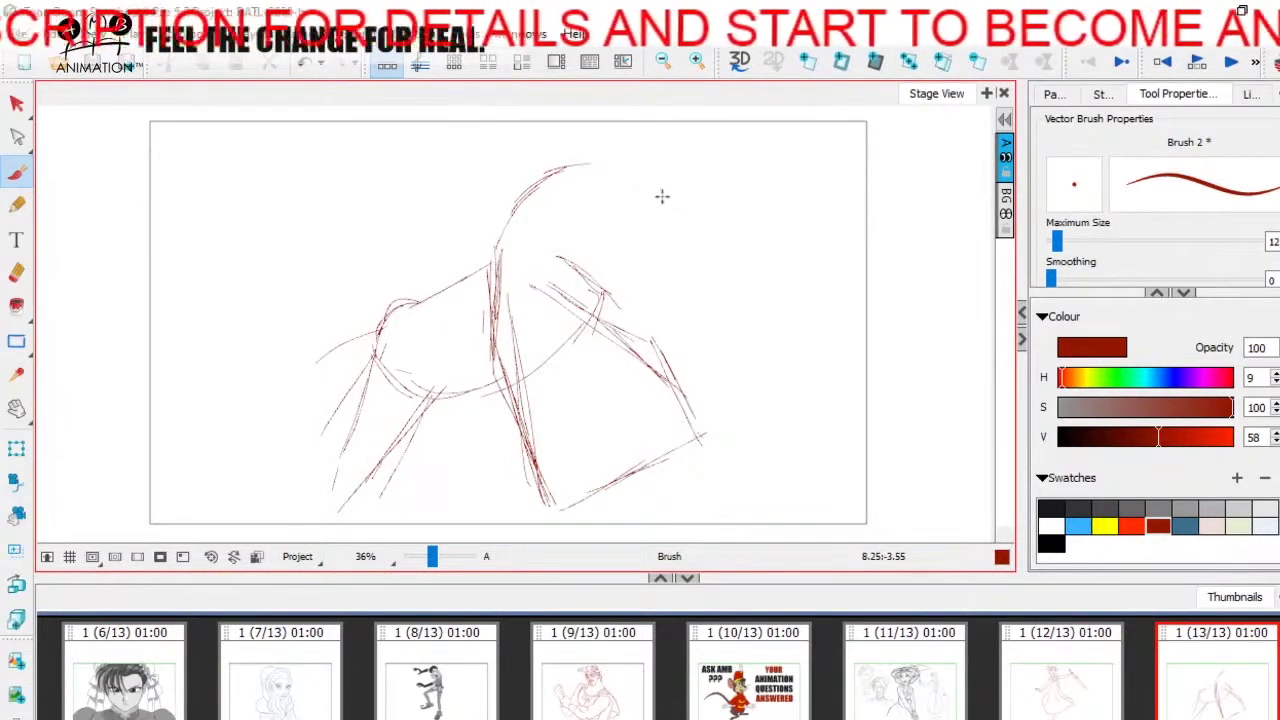
Draw a vertical guide from the forehead down to the raised knee and lines across the top of the head.
left_click_drag(651, 196, 652, 338)
mouse_move(557, 170)
left_mouse_down()
mouse_move(661, 185)
mouse_move(603, 180)
mouse_move(647, 181)
mouse_move(650, 240)
left_mouse_up()
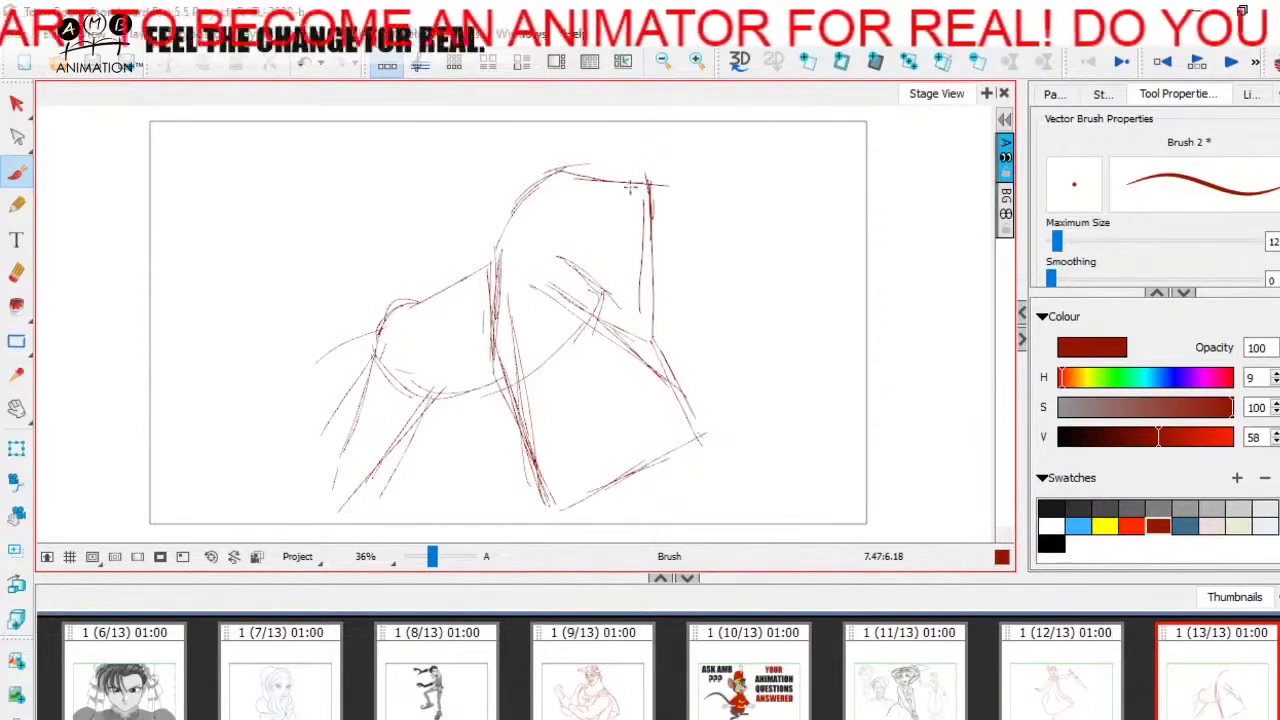
left_click_drag(605, 177, 656, 212)
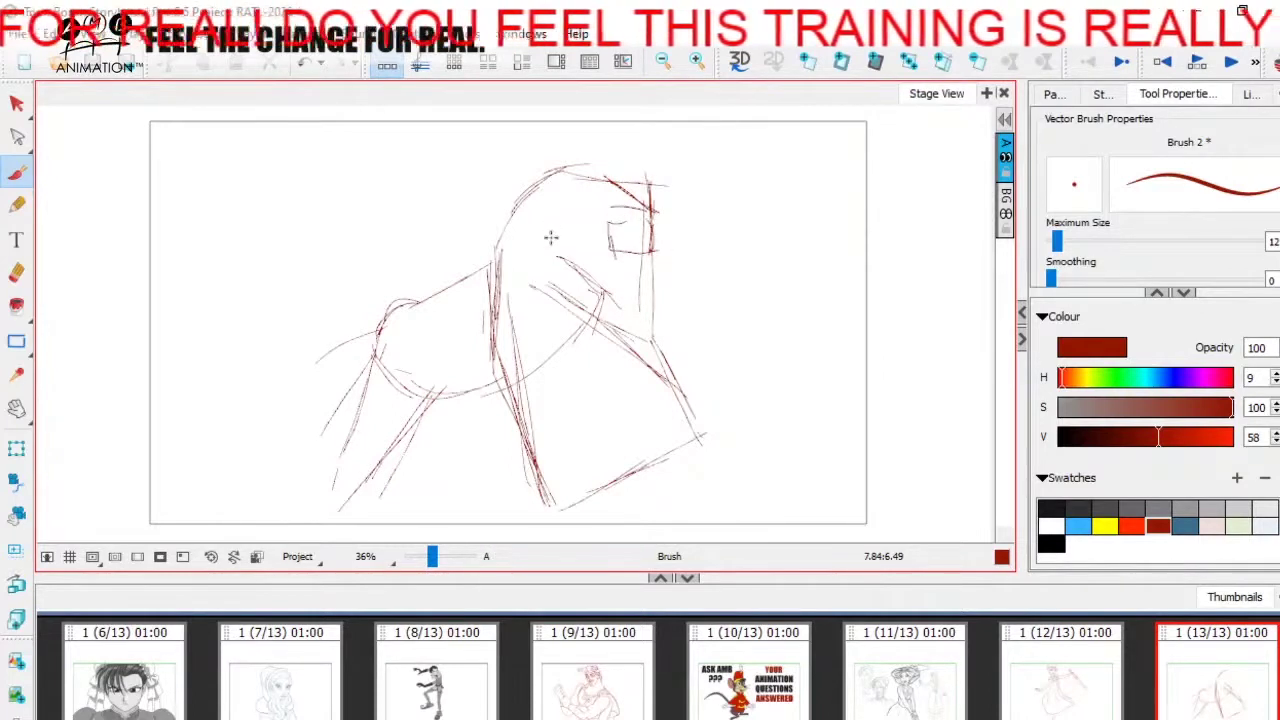
Block in the tucked head with a rounded jaw and darken the arched neck contour.
mouse_move(558, 196)
left_mouse_down()
mouse_move(590, 241)
mouse_move(630, 257)
left_mouse_up()
left_click_drag(563, 196, 648, 253)
left_click_drag(568, 241, 645, 254)
mouse_move(562, 192)
left_mouse_down()
mouse_move(607, 243)
mouse_move(582, 240)
mouse_move(653, 250)
left_mouse_up()
mouse_move(645, 211)
left_mouse_down()
mouse_move(597, 220)
mouse_move(646, 212)
mouse_move(549, 182)
mouse_move(522, 250)
left_mouse_up()
left_click_drag(526, 206, 505, 244)
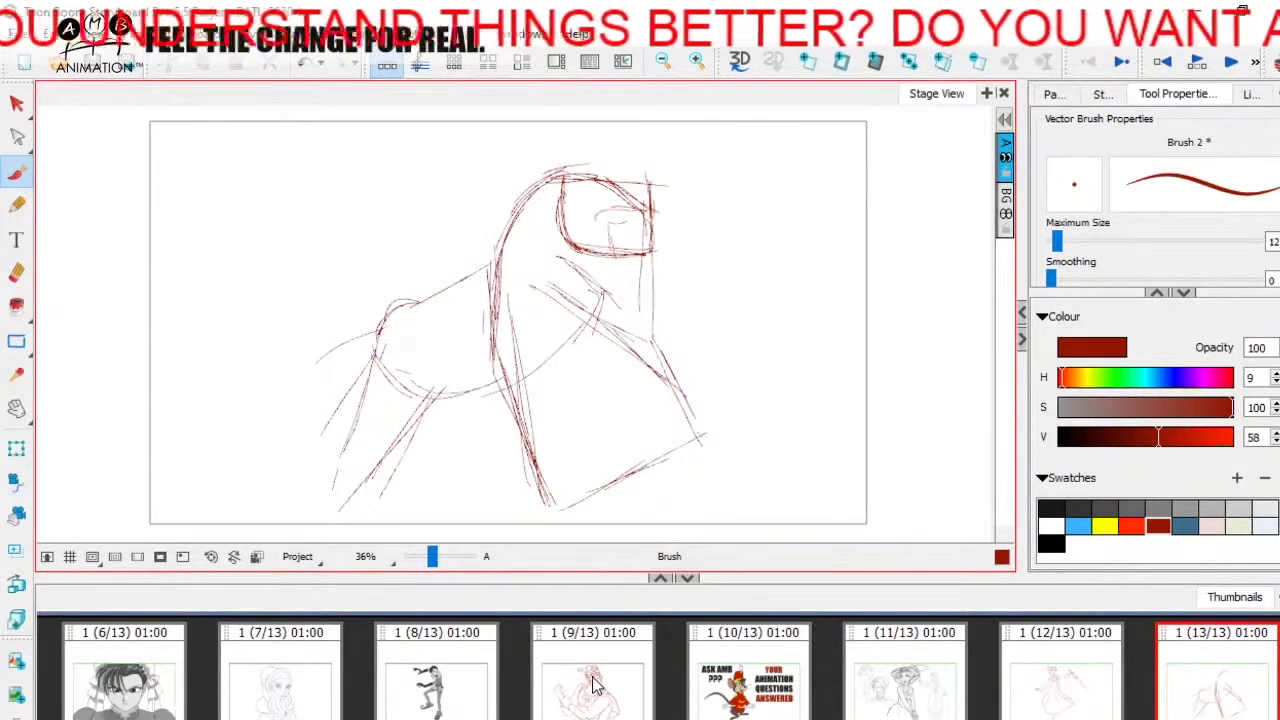
Darken both edges of the hind leg from the rump and rear belly down to the hoof.
left_click_drag(382, 316, 334, 505)
mouse_move(366, 400)
left_mouse_down()
mouse_move(344, 498)
mouse_move(448, 392)
mouse_move(340, 514)
left_mouse_up()
mouse_move(373, 357)
left_mouse_down()
mouse_move(334, 510)
mouse_move(440, 396)
left_mouse_up()
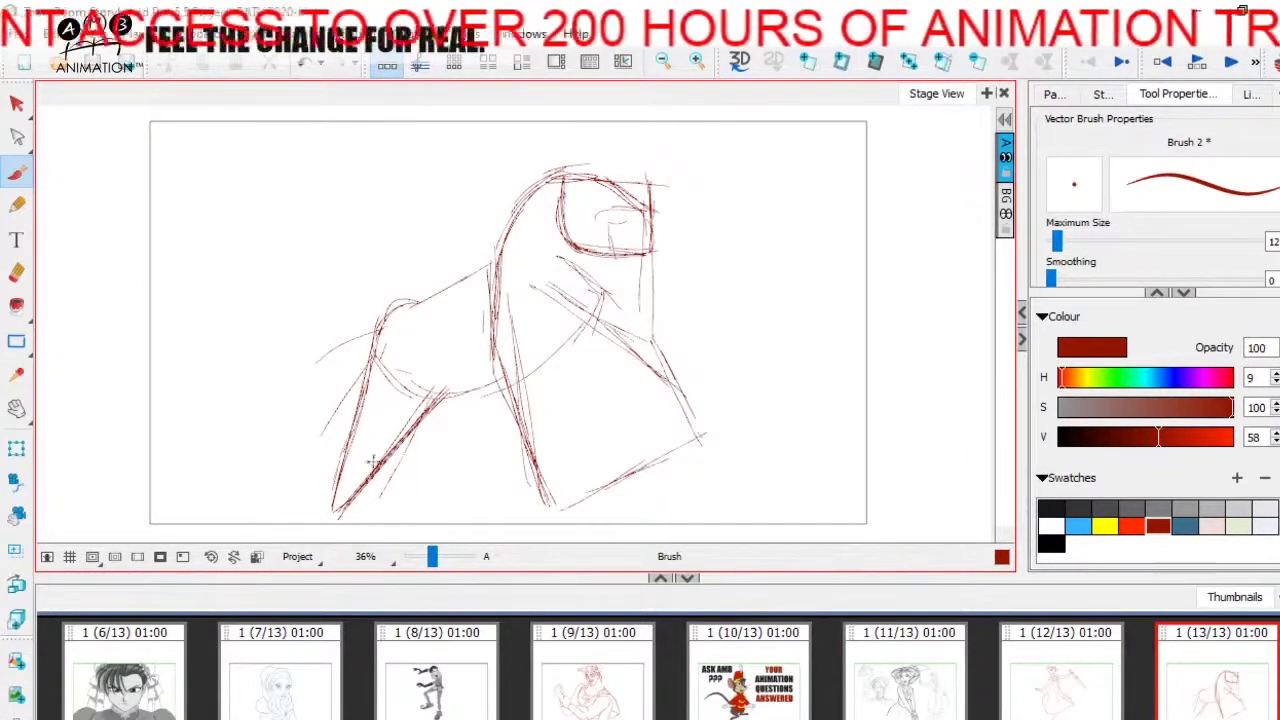
Select the entire horse sketch and move it slightly upward in the frame.
key("space")
mouse_move(486, 444)
left_mouse_down()
mouse_move(471, 429)
mouse_move(482, 418)
left_mouse_up()
left_click_drag(458, 464, 461, 491)
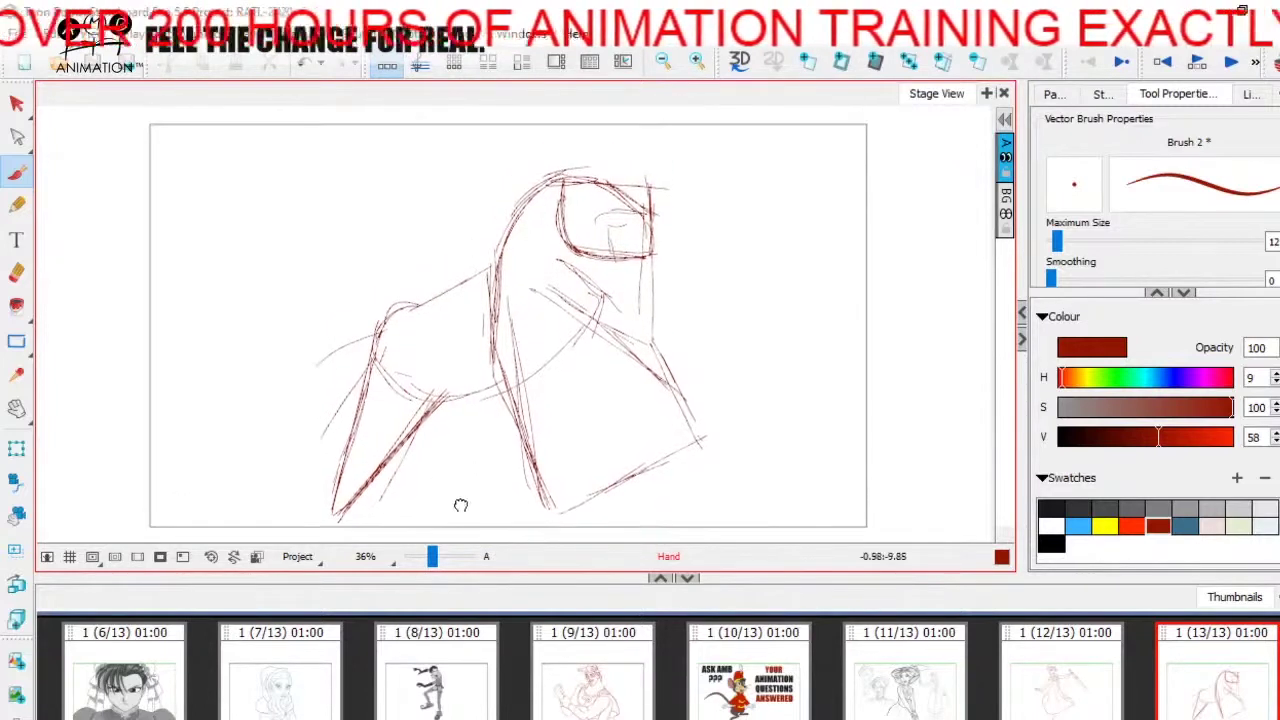
left_click(16, 103)
key("ctrl+a")
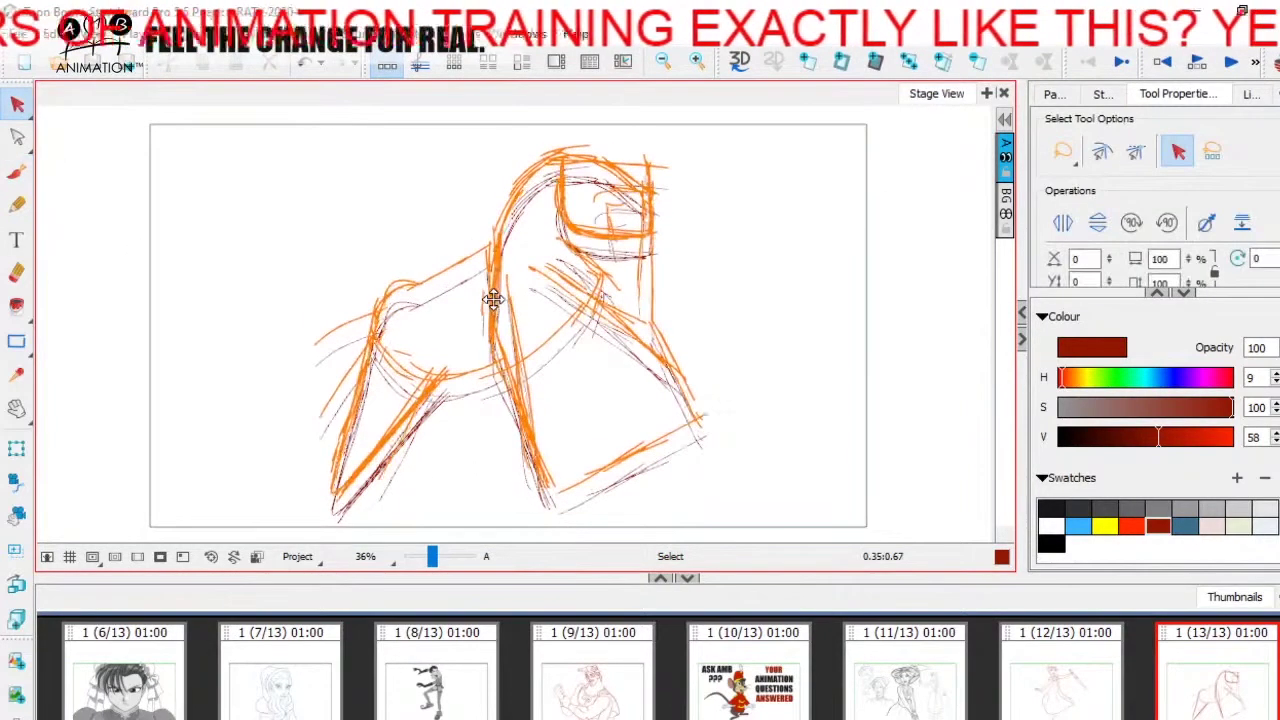
left_click(817, 304)
Draw guide lines linking the hind hoof, planted front hoof and raised front hoof, restating the planted leg with the brush.
left_click(17, 173)
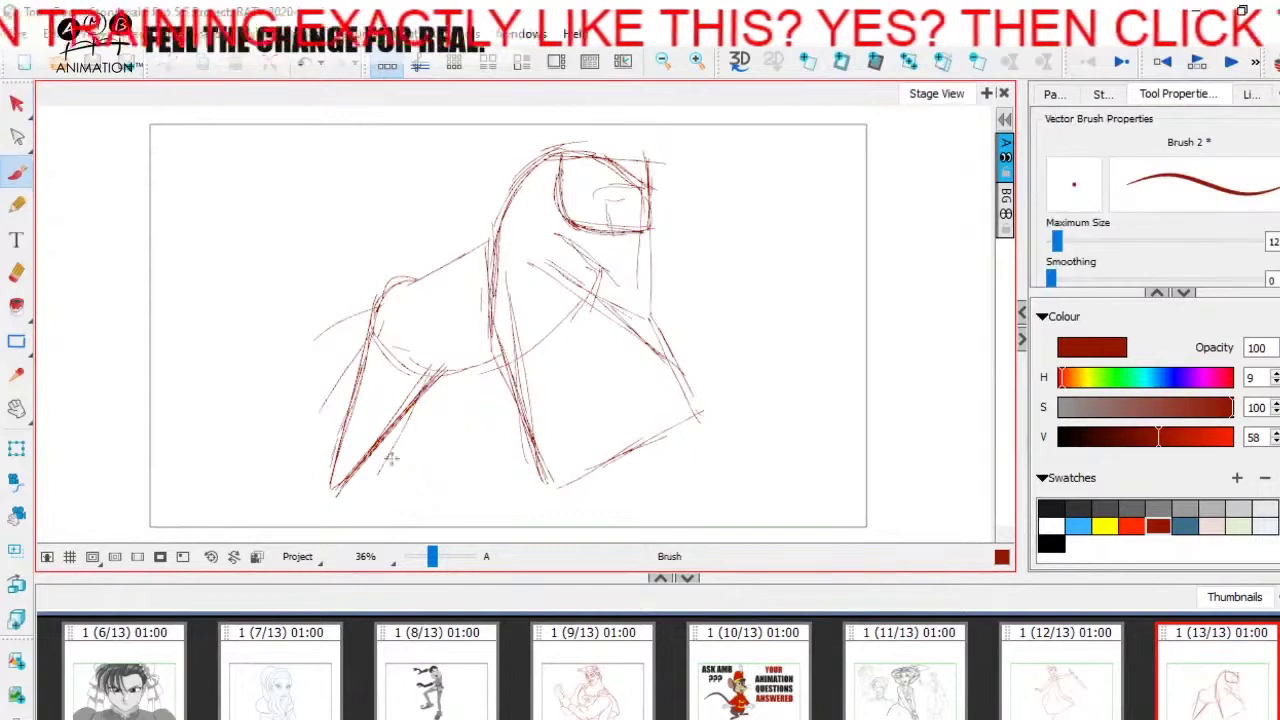
left_click_drag(328, 492, 456, 366)
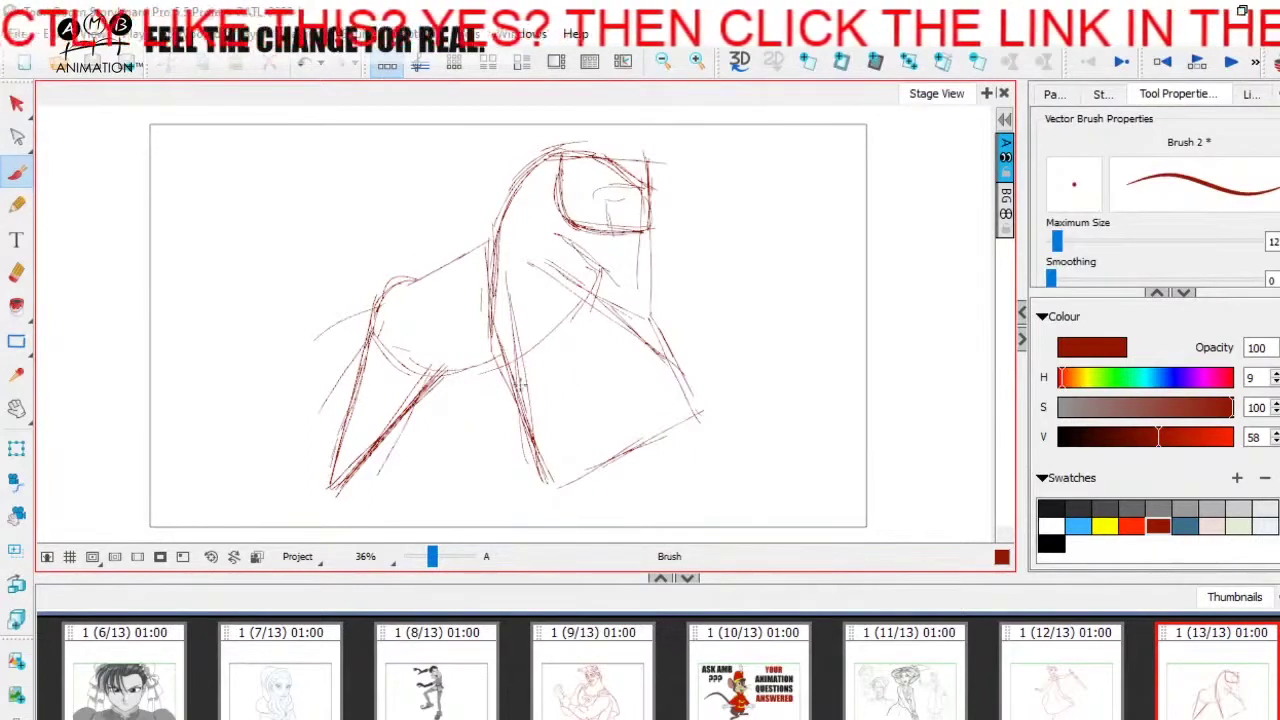
left_click_drag(355, 499, 553, 498)
left_click_drag(486, 371, 560, 505)
mouse_move(491, 362)
left_mouse_down()
mouse_move(564, 537)
mouse_move(697, 423)
left_mouse_up()
left_click_drag(538, 518, 703, 420)
left_click_drag(572, 498, 656, 449)
mouse_move(595, 478)
left_mouse_down()
mouse_move(696, 425)
mouse_move(655, 325)
left_mouse_up()
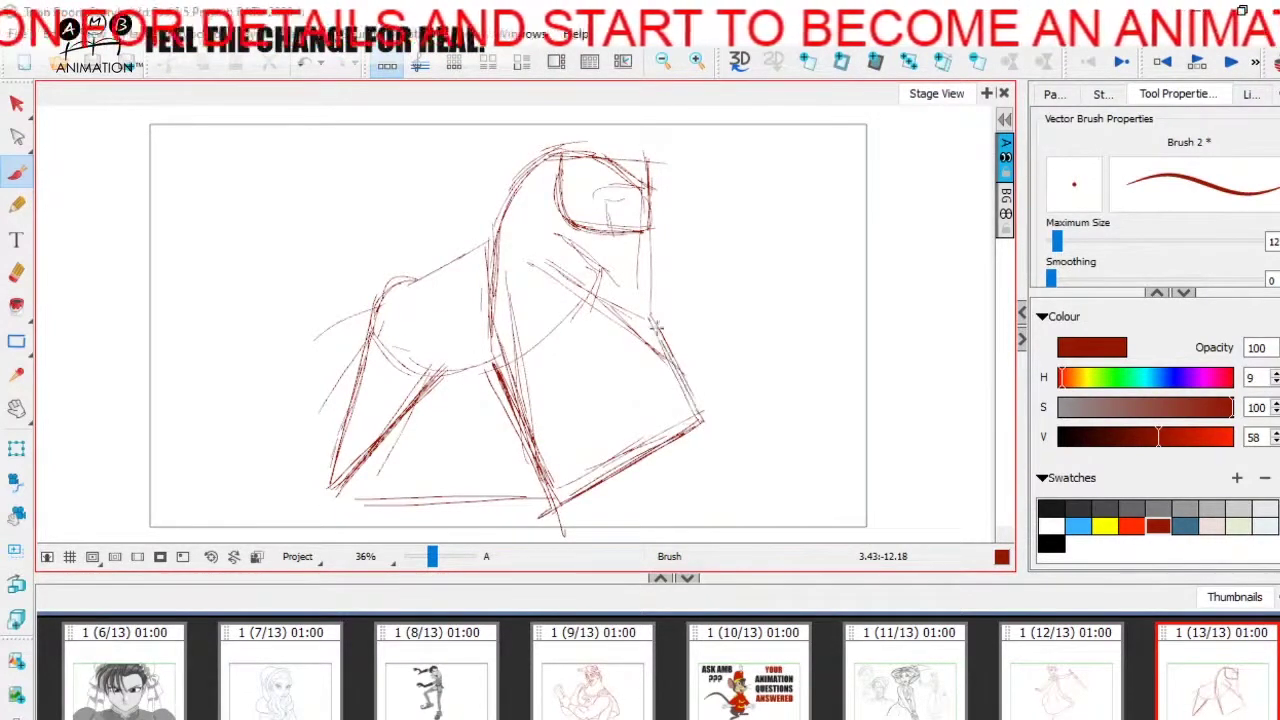
Draw a diagonal guide linking the two front knees and undo the extra last stroke.
left_click_drag(552, 402, 670, 333)
left_click_drag(511, 426, 671, 333)
left_click_drag(587, 304, 686, 336)
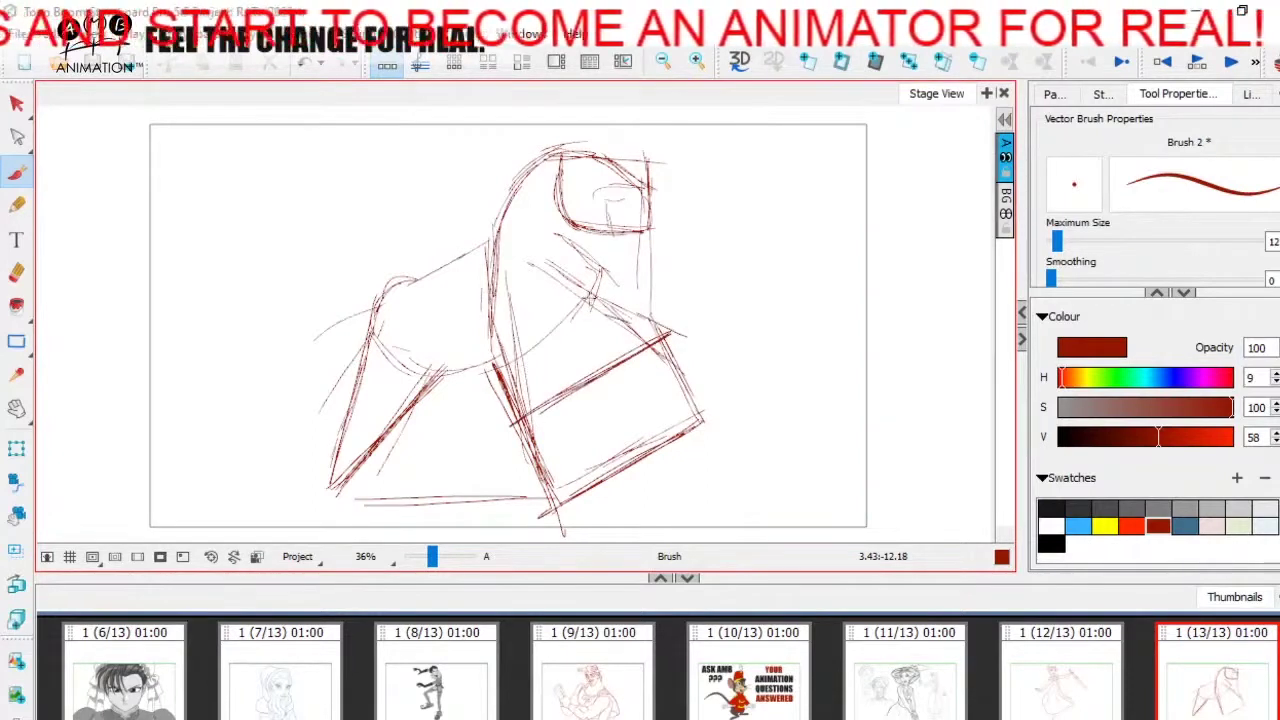
left_click_drag(600, 315, 672, 345)
key("ctrl+z")
Draw a parallel guide linking the front elbows and block in the chest and upper edge of the raised foreleg.
left_click_drag(512, 358, 620, 310)
mouse_move(558, 338)
left_mouse_down()
mouse_move(612, 311)
mouse_move(604, 282)
left_mouse_up()
mouse_move(606, 312)
left_mouse_down()
mouse_move(617, 270)
mouse_move(688, 382)
left_mouse_up()
left_click_drag(654, 327, 681, 367)
left_click_drag(630, 264, 612, 288)
left_click_drag(584, 246, 636, 290)
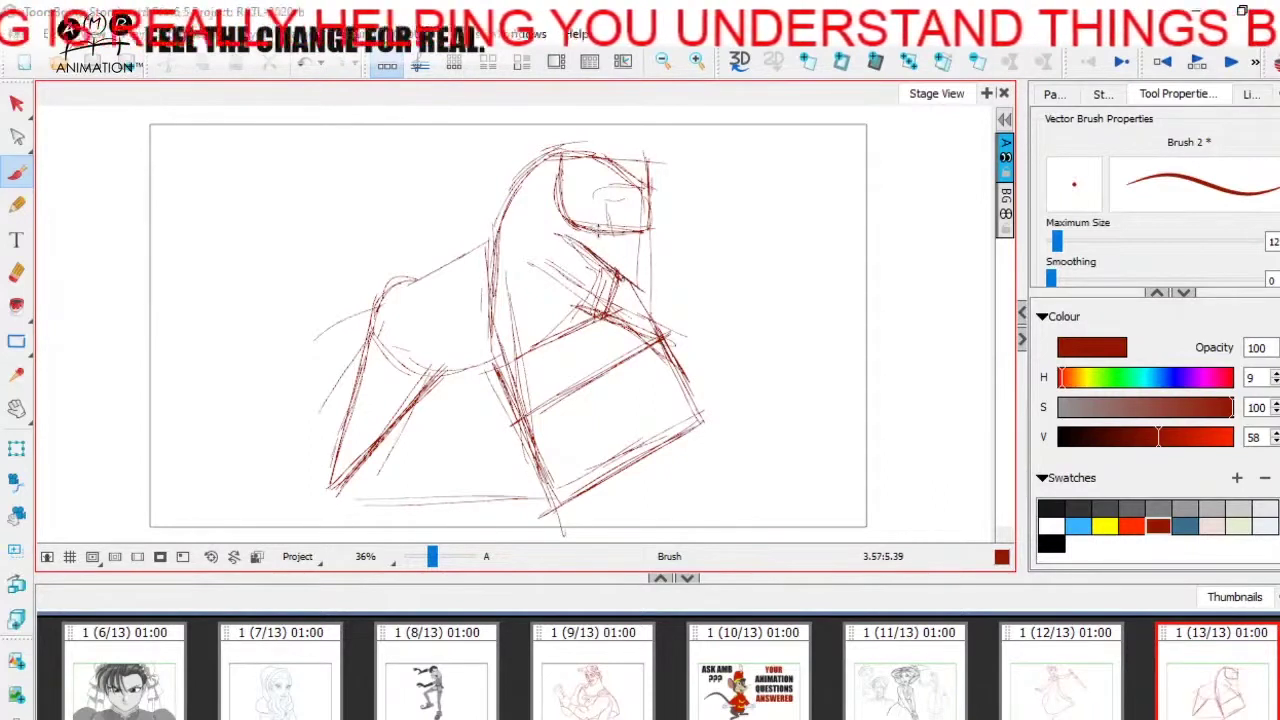
Connect the jaw to the chest and darken the vertical forehead-to-knee guide along with the neck and jaw lines.
mouse_move(598, 227)
left_mouse_down()
mouse_move(561, 287)
mouse_move(582, 266)
left_mouse_up()
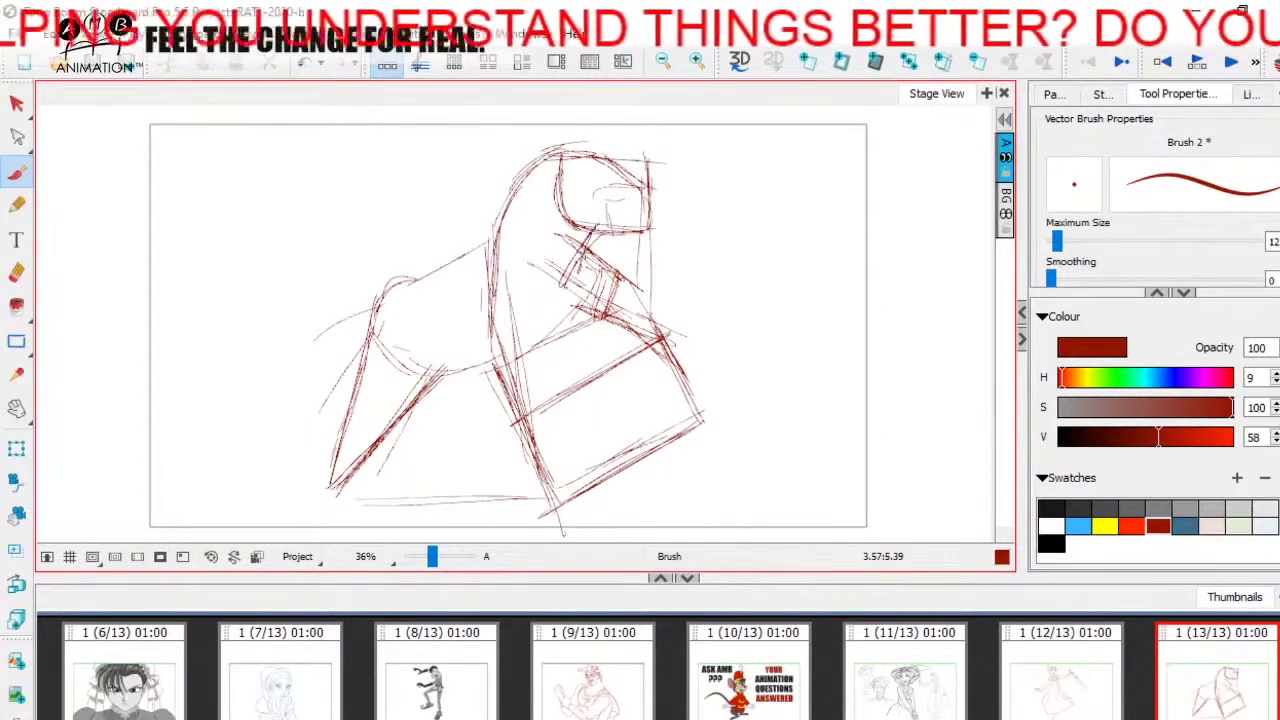
mouse_move(652, 152)
left_mouse_down()
mouse_move(654, 345)
mouse_move(642, 345)
mouse_move(652, 342)
left_mouse_up()
mouse_move(650, 186)
left_mouse_down()
mouse_move(562, 149)
mouse_move(495, 222)
left_mouse_up()
mouse_move(554, 154)
left_mouse_down()
mouse_move(493, 266)
mouse_move(556, 213)
left_mouse_up()
left_click_drag(560, 188, 620, 232)
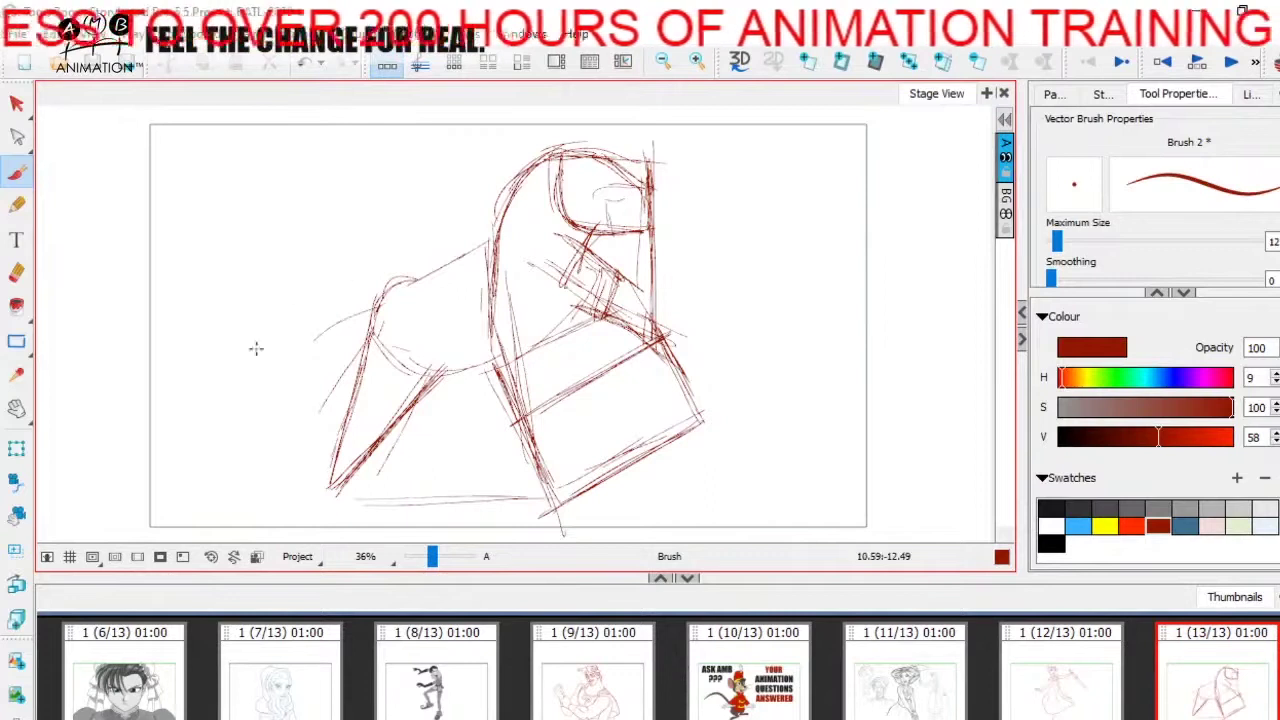
Extend the tail into a full tapering shape and reinforce the belly line.
left_click_drag(378, 318, 292, 398)
left_click_drag(325, 340, 271, 408)
mouse_move(281, 404)
left_mouse_down()
mouse_move(378, 369)
mouse_move(393, 344)
left_mouse_up()
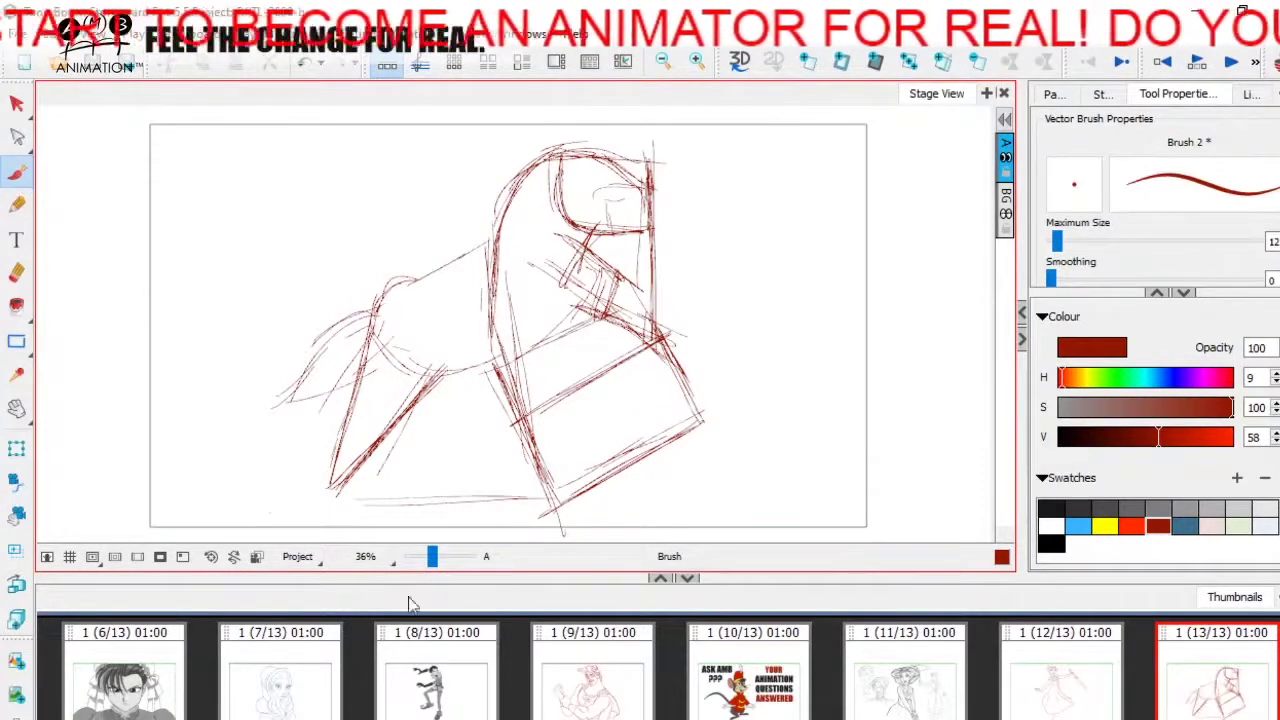
mouse_move(376, 332)
left_mouse_down()
mouse_move(460, 372)
mouse_move(510, 364)
left_mouse_up()
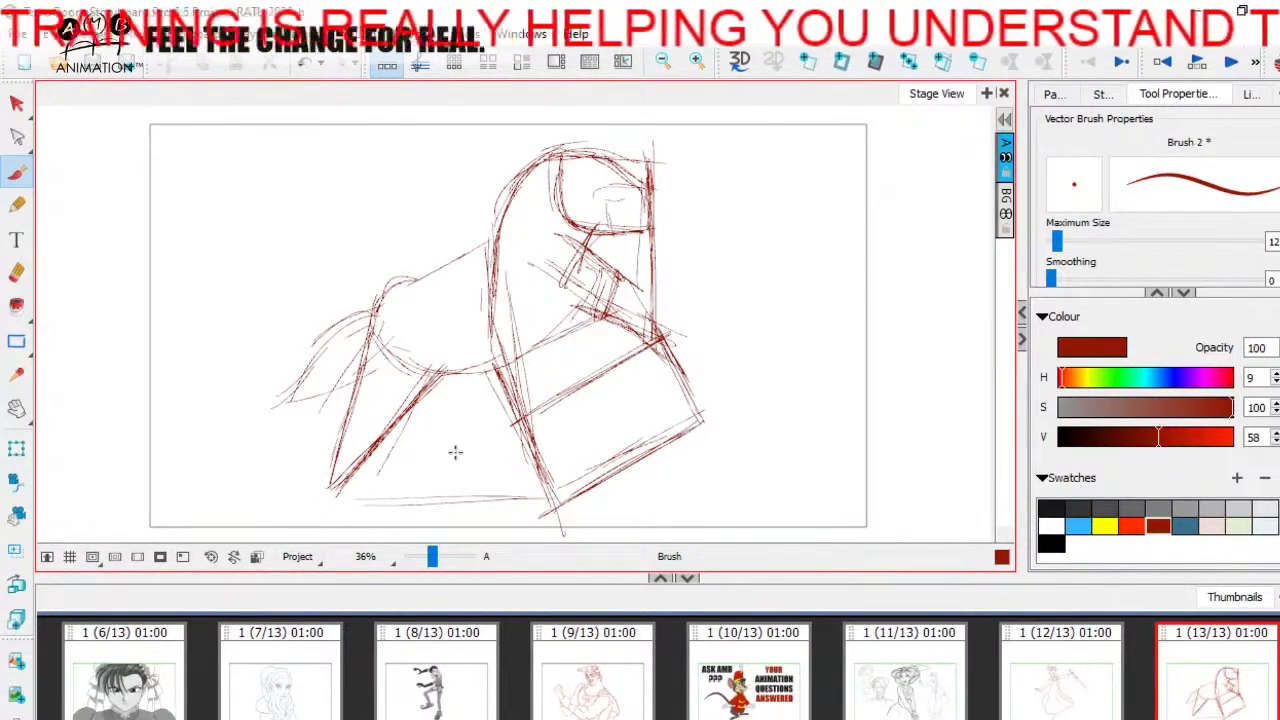
Switch the brush colour to the blue-grey swatch for sketching in the empty area beside the frame.
key("space")
left_click_drag(800, 437, 531, 431)
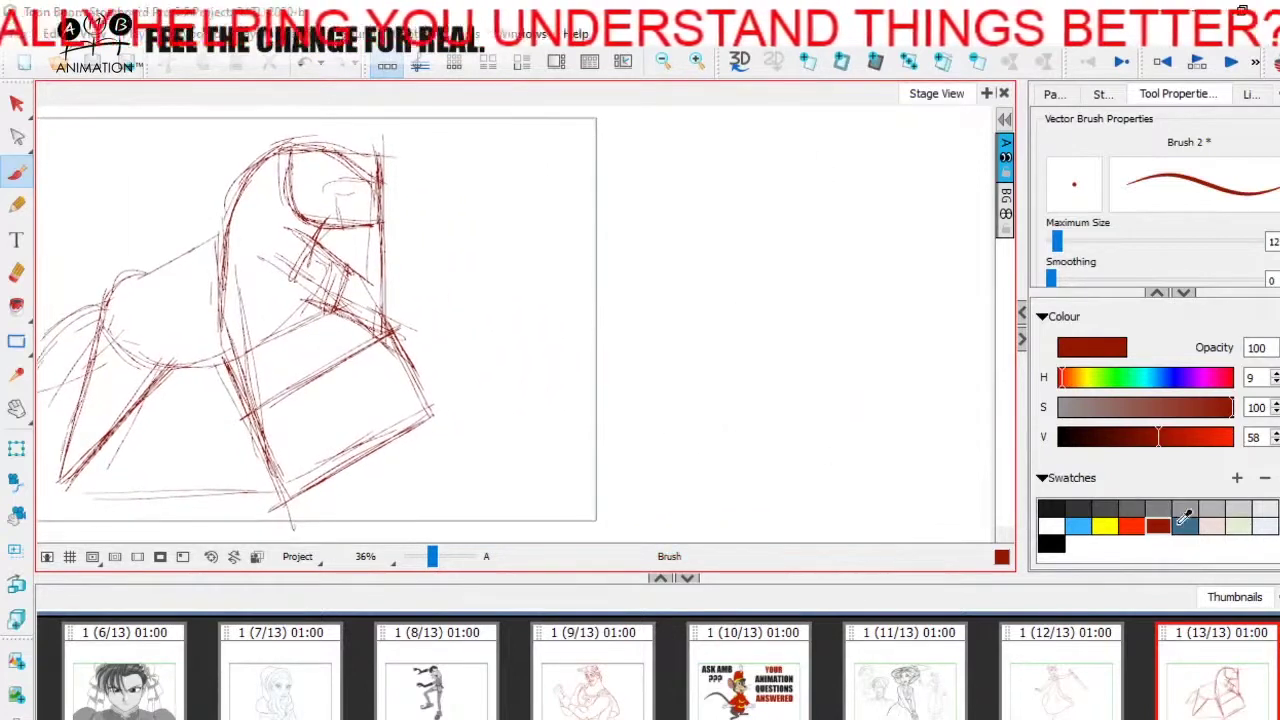
left_click(1187, 522)
key("space")
left_click_drag(755, 448, 726, 439)
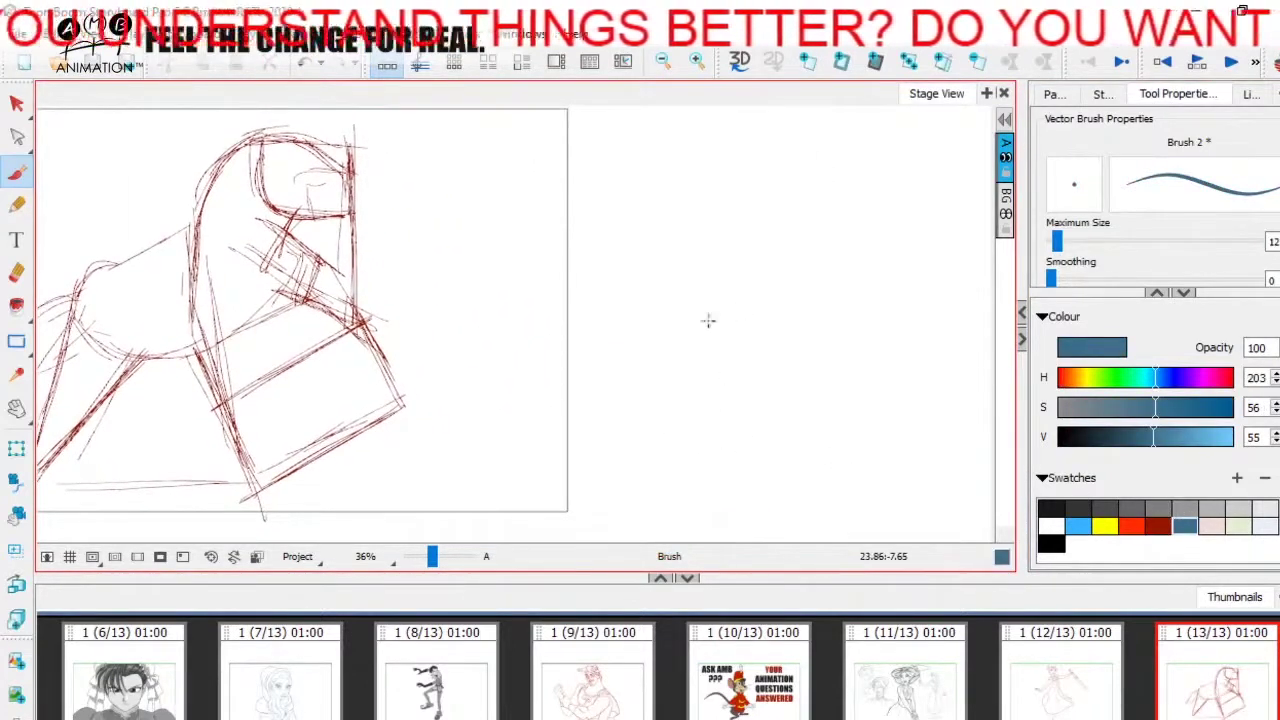
Sketch a standing dog's rectangular torso, angled hip block and straight hind leg beside the frame.
mouse_move(784, 319)
left_mouse_down()
mouse_move(669, 331)
mouse_move(794, 374)
mouse_move(790, 321)
left_mouse_up()
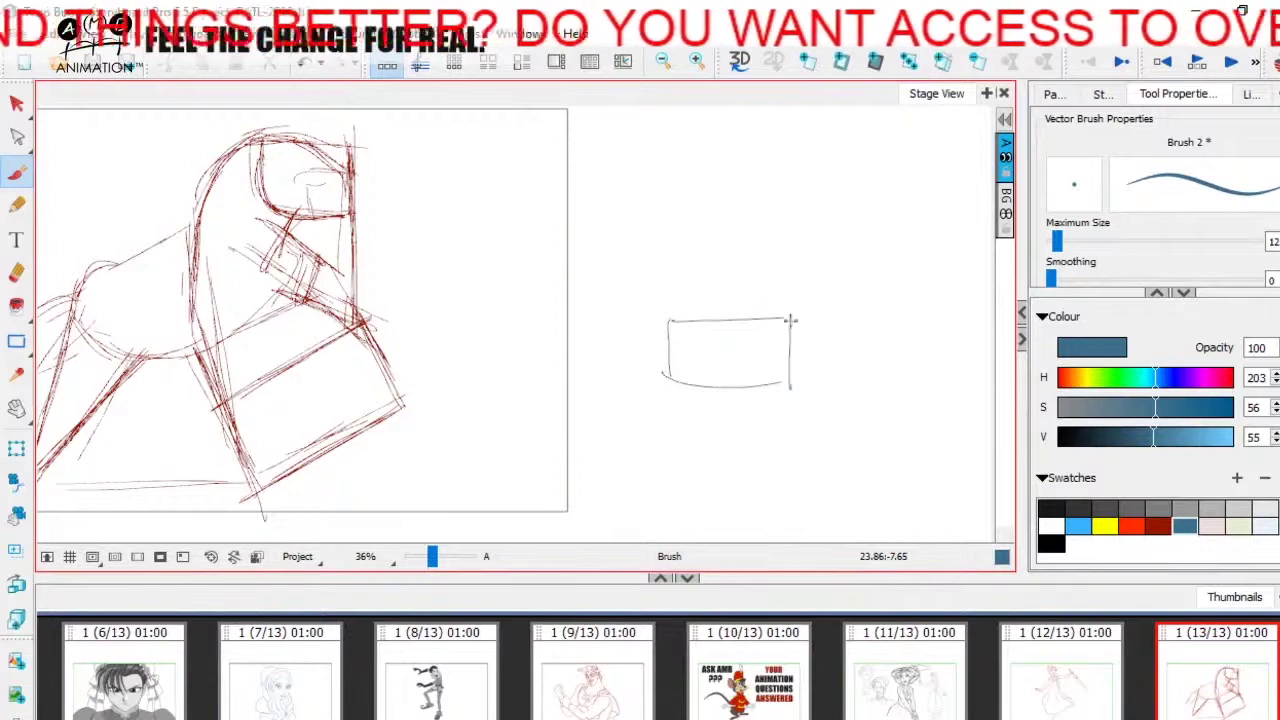
left_click_drag(690, 343, 702, 378)
left_click_drag(708, 370, 652, 400)
mouse_move(660, 320)
left_mouse_down()
mouse_move(626, 346)
mouse_move(660, 420)
mouse_move(656, 478)
left_mouse_up()
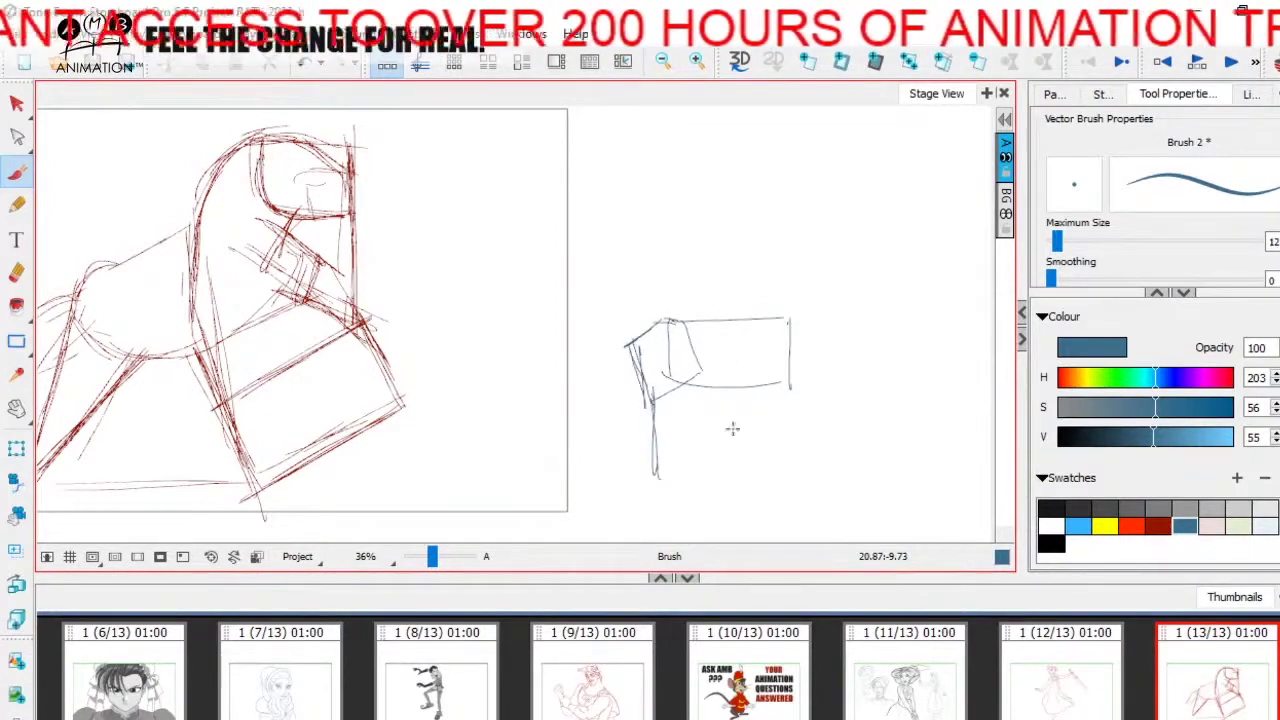
Add the dog's front leg and chest, and link the elbow and knee levels with a curved guide line.
mouse_move(789, 316)
left_mouse_down()
mouse_move(828, 372)
mouse_move(772, 404)
mouse_move(781, 464)
left_mouse_up()
left_click_drag(777, 372, 780, 470)
left_click_drag(772, 408, 775, 478)
left_click_drag(644, 406, 790, 440)
left_click_drag(690, 412, 784, 438)
mouse_move(640, 418)
left_mouse_down()
mouse_move(800, 452)
mouse_move(750, 442)
left_mouse_up()
left_click_drag(650, 362, 662, 416)
left_click_drag(660, 410, 680, 426)
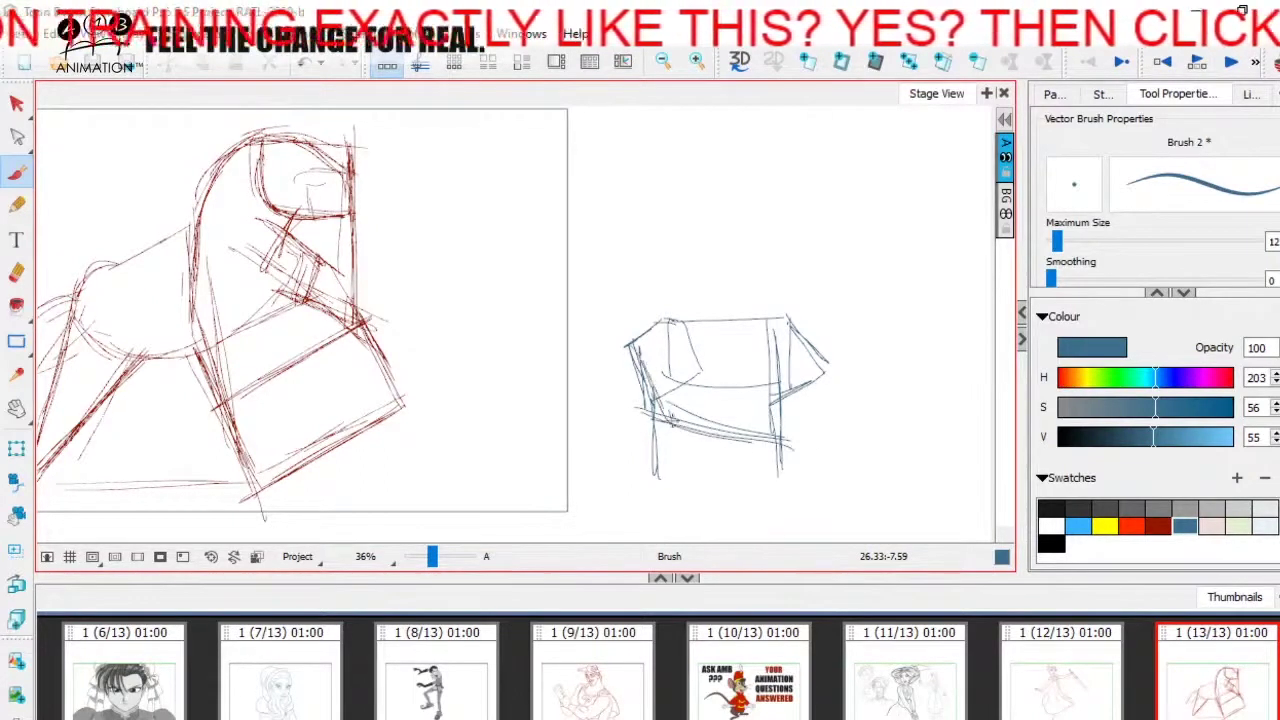
Bend the dog's hind leg at the knee and hock and strengthen its front leg joint.
mouse_move(640, 338)
left_mouse_down()
mouse_move(666, 418)
mouse_move(686, 424)
mouse_move(662, 492)
left_mouse_up()
left_click_drag(642, 438, 674, 414)
left_click_drag(772, 386, 790, 436)
left_click_drag(776, 418, 790, 448)
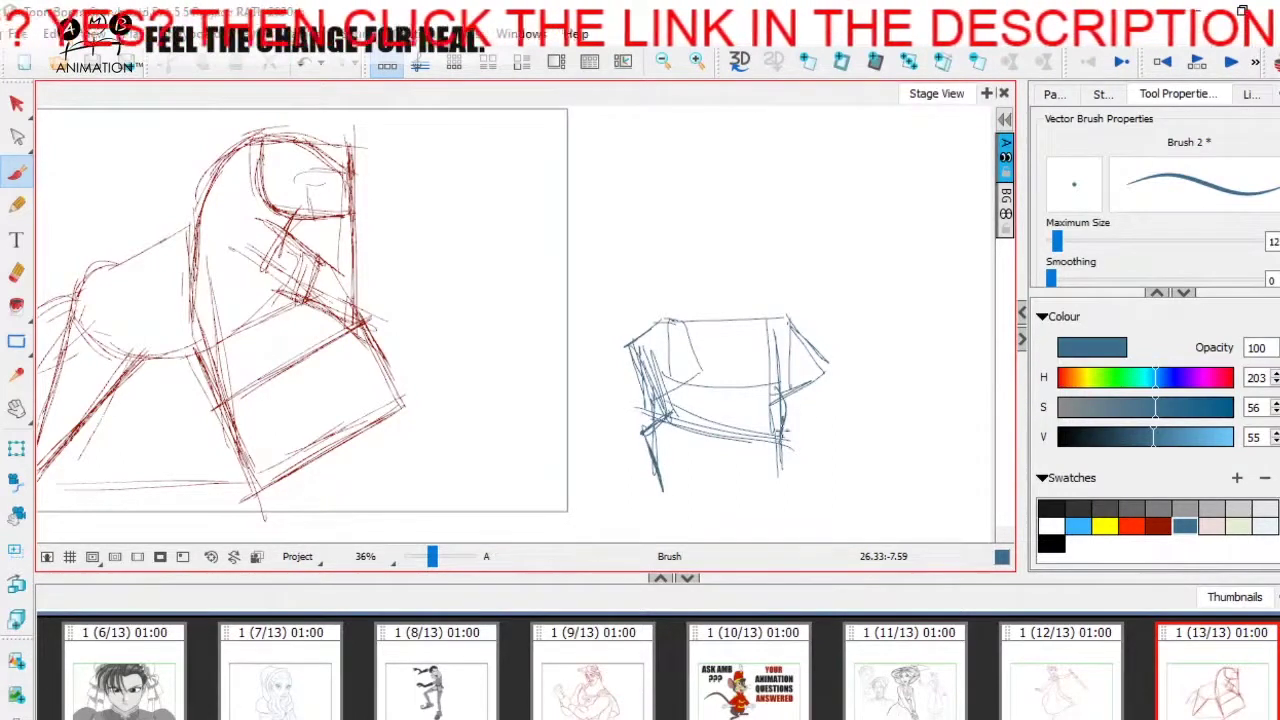
Sketch the dog's neck, head, muzzle and drooping tail.
left_click_drag(813, 350, 845, 288)
mouse_move(790, 322)
left_mouse_down()
mouse_move(840, 262)
mouse_move(832, 288)
left_mouse_up()
mouse_move(840, 258)
left_mouse_down()
mouse_move(890, 270)
mouse_move(860, 292)
left_mouse_up()
left_click_drag(648, 334, 580, 400)
mouse_move(818, 256)
left_mouse_down()
mouse_move(848, 298)
mouse_move(814, 364)
left_mouse_up()
left_click_drag(844, 312, 817, 366)
left_click_drag(794, 300, 823, 277)
left_click_drag(782, 302, 828, 252)
key("space")
left_click_drag(943, 369, 750, 369)
key("space")
left_click_drag(663, 330, 1033, 324)
mouse_move(447, 218)
left_mouse_down()
mouse_move(482, 303)
mouse_move(368, 342)
mouse_move(362, 234)
left_mouse_up()
key("ctrl+z")
key("space")
left_click_drag(746, 444, 552, 446)
Select the blue dog sketch and delete it.
left_click(17, 104)
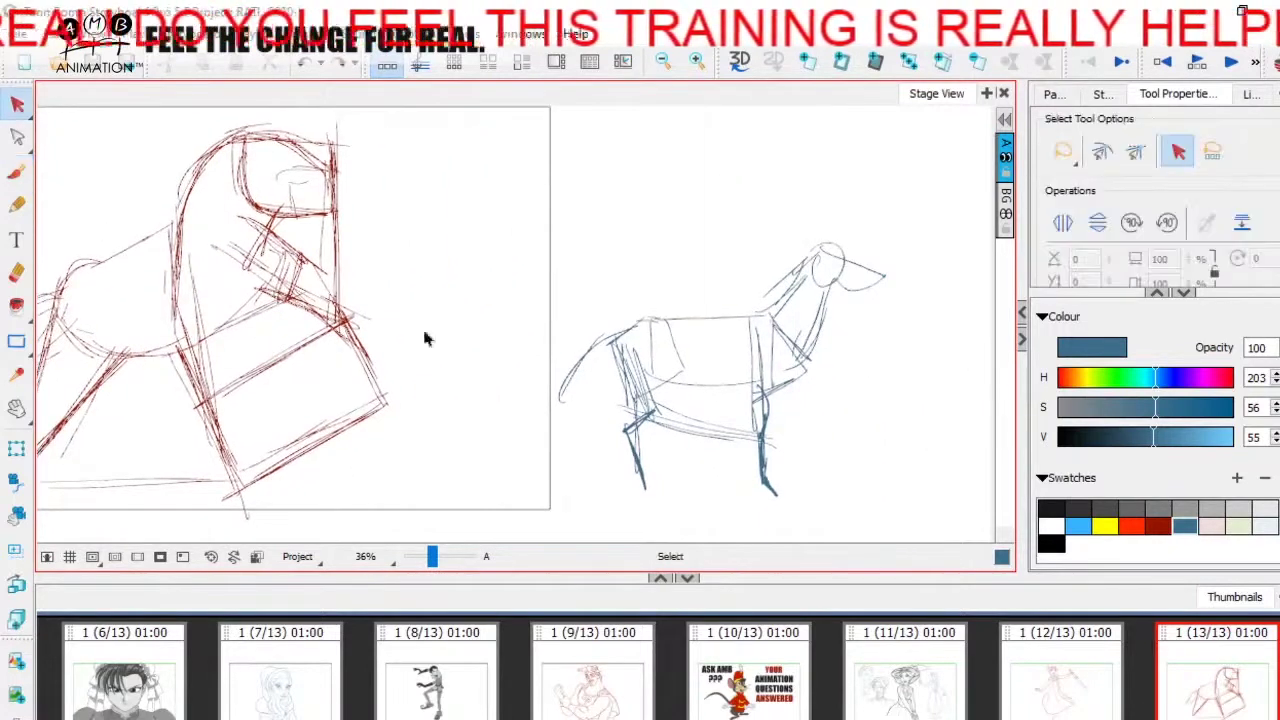
key("ctrl+a")
key("Delete")
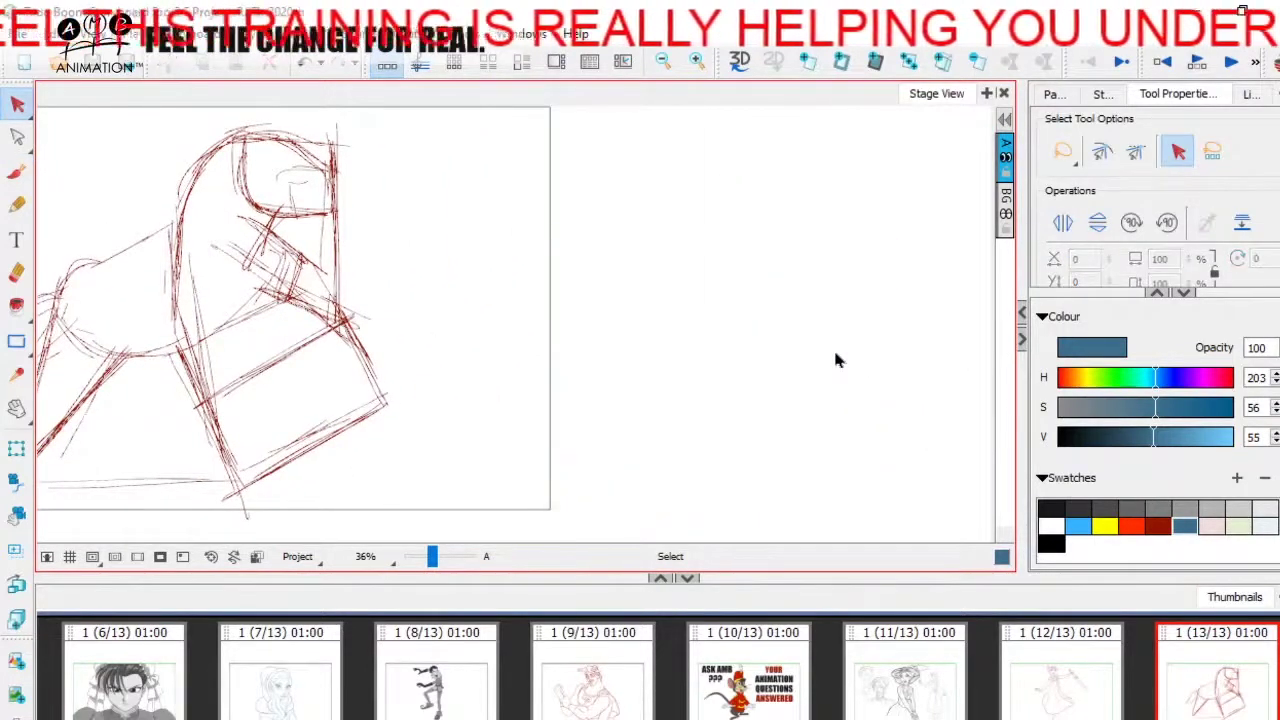
Brush a rounded animal body beside the frame, with a rump curve, back and belly lines, and a chest circle.
left_click(17, 172)
key("space")
mouse_move(806, 268)
left_mouse_down()
mouse_move(680, 280)
mouse_move(686, 363)
mouse_move(732, 292)
mouse_move(708, 298)
left_mouse_up()
mouse_move(718, 283)
left_mouse_down()
mouse_move(600, 277)
mouse_move(581, 349)
left_mouse_up()
mouse_move(588, 278)
left_mouse_down()
mouse_move(613, 381)
mouse_move(568, 312)
mouse_move(597, 271)
left_mouse_up()
mouse_move(611, 261)
left_mouse_down()
mouse_move(737, 292)
mouse_move(702, 309)
left_mouse_up()
key("space")
left_click_drag(545, 270, 696, 281)
key("space")
Build an angular perspective box around the chest circle of the blue body.
mouse_move(743, 307)
left_mouse_down()
mouse_move(607, 291)
mouse_move(658, 366)
left_mouse_up()
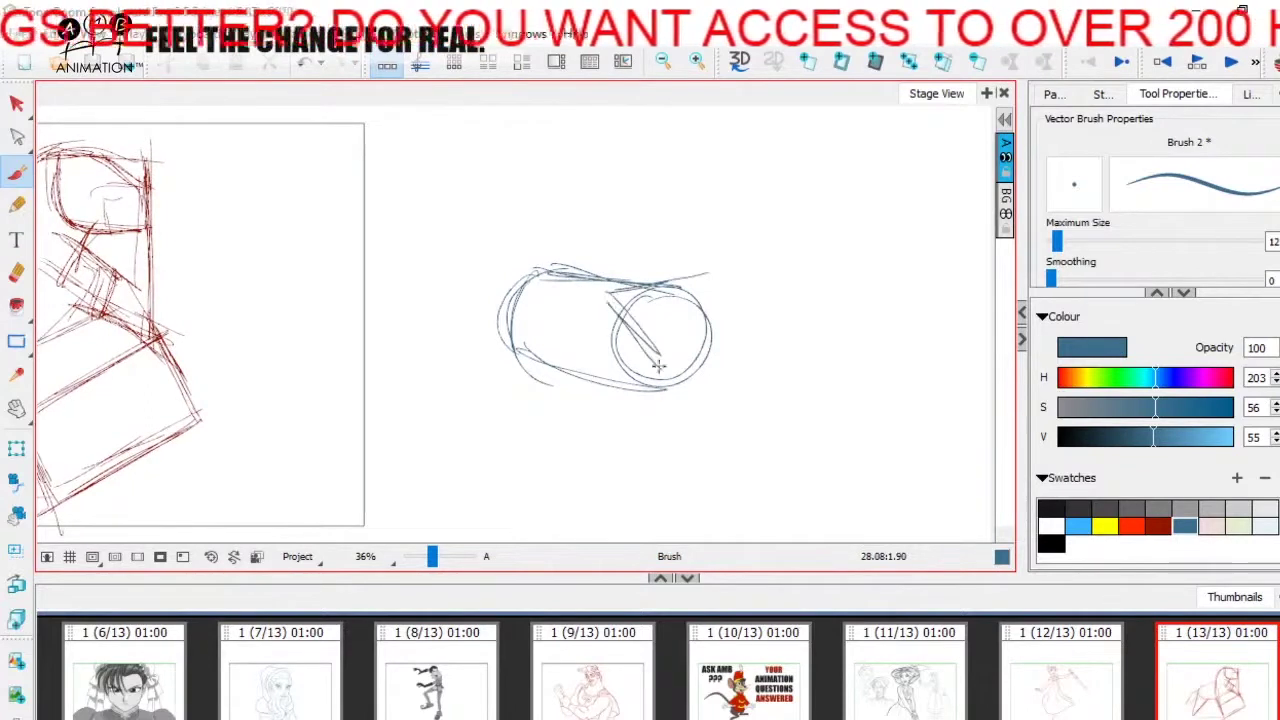
mouse_move(705, 265)
left_mouse_down()
mouse_move(765, 345)
mouse_move(740, 390)
left_mouse_up()
left_click_drag(598, 290, 612, 388)
mouse_move(668, 368)
left_mouse_down()
mouse_move(636, 414)
mouse_move(752, 385)
left_mouse_up()
left_click_drag(618, 298, 660, 378)
mouse_move(640, 410)
left_mouse_down()
mouse_move(725, 394)
mouse_move(762, 344)
left_mouse_up()
left_click_drag(597, 322, 619, 422)
Build a matching angular box around the rump of the blue body.
key("space")
left_click_drag(626, 424, 647, 448)
left_click_drag(560, 284, 508, 350)
mouse_move(629, 326)
left_mouse_down()
mouse_move(640, 442)
mouse_move(684, 402)
left_mouse_up()
mouse_move(541, 306)
left_mouse_down()
mouse_move(501, 362)
mouse_move(541, 417)
left_mouse_up()
mouse_move(541, 308)
left_mouse_down()
mouse_move(542, 415)
mouse_move(605, 340)
left_mouse_up()
mouse_move(519, 374)
left_mouse_down()
mouse_move(603, 345)
mouse_move(611, 393)
mouse_move(528, 409)
left_mouse_up()
left_click_drag(528, 409, 606, 384)
Stroke the rounded haunch contours inside the rump box and darken the back line toward the shoulder.
mouse_move(649, 468)
left_mouse_down()
mouse_move(618, 400)
mouse_move(624, 414)
left_mouse_up()
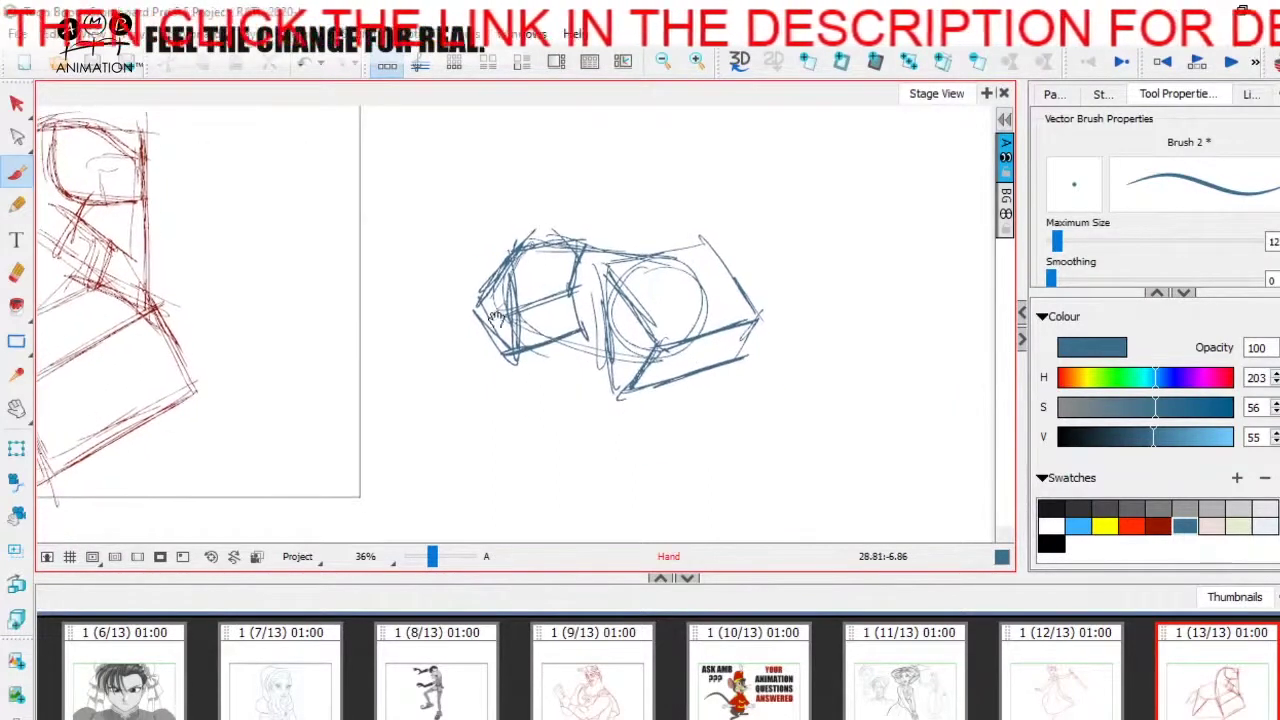
left_click_drag(584, 338, 580, 391)
mouse_move(502, 352)
left_mouse_down()
mouse_move(546, 309)
mouse_move(514, 350)
left_mouse_up()
mouse_move(545, 302)
left_mouse_down()
mouse_move(514, 354)
mouse_move(598, 300)
left_mouse_up()
left_click_drag(586, 306, 646, 320)
left_click_drag(541, 312, 674, 309)
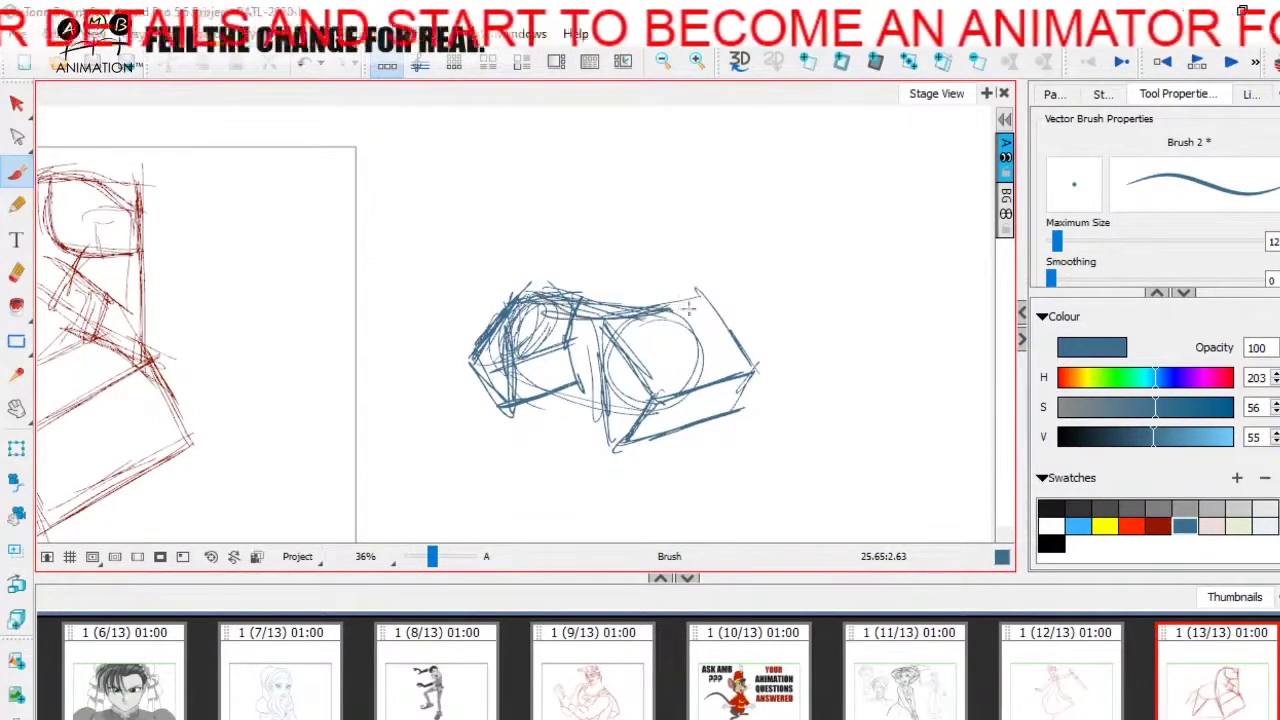
Sketch the blue horse's neck rising from the shoulders toward a rounded head.
left_click_drag(798, 341, 766, 322)
left_click_drag(638, 253, 639, 242)
mouse_move(632, 289)
left_mouse_down()
mouse_move(649, 236)
mouse_move(688, 320)
mouse_move(632, 284)
mouse_move(649, 298)
mouse_move(640, 292)
left_mouse_up()
key("space")
left_click_drag(672, 372, 700, 315)
mouse_move(708, 232)
left_mouse_down()
mouse_move(690, 380)
mouse_move(700, 385)
left_mouse_up()
left_click_drag(660, 230, 620, 345)
left_click_drag(716, 234, 696, 380)
left_click_drag(722, 280, 705, 350)
Form the blue horse's head with a boxy muzzle, jaw and pointed ear.
left_click_drag(662, 222, 655, 248)
mouse_move(660, 292)
left_mouse_down()
mouse_move(735, 240)
mouse_move(786, 264)
left_mouse_up()
mouse_move(696, 214)
left_mouse_down()
mouse_move(782, 262)
mouse_move(688, 285)
left_mouse_up()
mouse_move(675, 288)
left_mouse_down()
mouse_move(725, 276)
mouse_move(740, 305)
left_mouse_up()
mouse_move(764, 261)
left_mouse_down()
mouse_move(742, 280)
mouse_move(773, 301)
left_mouse_up()
mouse_move(784, 265)
left_mouse_down()
mouse_move(742, 313)
mouse_move(700, 246)
mouse_move(683, 274)
mouse_move(752, 314)
left_mouse_up()
left_click_drag(698, 204, 666, 220)
Darken the blue horse's belly line between the rump and chest boxes.
key("space")
left_click_drag(808, 399, 823, 343)
mouse_move(504, 340)
left_mouse_down()
mouse_move(572, 376)
mouse_move(622, 378)
left_mouse_up()
key("space")
left_click_drag(652, 433, 661, 453)
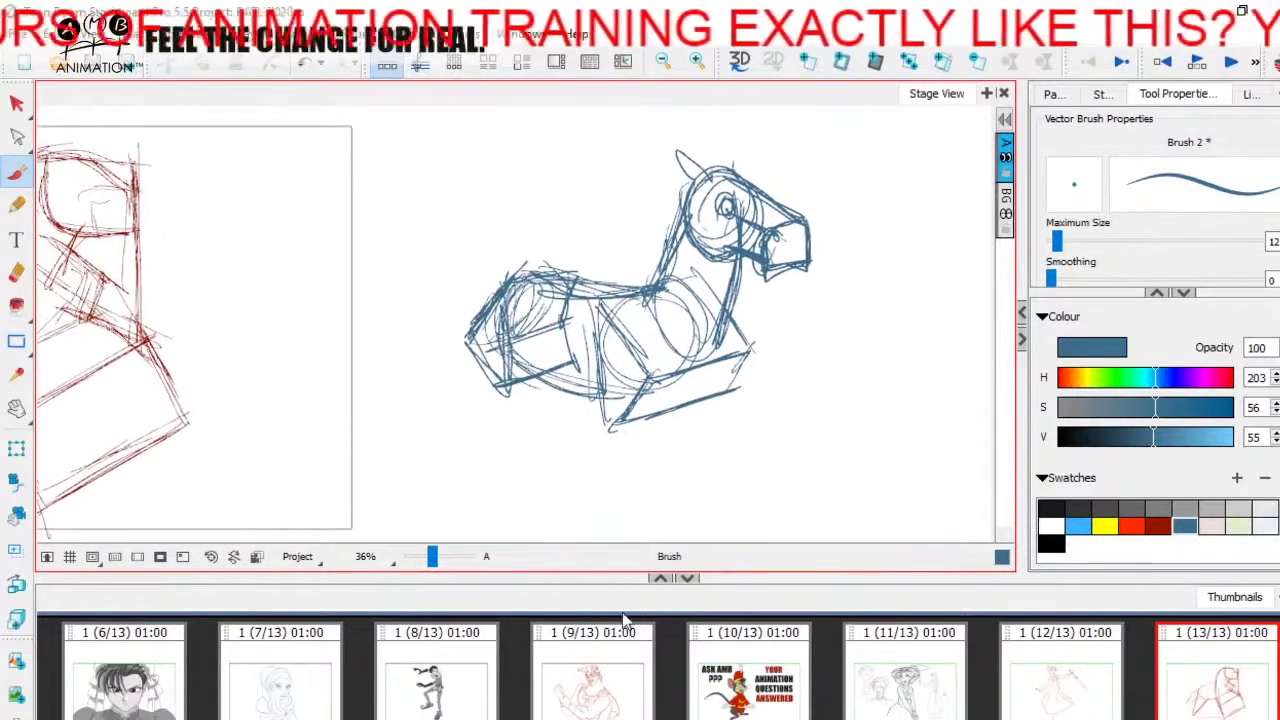
Reinforce the blue horse's belly line and sketch a curved tail sweeping down behind the rump.
left_click_drag(506, 354, 612, 404)
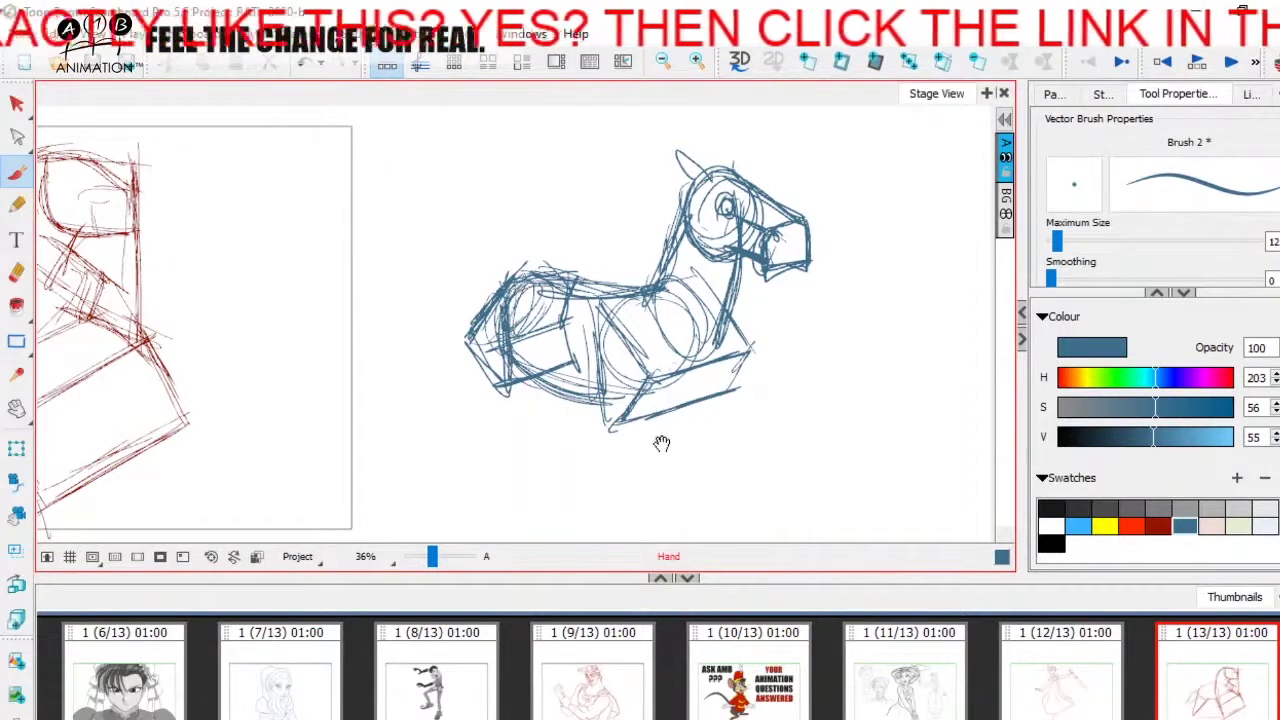
scroll(677, 443, "down", 1)
scroll(626, 451, "down", 1)
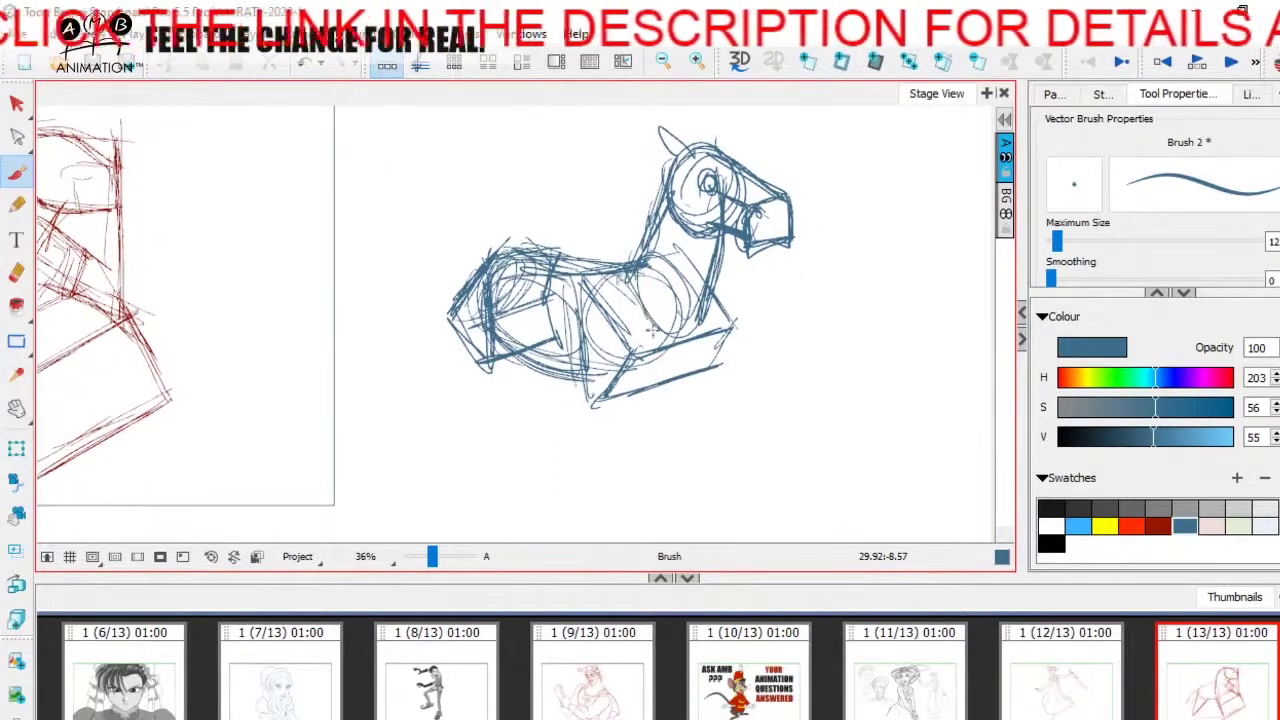
left_click_drag(488, 257, 388, 342)
mouse_move(422, 282)
left_mouse_down()
mouse_move(378, 375)
mouse_move(508, 250)
mouse_move(638, 277)
left_mouse_up()
scroll(517, 266, "down", 1)
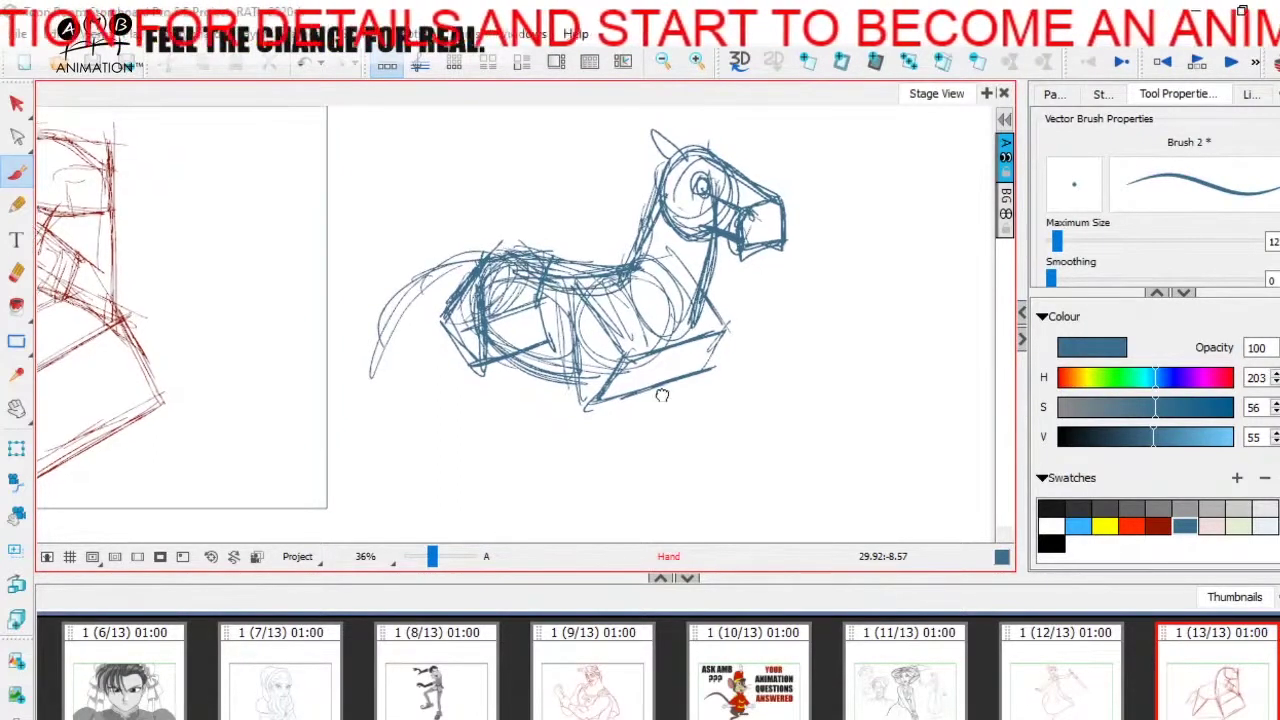
Sketch the blue horse's front leg lines below the chest box, adding joints and a hoof to the near leg.
mouse_move(598, 345)
left_mouse_down()
mouse_move(538, 402)
mouse_move(565, 394)
mouse_move(552, 477)
left_mouse_up()
mouse_move(636, 335)
left_mouse_down()
mouse_move(618, 480)
mouse_move(628, 460)
left_mouse_up()
mouse_move(648, 245)
left_mouse_down()
mouse_move(678, 285)
mouse_move(640, 340)
left_mouse_up()
left_click_drag(684, 285, 642, 330)
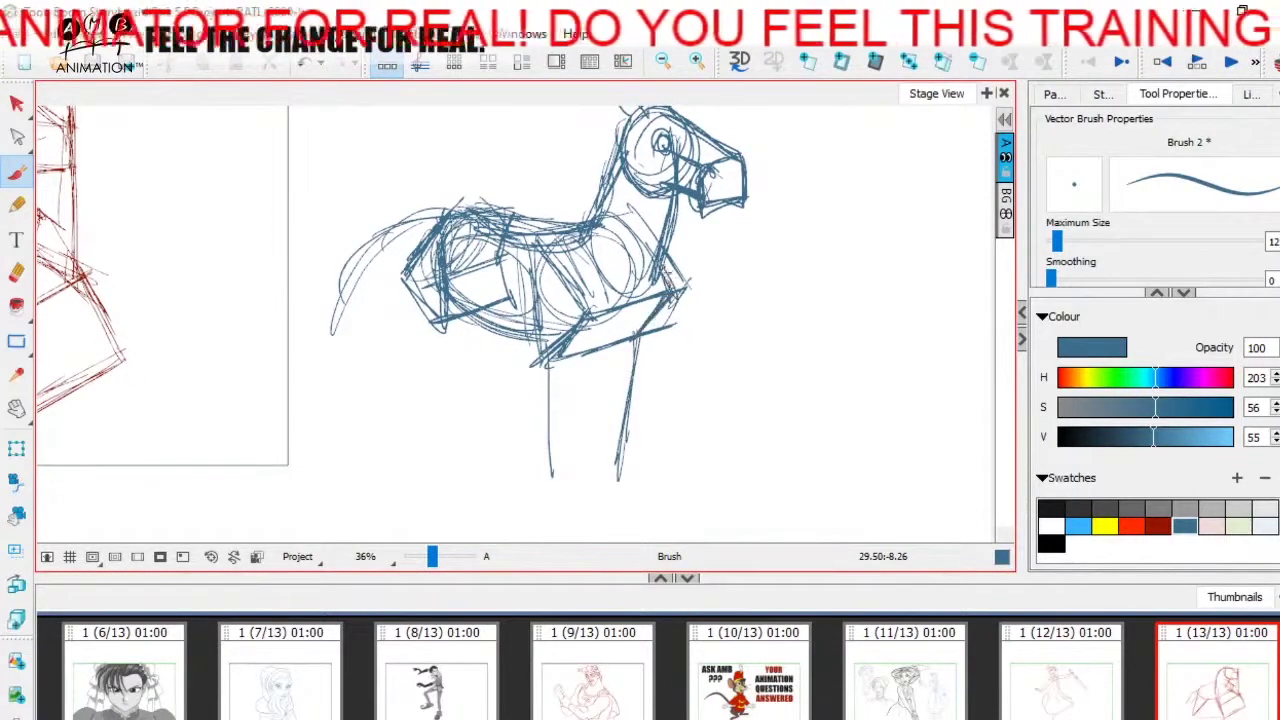
mouse_move(548, 255)
left_mouse_down()
mouse_move(576, 300)
mouse_move(532, 366)
mouse_move(549, 422)
left_mouse_up()
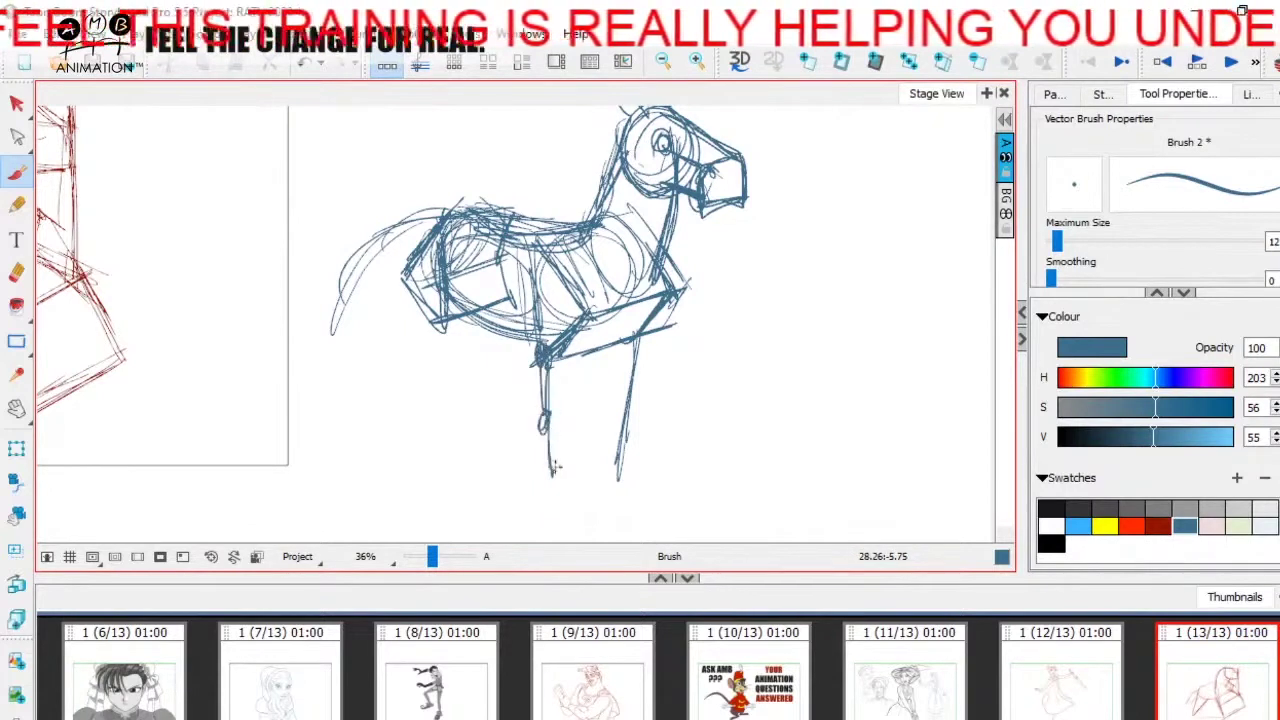
left_click_drag(546, 516, 575, 508)
Build up the upper part of the blue horse's far front leg with overlapping strokes.
left_click_drag(632, 420, 618, 400)
left_click_drag(620, 345, 624, 418)
left_click_drag(626, 330, 612, 406)
left_click_drag(626, 354, 614, 404)
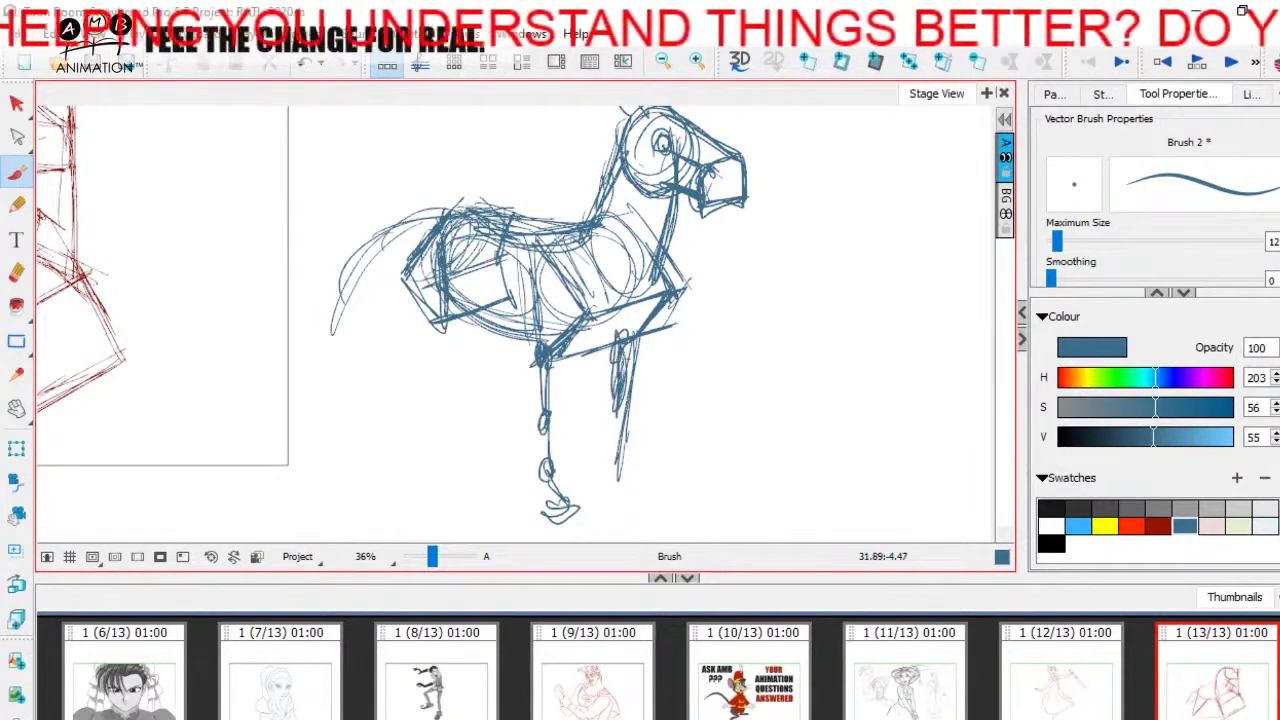
Darken the blue horse's shoulder and angled upper foreleg inside the chest area.
left_click_drag(584, 308, 562, 328)
left_click_drag(578, 308, 554, 342)
left_click_drag(576, 304, 547, 344)
mouse_move(550, 254)
left_mouse_down()
mouse_move(526, 304)
mouse_move(522, 278)
mouse_move(556, 314)
left_mouse_up()
left_click_drag(546, 246, 530, 314)
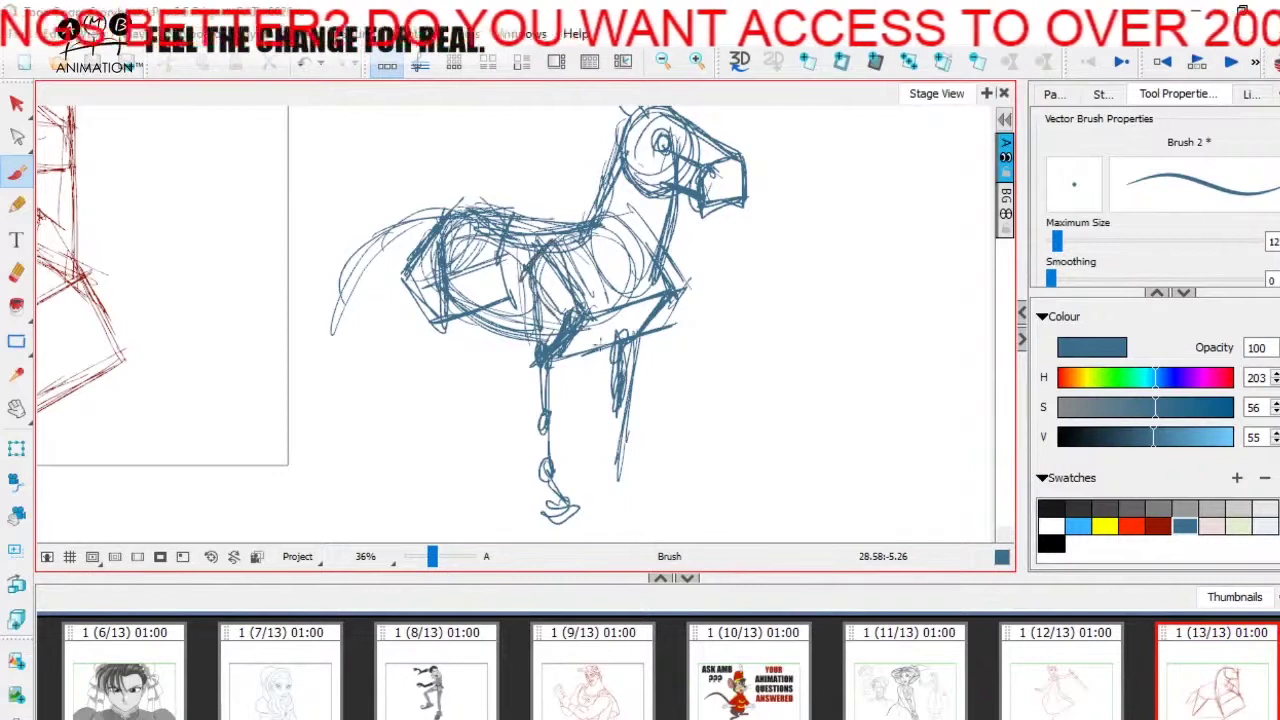
Thicken the near front leg down to the hoof and finish the far front leg's lower part with a hoof.
left_click_drag(546, 362, 536, 420)
mouse_move(548, 388)
left_mouse_down()
mouse_move(536, 428)
mouse_move(546, 472)
left_mouse_up()
left_click_drag(544, 426, 548, 498)
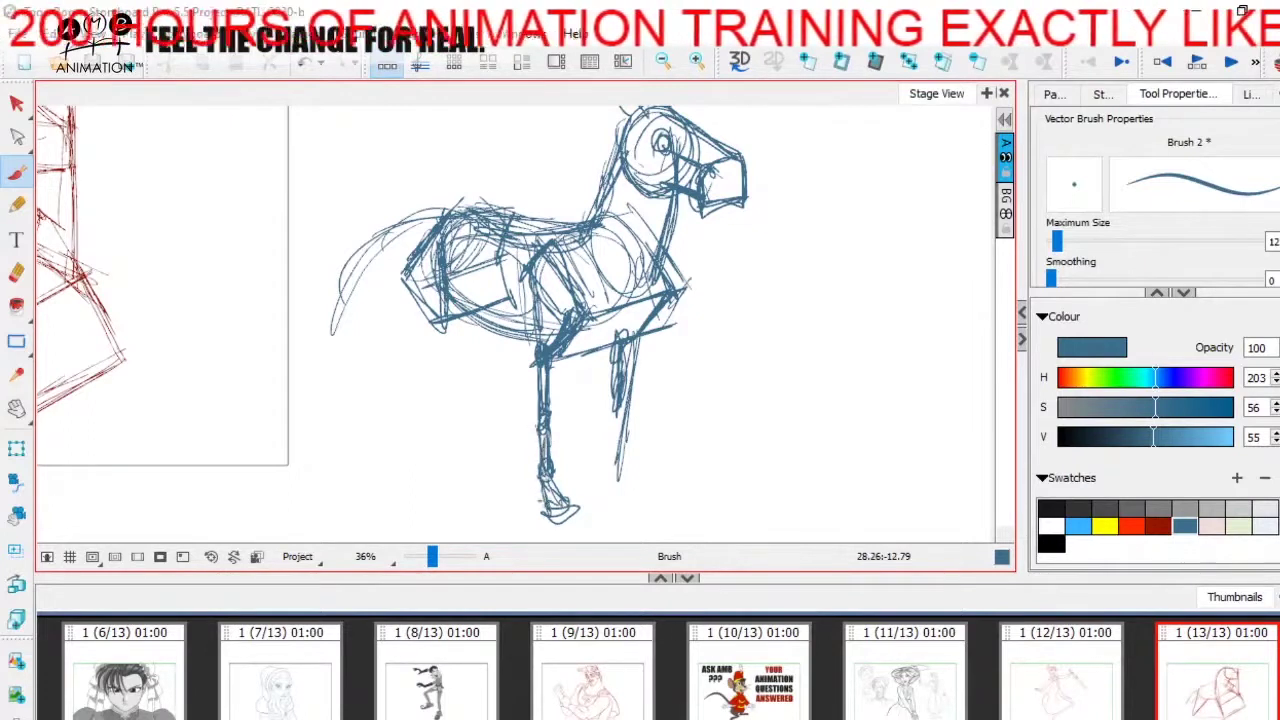
left_click_drag(609, 484, 603, 485)
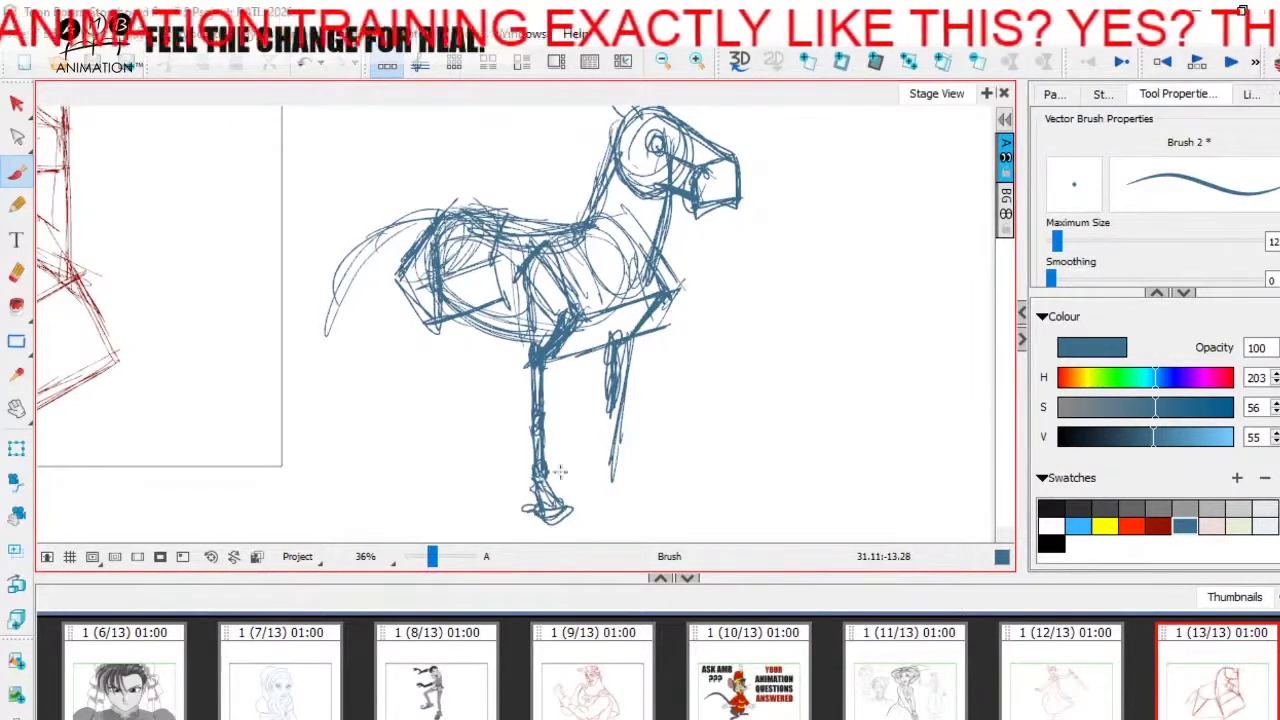
mouse_move(602, 403)
left_mouse_down()
mouse_move(610, 498)
mouse_move(624, 484)
mouse_move(636, 496)
mouse_move(617, 433)
mouse_move(581, 436)
left_mouse_up()
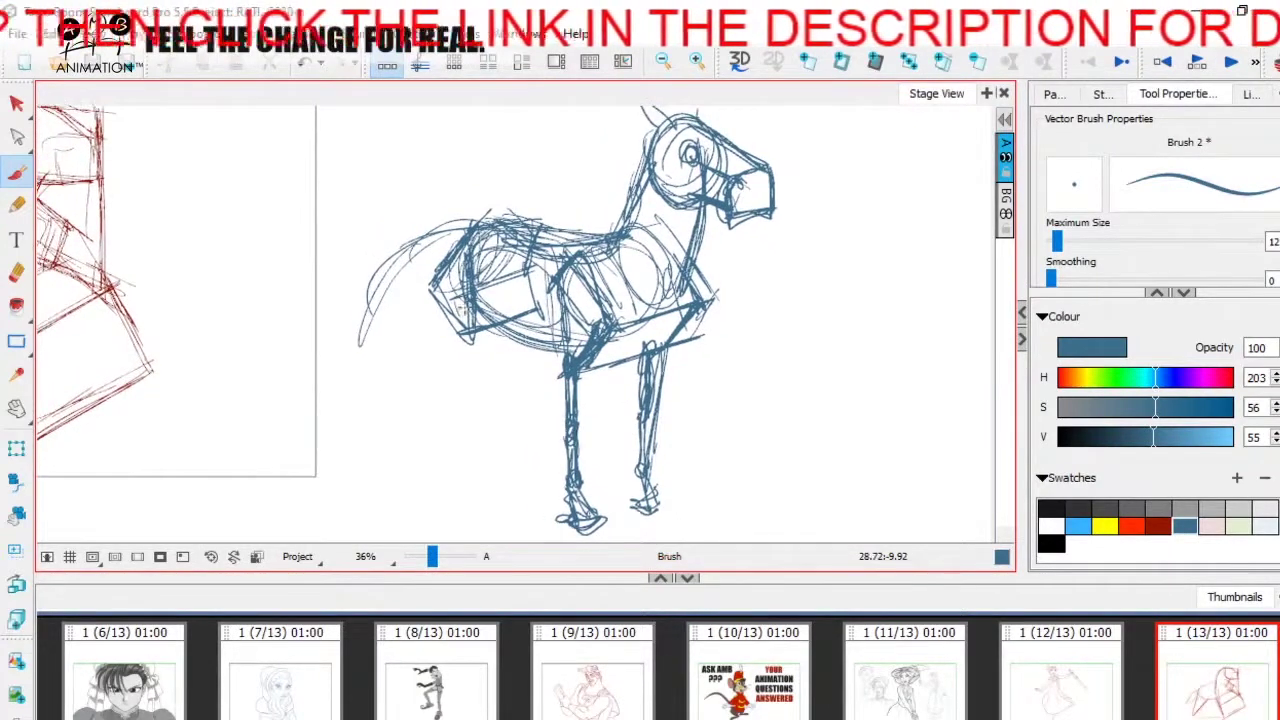
Sketch the blue horse's near hind leg from the rump through the knee to the hock.
mouse_move(454, 290)
left_mouse_down()
mouse_move(490, 380)
mouse_move(476, 380)
mouse_move(455, 420)
mouse_move(436, 412)
mouse_move(457, 454)
left_mouse_up()
left_click_drag(452, 382, 473, 477)
left_click_drag(462, 310, 484, 374)
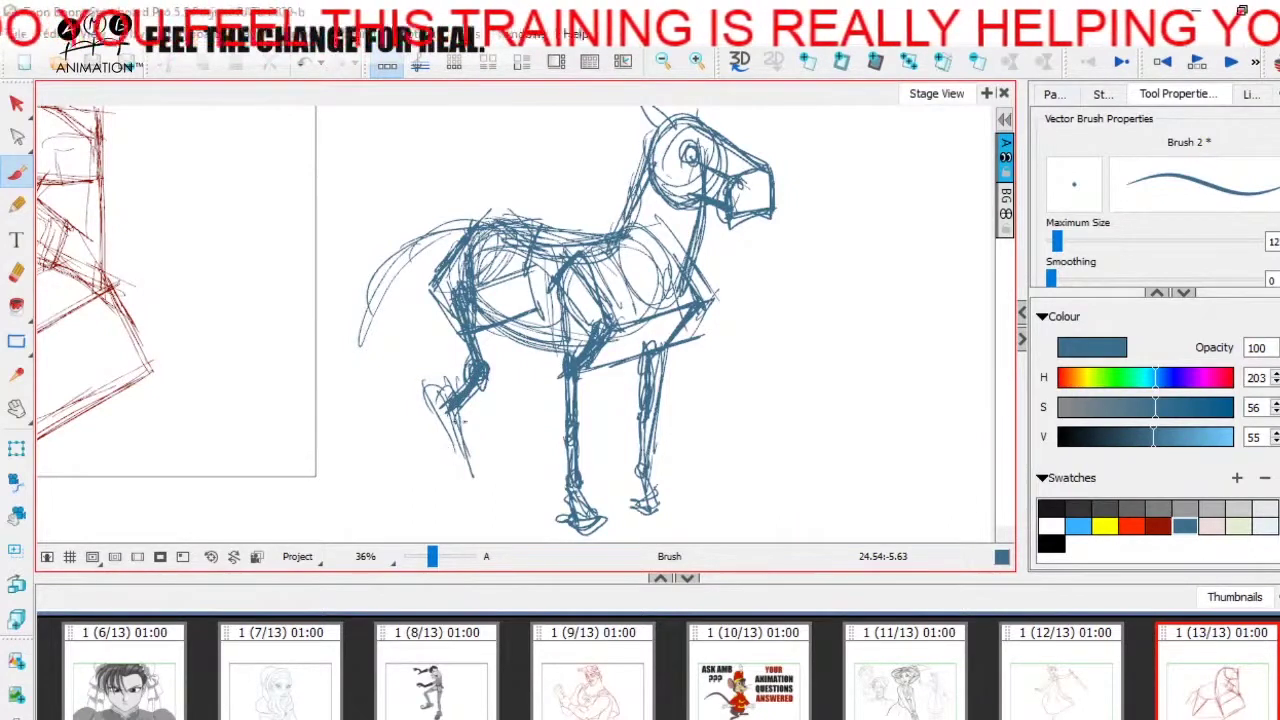
Thicken the near hind leg's lower part below the hock and add its hoof.
mouse_move(448, 382)
left_mouse_down()
mouse_move(430, 422)
mouse_move(466, 478)
left_mouse_up()
left_click_drag(456, 430, 476, 486)
left_click_drag(448, 408, 470, 488)
left_click_drag(432, 390, 452, 478)
left_click_drag(450, 466, 492, 492)
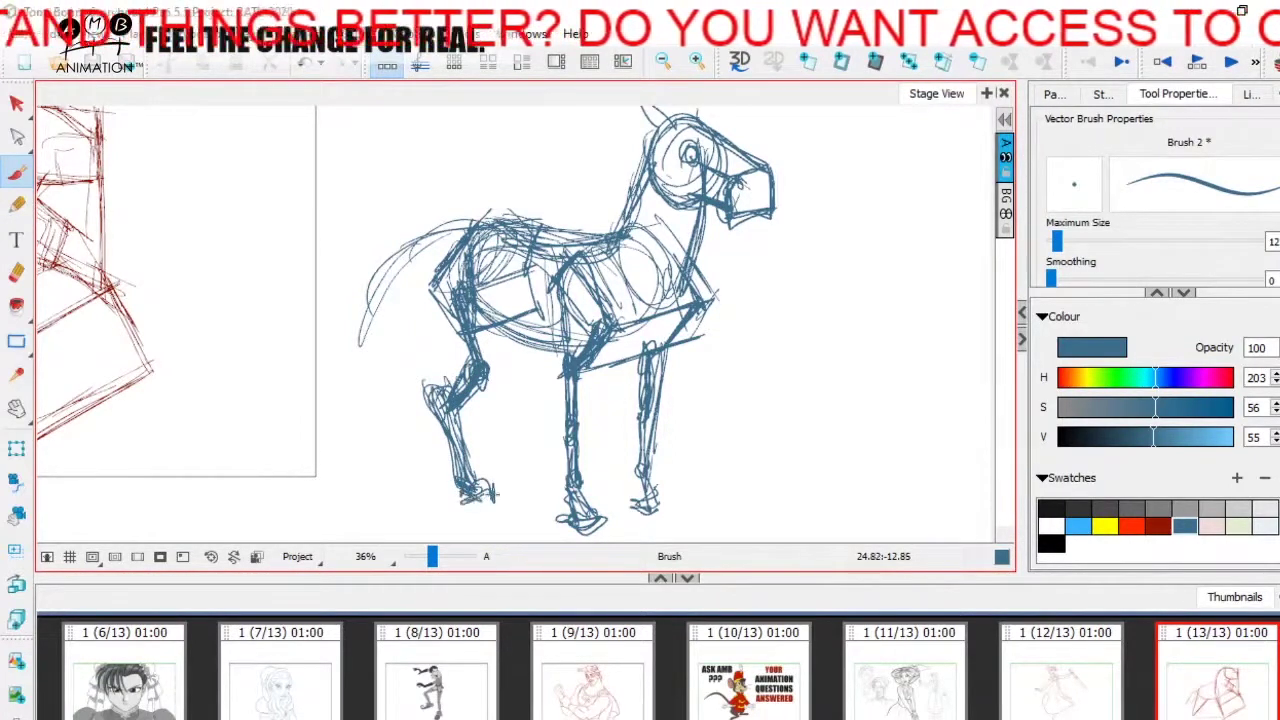
Sketch the blue horse's far hind leg bending at the hock down to the hoof, and reinforce the back line.
key("space")
left_click_drag(589, 500, 579, 510)
mouse_move(508, 290)
left_mouse_down()
mouse_move(544, 379)
mouse_move(489, 411)
left_mouse_up()
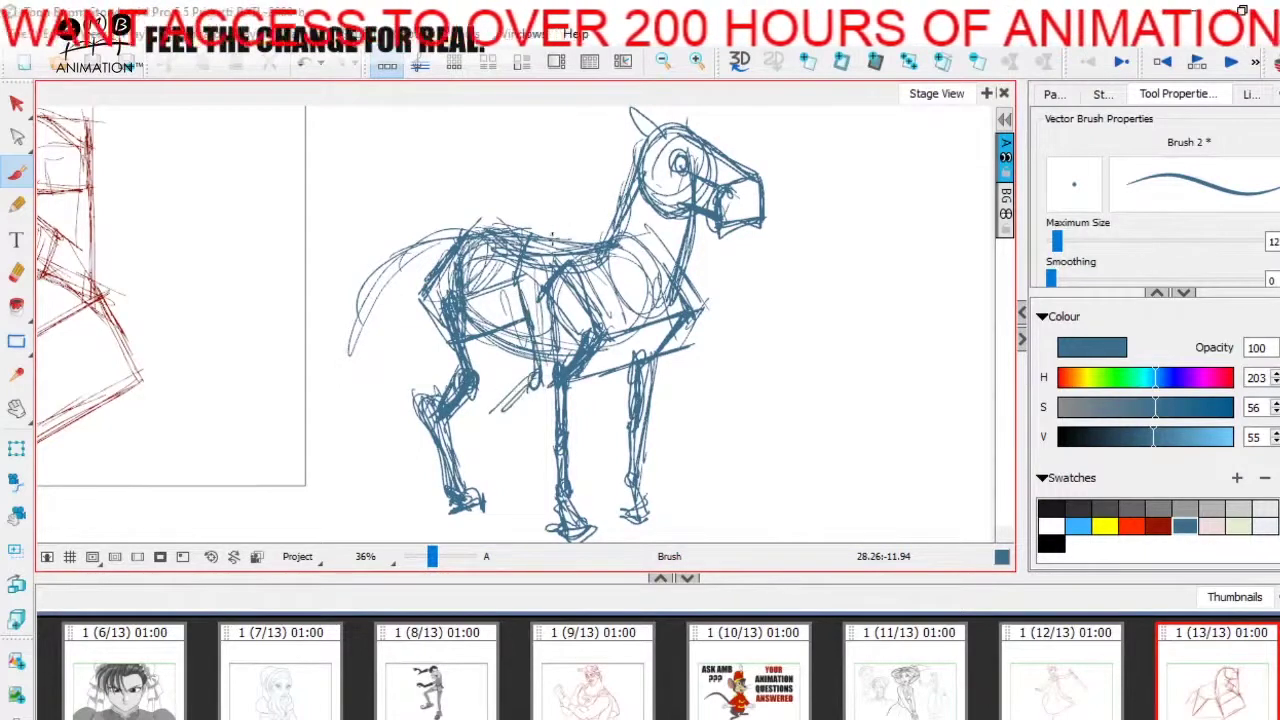
left_click_drag(535, 239, 614, 240)
left_click_drag(491, 388, 520, 500)
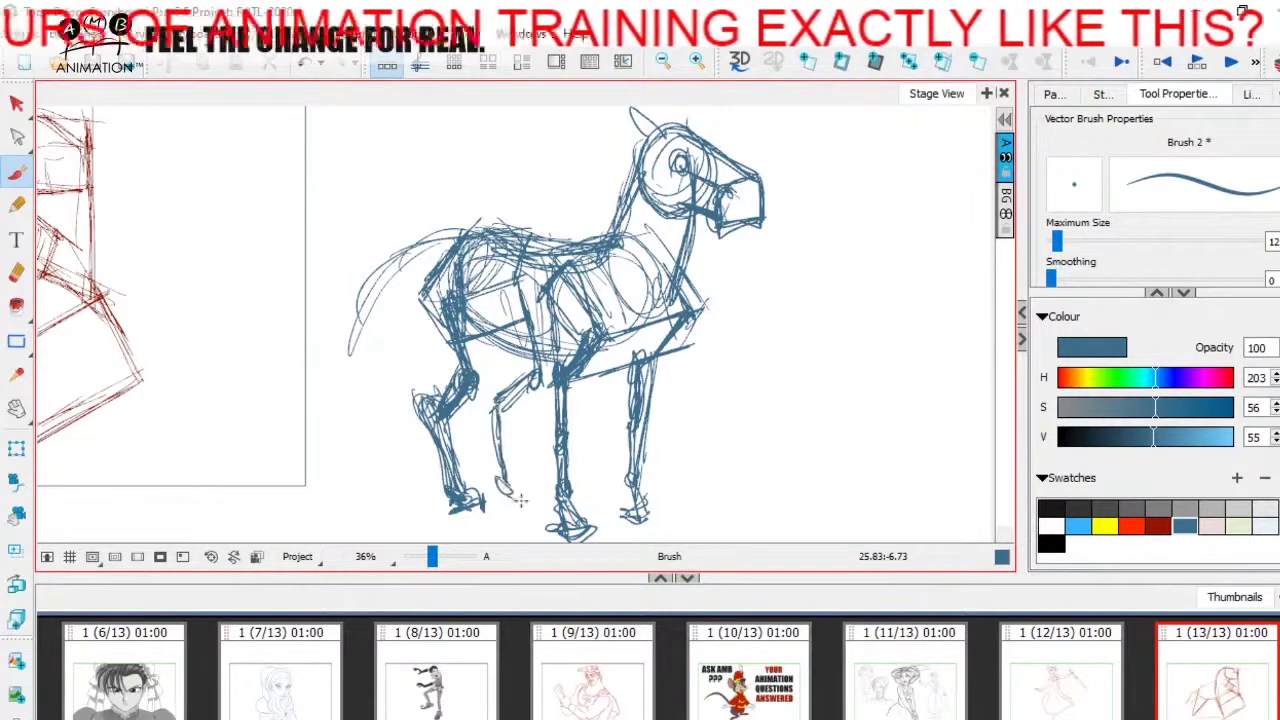
mouse_move(600, 477)
left_mouse_down()
mouse_move(666, 472)
mouse_move(661, 482)
left_mouse_up()
left_click_drag(542, 229, 527, 457)
mouse_move(598, 482)
left_mouse_down()
mouse_move(577, 482)
mouse_move(608, 489)
left_mouse_up()
Stroke over the blue horse's body and chest masses and add more sweeping tail strokes.
mouse_move(548, 268)
left_mouse_down()
mouse_move(532, 345)
mouse_move(532, 306)
mouse_move(563, 279)
mouse_move(643, 277)
left_mouse_up()
left_click_drag(535, 342, 625, 376)
left_click_drag(612, 308, 604, 371)
mouse_move(724, 334)
left_mouse_down()
mouse_move(676, 402)
mouse_move(686, 383)
left_mouse_up()
mouse_move(651, 285)
left_mouse_down()
mouse_move(654, 315)
mouse_move(692, 364)
left_mouse_up()
left_click_drag(543, 262, 459, 340)
left_click_drag(500, 274, 424, 382)
left_click_drag(647, 486, 634, 435)
left_click_drag(532, 305, 526, 363)
Select the whole blue horse sketch beside the frame and delete it.
mouse_move(644, 275)
left_mouse_down()
mouse_move(832, 345)
mouse_move(876, 327)
left_mouse_up()
key("alt+s")
key("ctrl+a")
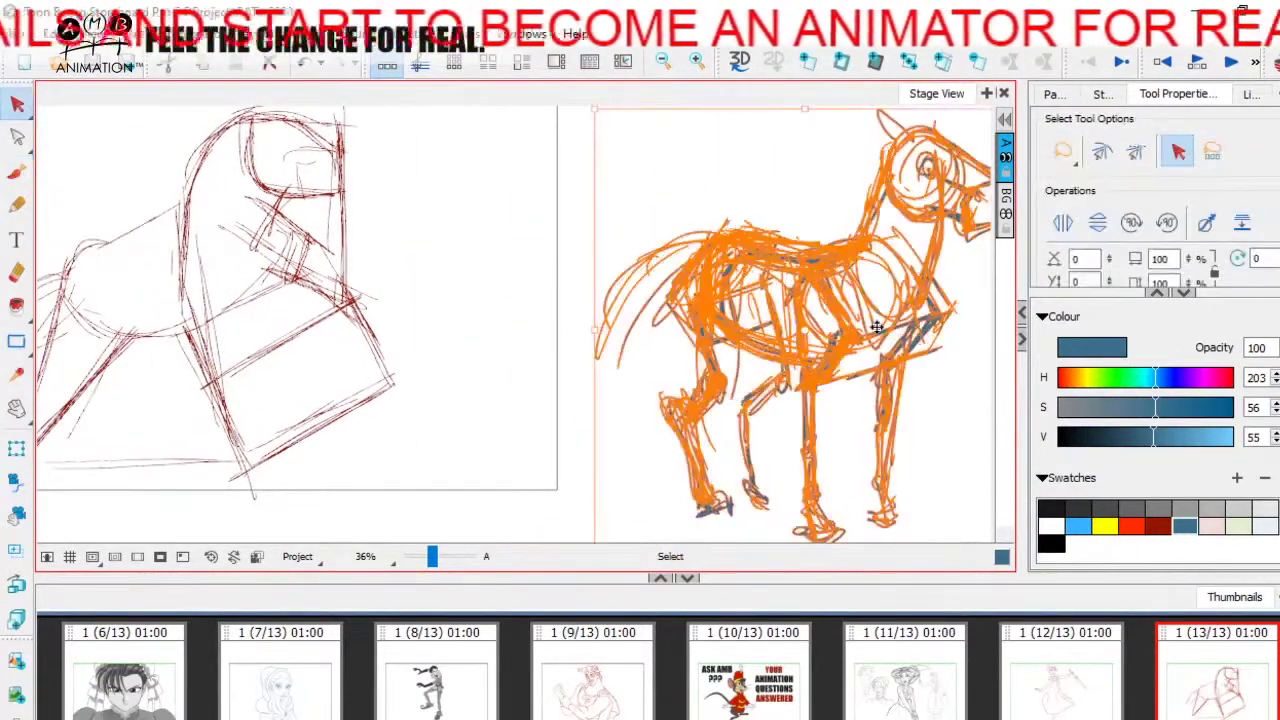
key("Delete")
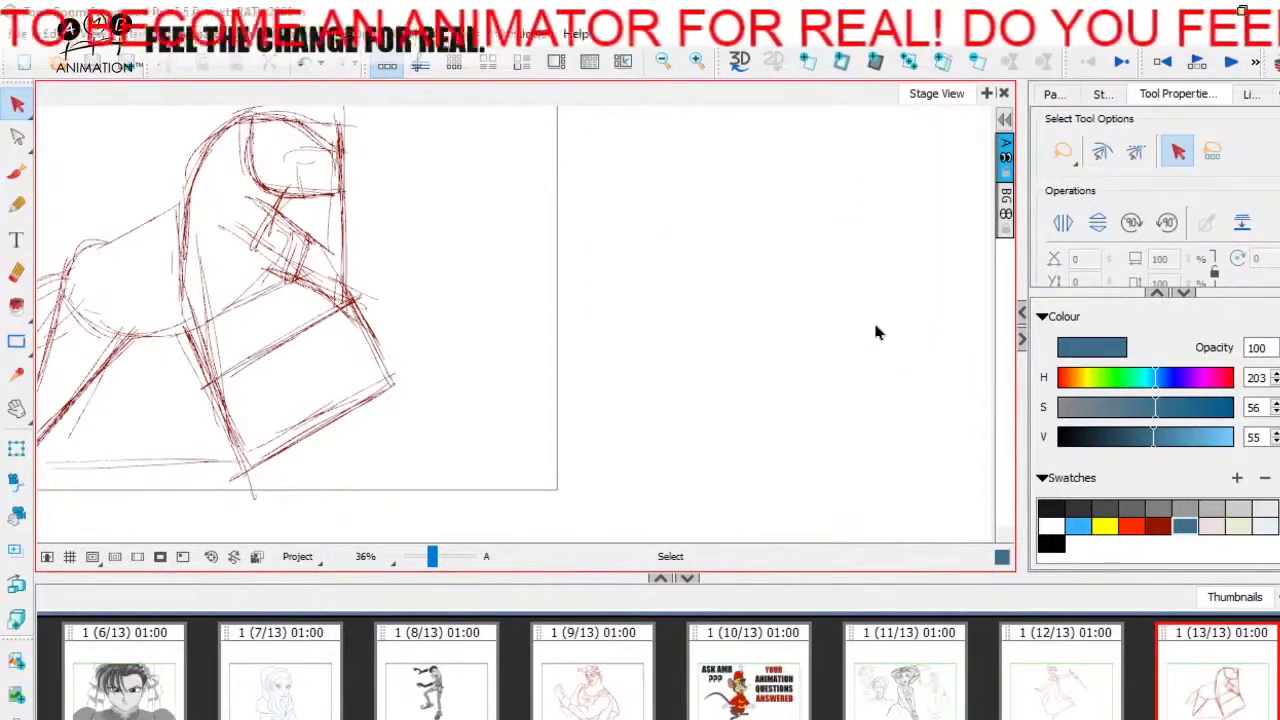
Switch back to the Brush with the dark red swatch and bring the framed horse sketch into view.
left_click(1158, 524)
left_click_drag(432, 556, 430, 557)
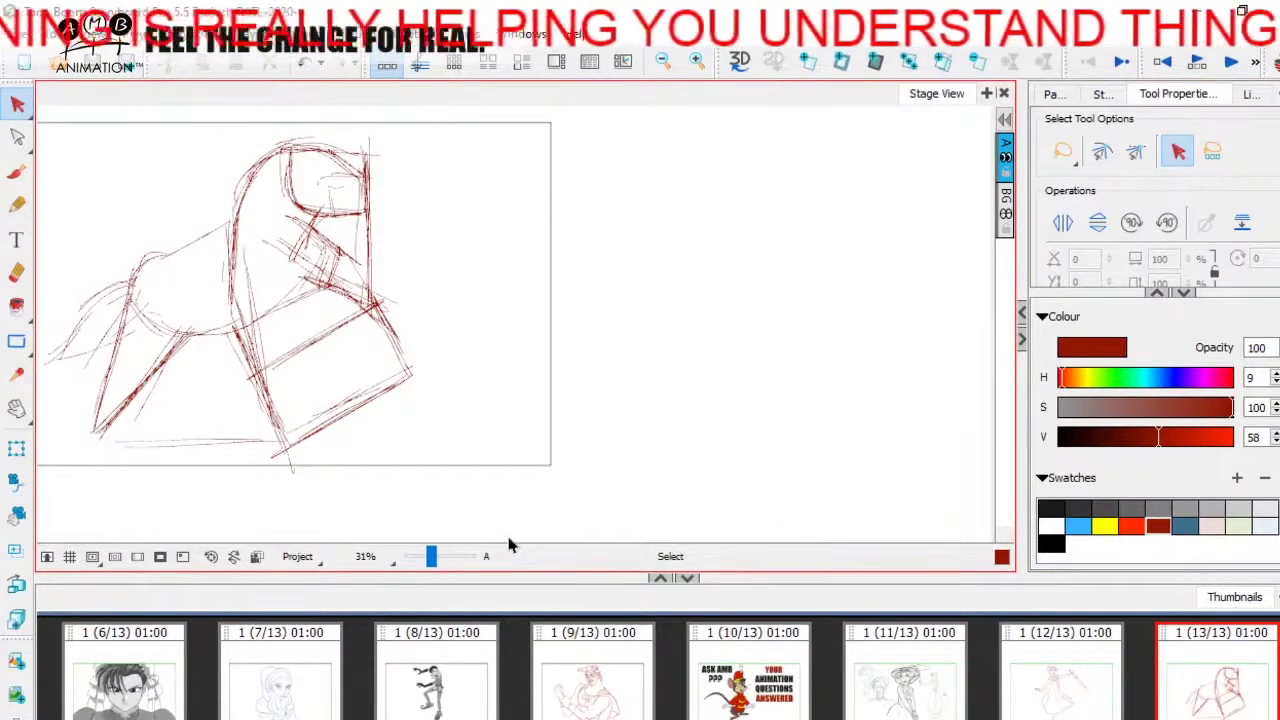
left_click(17, 174)
left_click_drag(433, 557, 432, 559)
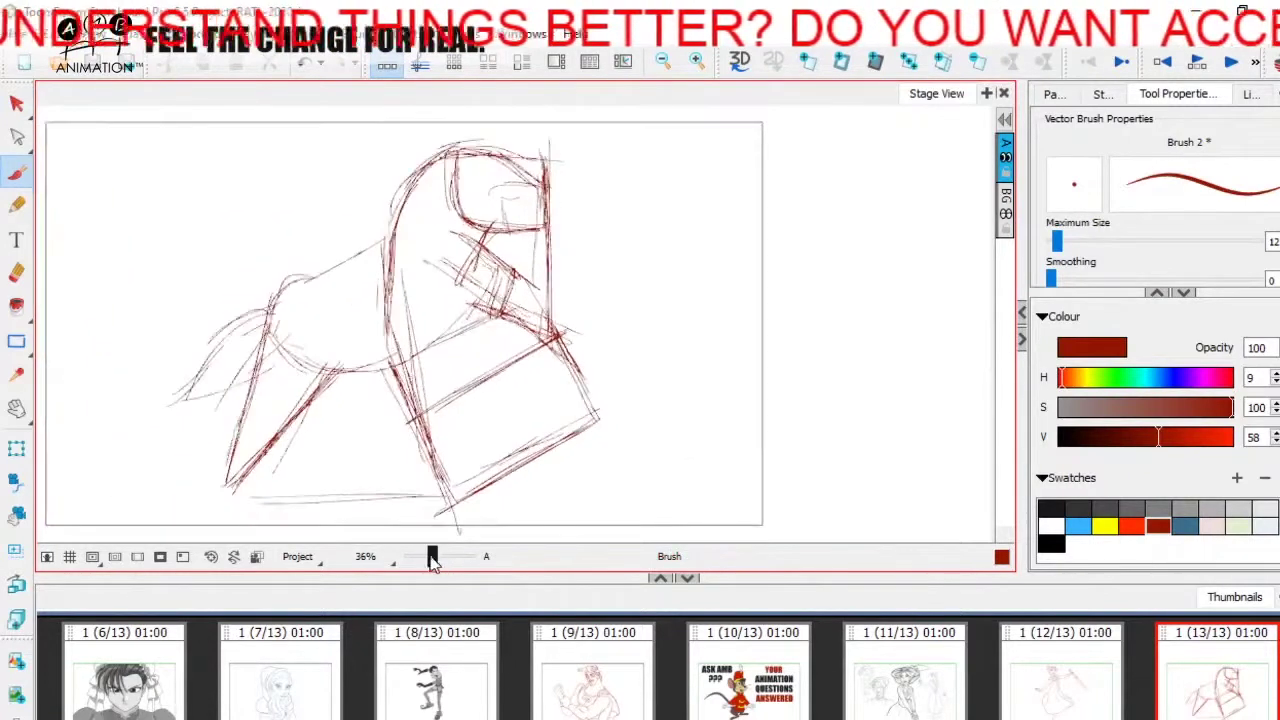
key("space")
left_click_drag(520, 489, 559, 491)
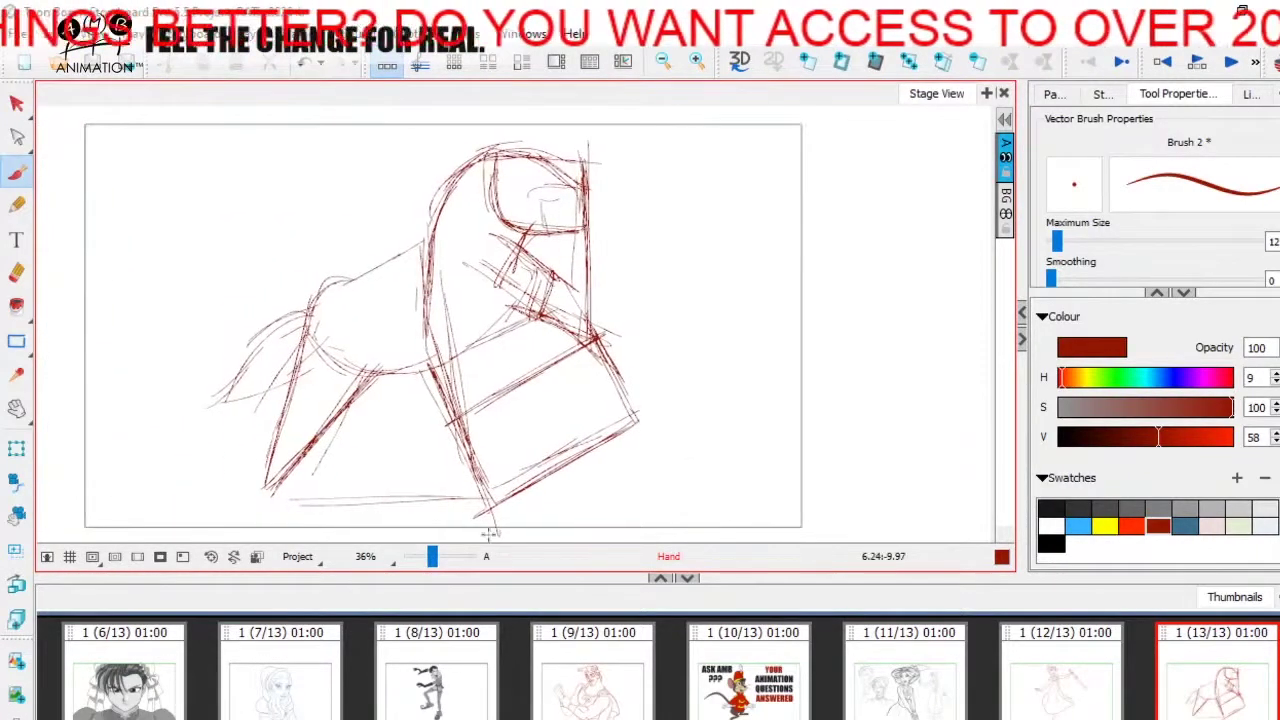
left_click_drag(432, 558, 431, 558)
key("space")
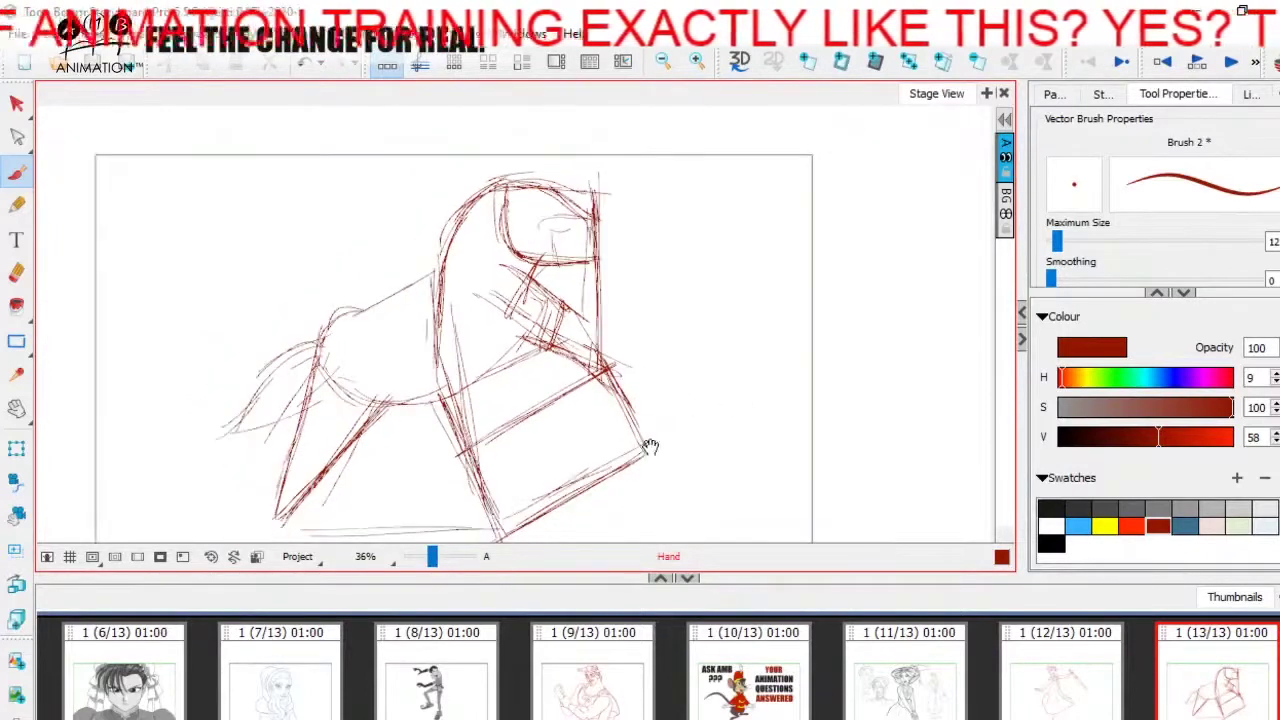
left_click_drag(646, 443, 534, 437)
Pick the dark blue swatch and sketch a few angular body block lines in the empty area beside the frame.
left_click(1184, 521)
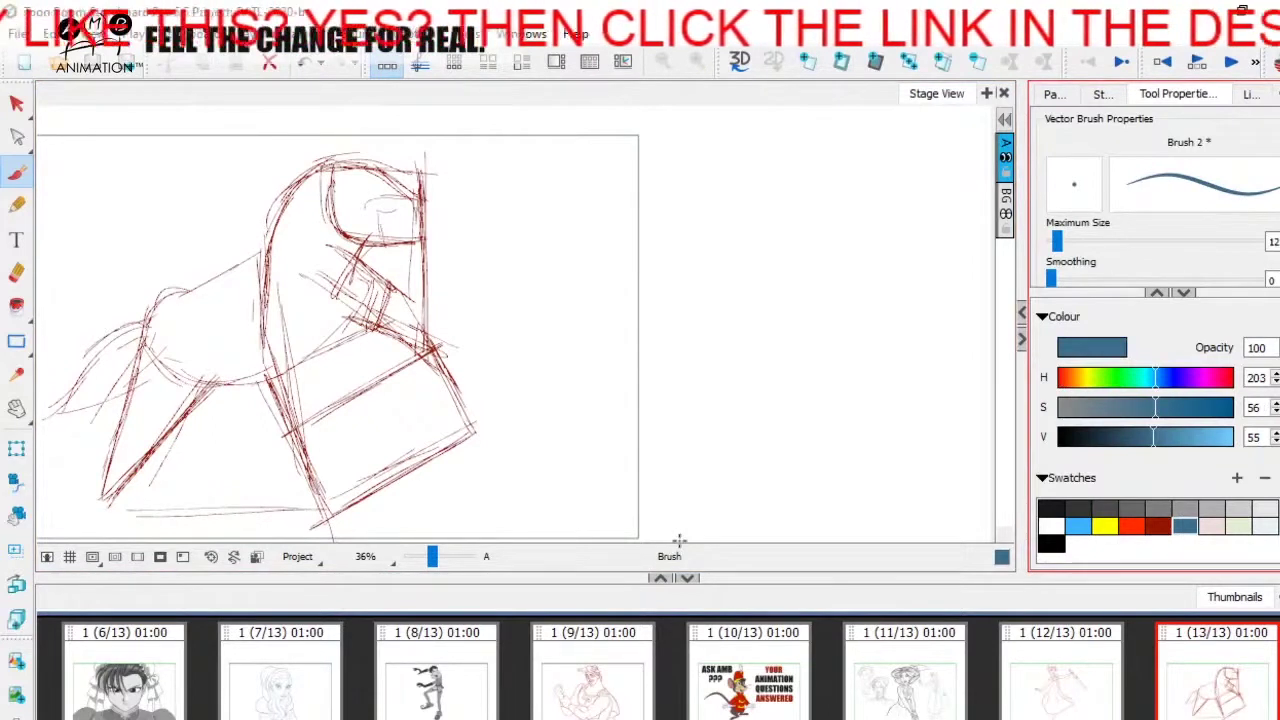
left_click_drag(429, 557, 431, 558)
key("space")
left_click_drag(574, 457, 510, 458)
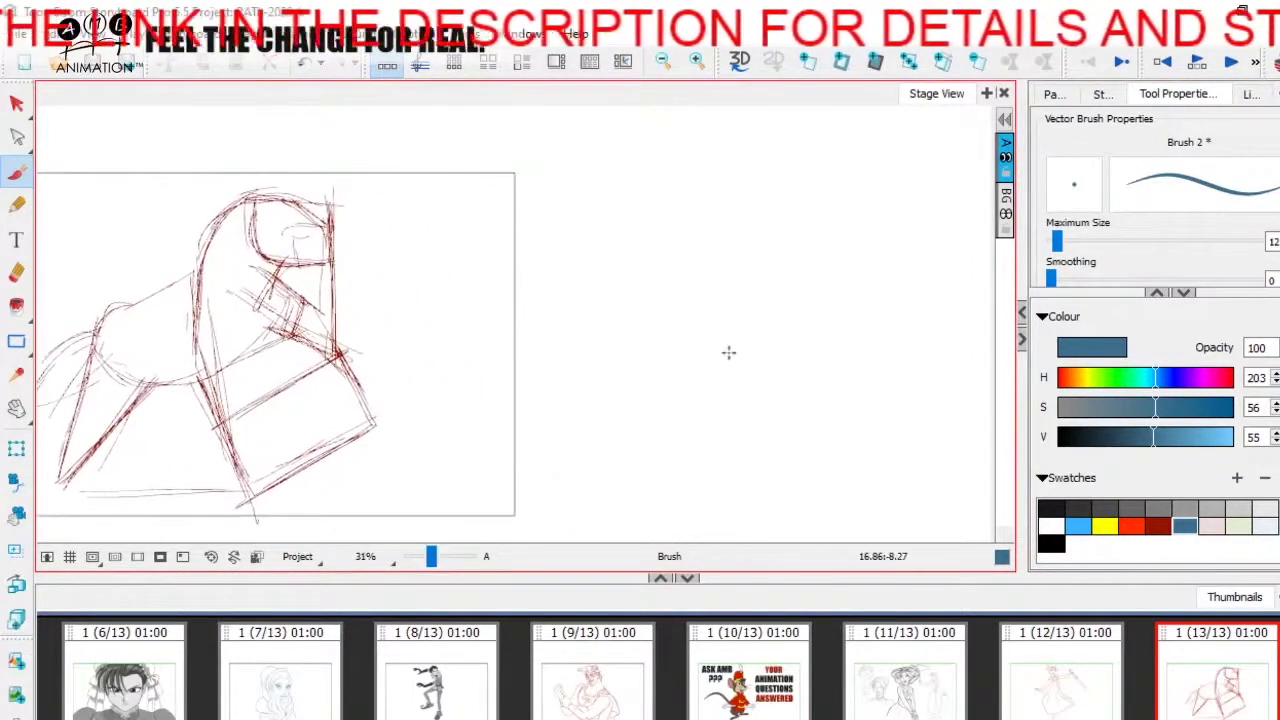
left_click_drag(697, 323, 724, 321)
left_click_drag(744, 316, 800, 374)
left_click_drag(658, 338, 710, 398)
left_click_drag(726, 400, 810, 380)
left_click_drag(706, 404, 688, 441)
key("space")
left_click_drag(691, 432, 671, 400)
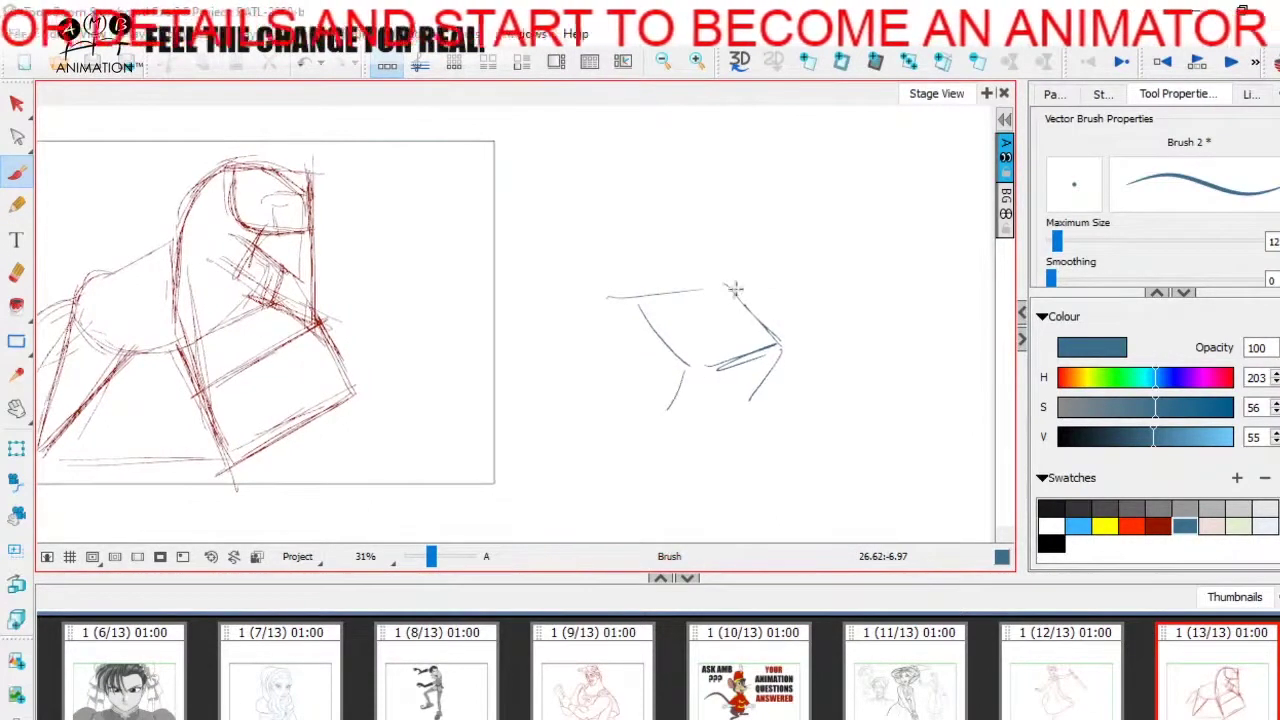
Sweep long curved strokes for the back and trunk of a rearing horse beside the angular block lines.
key("space")
left_click_drag(640, 349, 534, 390)
left_click_drag(774, 355, 651, 380)
mouse_move(569, 321)
left_mouse_down()
mouse_move(573, 346)
mouse_move(755, 233)
mouse_move(715, 284)
left_mouse_up()
key("space")
mouse_move(673, 257)
left_mouse_down()
mouse_move(685, 298)
mouse_move(558, 373)
left_mouse_up()
key("space")
Rough in the rearing horse's bent hind thighs below the hips.
left_click_drag(609, 374, 581, 342)
mouse_move(524, 340)
left_mouse_down()
mouse_move(607, 369)
mouse_move(496, 381)
left_mouse_up()
left_click_drag(497, 379, 524, 425)
left_click_drag(608, 369, 576, 401)
left_click_drag(576, 401, 607, 447)
key("space")
mouse_move(635, 457)
left_mouse_down()
mouse_move(606, 397)
mouse_move(619, 417)
mouse_move(560, 500)
mouse_move(575, 525)
left_mouse_up()
Extend the rearing horse's hind legs downward and curve the back line up from the rump.
mouse_move(488, 370)
left_mouse_down()
mouse_move(540, 508)
mouse_move(499, 517)
left_mouse_up()
left_click_drag(462, 438, 468, 524)
mouse_move(552, 403)
left_mouse_down()
mouse_move(600, 363)
mouse_move(617, 302)
mouse_move(570, 386)
left_mouse_up()
mouse_move(466, 330)
left_mouse_down()
mouse_move(526, 272)
mouse_move(536, 282)
left_mouse_up()
left_click_drag(424, 390, 556, 250)
mouse_move(494, 338)
left_mouse_down()
mouse_move(280, 414)
mouse_move(366, 422)
mouse_move(480, 356)
left_mouse_up()
Sketch the rearing horse's chest line and its raised front legs reaching forward.
mouse_move(596, 366)
left_mouse_down()
mouse_move(643, 286)
mouse_move(640, 214)
mouse_move(685, 265)
left_mouse_up()
left_click_drag(668, 218, 690, 286)
mouse_move(594, 206)
left_mouse_down()
mouse_move(538, 218)
mouse_move(572, 290)
left_mouse_up()
mouse_move(668, 296)
left_mouse_down()
mouse_move(734, 246)
mouse_move(752, 290)
mouse_move(726, 326)
mouse_move(700, 304)
left_mouse_up()
left_click_drag(613, 281, 656, 252)
mouse_move(641, 257)
left_mouse_down()
mouse_move(692, 220)
mouse_move(821, 220)
left_mouse_up()
left_click_drag(745, 239, 752, 316)
Draw the rearing horse's neck and its head turned back over the body.
mouse_move(595, 257)
left_mouse_down()
mouse_move(570, 312)
mouse_move(610, 307)
left_mouse_up()
left_click_drag(582, 212, 607, 263)
left_click_drag(571, 183, 608, 264)
mouse_move(582, 184)
left_mouse_down()
mouse_move(557, 214)
mouse_move(556, 203)
left_mouse_up()
left_click_drag(530, 194, 495, 226)
mouse_move(488, 224)
left_mouse_down()
mouse_move(494, 259)
mouse_move(566, 198)
left_mouse_up()
left_click_drag(596, 138, 645, 314)
Darken the rearing horse's shoulder line and the upper part of its bent foreleg.
left_click_drag(626, 233, 668, 234)
left_click_drag(662, 230, 689, 291)
left_click_drag(598, 233, 676, 231)
left_click_drag(662, 231, 698, 303)
Reinforce the rearing horse's hind legs and the belly line leading up to the chest.
left_click_drag(596, 372, 602, 346)
mouse_move(586, 346)
left_mouse_down()
mouse_move(599, 340)
mouse_move(603, 410)
left_mouse_up()
mouse_move(588, 342)
left_mouse_down()
mouse_move(607, 435)
mouse_move(540, 495)
left_mouse_up()
mouse_move(604, 449)
left_mouse_down()
mouse_move(533, 503)
mouse_move(557, 481)
left_mouse_up()
left_click_drag(508, 348, 513, 411)
mouse_move(514, 405)
left_mouse_down()
mouse_move(550, 461)
mouse_move(573, 398)
mouse_move(558, 470)
mouse_move(576, 516)
left_mouse_up()
left_click_drag(481, 343, 548, 512)
left_click_drag(624, 452, 595, 517)
left_click_drag(596, 410, 646, 338)
left_click_drag(622, 362, 650, 301)
Reinforce the rearing horse's back curve and belly, and sweep a flowing tail away from the rump.
mouse_move(562, 223)
left_mouse_down()
mouse_move(539, 272)
mouse_move(549, 281)
left_mouse_up()
mouse_move(572, 224)
left_mouse_down()
mouse_move(558, 279)
mouse_move(478, 346)
left_mouse_up()
left_click_drag(530, 308, 440, 378)
left_click_drag(470, 348, 428, 436)
mouse_move(442, 412)
left_mouse_down()
mouse_move(314, 466)
mouse_move(354, 458)
left_mouse_up()
left_click_drag(656, 303, 643, 348)
left_click_drag(590, 402, 638, 343)
Restate the rearing horse's shoulder and raised forelegs with additional strokes.
left_click_drag(624, 235, 668, 240)
mouse_move(639, 248)
left_mouse_down()
mouse_move(682, 308)
mouse_move(601, 316)
mouse_move(648, 302)
left_mouse_up()
left_click_drag(610, 311, 692, 313)
mouse_move(693, 313)
left_mouse_down()
mouse_move(744, 262)
mouse_move(758, 306)
left_mouse_up()
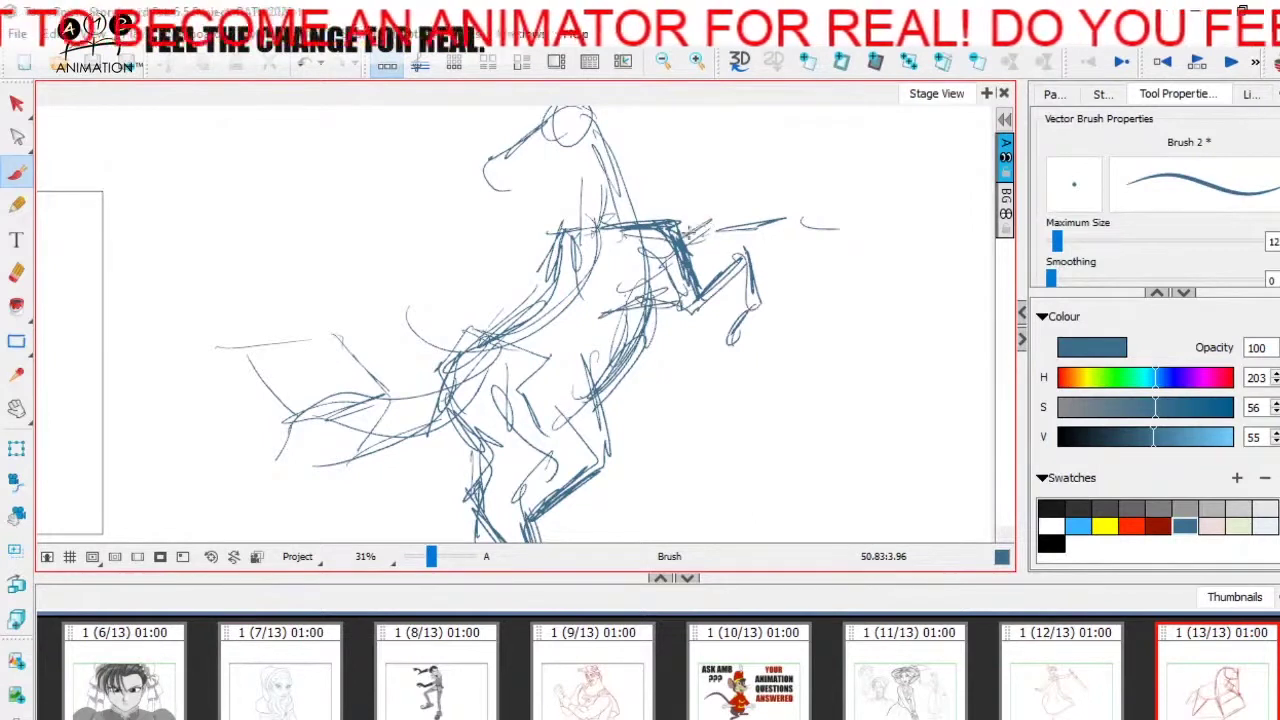
mouse_move(682, 237)
left_mouse_down()
mouse_move(784, 216)
mouse_move(819, 313)
left_mouse_up()
Add strokes along the rearing horse's neck and shoulders and refine the head.
key("space")
left_click_drag(628, 251, 654, 302)
left_click_drag(607, 205, 646, 300)
mouse_move(560, 318)
left_mouse_down()
mouse_move(573, 269)
mouse_move(569, 312)
left_mouse_up()
left_click_drag(541, 237, 574, 297)
mouse_move(604, 212)
left_mouse_down()
mouse_move(577, 180)
mouse_move(550, 244)
left_mouse_up()
mouse_move(547, 210)
left_mouse_down()
mouse_move(598, 260)
mouse_move(484, 244)
left_mouse_up()
Select the entire blue rearing horse sketch beside the frame and delete it.
key("space")
left_click_drag(561, 478, 642, 339)
left_click_drag(437, 555, 432, 559)
left_click(17, 106)
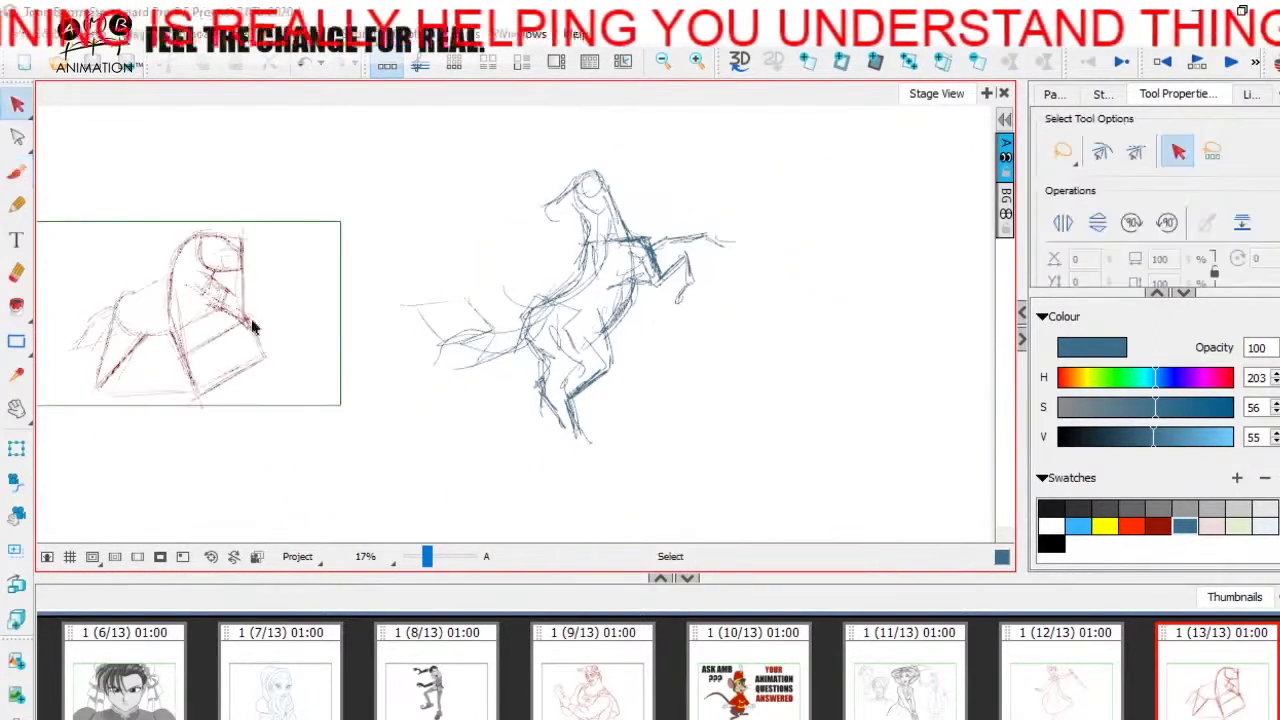
left_click(617, 338)
key("Delete")
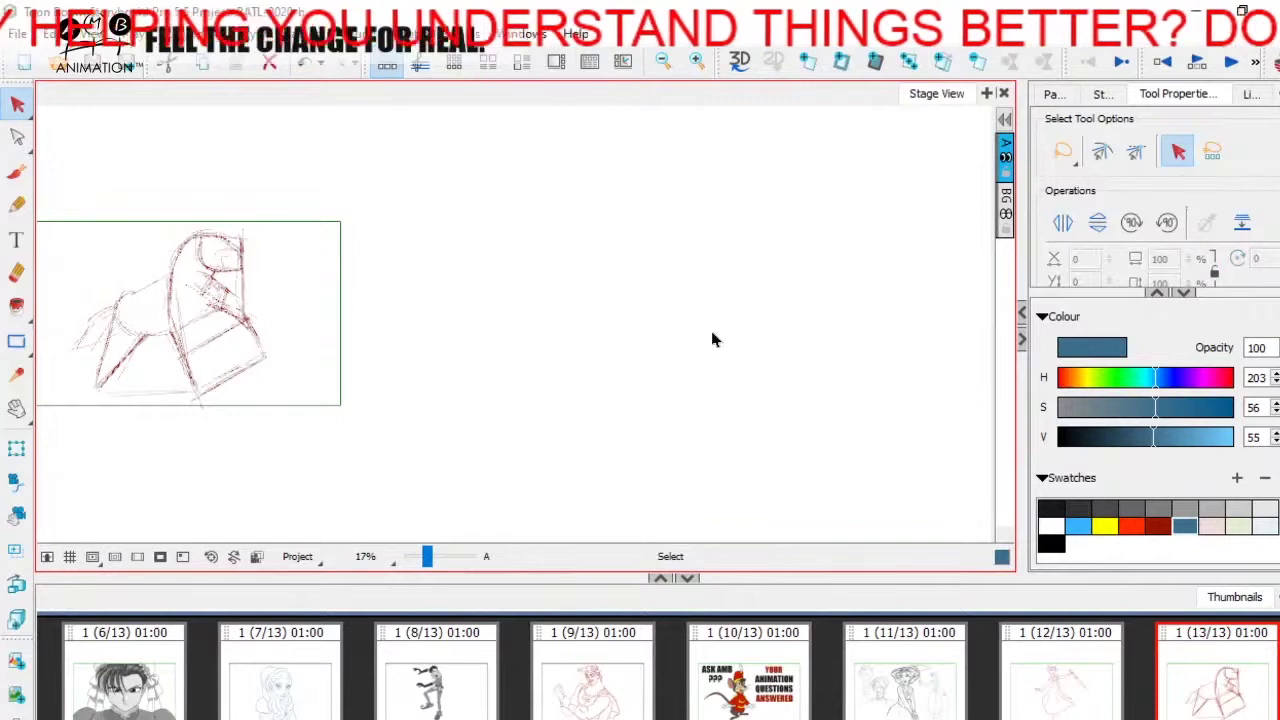
Switch to the Brush with the dark red swatch and enlarge the view of the framed horse to 43%.
key("space")
mouse_move(432, 360)
left_mouse_down()
mouse_move(697, 387)
mouse_move(750, 375)
left_mouse_up()
key("alt+b")
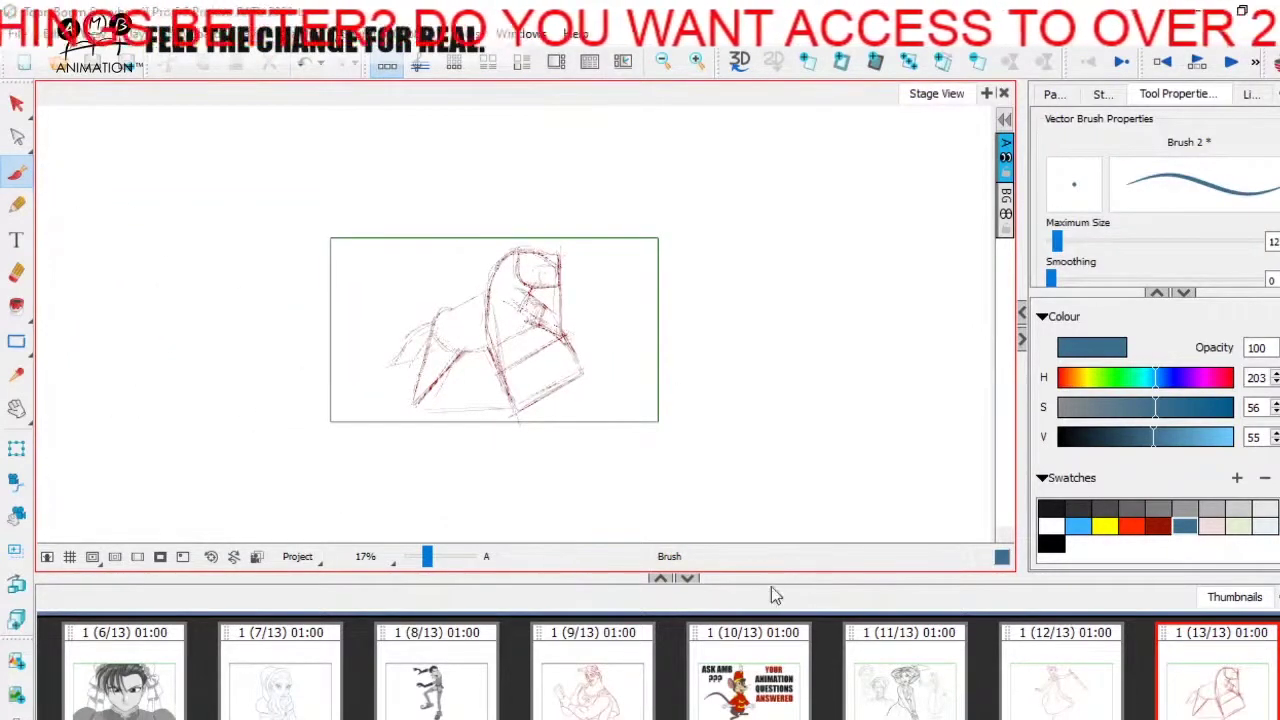
left_click(1162, 524)
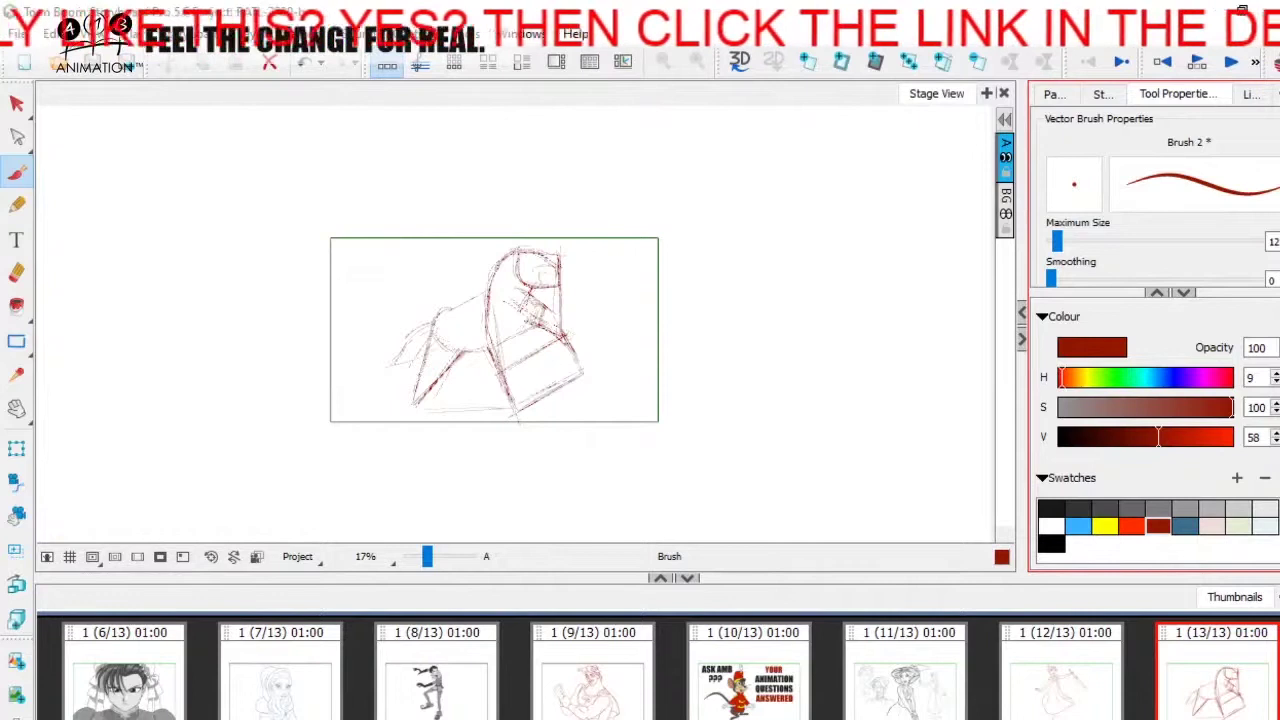
left_click_drag(427, 556, 433, 557)
key("space")
left_click_drag(534, 394, 540, 417)
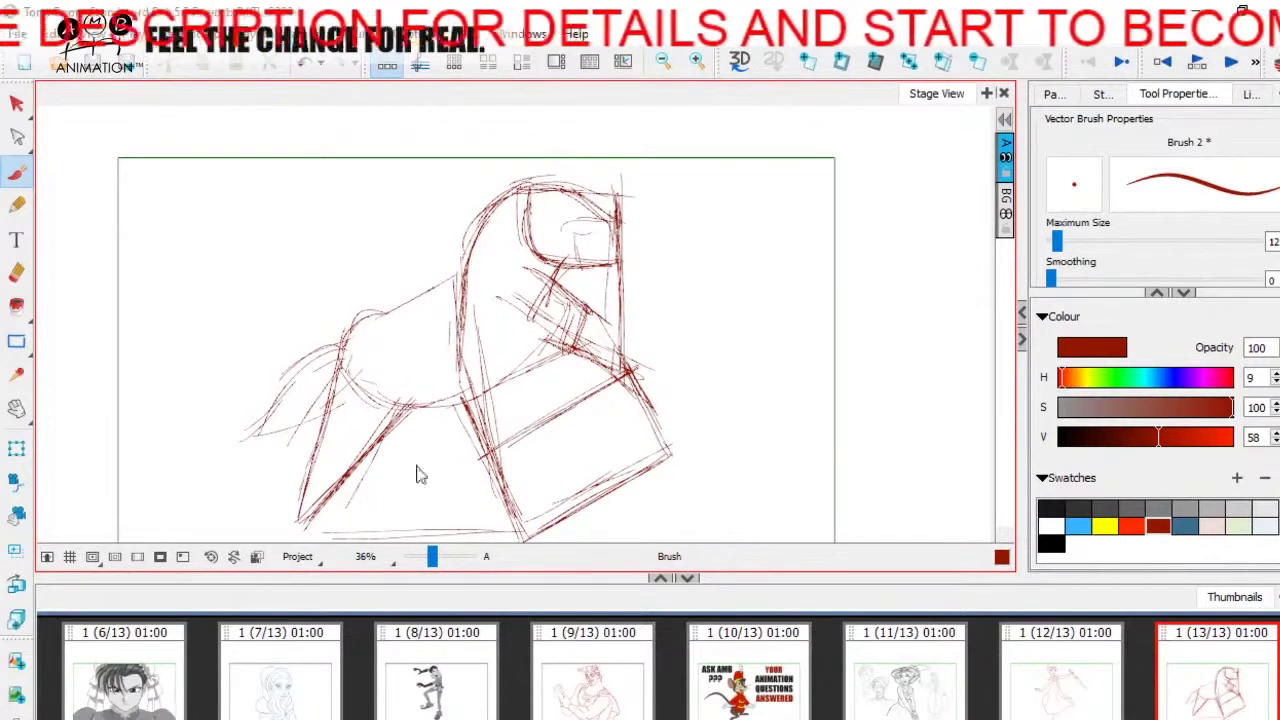
left_click_drag(433, 560, 434, 557)
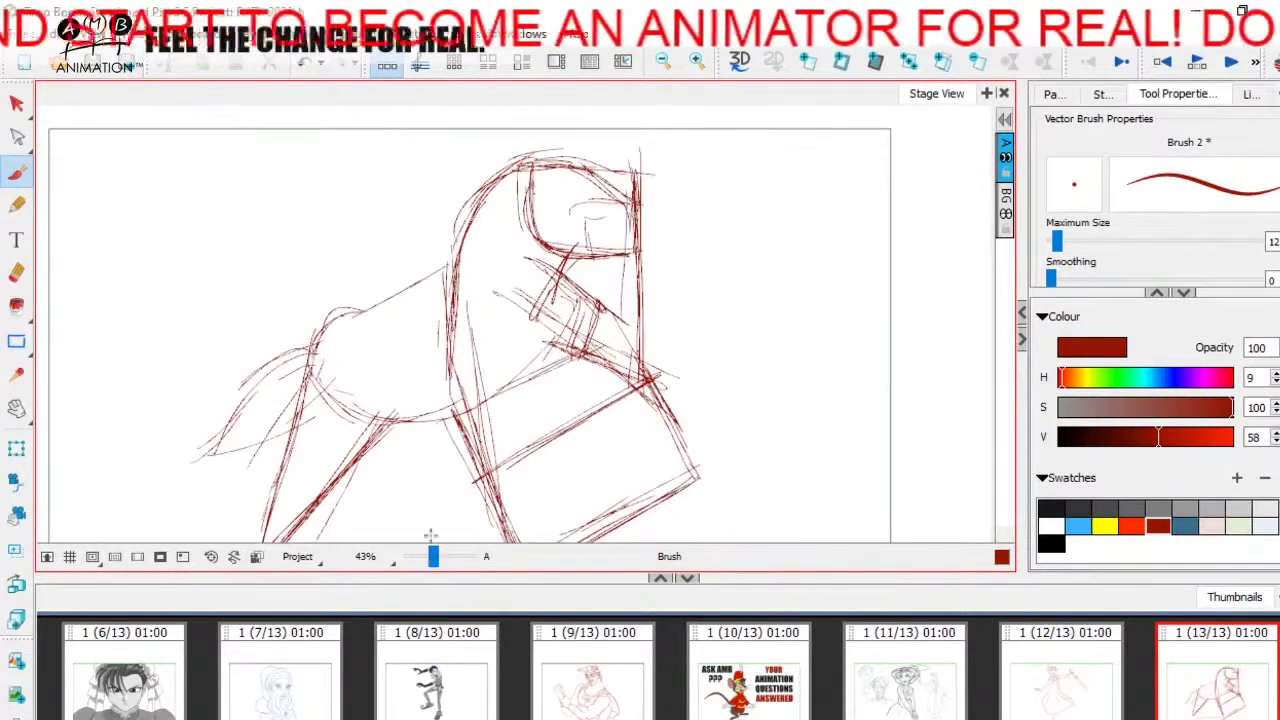
Reinforce the line of the horse's back between the rump and the withers.
key("space")
mouse_move(502, 386)
left_mouse_down()
mouse_move(499, 342)
mouse_move(492, 379)
left_mouse_up()
left_click_drag(355, 304, 437, 257)
key("space")
left_click_drag(618, 403, 599, 382)
left_click_drag(655, 313, 655, 341)
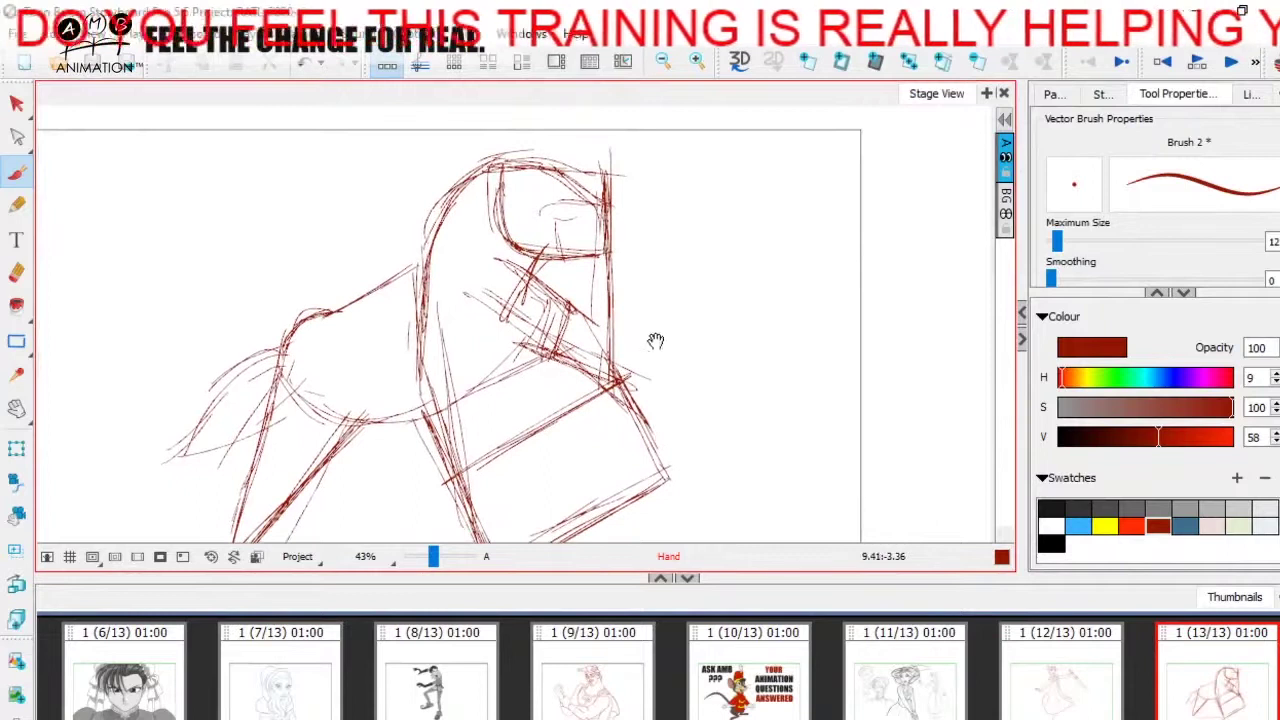
Select the entire dark red horse sketch, recolour it with the yellow swatch, and deselect it.
left_click_drag(434, 561, 432, 562)
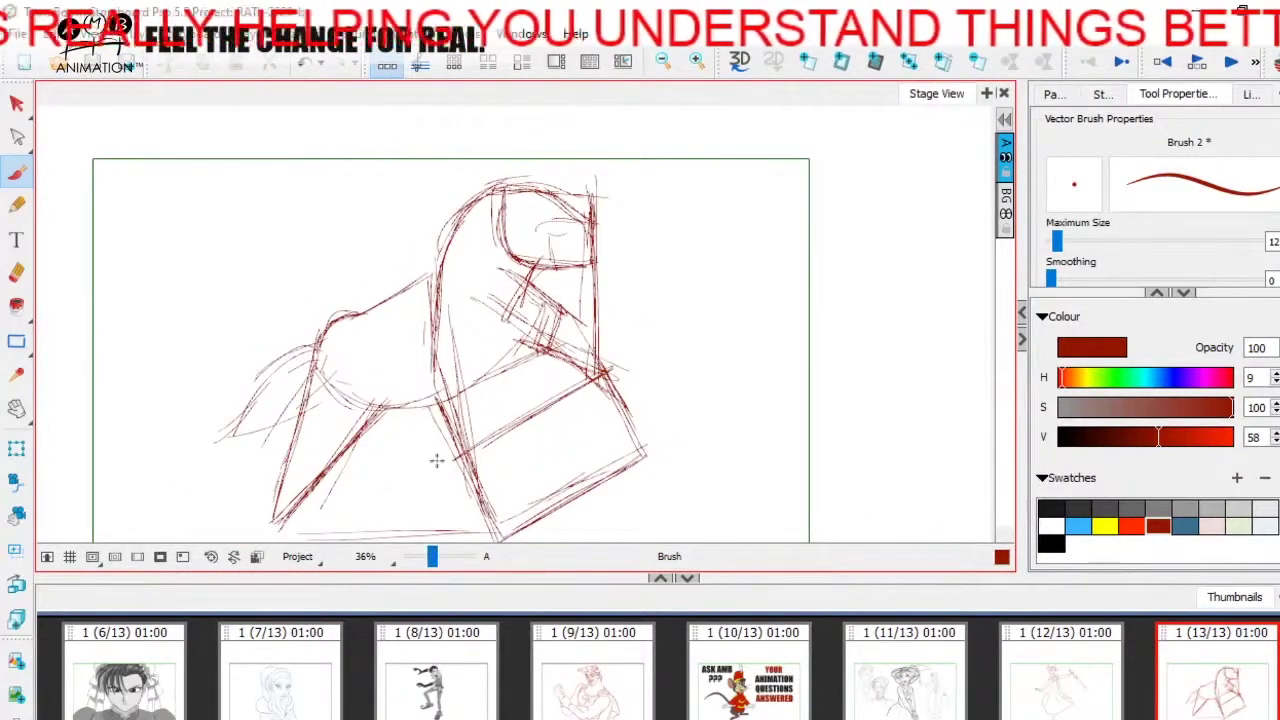
left_click_drag(432, 557, 433, 556)
key("space")
left_click_drag(331, 391, 355, 368)
left_click_drag(437, 558, 432, 556)
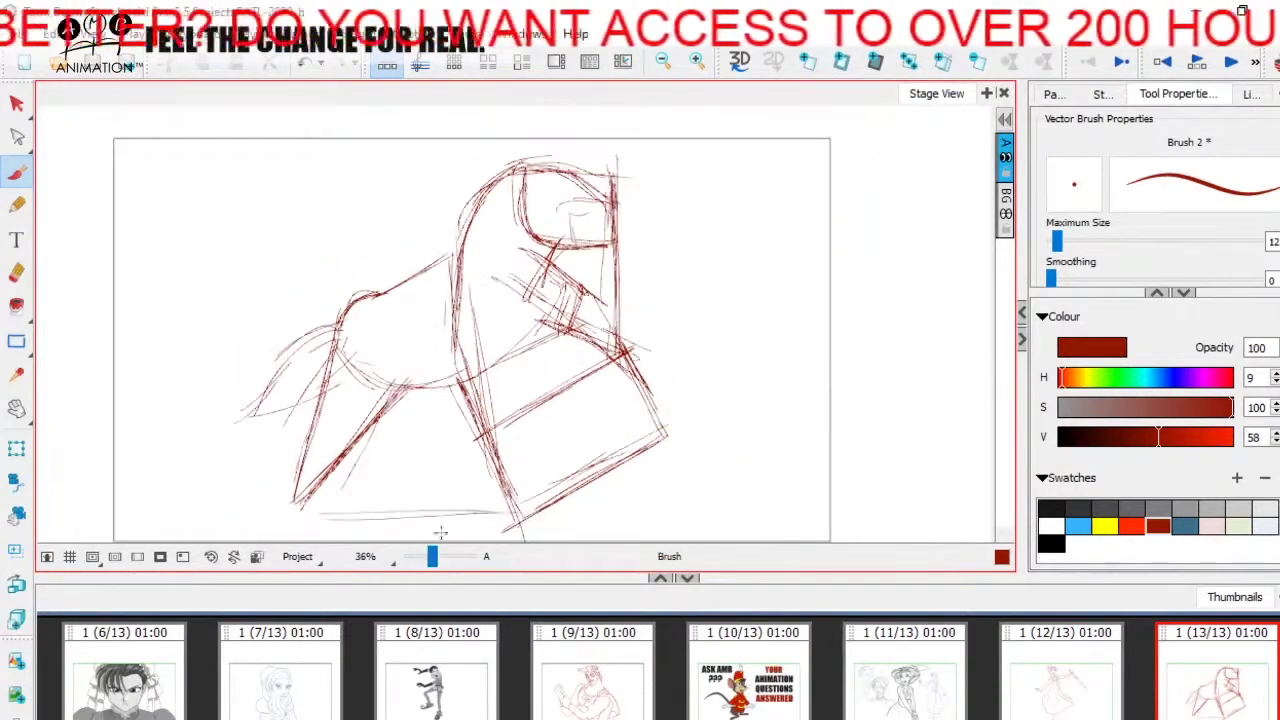
left_click(17, 104)
key("ctrl+a")
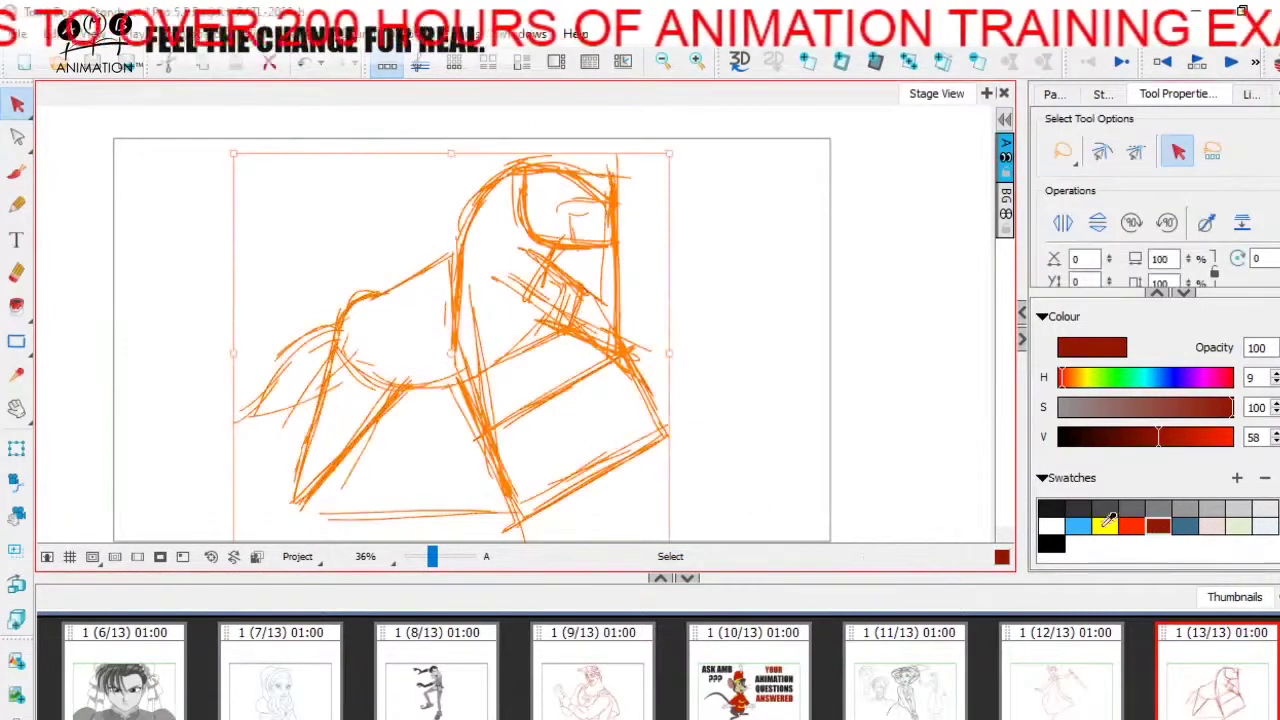
left_click(1105, 526)
left_click(808, 408)
Using the Brush in dark red, draw the shoulder's rear contour over the yellow sketch, from the neck base to the planted foreleg.
left_click(17, 172)
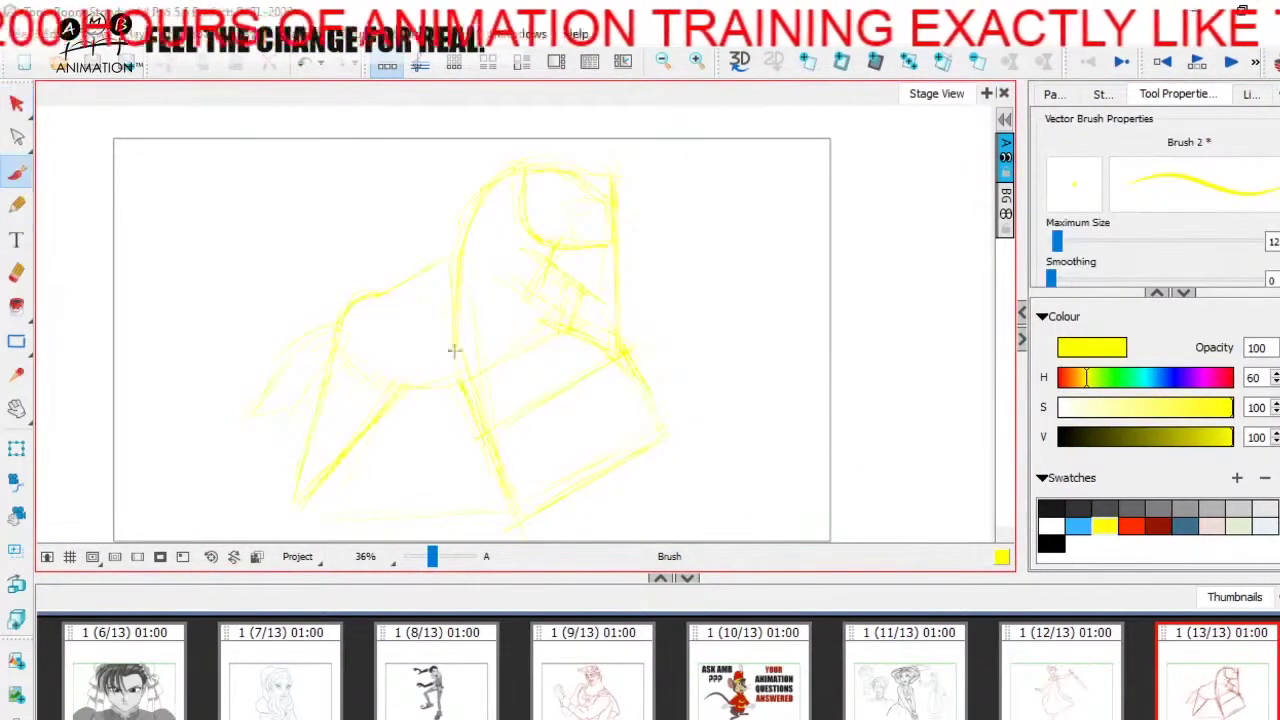
left_click(1157, 525)
left_click_drag(432, 557, 437, 563)
key("space")
left_click_drag(493, 406, 497, 437)
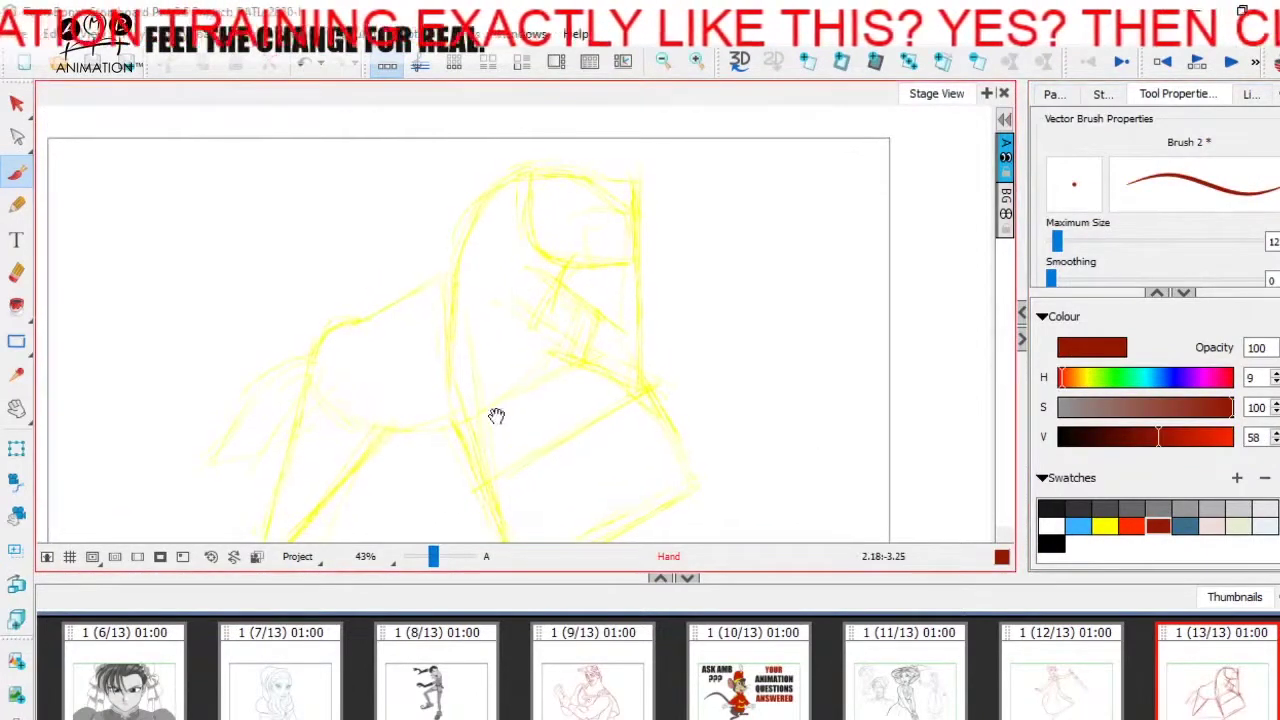
left_click_drag(456, 252, 449, 340)
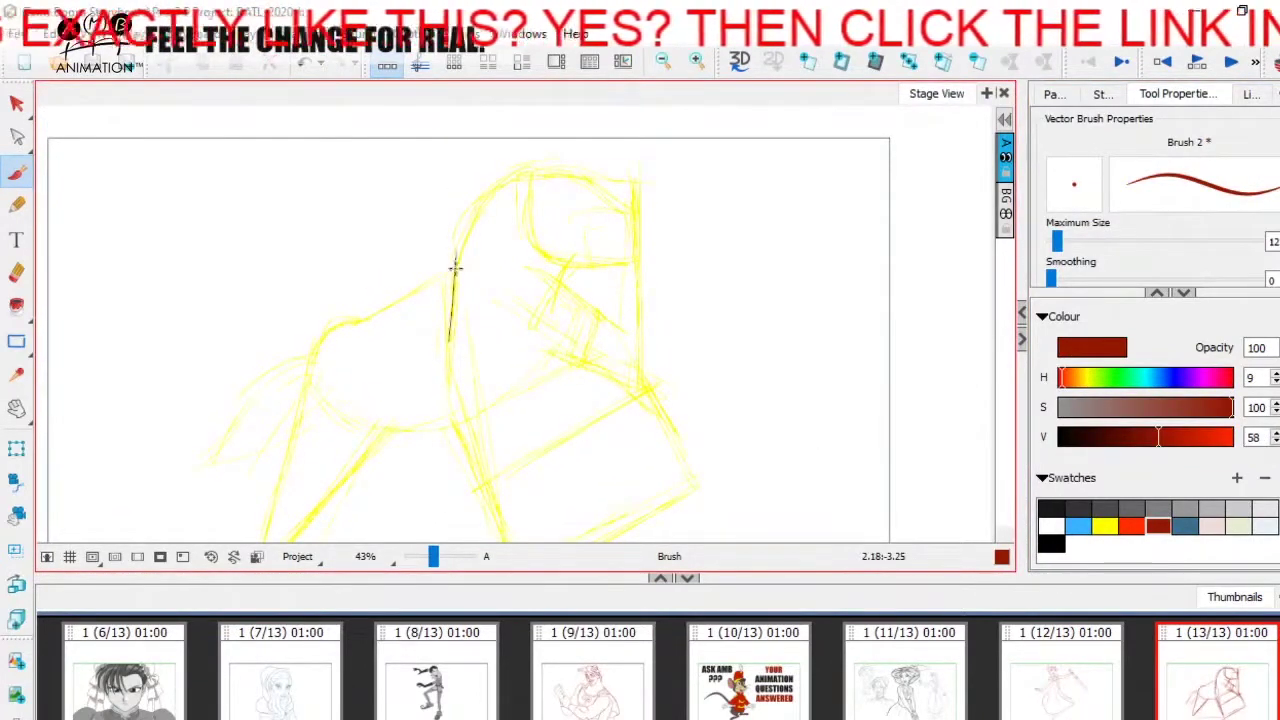
mouse_move(455, 256)
left_mouse_down()
mouse_move(446, 363)
mouse_move(458, 425)
left_mouse_up()
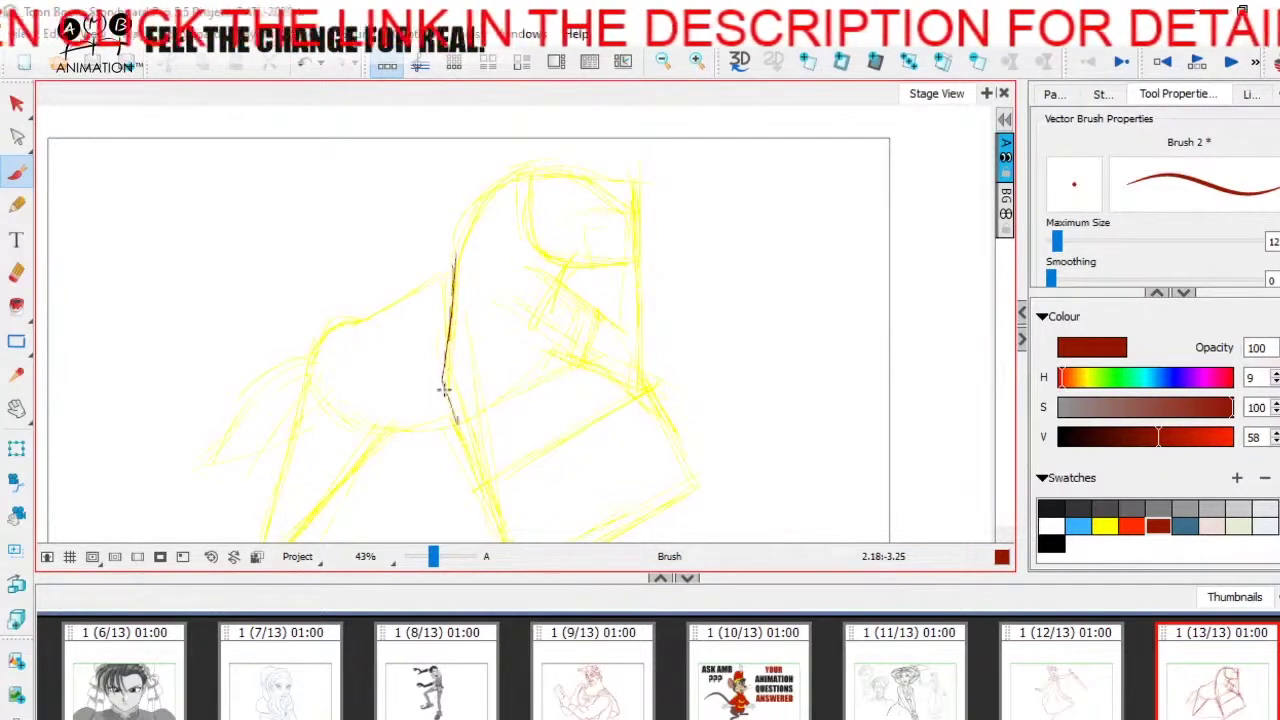
Draw the angular inner contours of the chest and the upper contour of the raised foreleg in dark red.
mouse_move(485, 311)
left_mouse_down()
mouse_move(504, 361)
mouse_move(489, 406)
left_mouse_up()
mouse_move(484, 310)
left_mouse_down()
mouse_move(503, 355)
mouse_move(481, 427)
mouse_move(490, 399)
mouse_move(490, 412)
mouse_move(473, 401)
mouse_move(511, 369)
mouse_move(540, 372)
left_mouse_up()
key("space")
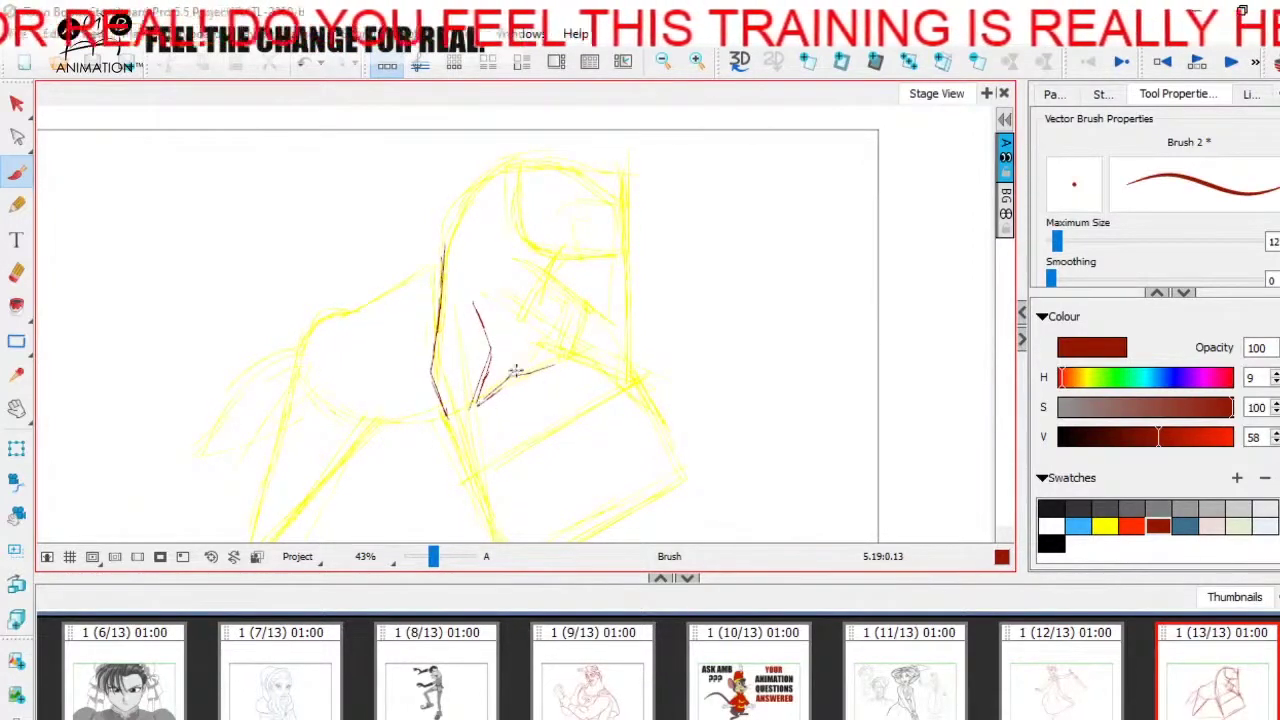
left_click_drag(522, 318, 565, 355)
mouse_move(554, 272)
left_mouse_down()
mouse_move(584, 291)
mouse_move(585, 338)
mouse_move(600, 333)
left_mouse_up()
key("space")
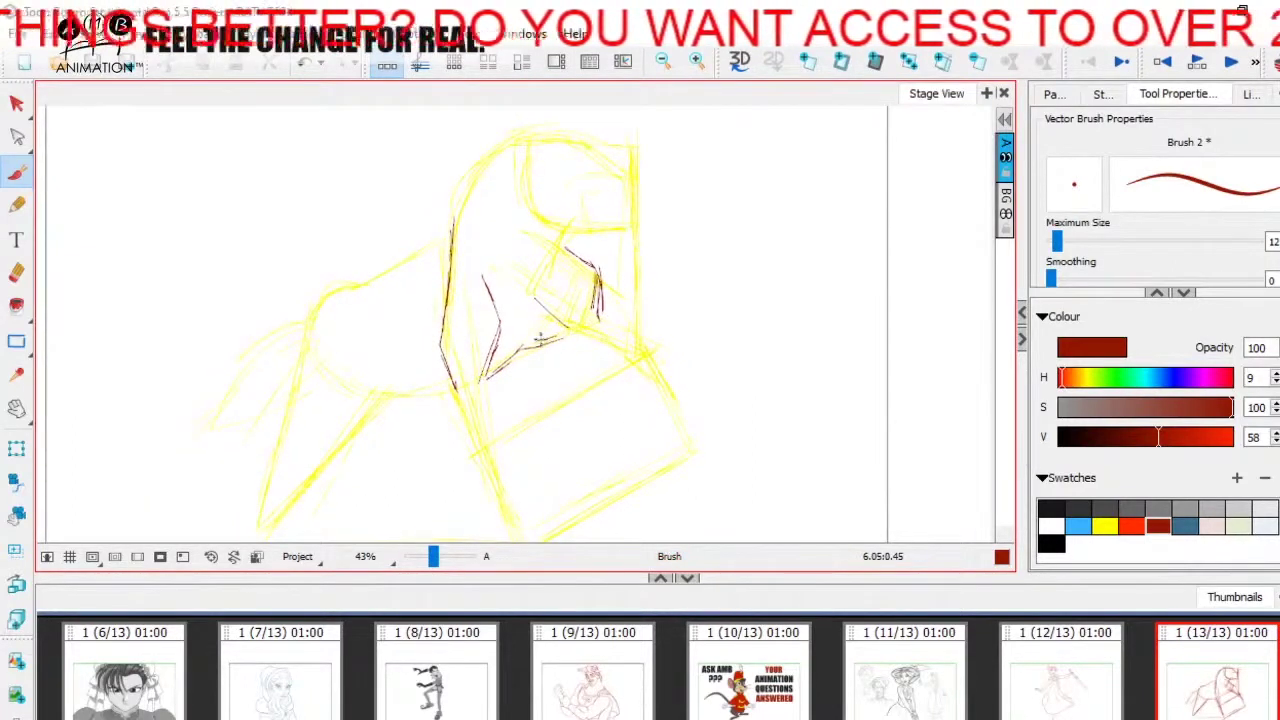
left_click_drag(519, 316, 520, 345)
left_click_drag(566, 246, 588, 276)
Sketch a bold three-dimensional box over the horse's chest and shoulders to show their volume.
mouse_move(454, 268)
left_mouse_down()
mouse_move(446, 350)
mouse_move(578, 289)
left_mouse_up()
left_click_drag(466, 336, 601, 276)
mouse_move(602, 275)
left_mouse_down()
mouse_move(522, 238)
mouse_move(437, 268)
mouse_move(513, 240)
left_mouse_up()
mouse_move(447, 265)
left_mouse_down()
mouse_move(441, 366)
mouse_move(462, 403)
left_mouse_up()
mouse_move(460, 398)
left_mouse_down()
mouse_move(567, 349)
mouse_move(484, 387)
left_mouse_up()
left_click_drag(527, 366, 600, 331)
left_click_drag(600, 277, 597, 338)
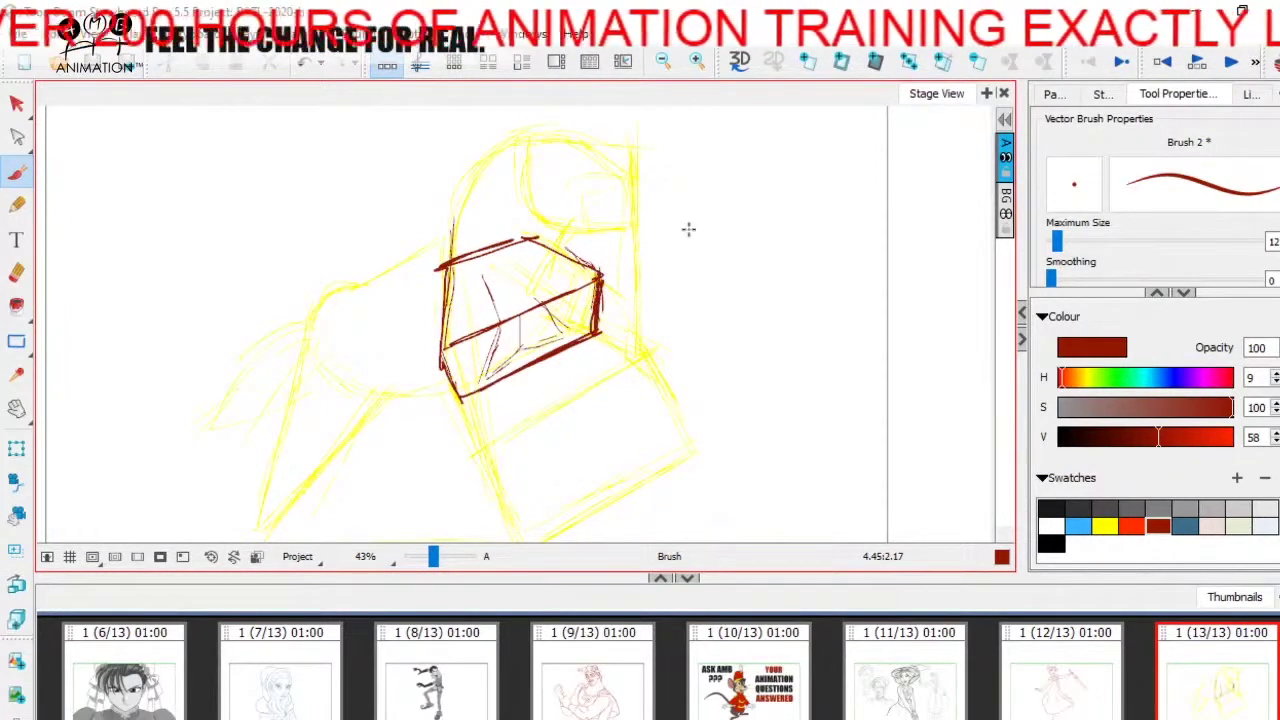
Undo the box strokes over the horse's chest and shoulders.
key("ctrl+z")
key("ctrl+z")
key("ctrl+z")
key("ctrl+z")
key("ctrl+z")
key("ctrl+z")
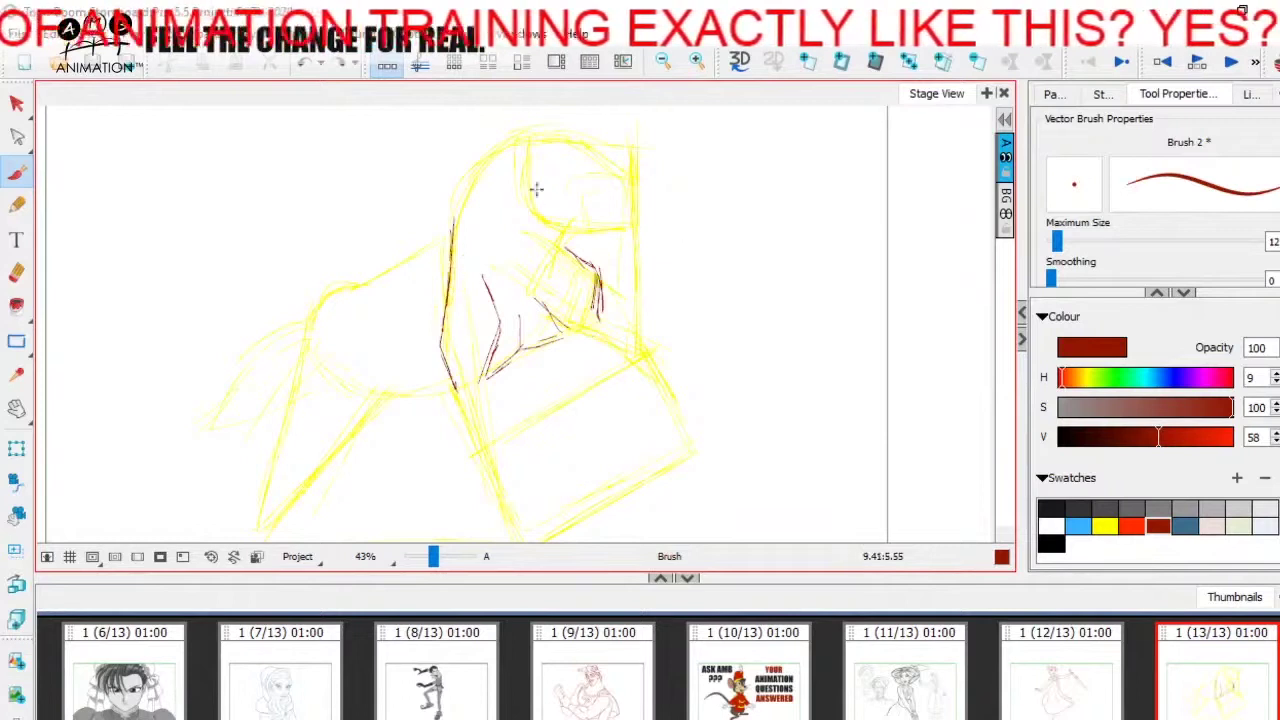
Draw the neck's front contours in dark red, running from the jaw down to the chest.
left_click_drag(555, 240, 570, 222)
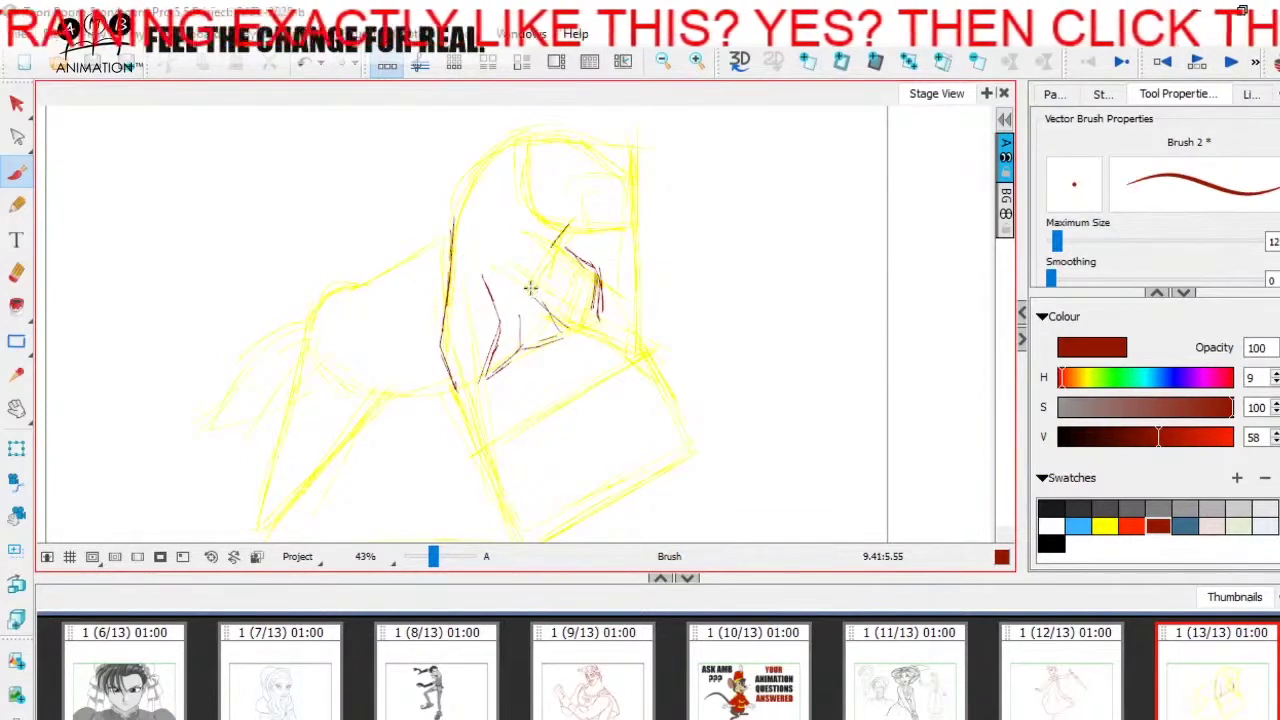
left_click_drag(557, 237, 535, 286)
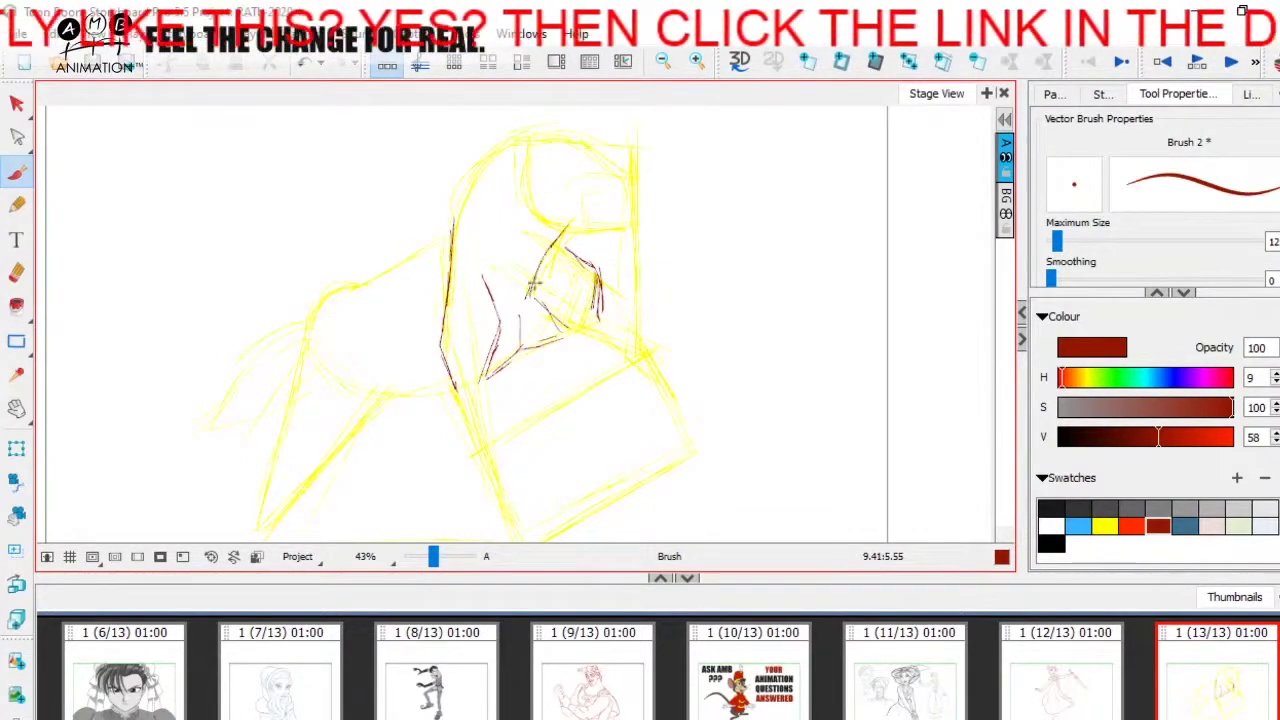
scroll(543, 137, "up", 2)
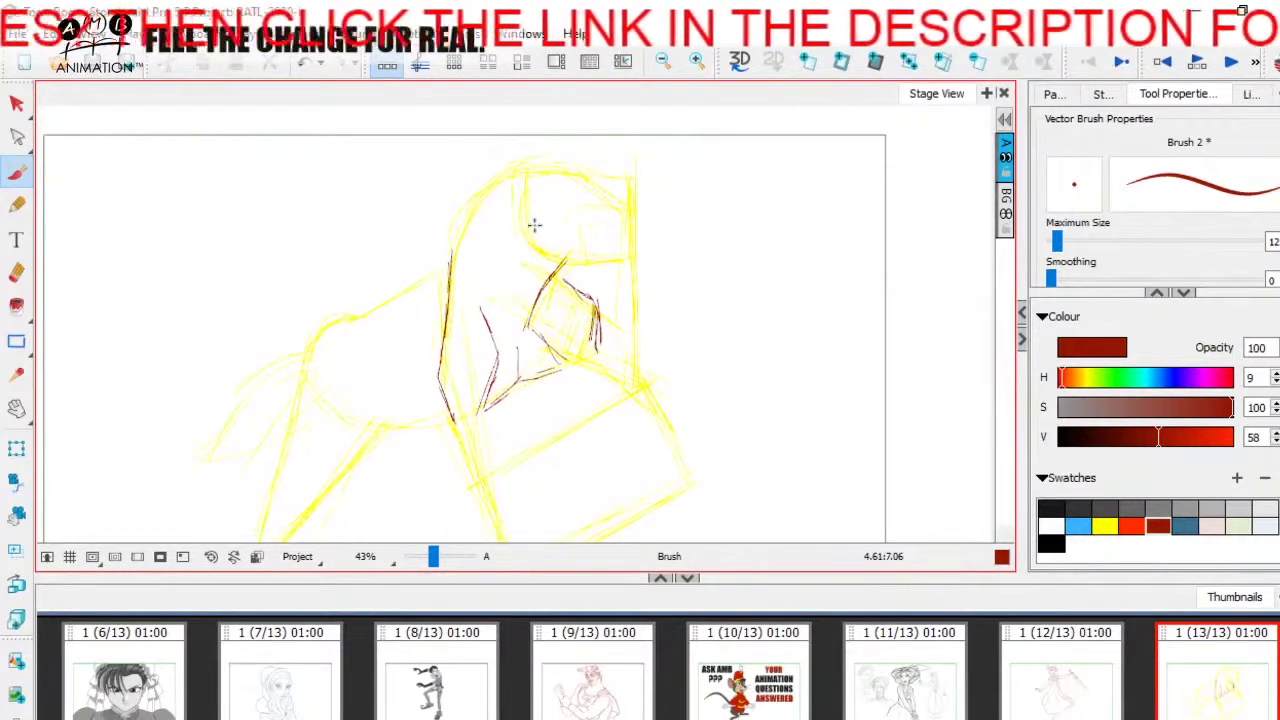
left_click_drag(532, 226, 518, 314)
scroll(530, 300, "up", 1)
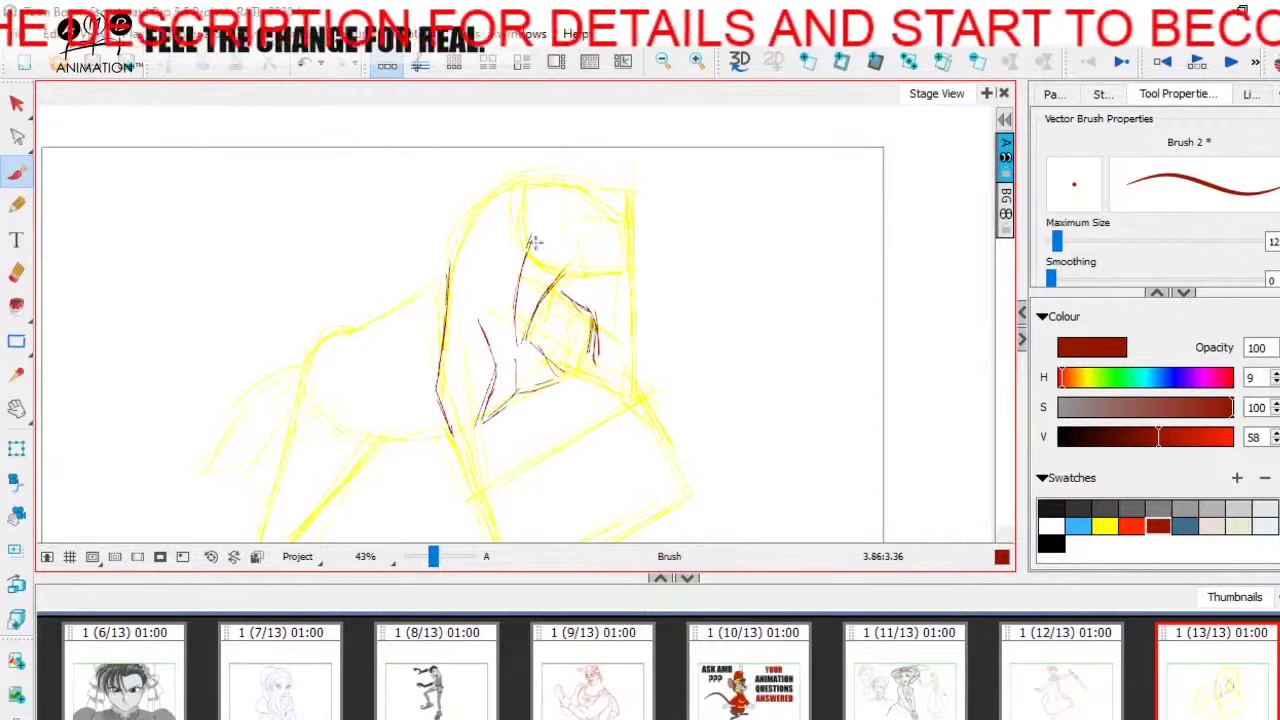
Draw the arched crest of the neck from the shoulder up towards the top of the head.
mouse_move(450, 282)
left_mouse_down()
mouse_move(455, 250)
mouse_move(502, 195)
left_mouse_up()
left_click_drag(617, 198, 599, 186)
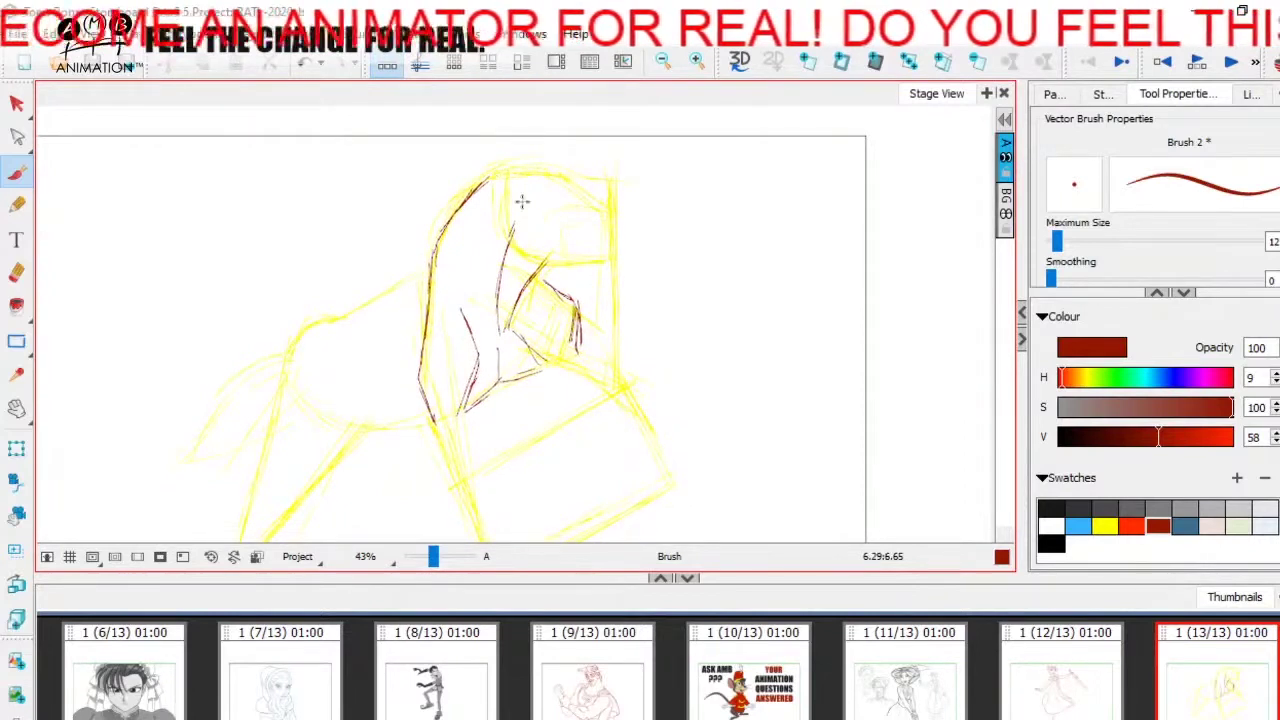
left_click_drag(608, 284, 628, 247)
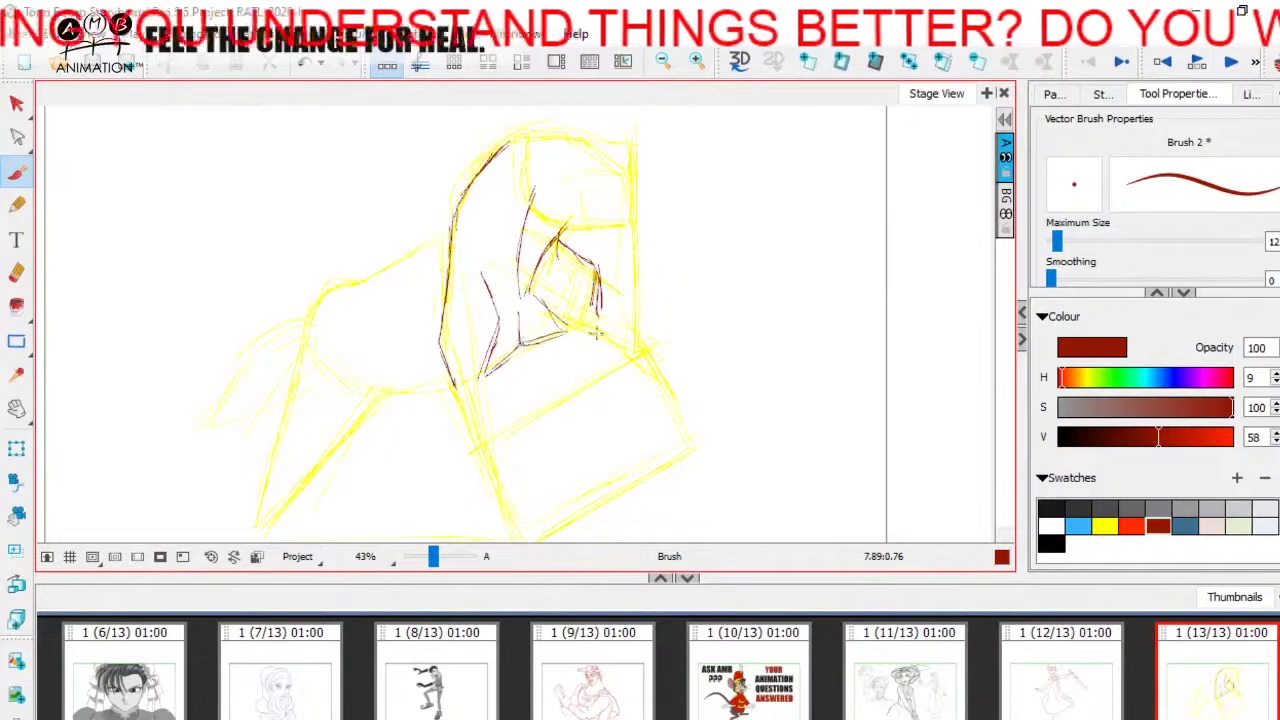
Draw both edges of the planted foreleg's upper segment from the chest down to the knee.
left_click_drag(587, 365, 588, 337)
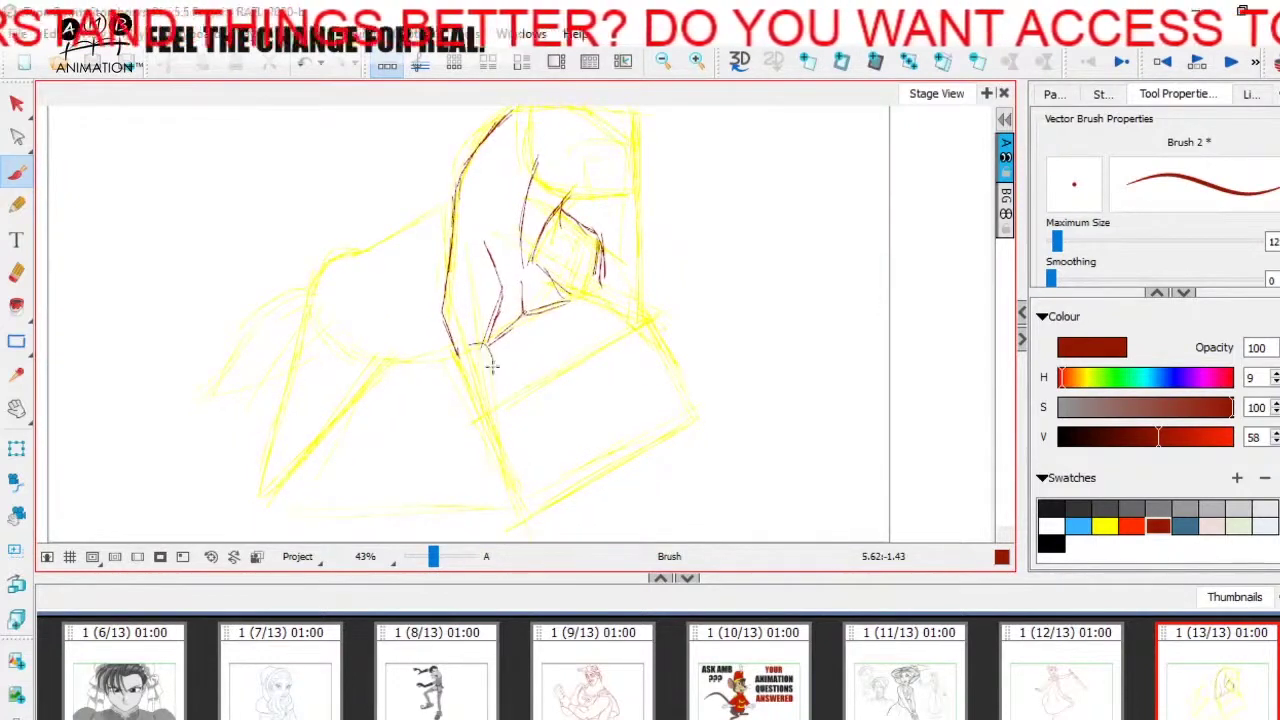
mouse_move(492, 370)
left_mouse_down()
mouse_move(478, 340)
mouse_move(487, 398)
left_mouse_up()
left_click_drag(446, 336, 473, 402)
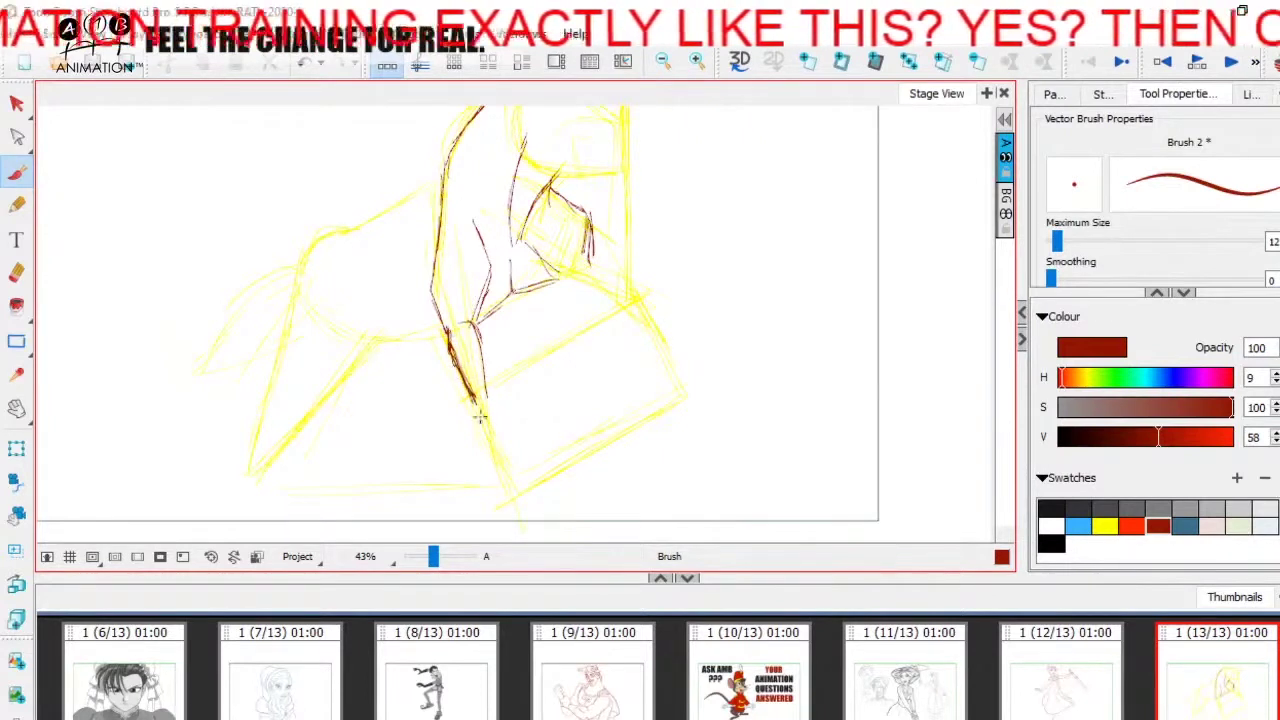
key("space")
left_click_drag(546, 366, 552, 406)
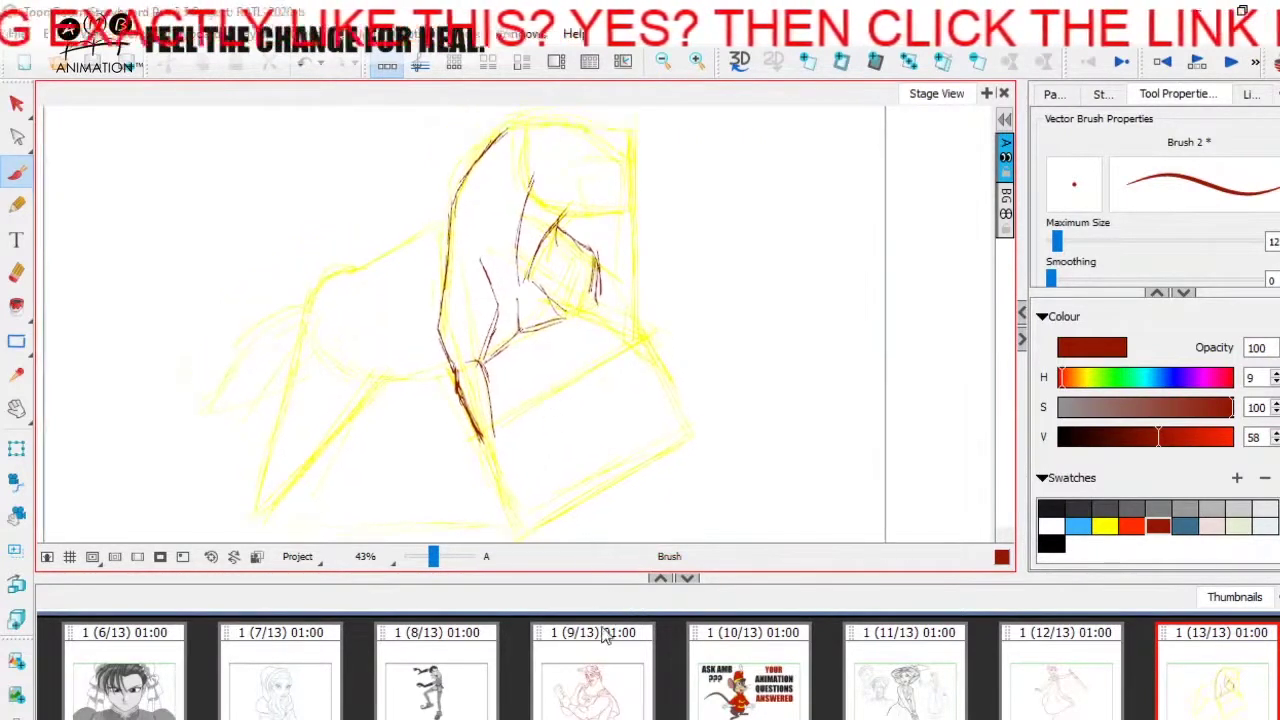
mouse_move(594, 511)
left_mouse_down()
mouse_move(546, 391)
mouse_move(474, 390)
mouse_move(490, 392)
left_mouse_up()
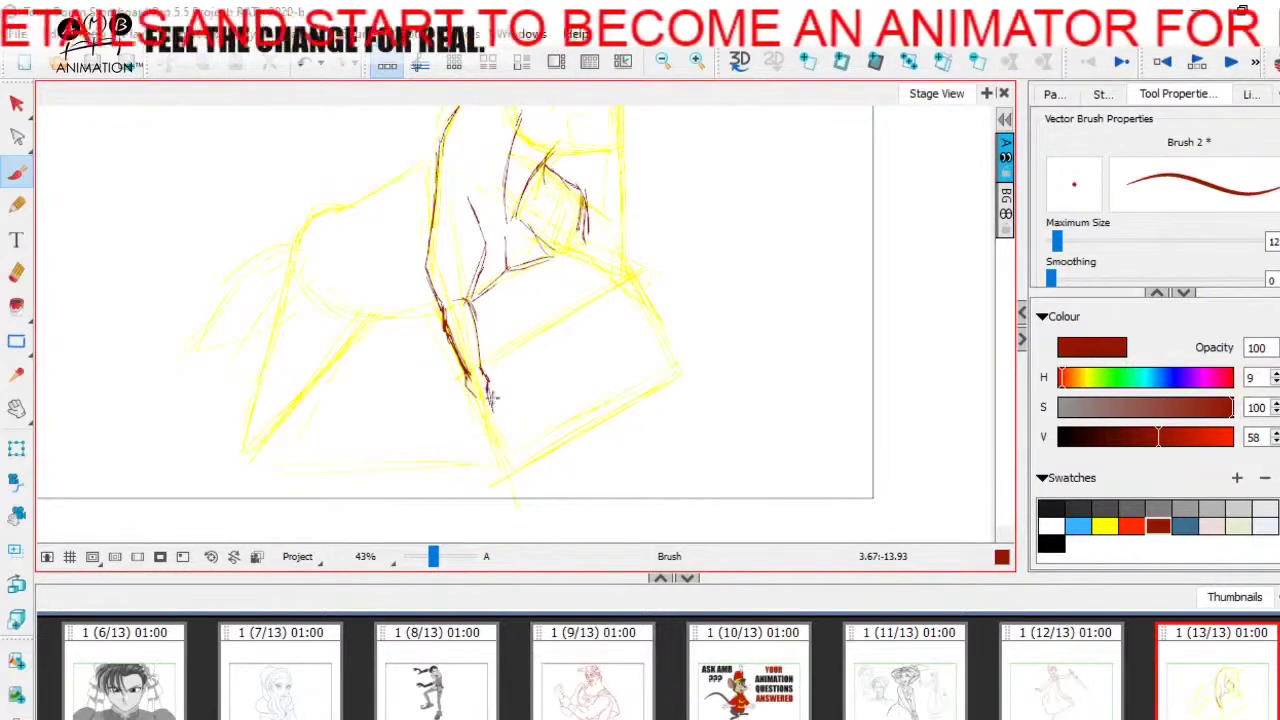
Draw the planted foreleg's lower segment from the knee down to the fetlock and pastern.
left_click_drag(488, 380, 504, 442)
mouse_move(492, 394)
left_mouse_down()
mouse_move(504, 441)
mouse_move(472, 394)
mouse_move(500, 460)
left_mouse_up()
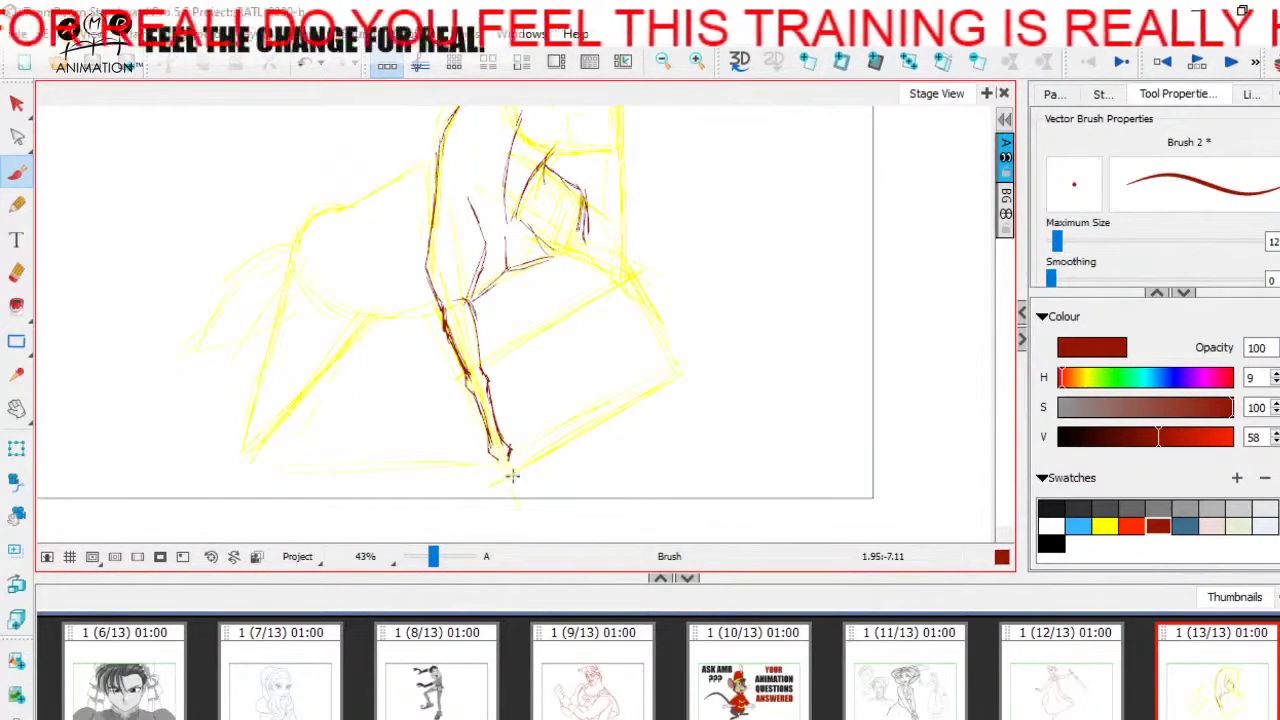
left_click_drag(487, 449, 497, 459)
left_click_drag(519, 413, 511, 393)
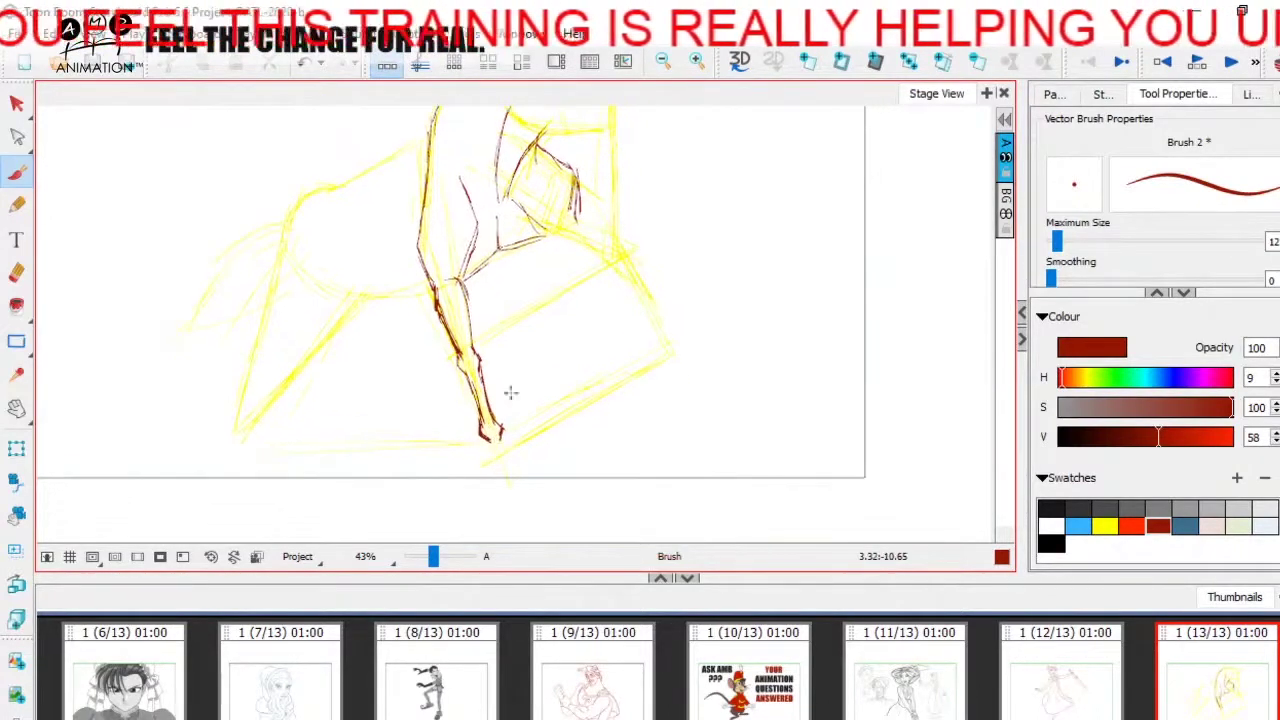
left_click_drag(563, 448, 578, 502)
left_click_drag(609, 447, 602, 382)
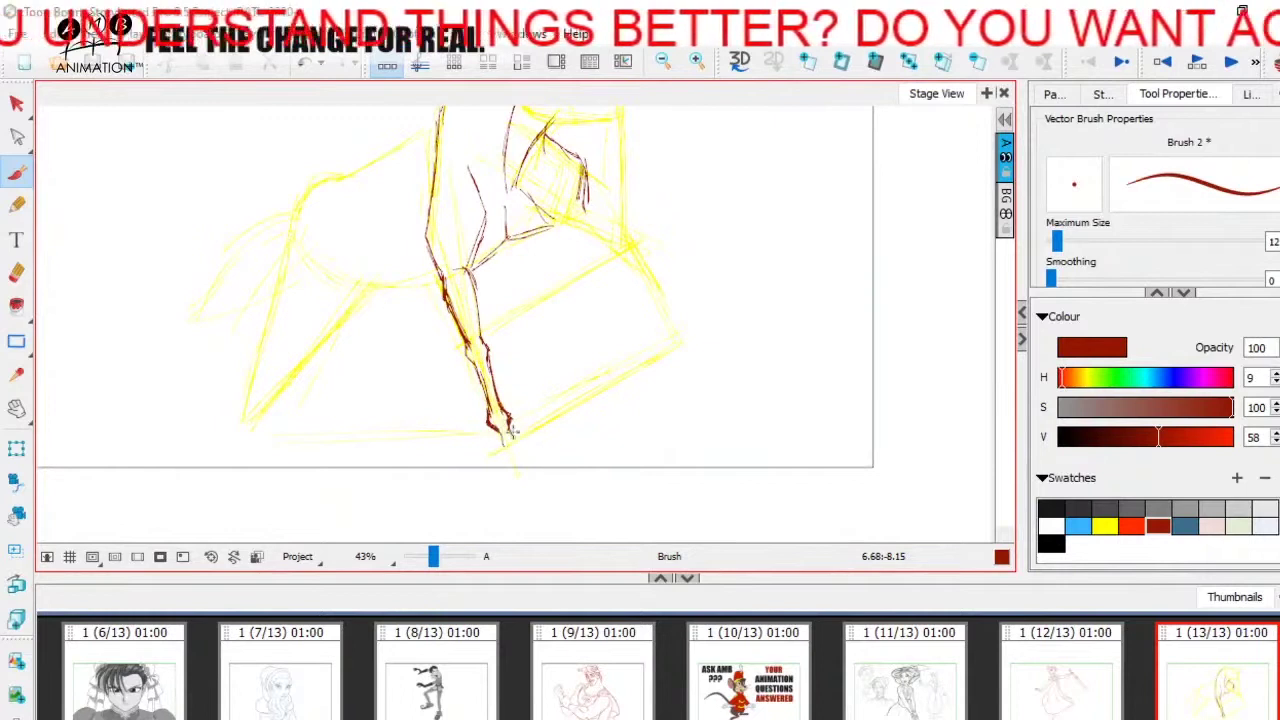
left_click_drag(557, 396, 528, 446)
left_click_drag(417, 409, 621, 291)
mouse_move(617, 294)
left_mouse_down()
mouse_move(657, 374)
mouse_move(475, 490)
left_mouse_up()
key("ctrl+z")
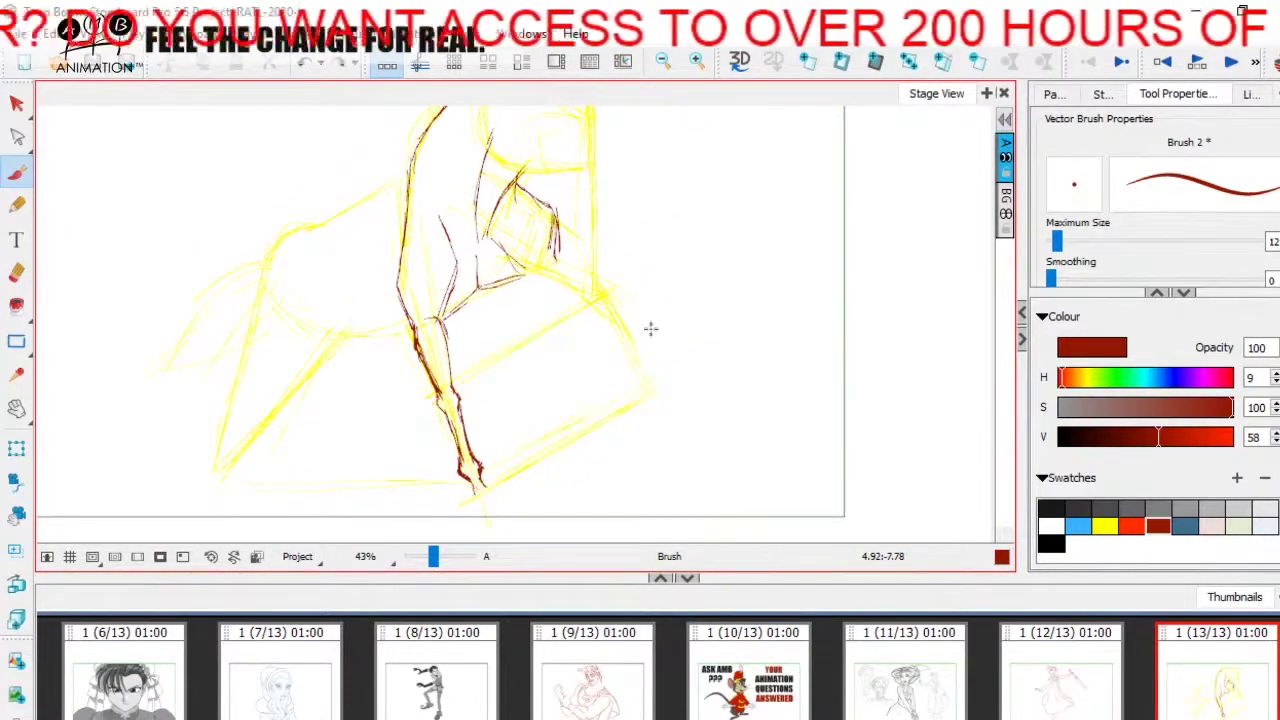
Draw the rounded hoof at the end of the planted foreleg.
scroll(486, 475, "down", 2)
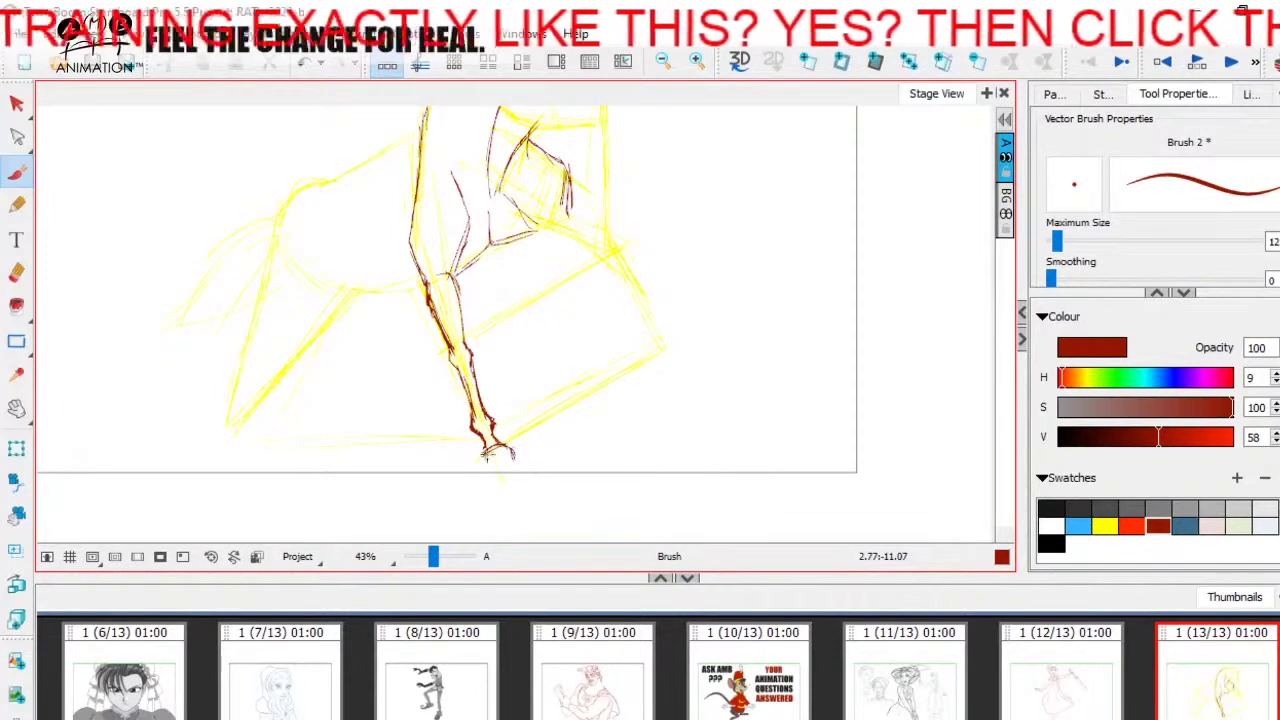
left_click_drag(483, 462, 517, 459)
key("space")
mouse_move(605, 362)
left_mouse_down()
mouse_move(600, 446)
mouse_move(617, 454)
mouse_move(613, 400)
mouse_move(634, 389)
mouse_move(614, 400)
mouse_move(640, 406)
left_mouse_up()
key("space")
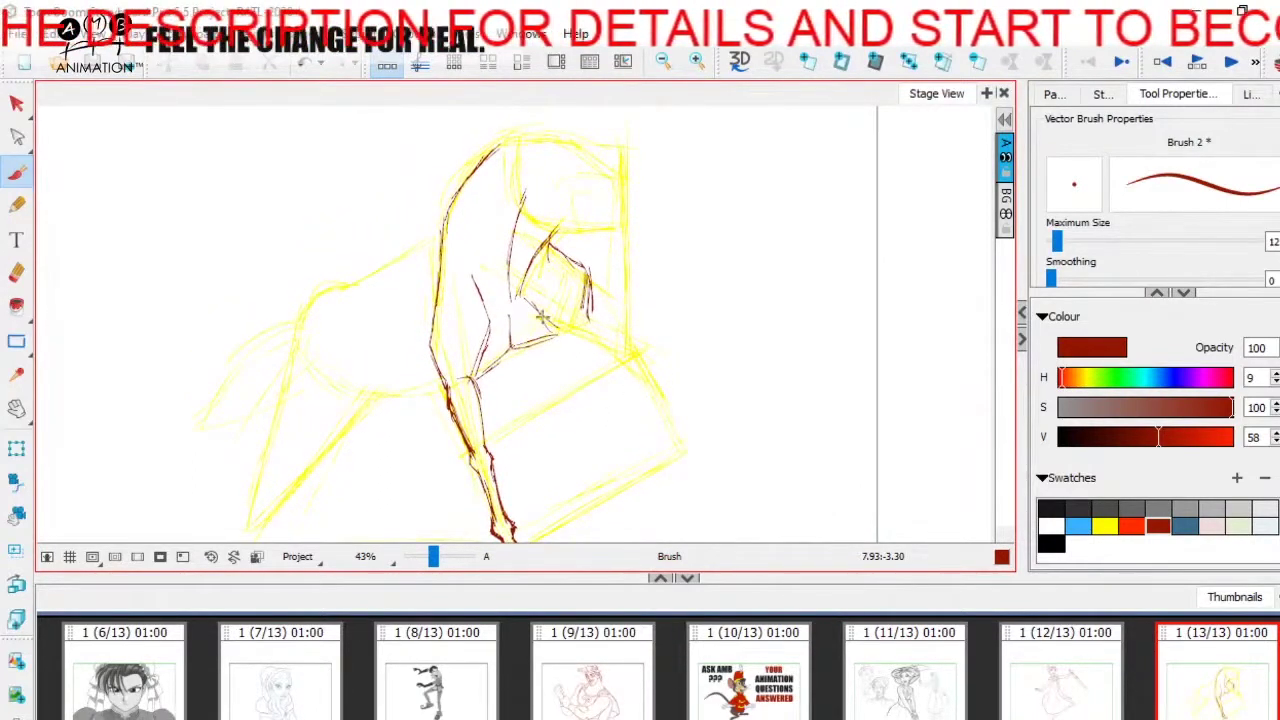
Restate the lower chest contours between the planted and raised forelegs.
left_click_drag(510, 318, 560, 337)
mouse_move(474, 384)
left_mouse_down()
mouse_move(512, 347)
mouse_move(560, 350)
mouse_move(498, 324)
mouse_move(520, 301)
left_mouse_up()
key("space")
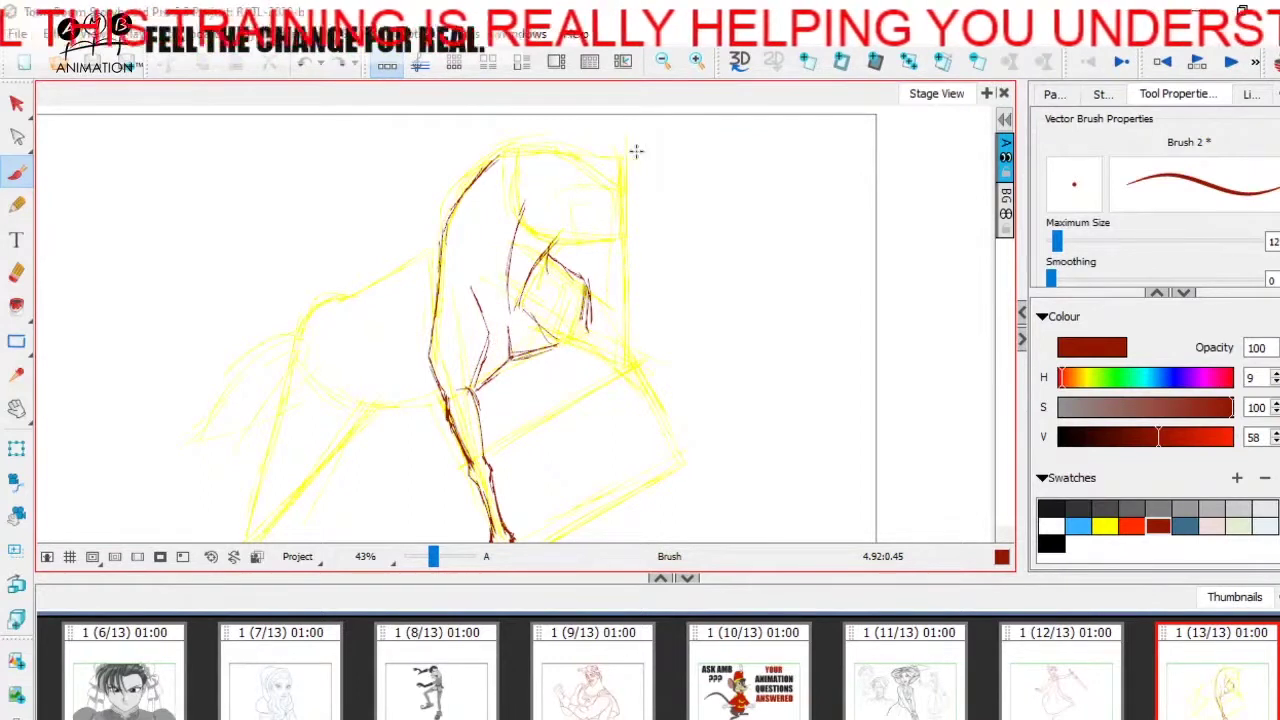
Draw the upper and lower edges of the raised foreleg's forearm from the elbow to the knee.
key("space")
left_click_drag(644, 318, 606, 306)
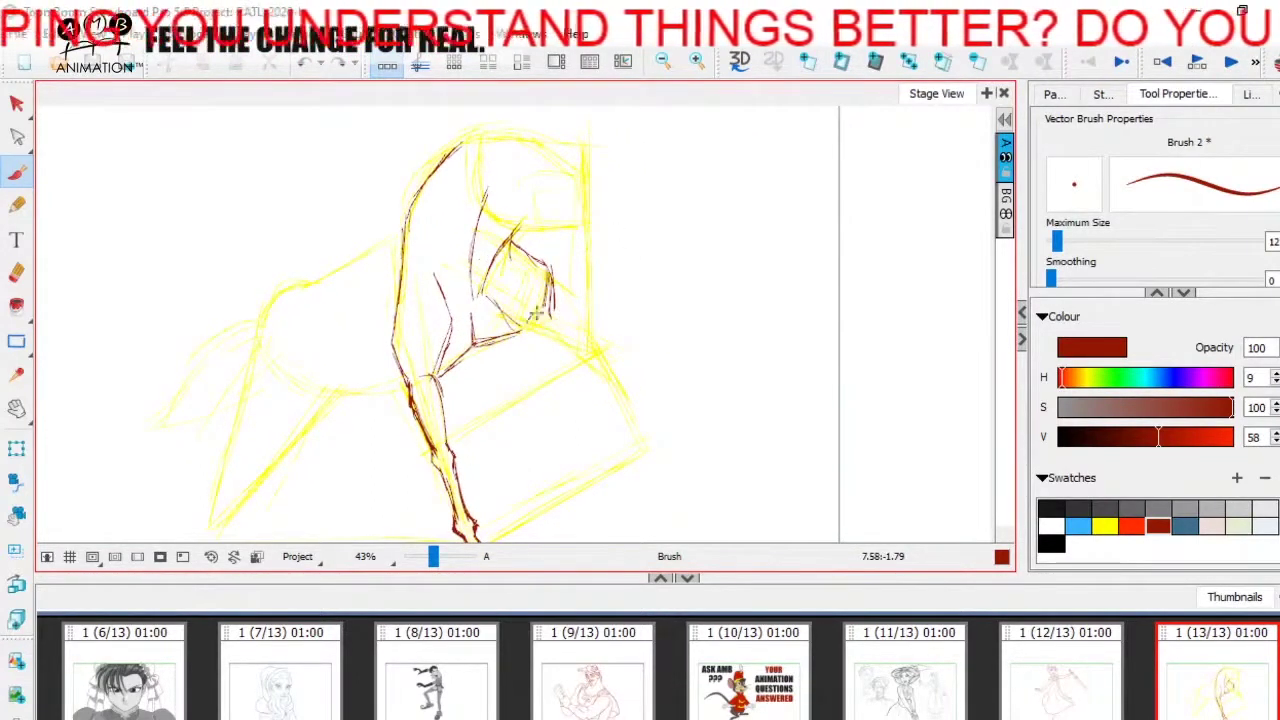
mouse_move(532, 324)
left_mouse_down()
mouse_move(552, 310)
mouse_move(606, 349)
left_mouse_up()
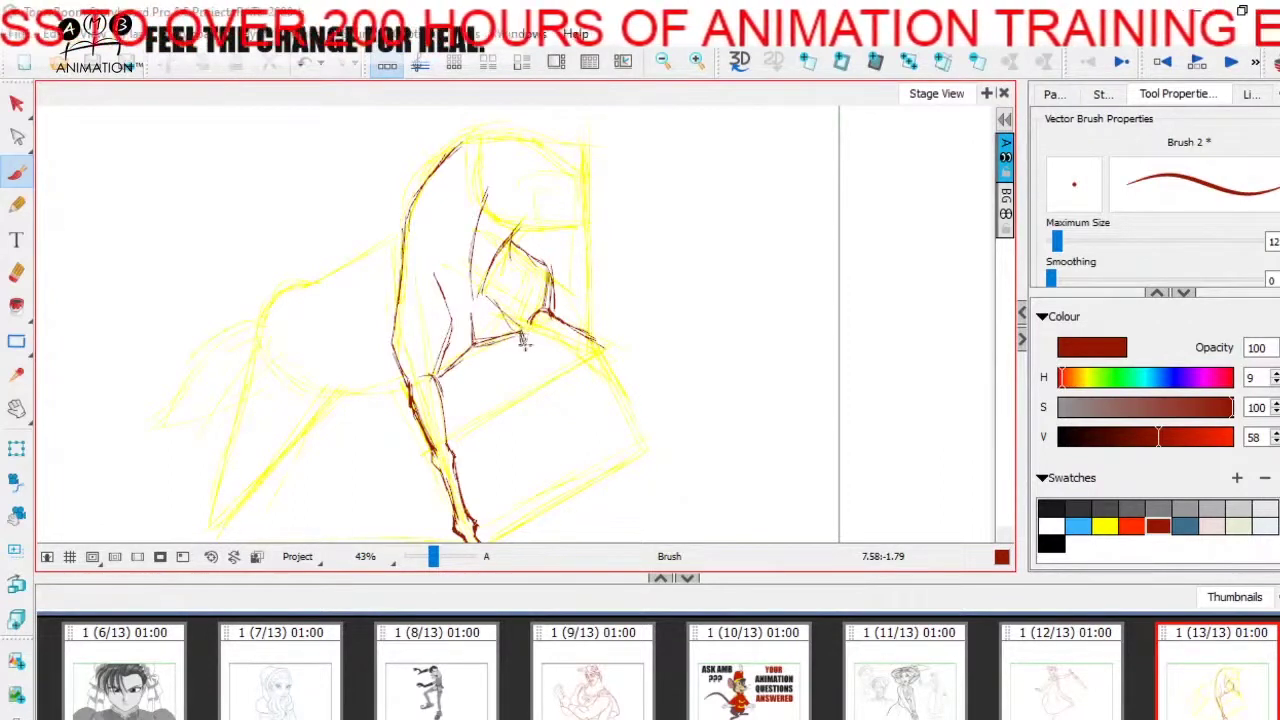
mouse_move(518, 342)
left_mouse_down()
mouse_move(592, 360)
mouse_move(622, 268)
mouse_move(592, 330)
left_mouse_up()
key("space")
left_click_drag(530, 303, 580, 316)
key("space")
Reinforce both edges of the planted foreleg's upper segment with additional dark red strokes.
mouse_move(634, 362)
left_mouse_down()
mouse_move(646, 400)
mouse_move(628, 334)
left_mouse_up()
left_click_drag(435, 338, 448, 401)
key("space")
left_click_drag(620, 409, 593, 407)
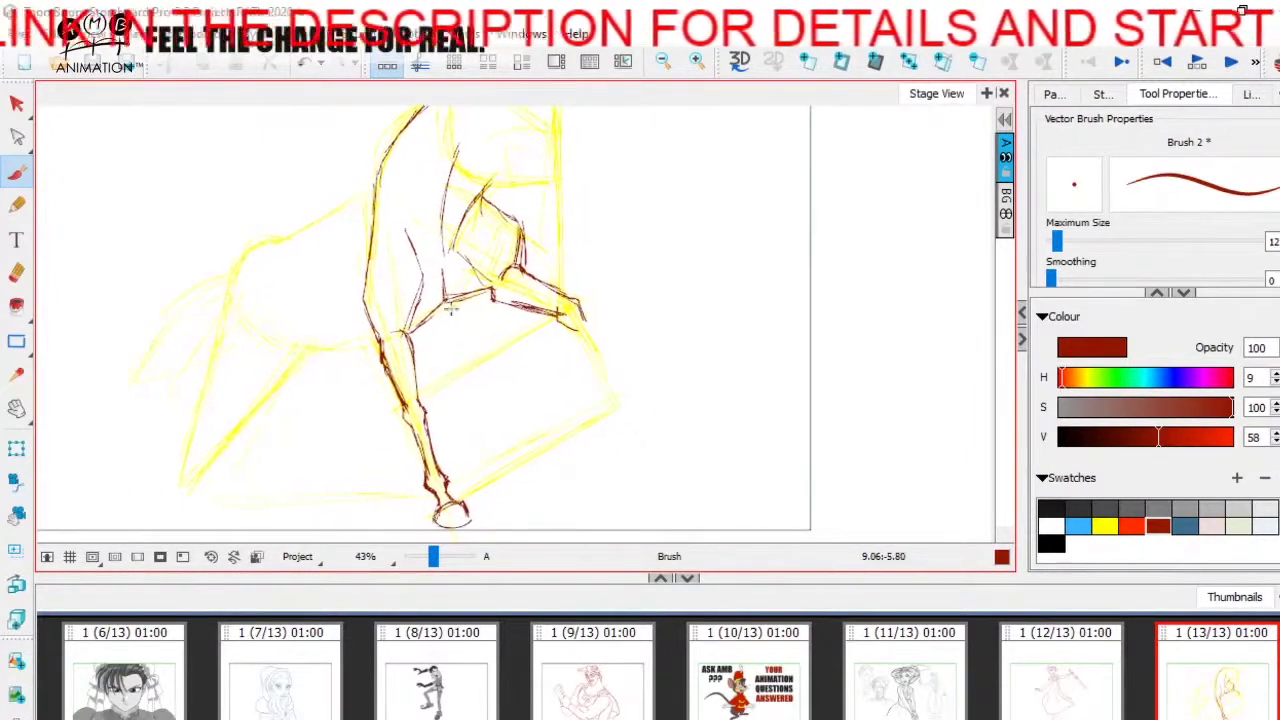
mouse_move(410, 330)
left_mouse_down()
mouse_move(422, 380)
mouse_move(405, 409)
mouse_move(421, 382)
left_mouse_up()
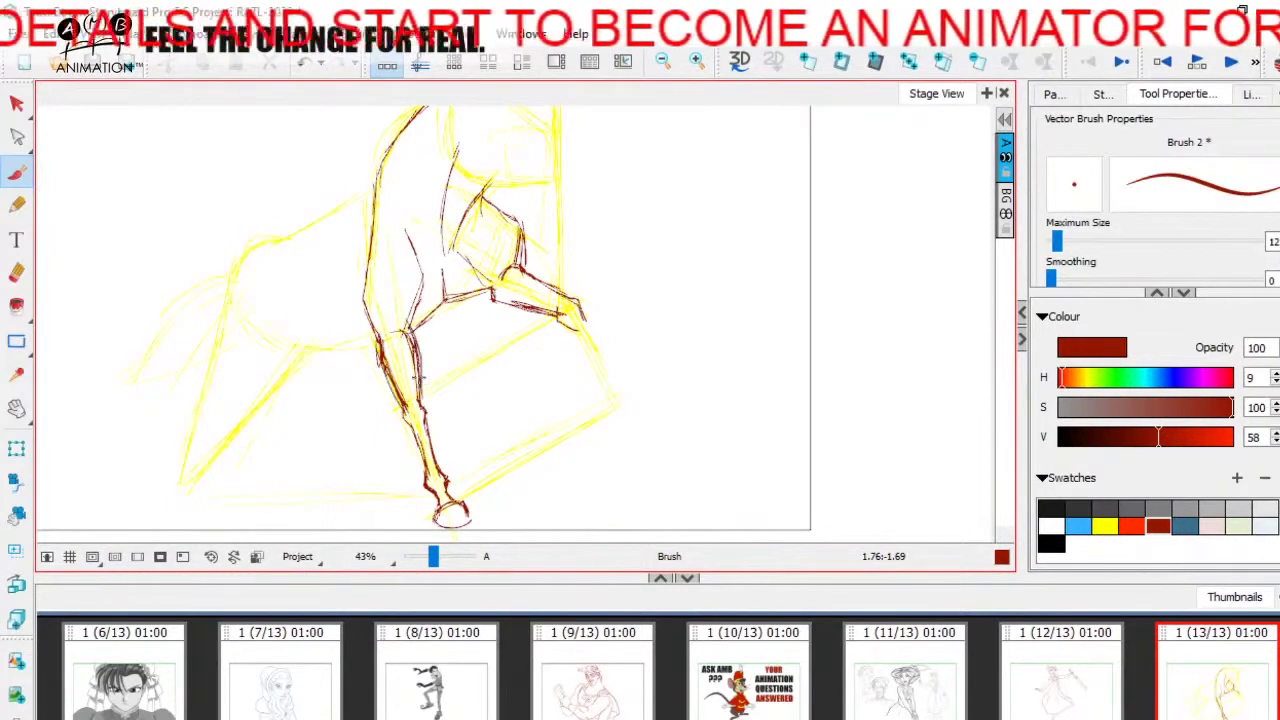
left_click_drag(363, 304, 378, 350)
Draw the raised foreleg's lower segment descending from the knee.
key("space")
left_click_drag(550, 388, 540, 376)
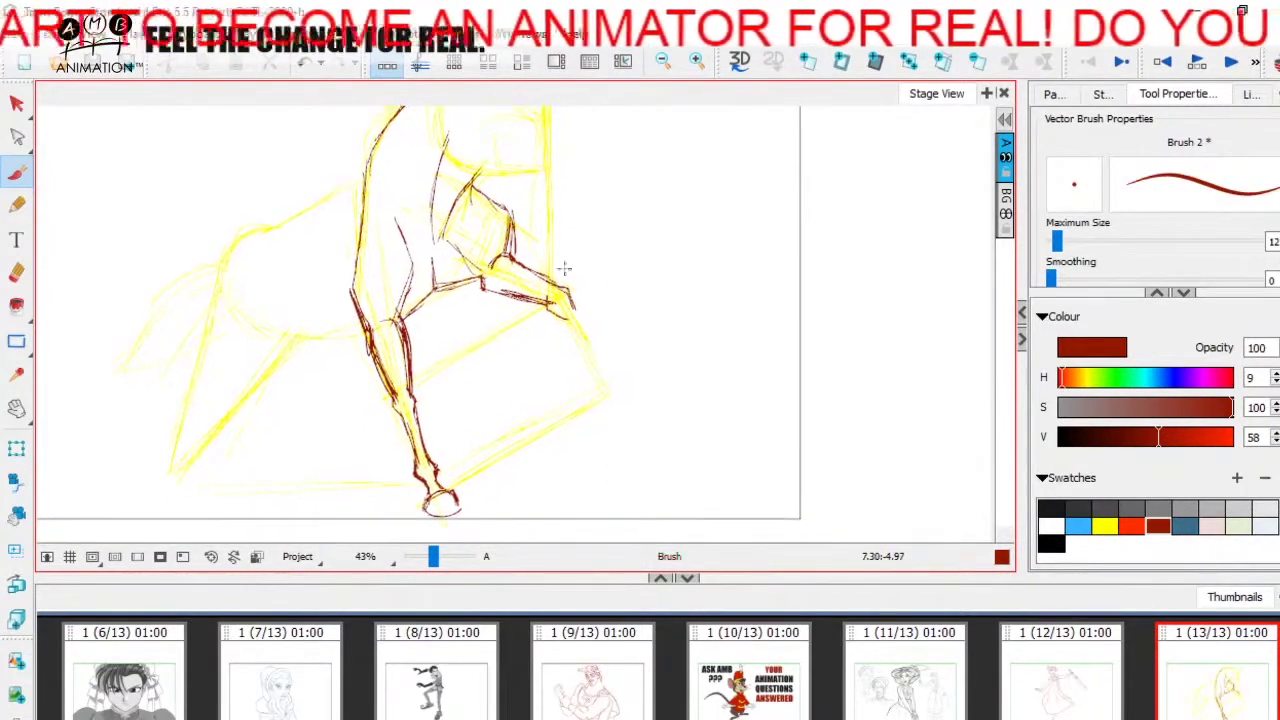
left_click_drag(575, 330, 595, 375)
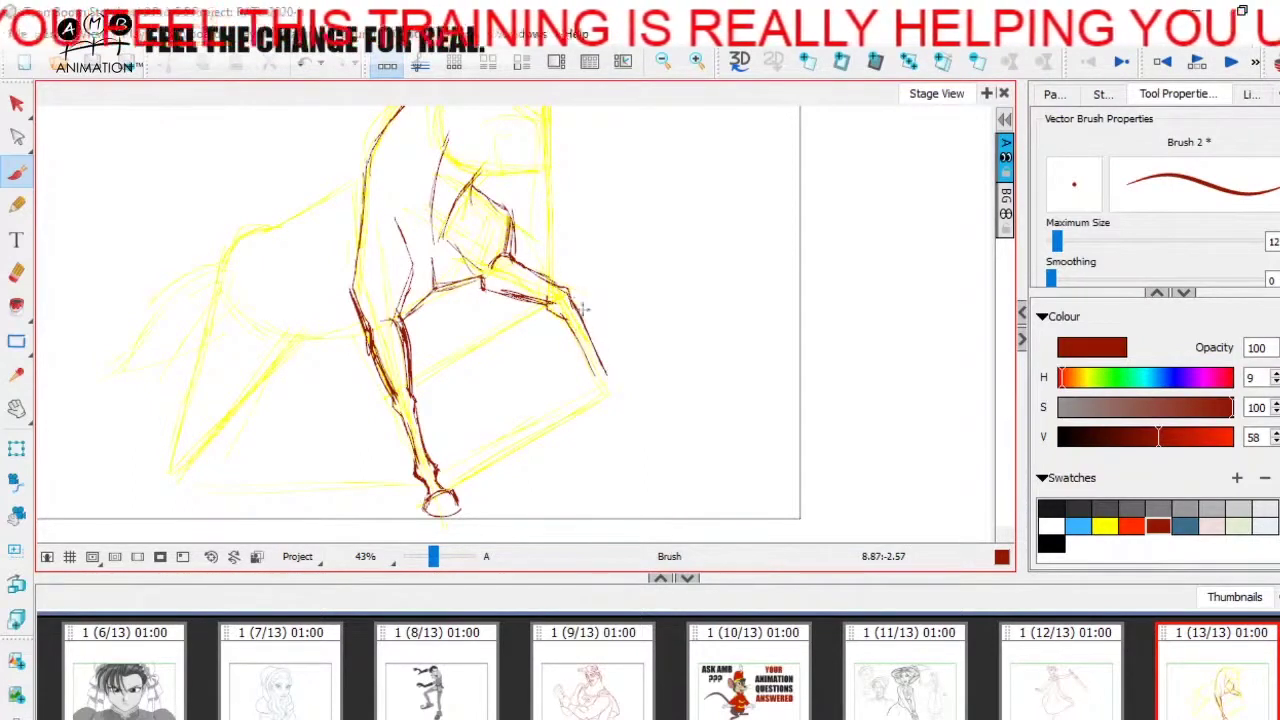
Finish the raised foreleg's lower segment by drawing its rear edge, fetlock, pastern and hoof in dark red.
left_click_drag(565, 330, 602, 388)
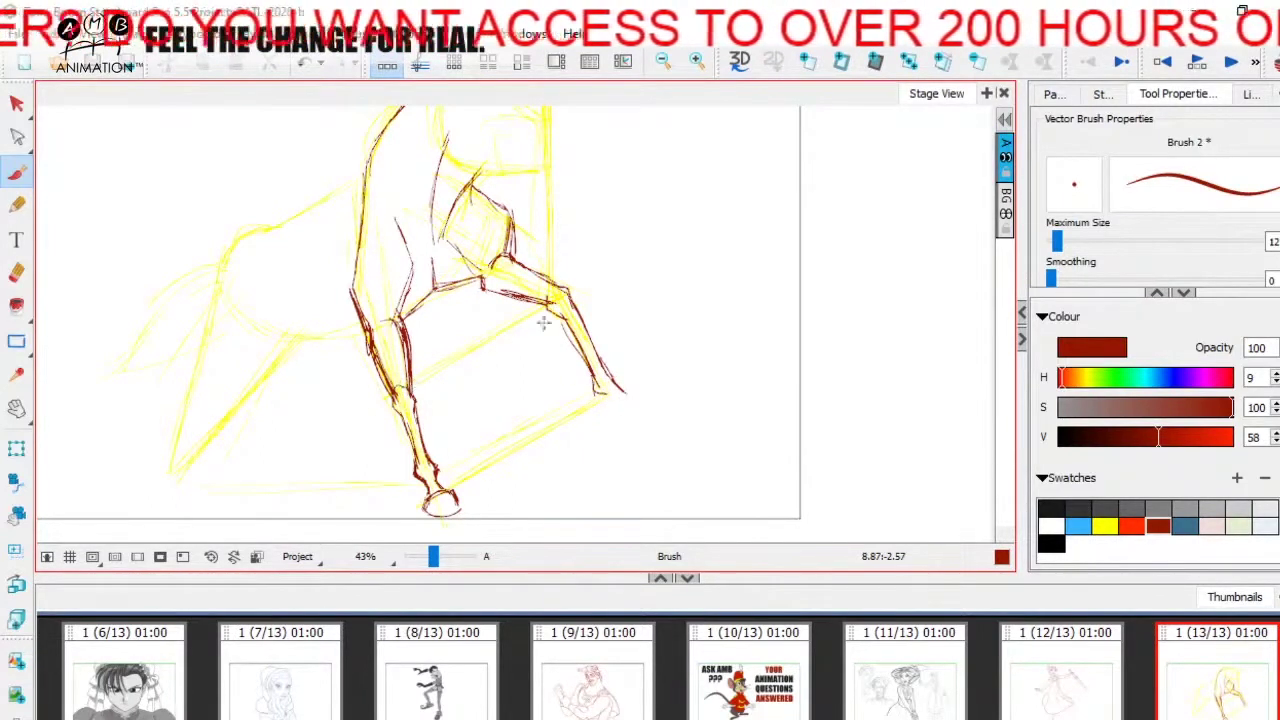
left_click_drag(602, 409, 591, 394)
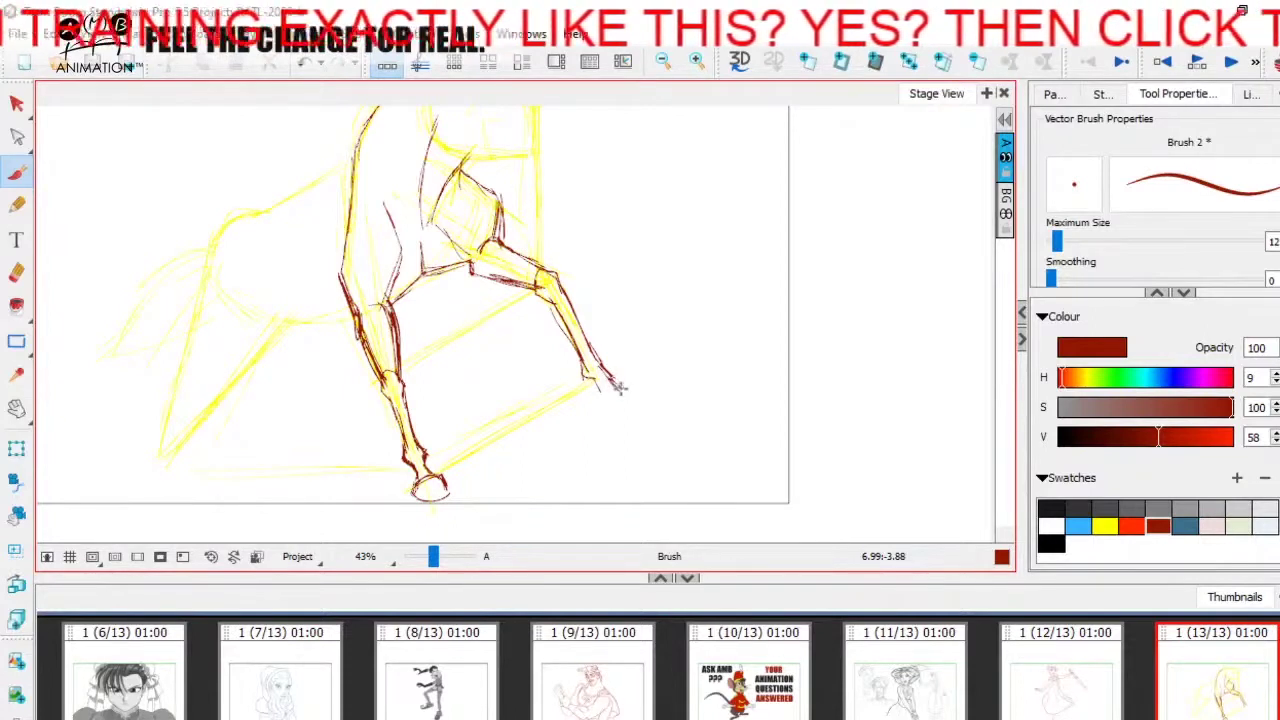
mouse_move(622, 398)
left_mouse_down()
mouse_move(592, 394)
mouse_move(614, 412)
mouse_move(625, 387)
left_mouse_up()
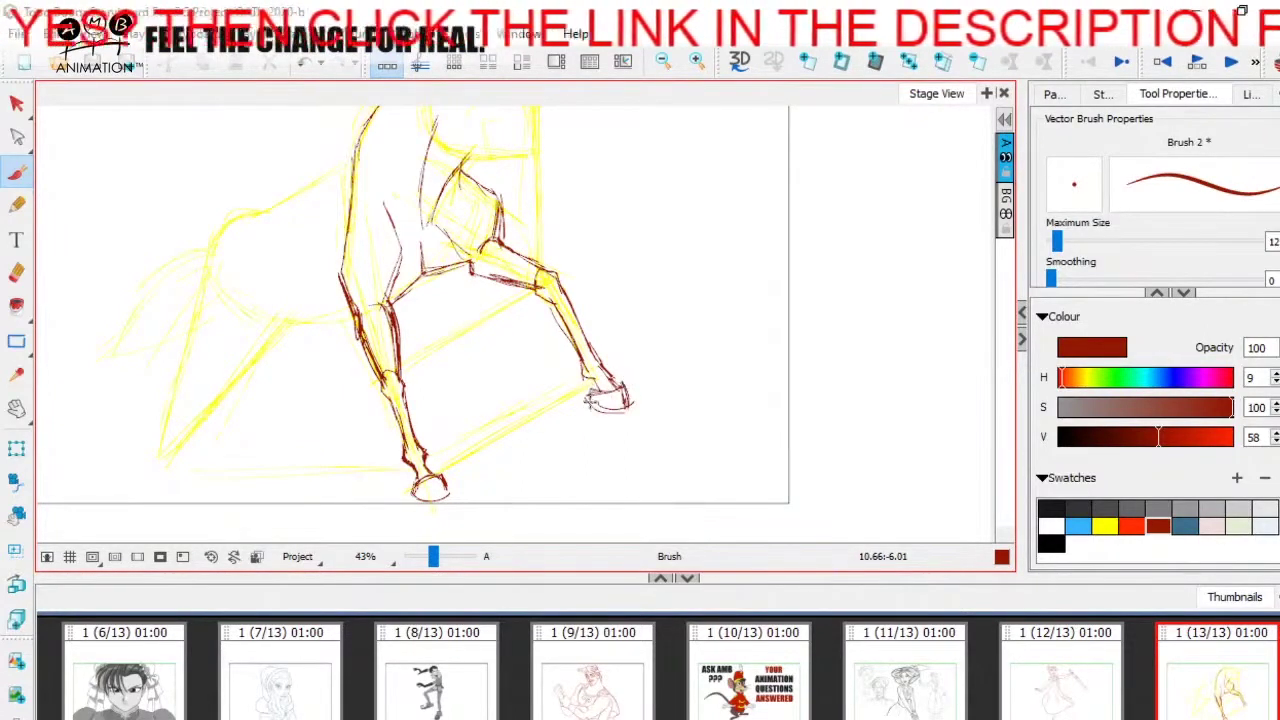
Reinforce the outer contour of the neck and extend the throat line up towards the head with dark red strokes.
left_click_drag(433, 556, 432, 560)
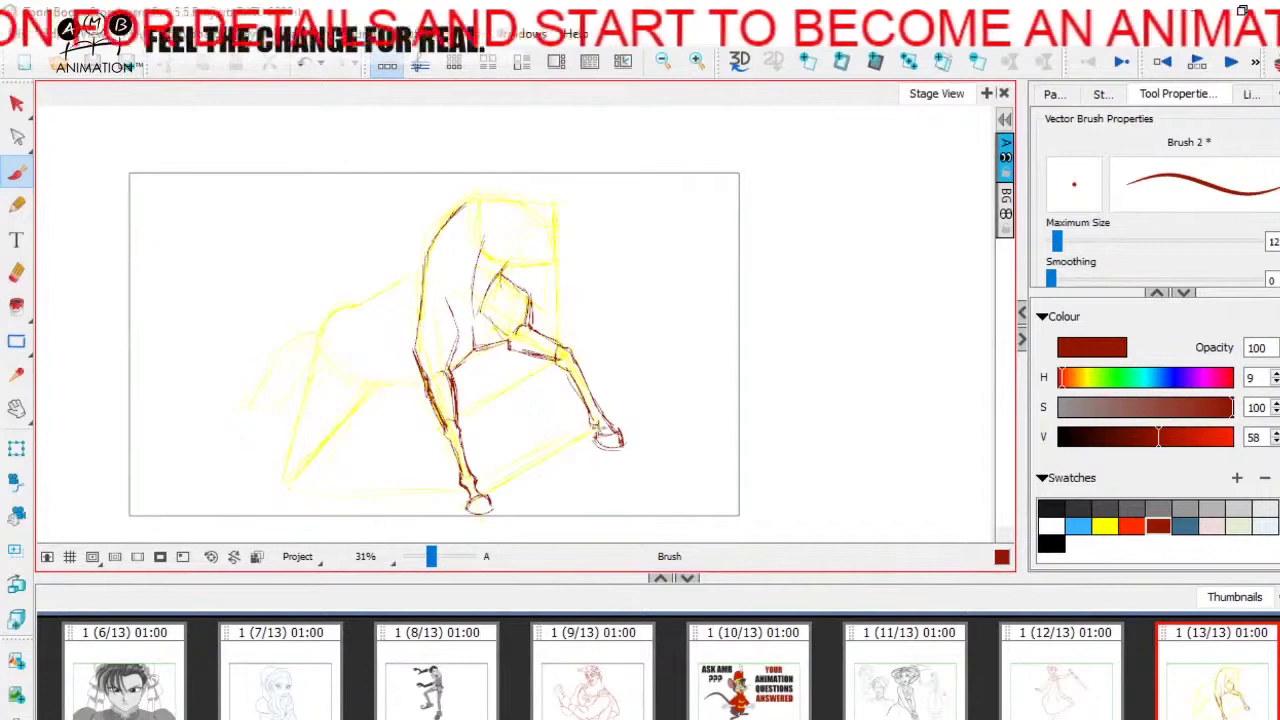
mouse_move(423, 260)
left_mouse_down()
mouse_move(411, 310)
mouse_move(430, 246)
left_mouse_up()
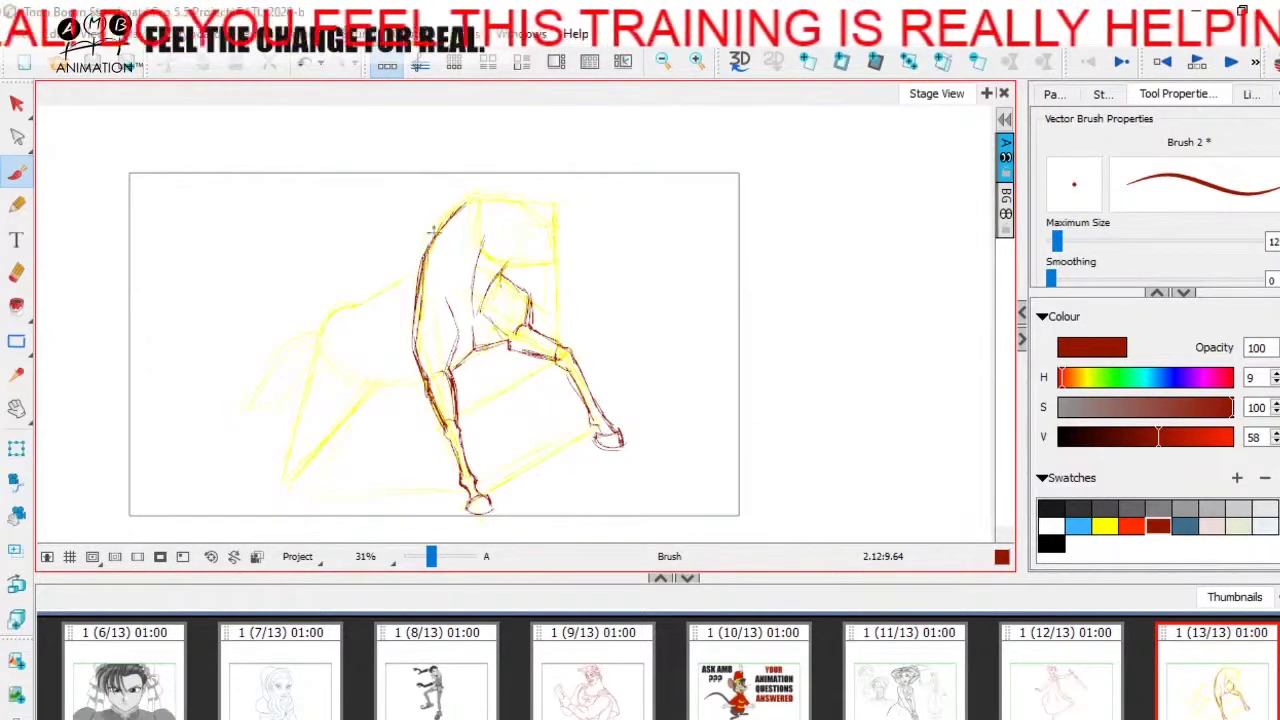
left_click_drag(431, 557, 433, 557)
key("space")
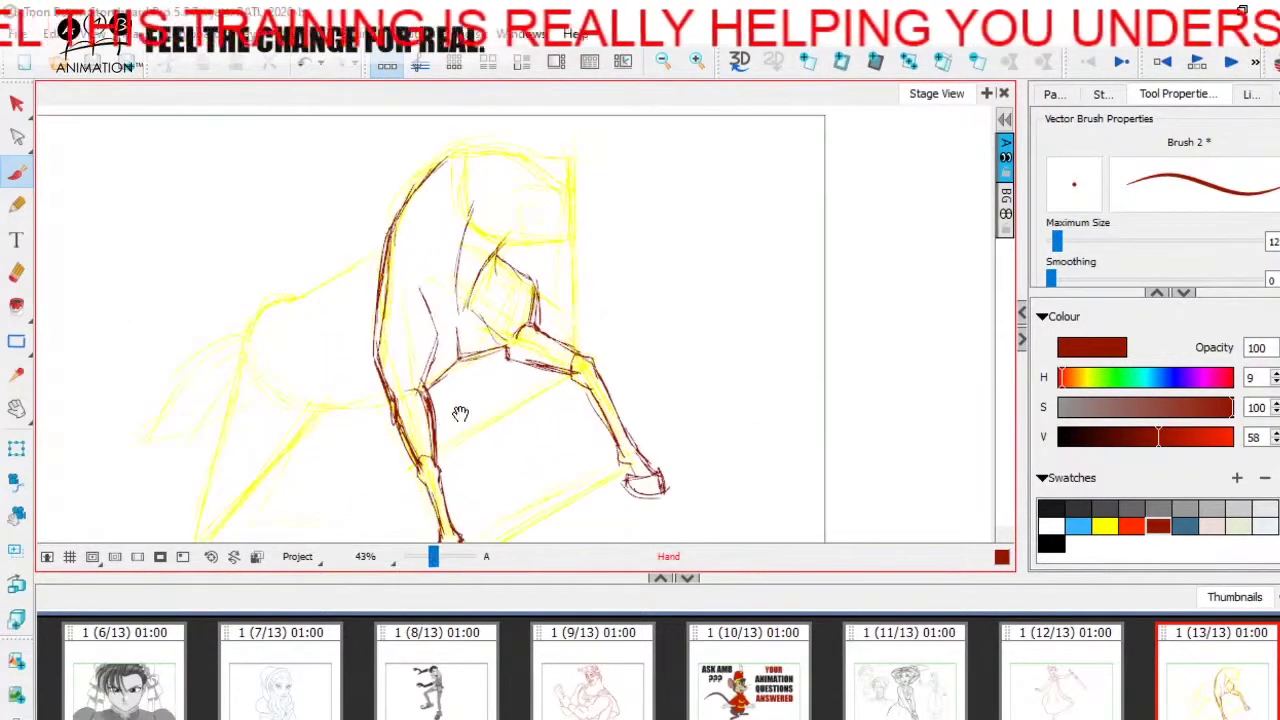
left_click_drag(460, 414, 482, 438)
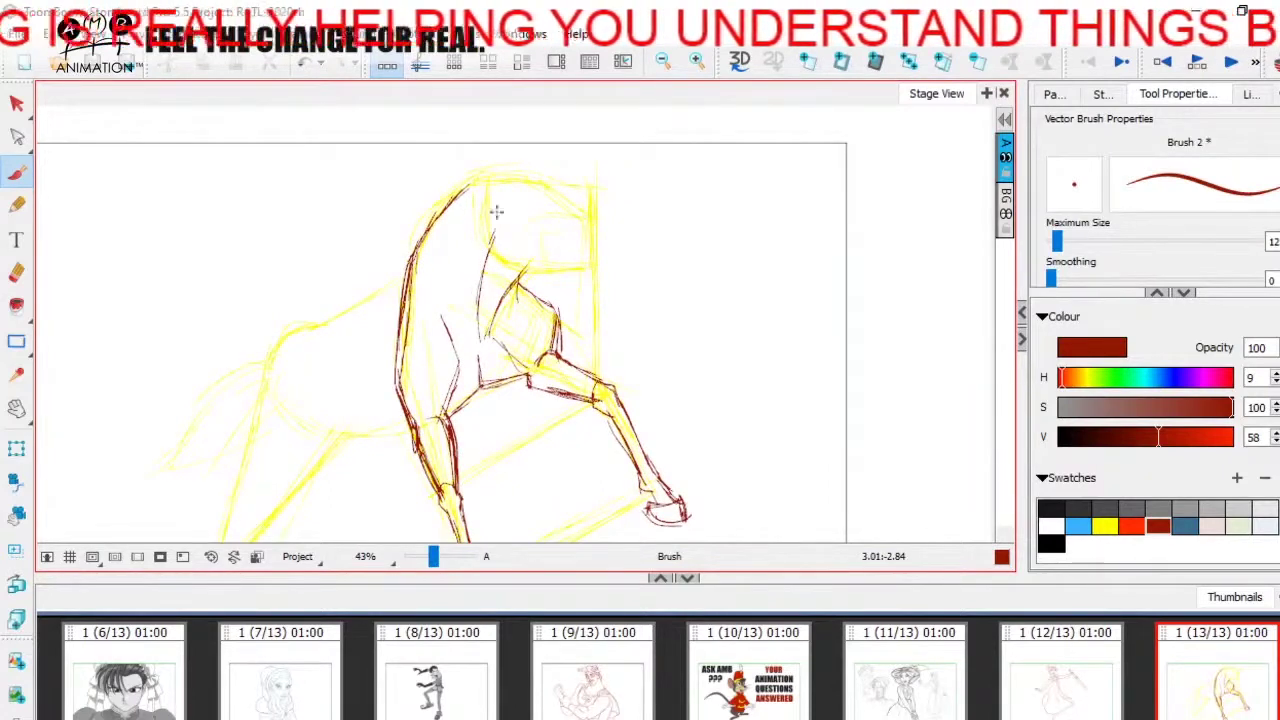
left_click_drag(502, 206, 488, 246)
key("space")
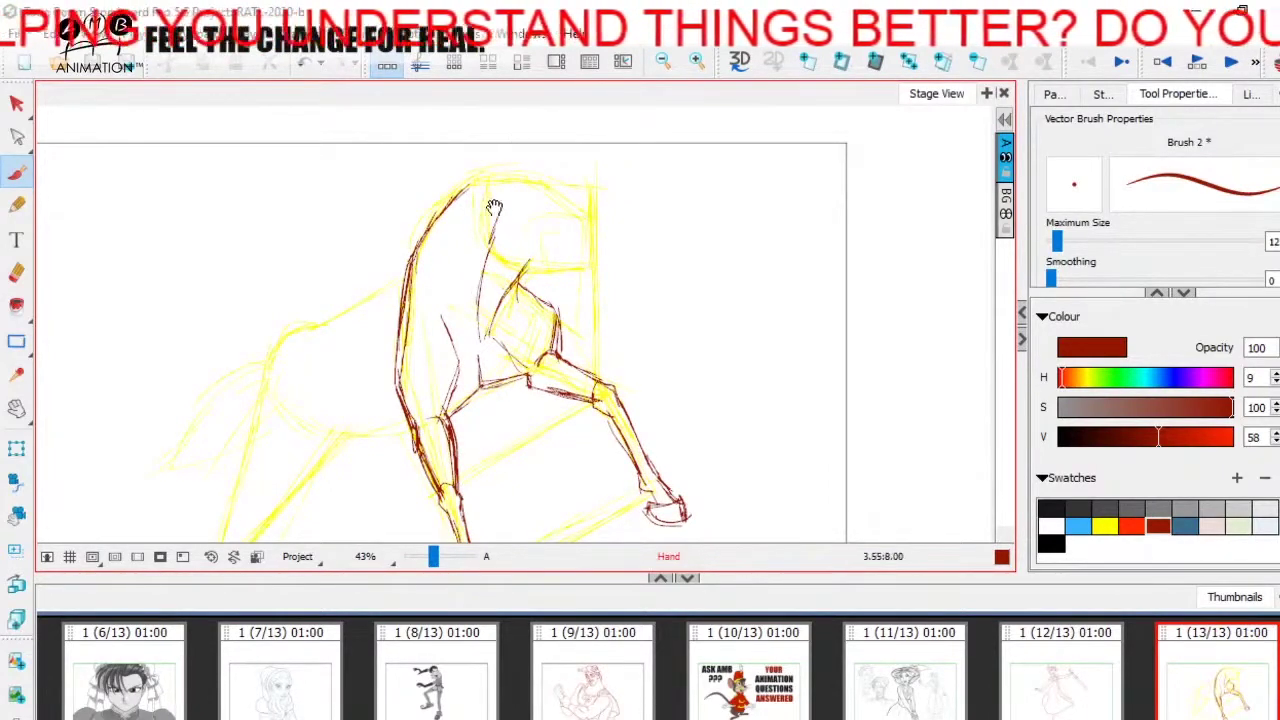
left_click_drag(529, 328, 557, 343)
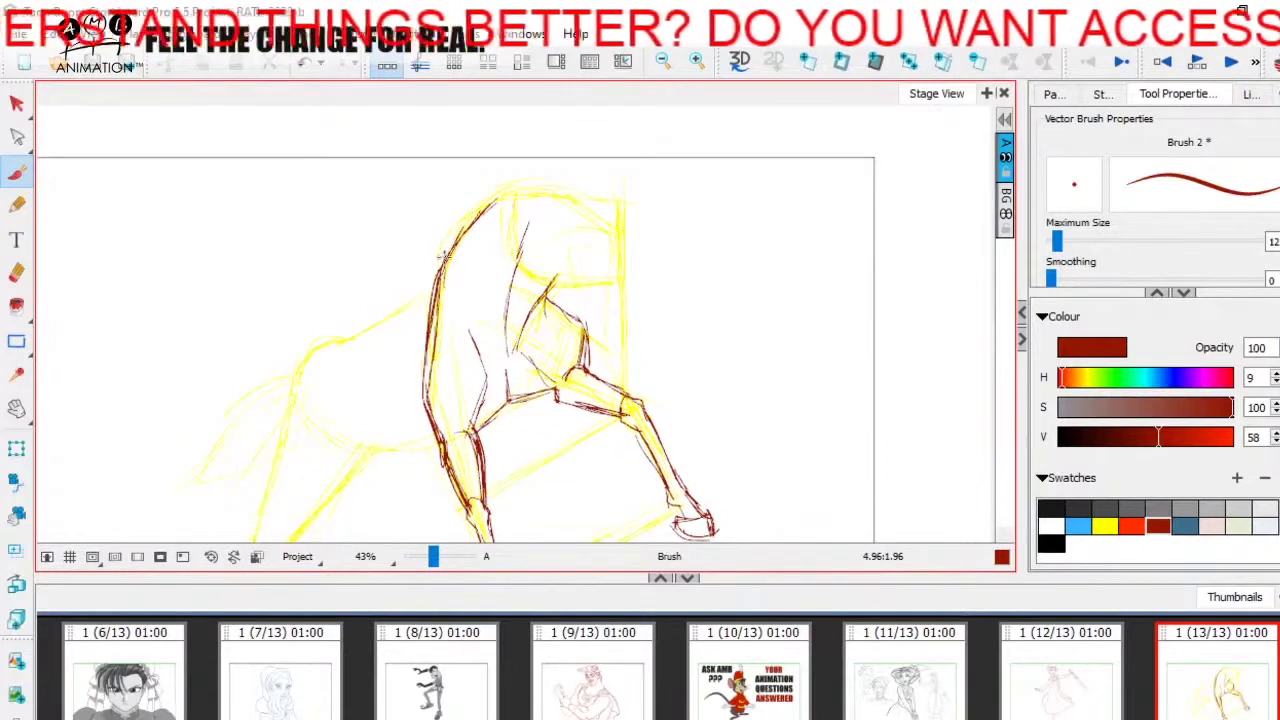
mouse_move(450, 240)
left_mouse_down()
mouse_move(494, 194)
mouse_move(556, 174)
left_mouse_up()
Draw the line of the back sloping from the base of the neck down towards the rump.
key("space")
mouse_move(609, 342)
left_mouse_down()
mouse_move(617, 314)
mouse_move(651, 340)
left_mouse_up()
mouse_move(691, 400)
left_mouse_down()
mouse_move(690, 353)
mouse_move(654, 411)
mouse_move(666, 388)
left_mouse_up()
left_click_drag(489, 214, 409, 282)
left_click_drag(474, 231, 388, 295)
Sketch a blue horizontal cylinder with an elliptical end in the empty area in front of the horse.
key("space")
mouse_move(625, 372)
left_mouse_down()
mouse_move(560, 351)
mouse_move(546, 364)
left_mouse_up()
left_click_drag(909, 459, 618, 431)
left_click(1184, 526)
key("space")
mouse_move(691, 291)
left_mouse_down()
mouse_move(702, 378)
mouse_move(845, 289)
left_mouse_up()
mouse_move(820, 292)
left_mouse_down()
mouse_move(820, 371)
mouse_move(854, 354)
mouse_move(840, 366)
left_mouse_up()
left_click_drag(666, 370, 828, 370)
key("space")
left_click_drag(863, 354, 829, 366)
mouse_move(761, 286)
left_mouse_down()
mouse_move(750, 398)
mouse_move(828, 287)
left_mouse_up()
mouse_move(830, 289)
left_mouse_down()
mouse_move(843, 309)
mouse_move(825, 397)
mouse_move(829, 387)
left_mouse_up()
Add two long blue arrows leading from the cylinder sketch back to the horse's chest and shoulder.
key("space")
left_click_drag(633, 371, 684, 354)
mouse_move(916, 331)
left_mouse_down()
mouse_move(774, 274)
mouse_move(339, 285)
left_mouse_up()
mouse_move(373, 248)
left_mouse_down()
mouse_move(323, 286)
mouse_move(404, 278)
left_mouse_up()
left_click_drag(352, 244, 362, 294)
key("space")
left_click_drag(488, 344, 566, 358)
mouse_move(868, 341)
left_mouse_down()
mouse_move(228, 320)
mouse_move(206, 337)
left_mouse_up()
left_click_drag(236, 301, 228, 333)
Add a pointed cap and an elliptical cross-section to the end of the blue cylinder nearer the horse.
key("space")
left_click_drag(388, 375, 351, 367)
left_click_drag(733, 290, 678, 354)
left_click_drag(678, 354, 718, 392)
left_click_drag(740, 293, 755, 379)
Select the whole blue cylinder and arrow sketch and delete it.
left_click(17, 104)
left_click(723, 360)
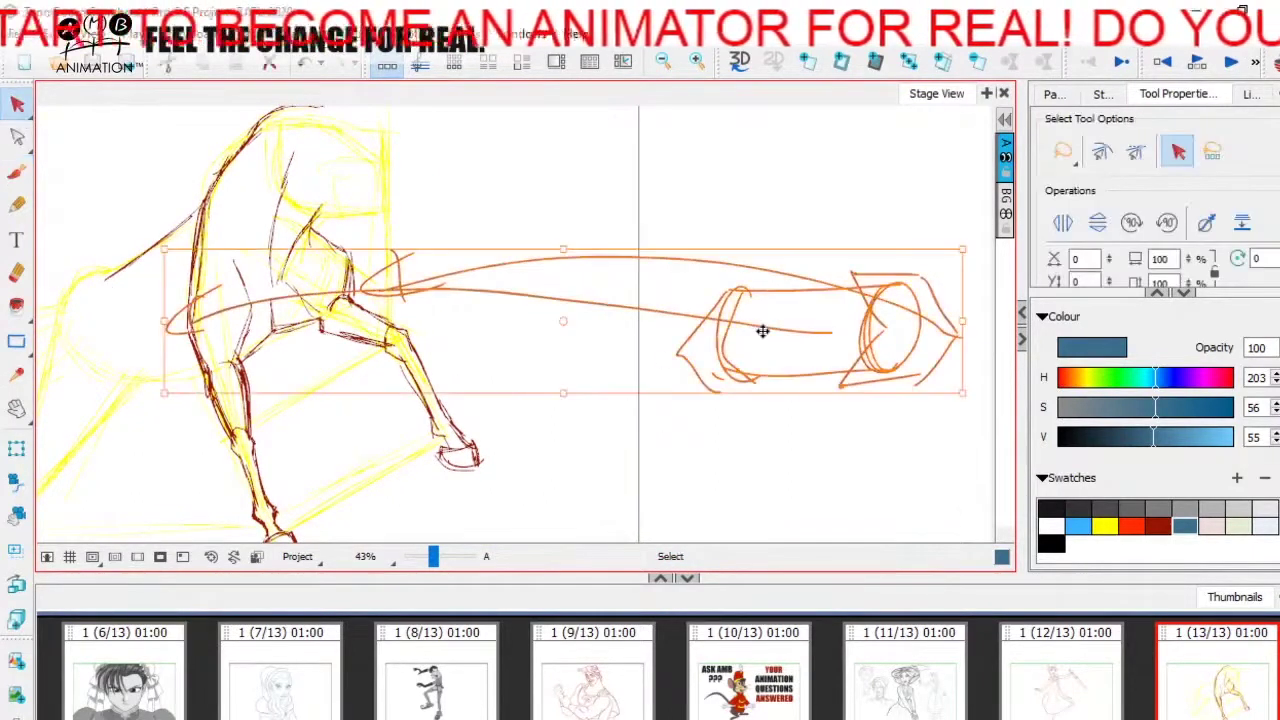
key("Delete")
Draw the flank in dark red from the end of the back line down and forward into the rear belly contour.
left_click(1158, 526)
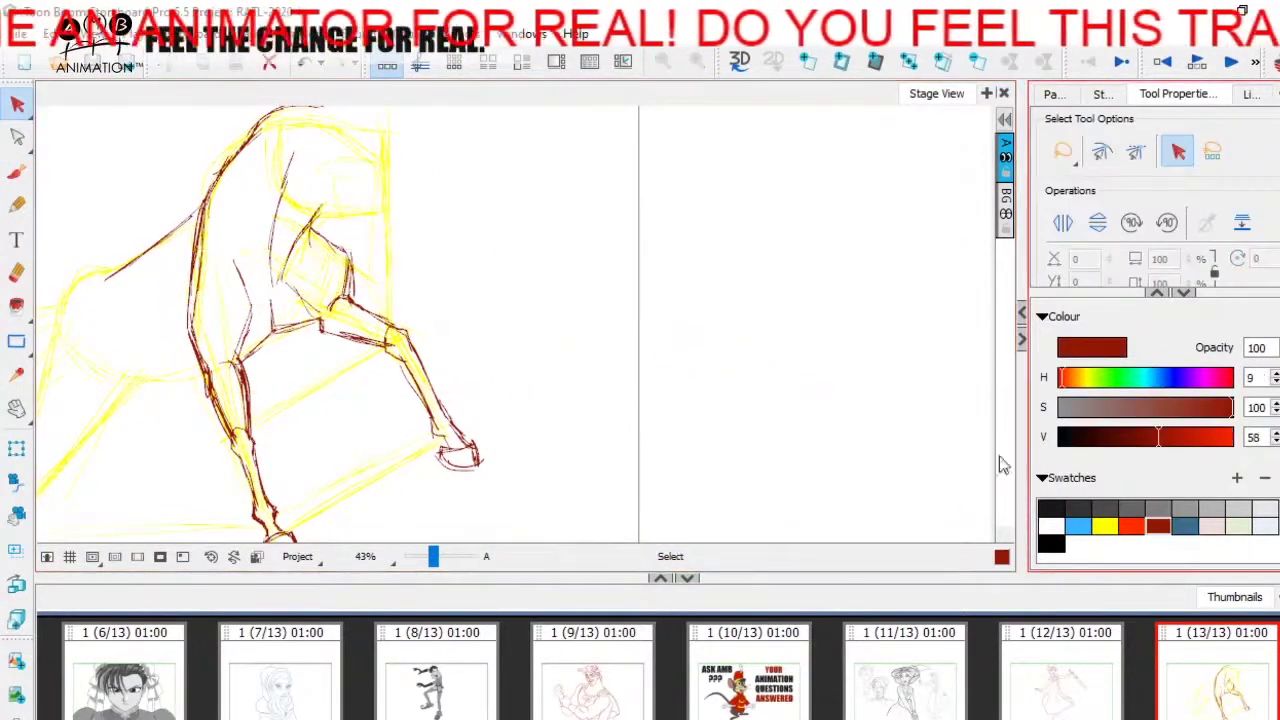
key("space")
left_click_drag(585, 412, 787, 407)
left_click(17, 172)
key("space")
left_click_drag(474, 386, 591, 368)
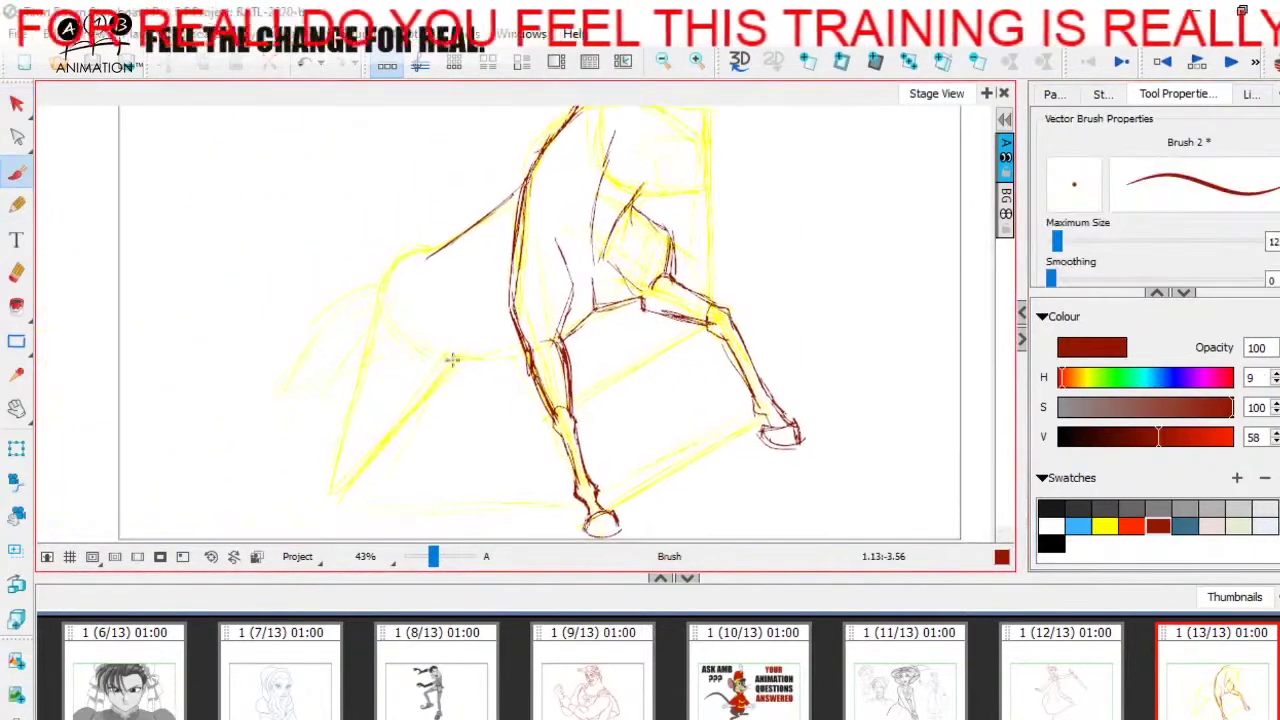
left_click_drag(426, 263, 411, 310)
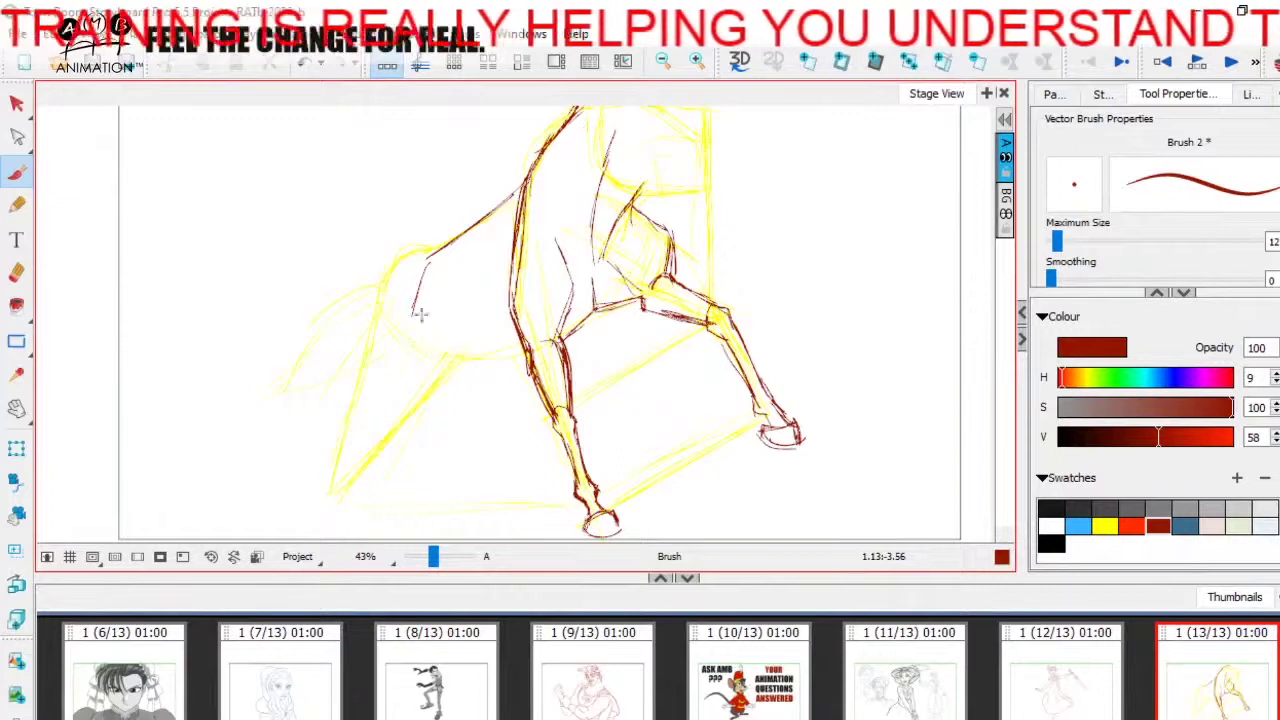
left_click_drag(413, 313, 465, 355)
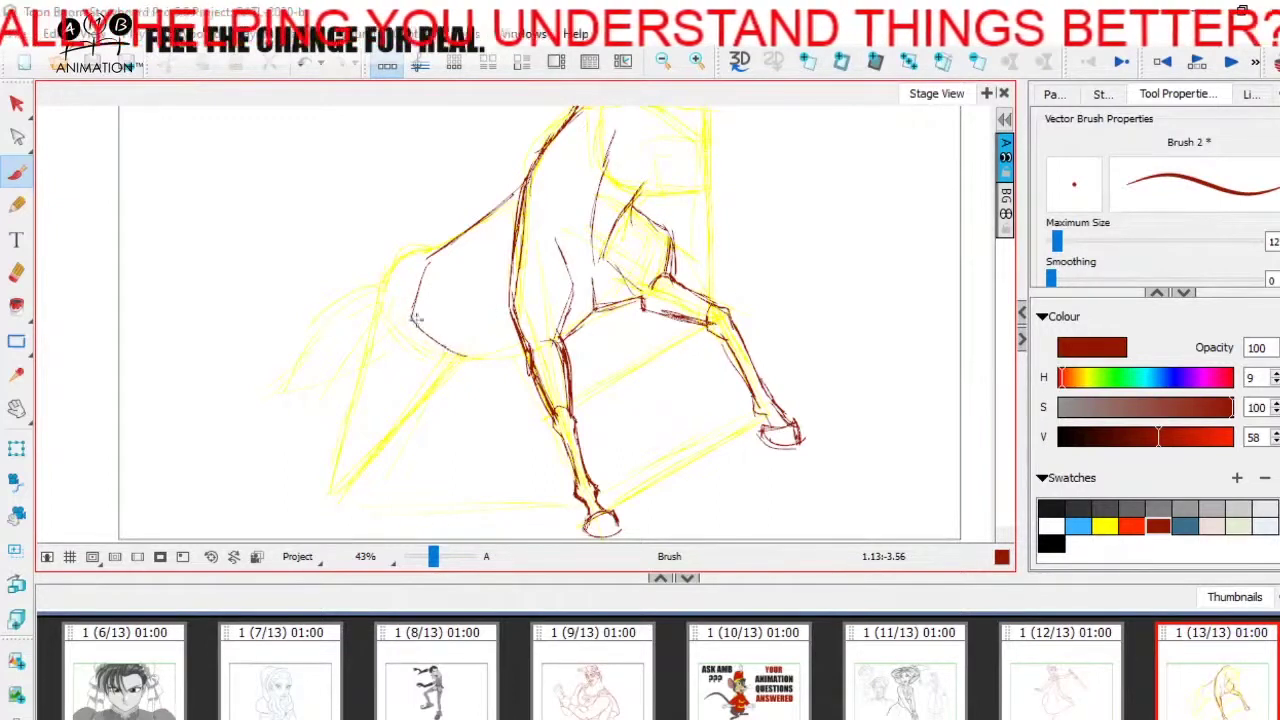
mouse_move(414, 319)
left_mouse_down()
mouse_move(455, 361)
mouse_move(411, 325)
mouse_move(516, 362)
left_mouse_up()
key("ctrl+z")
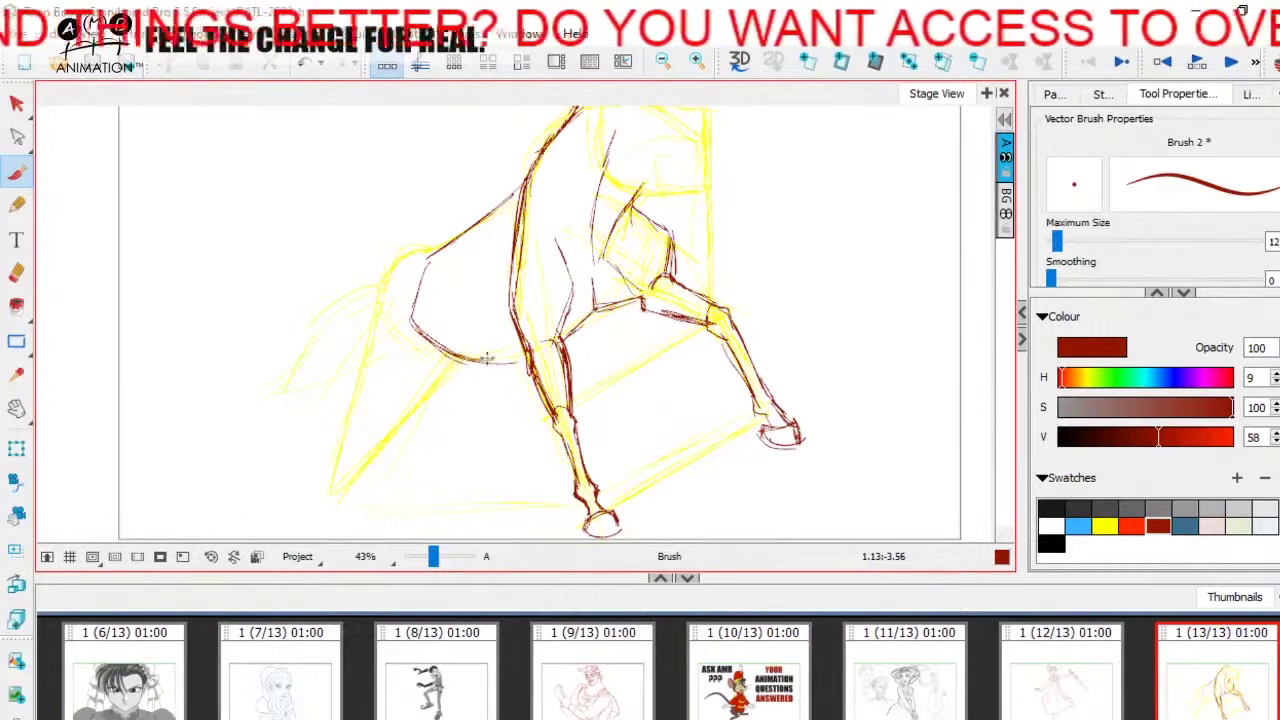
Draw the chest's underside behind the forelegs and a deeper curved belly line joining it from the flank.
left_click_drag(632, 302, 574, 351)
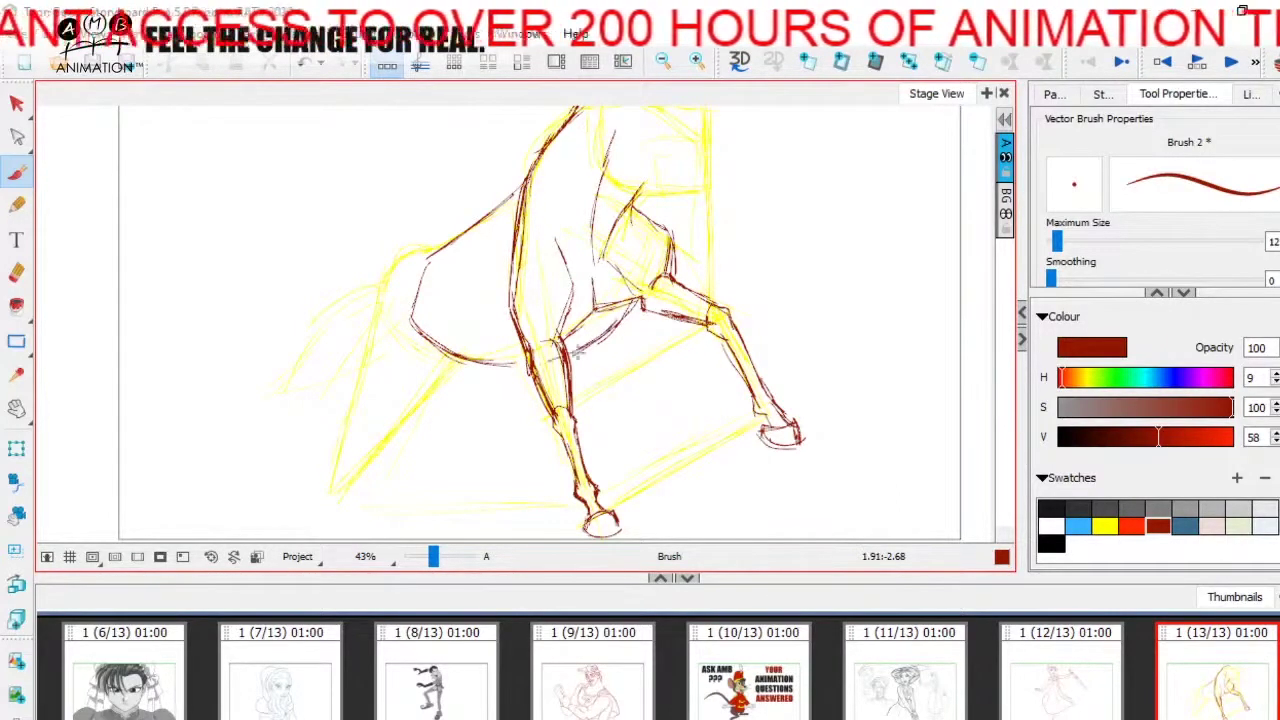
key("ctrl+z")
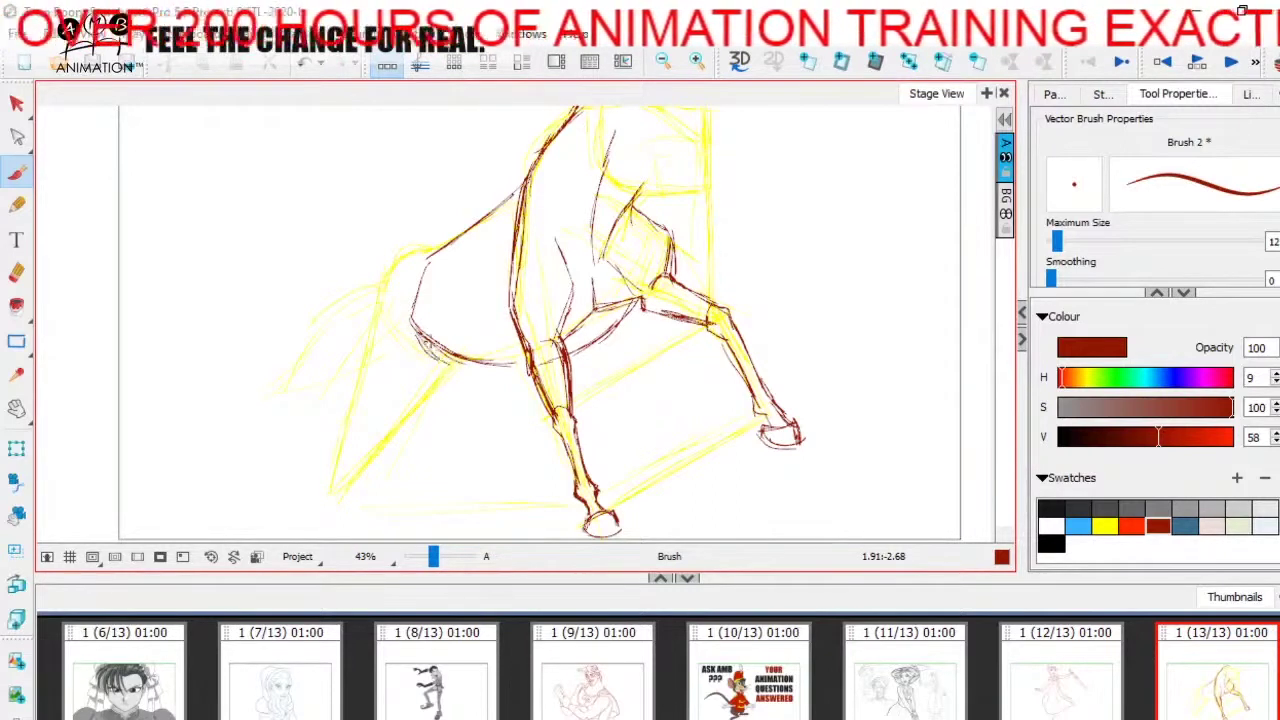
left_click_drag(430, 350, 530, 380)
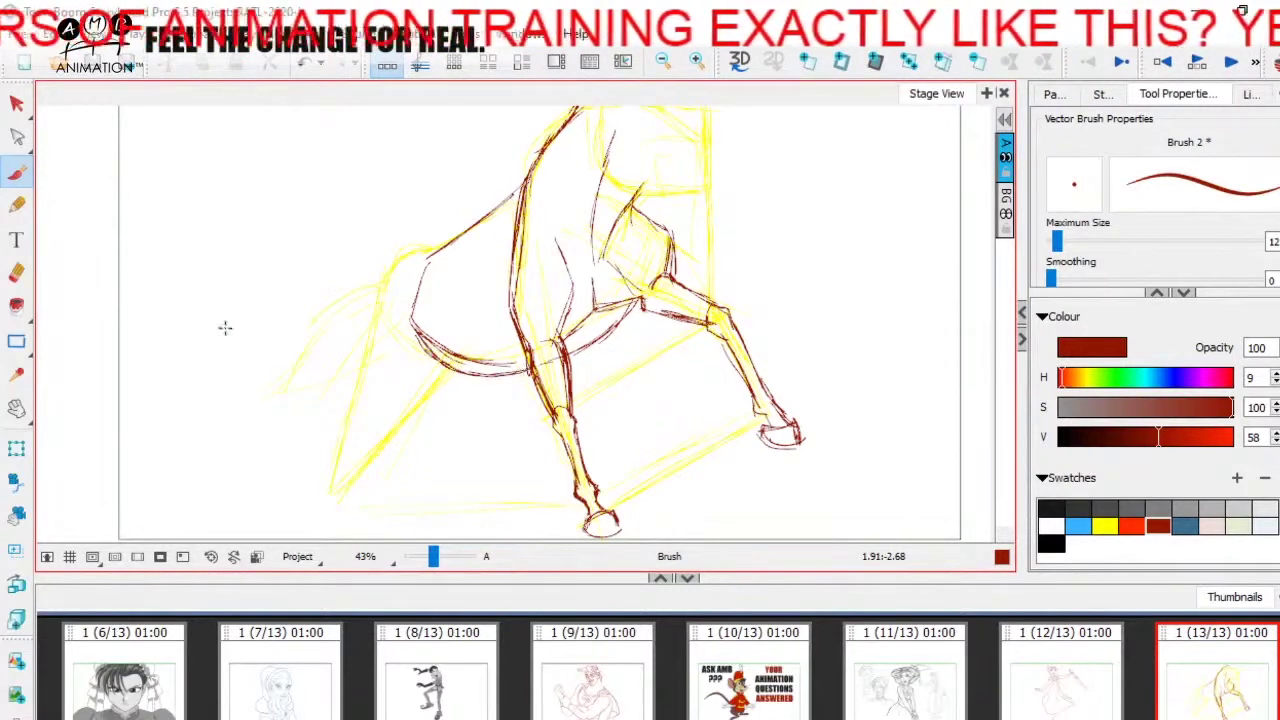
Erase the upper belly line and reinforce the deeper belly contour from the flank to the planted foreleg.
key("alt+e")
left_click_drag(427, 337, 490, 363)
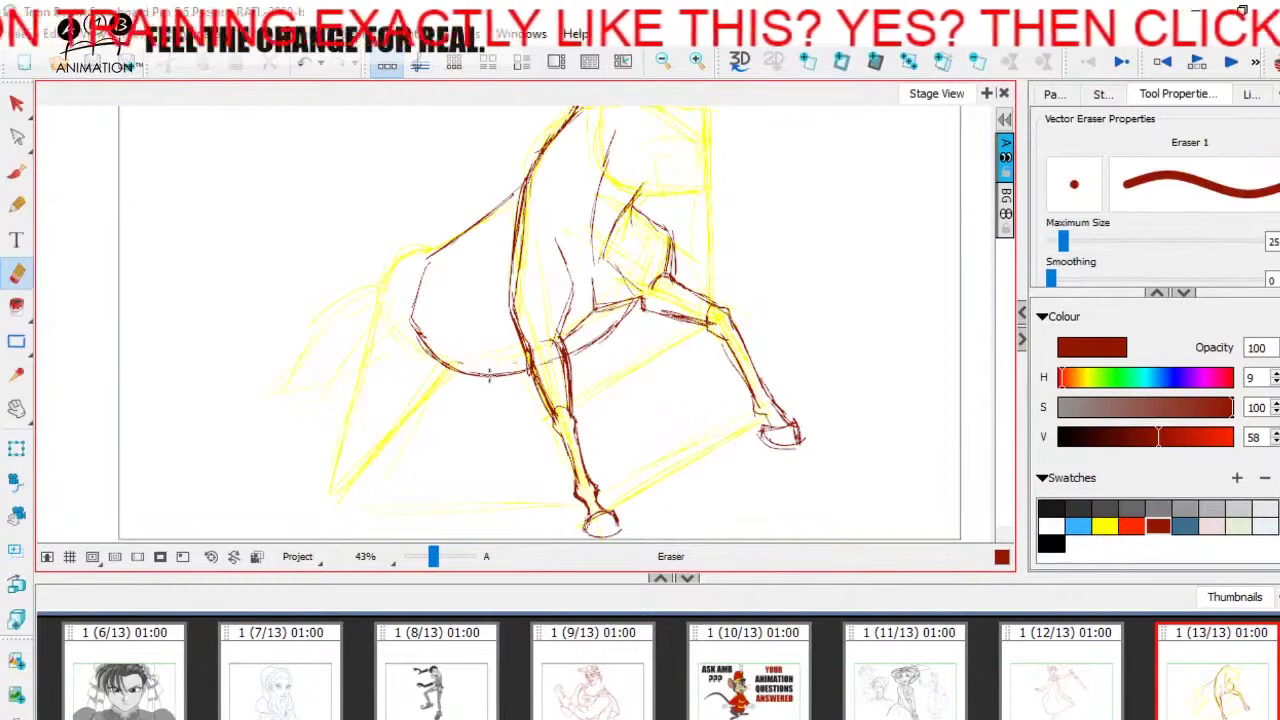
key("alt+b")
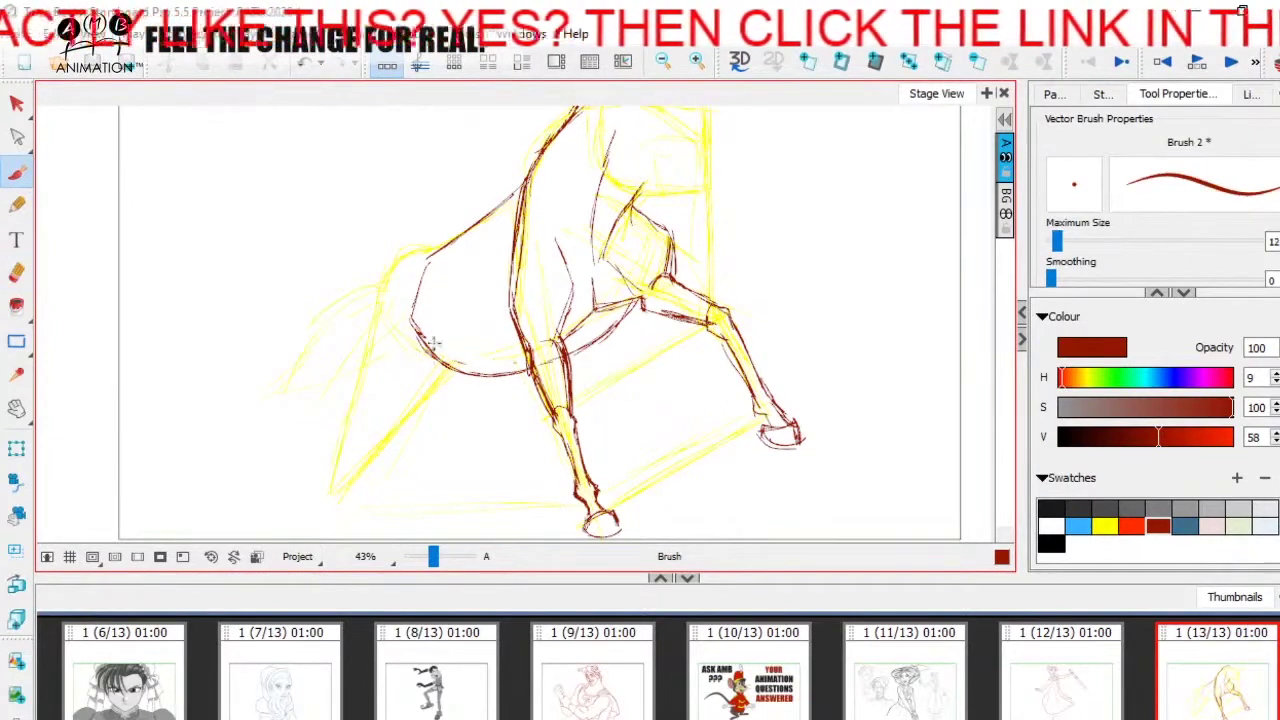
mouse_move(412, 322)
left_mouse_down()
mouse_move(442, 365)
mouse_move(484, 378)
mouse_move(532, 370)
left_mouse_up()
Try a circle inside the flank area and a flowing curve across the barrel to the shoulder.
mouse_move(603, 350)
left_mouse_down()
mouse_move(551, 406)
mouse_move(561, 387)
left_mouse_up()
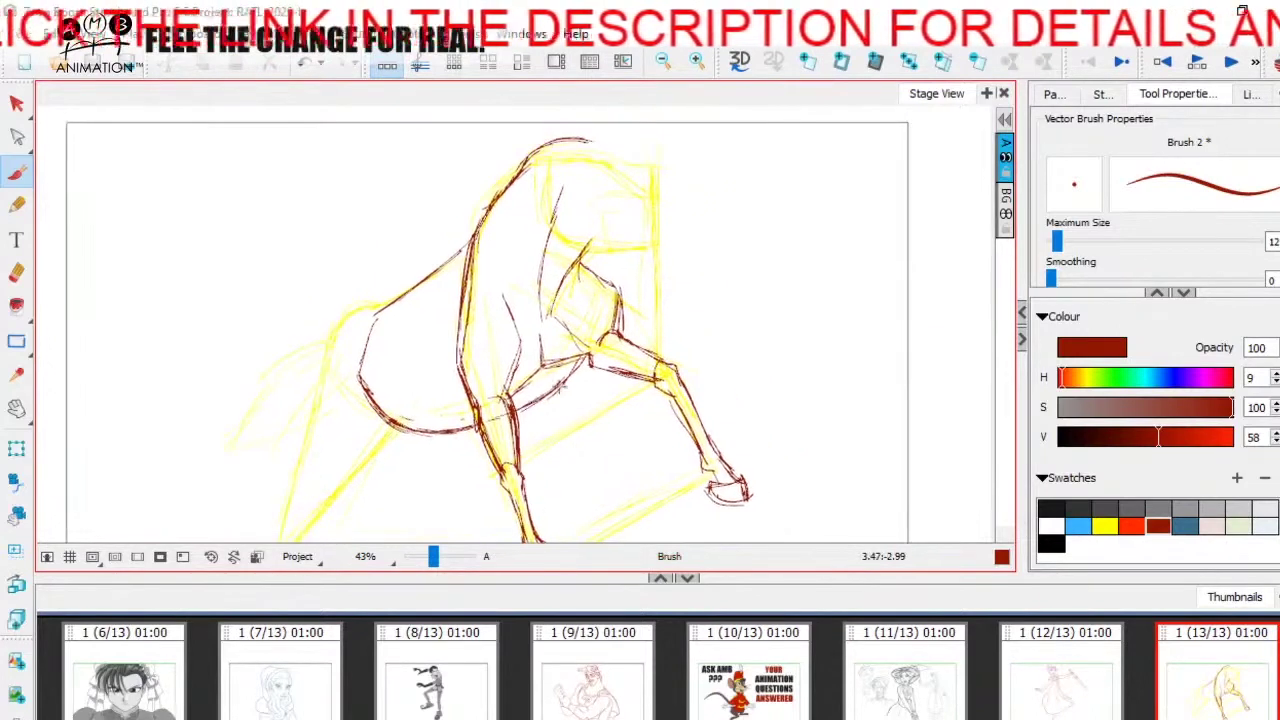
left_click_drag(483, 396, 512, 390)
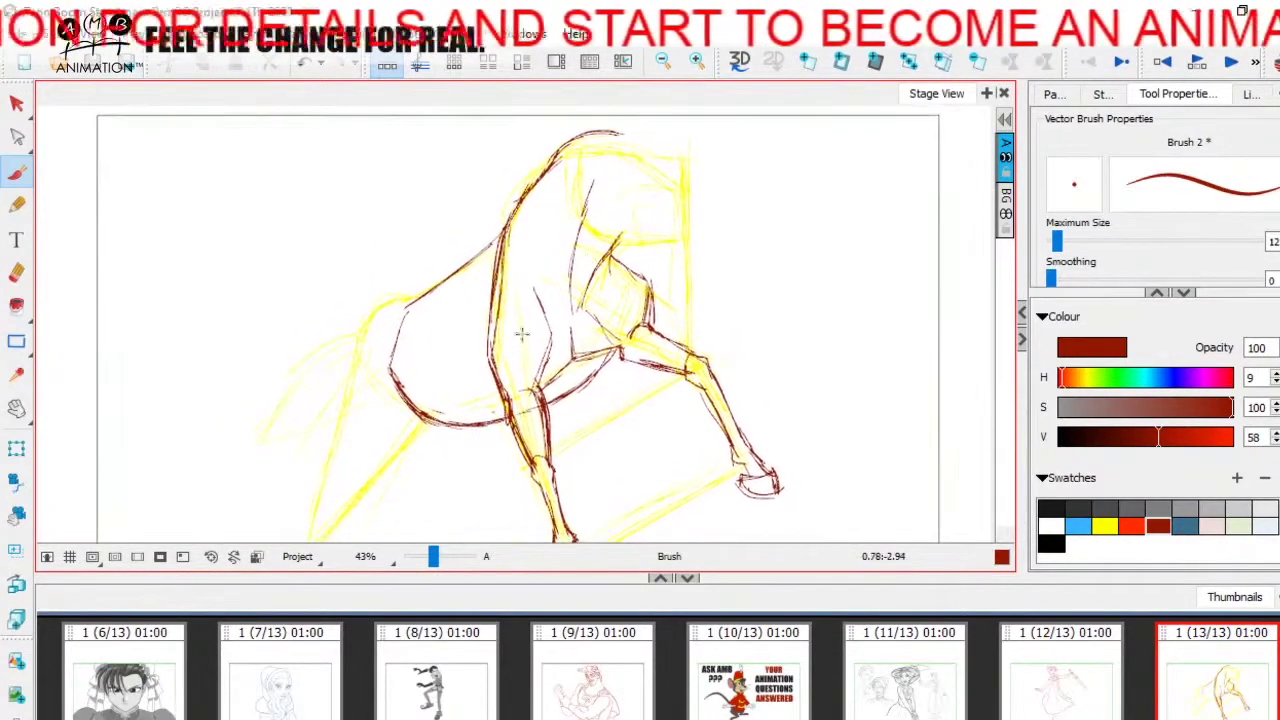
mouse_move(459, 337)
left_mouse_down()
mouse_move(409, 334)
mouse_move(478, 352)
mouse_move(420, 368)
mouse_move(455, 382)
left_mouse_up()
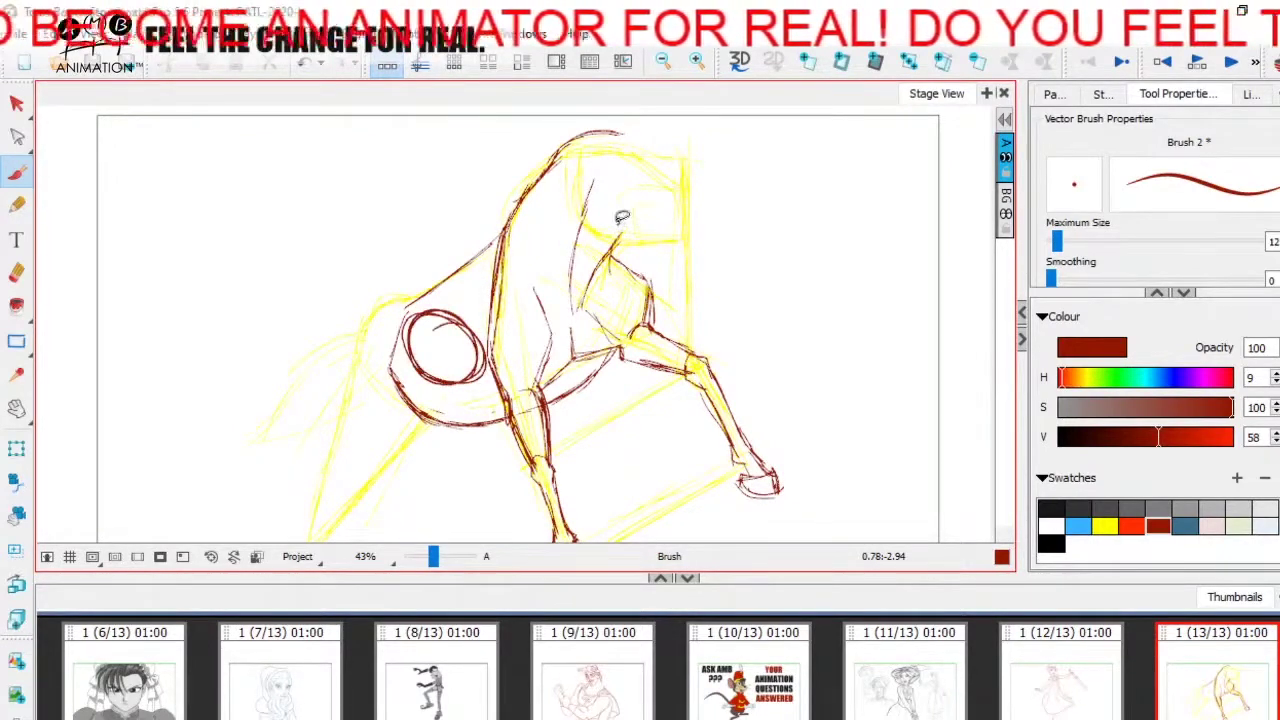
key("ctrl+z")
mouse_move(442, 439)
left_mouse_down()
mouse_move(516, 332)
mouse_move(529, 357)
mouse_move(520, 382)
left_mouse_up()
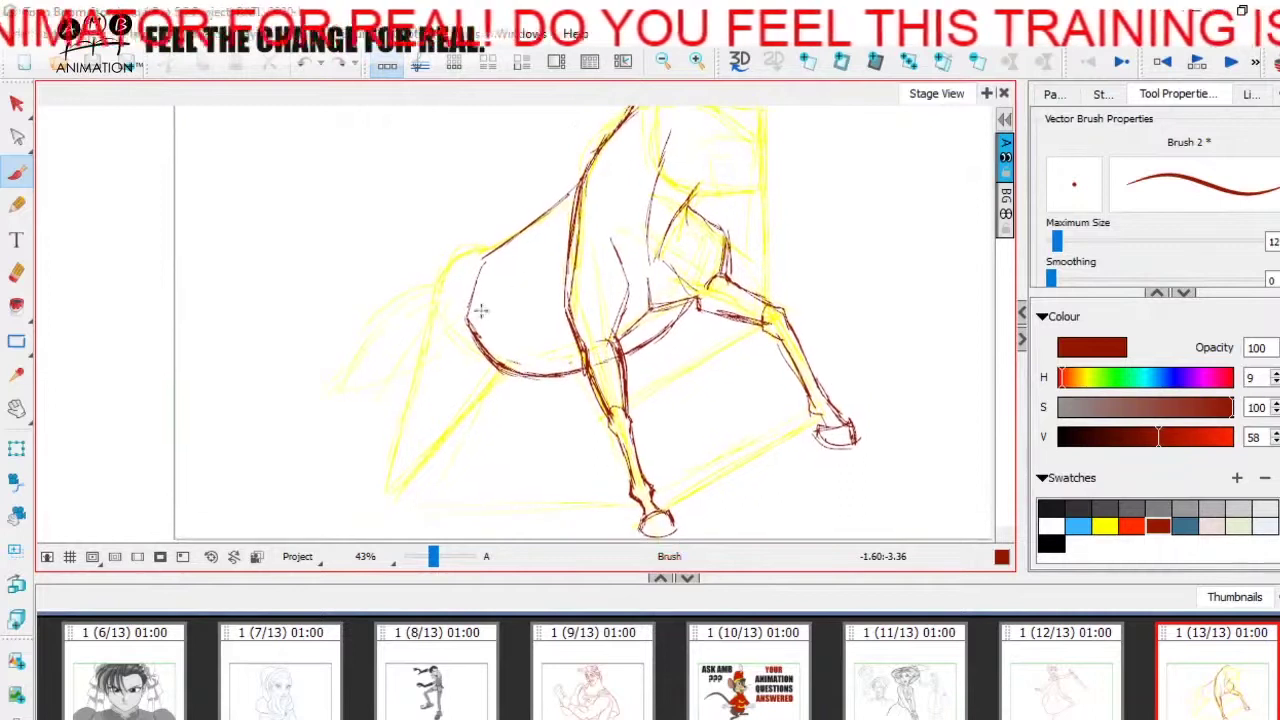
mouse_move(474, 324)
left_mouse_down()
mouse_move(481, 280)
mouse_move(599, 313)
mouse_move(618, 286)
left_mouse_up()
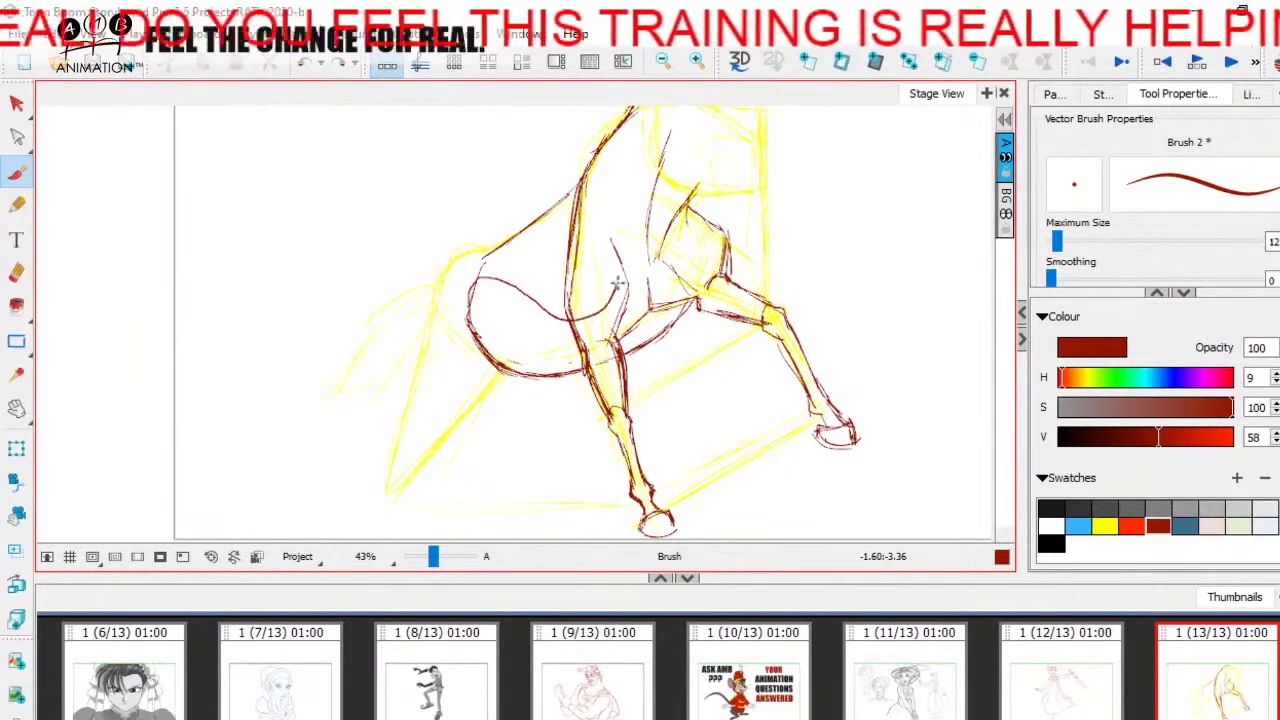
key("ctrl+z")
scroll(606, 271, "up", 3)
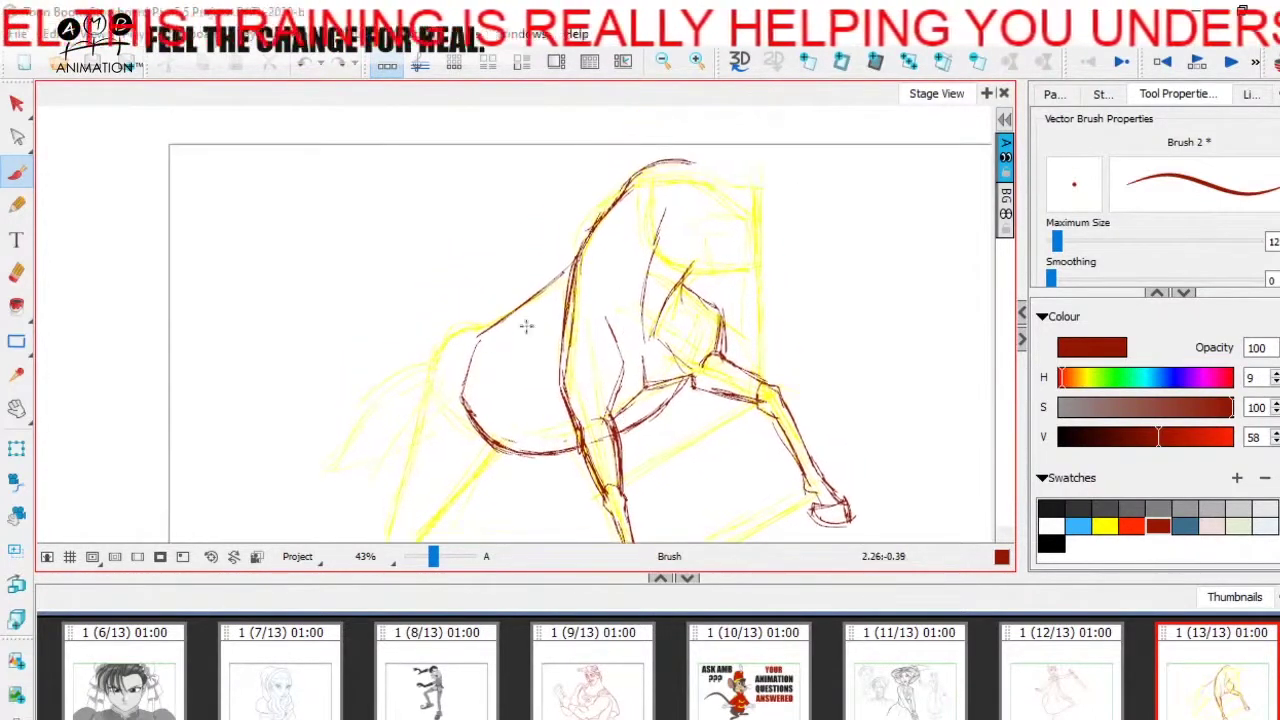
mouse_move(554, 347)
left_mouse_down()
mouse_move(472, 340)
mouse_move(568, 330)
mouse_move(500, 320)
mouse_move(566, 292)
mouse_move(500, 332)
mouse_move(506, 358)
mouse_move(540, 350)
mouse_move(490, 365)
mouse_move(500, 368)
mouse_move(480, 405)
mouse_move(515, 370)
mouse_move(525, 410)
mouse_move(545, 365)
left_mouse_up()
key("ctrl+z")
key("ctrl+z")
Draw the rounded rump contour from the end of the back down to the rear edge of the thigh.
key("space")
mouse_move(459, 440)
left_mouse_down()
mouse_move(465, 420)
mouse_move(547, 440)
mouse_move(497, 414)
left_mouse_up()
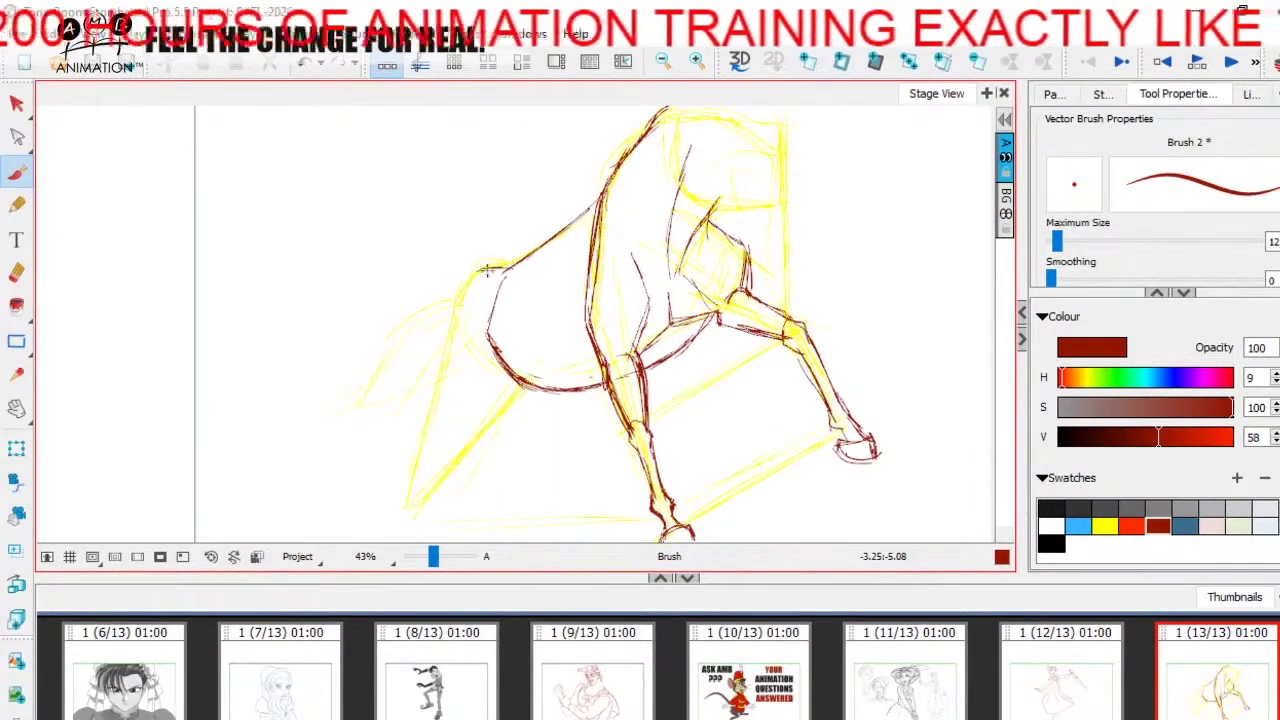
mouse_move(480, 278)
left_mouse_down()
mouse_move(420, 333)
mouse_move(415, 443)
mouse_move(424, 320)
mouse_move(515, 338)
mouse_move(505, 428)
mouse_move(420, 442)
mouse_move(477, 388)
mouse_move(474, 374)
left_mouse_up()
key("ctrl+z")
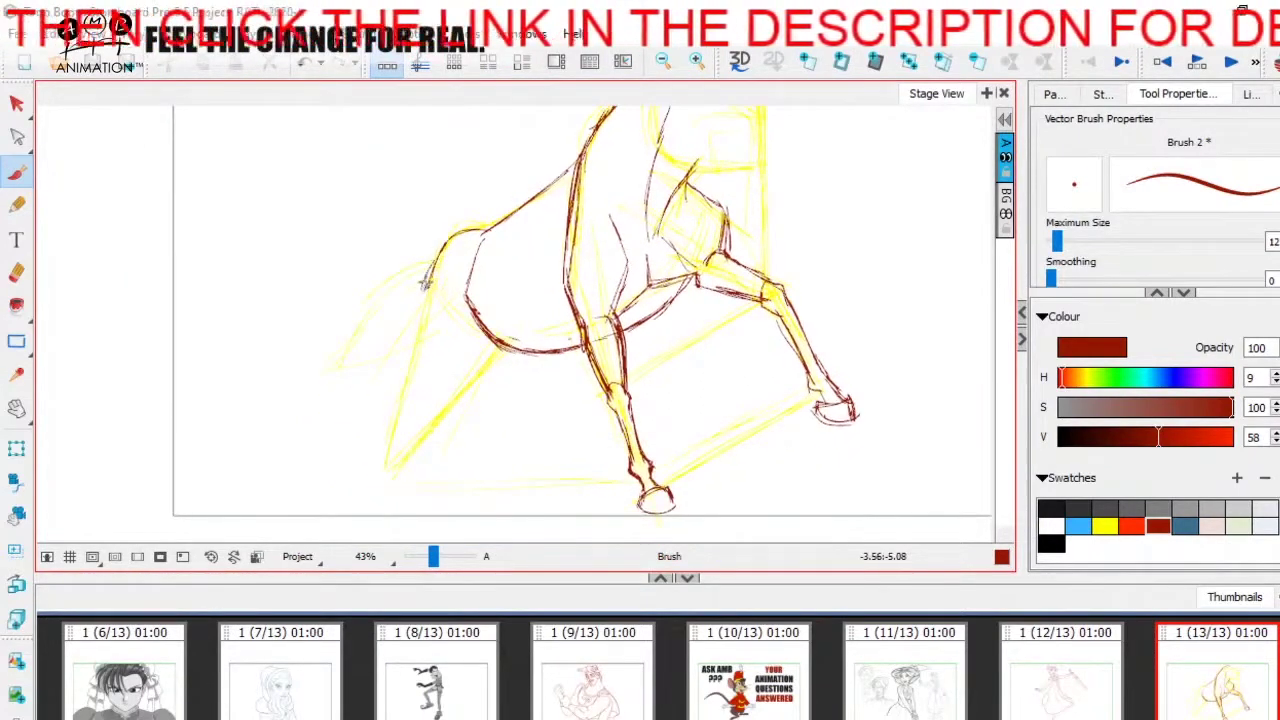
mouse_move(424, 294)
left_mouse_down()
mouse_move(421, 339)
mouse_move(442, 290)
left_mouse_up()
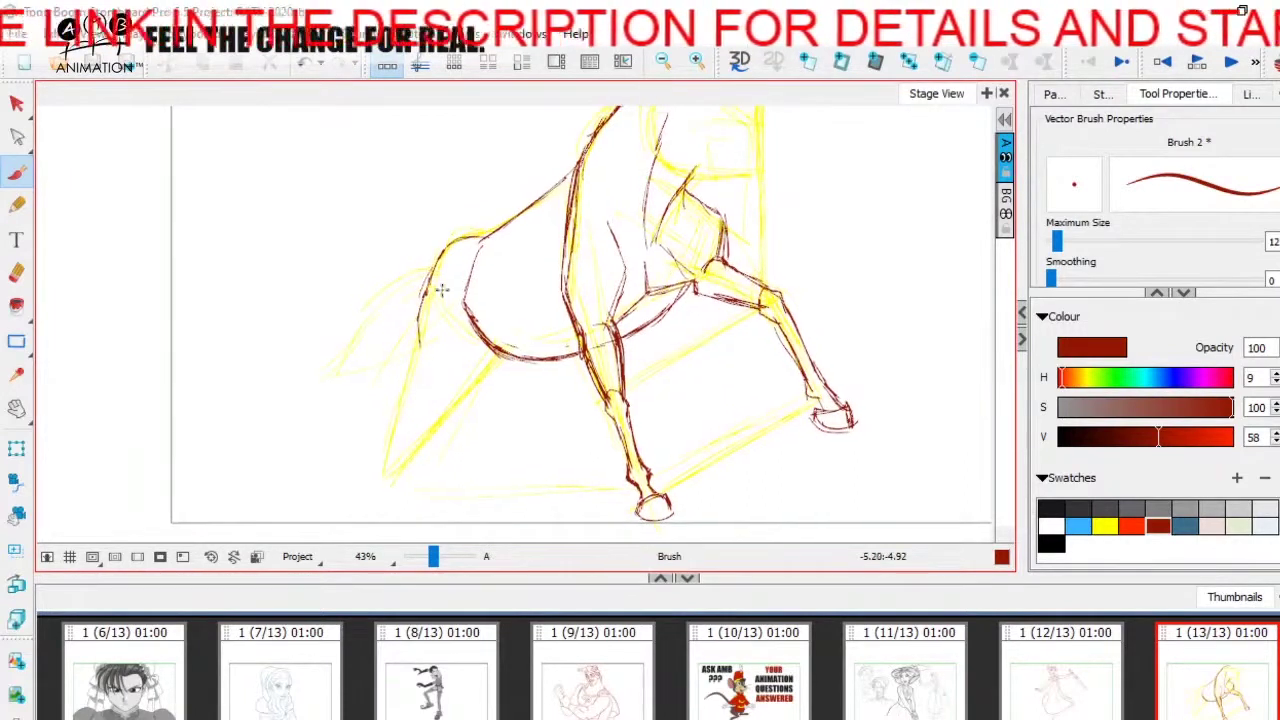
Draw the hind leg's thigh, extending its rear edge and shaping its front edge from the belly towards the hock.
left_click_drag(480, 339, 386, 480)
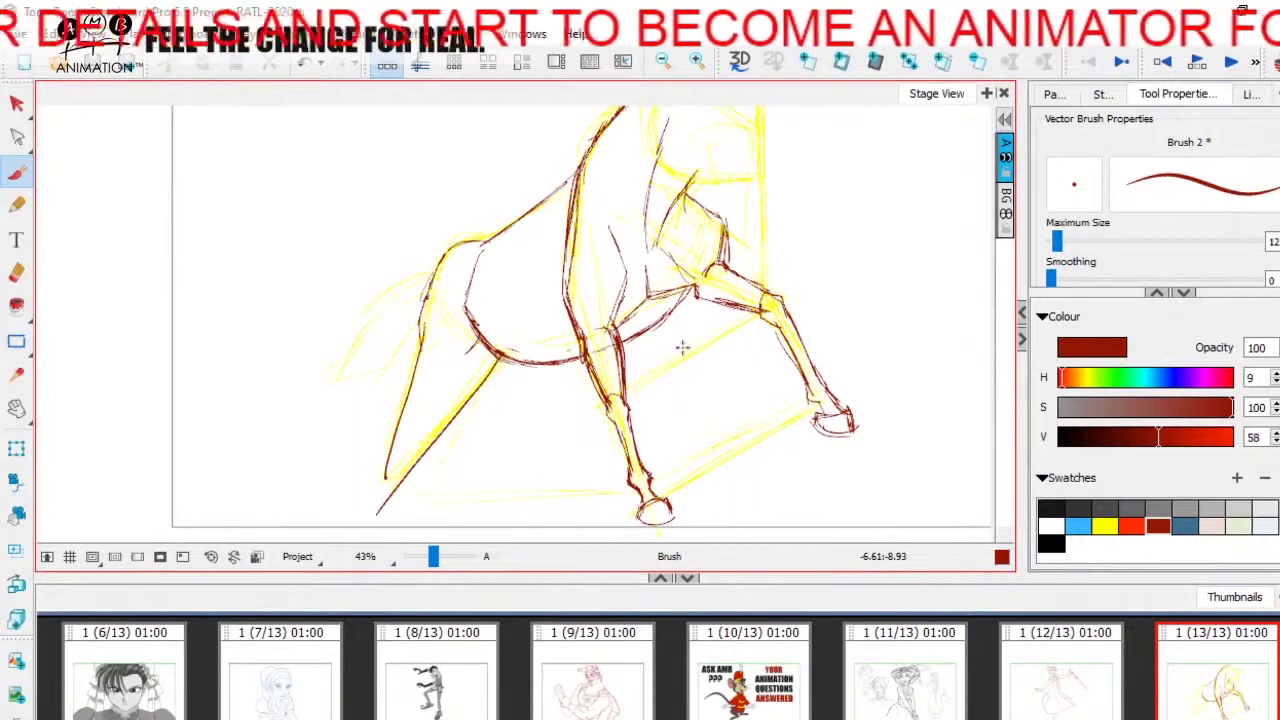
key("ctrl+z")
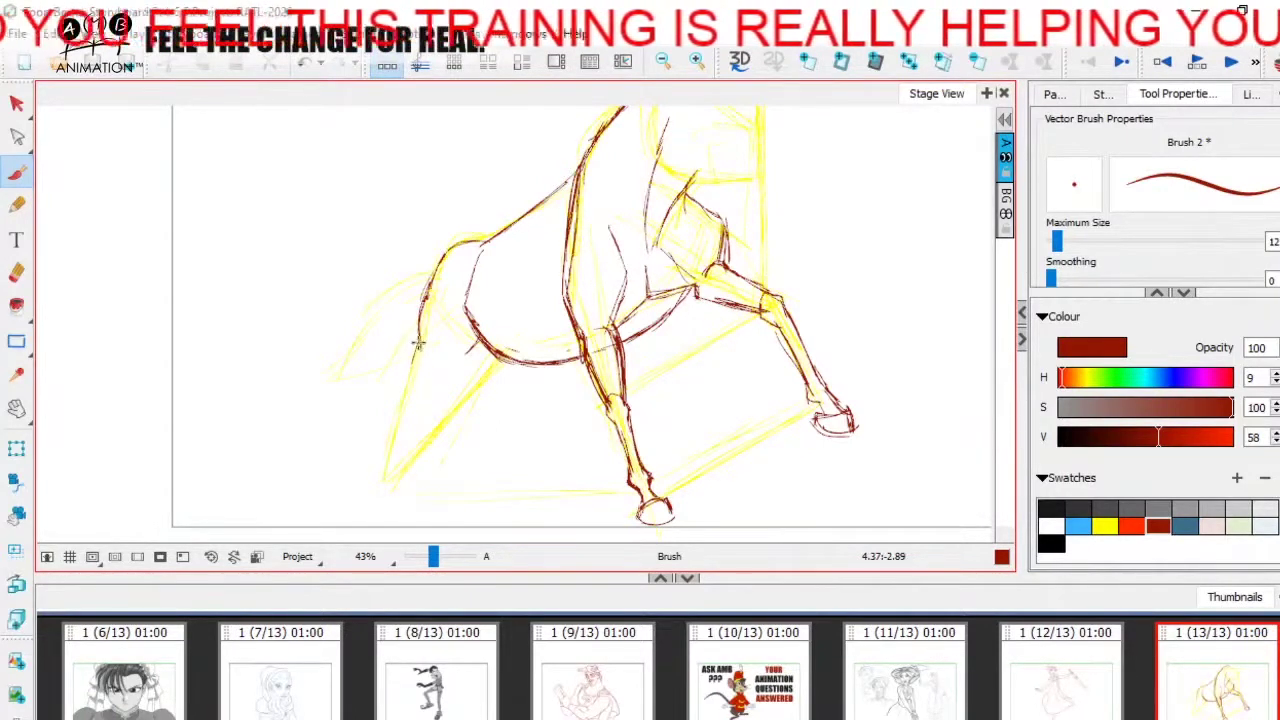
left_click_drag(415, 349, 409, 380)
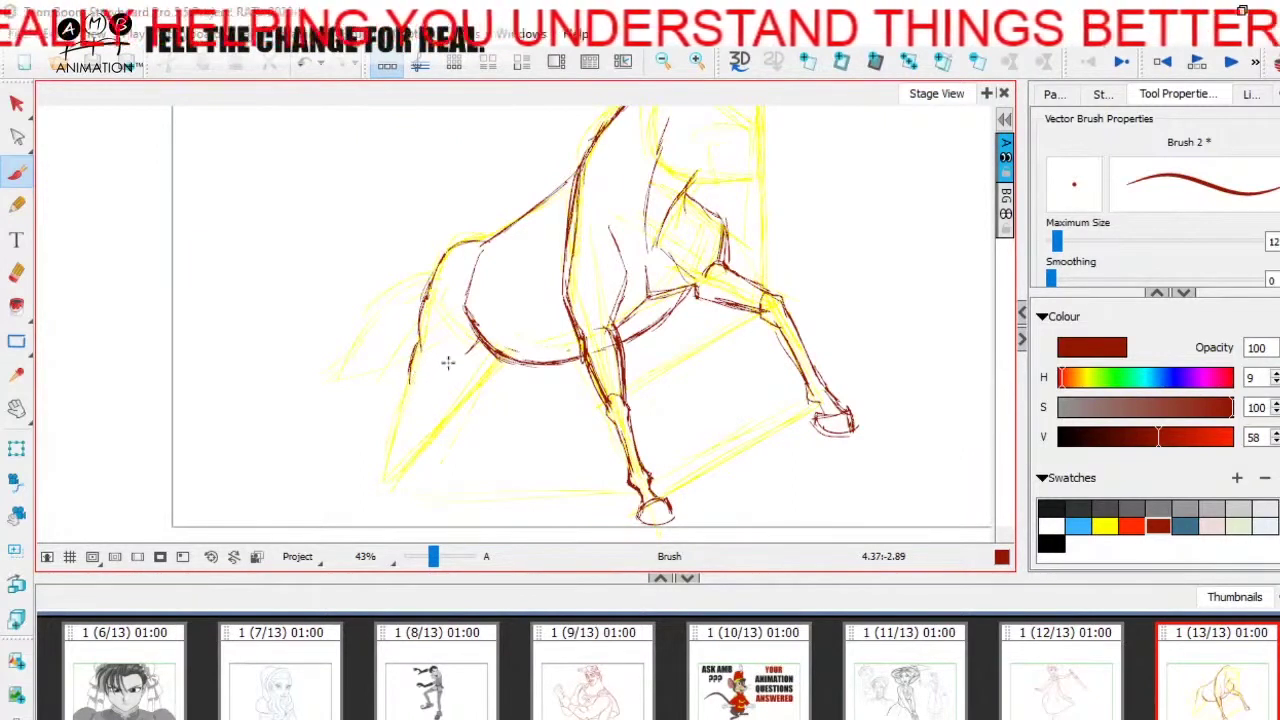
mouse_move(450, 355)
left_mouse_down()
mouse_move(487, 344)
mouse_move(445, 338)
left_mouse_up()
key("space")
mouse_move(480, 386)
left_mouse_down()
mouse_move(466, 483)
mouse_move(505, 400)
left_mouse_up()
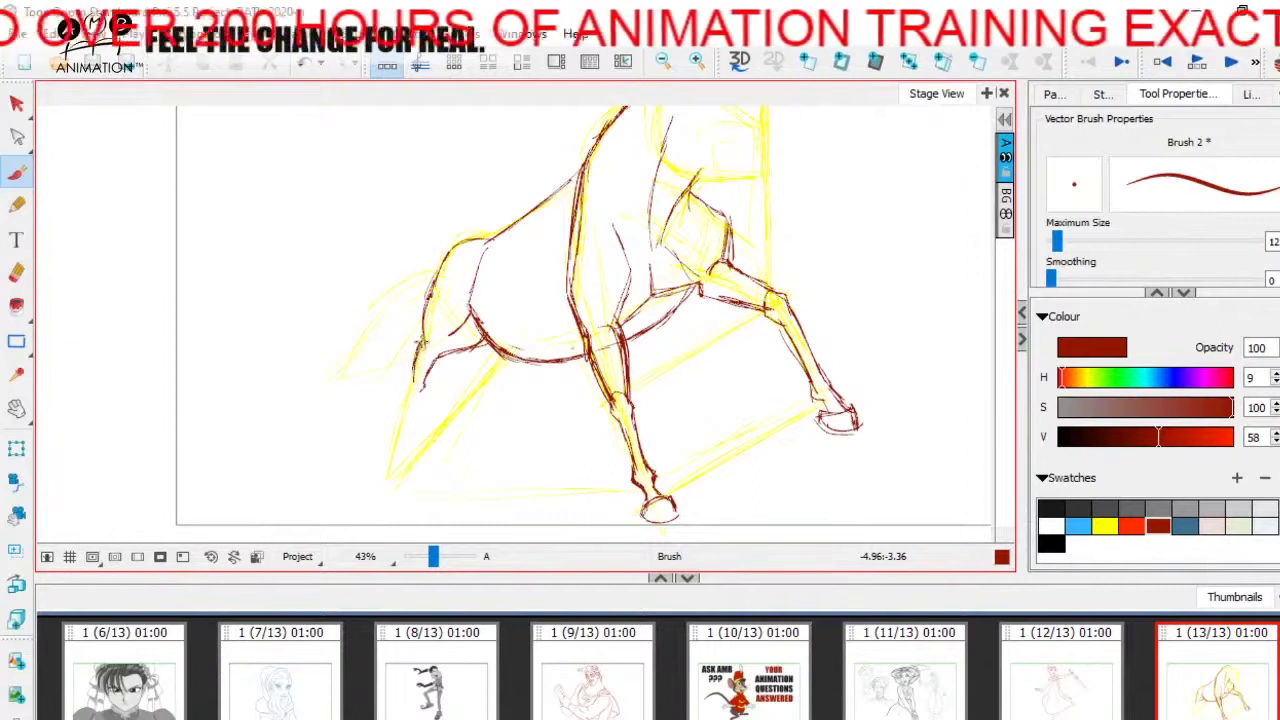
Draw the hind leg's hock and the first strokes of the lower leg beneath it.
left_click_drag(420, 376, 437, 378)
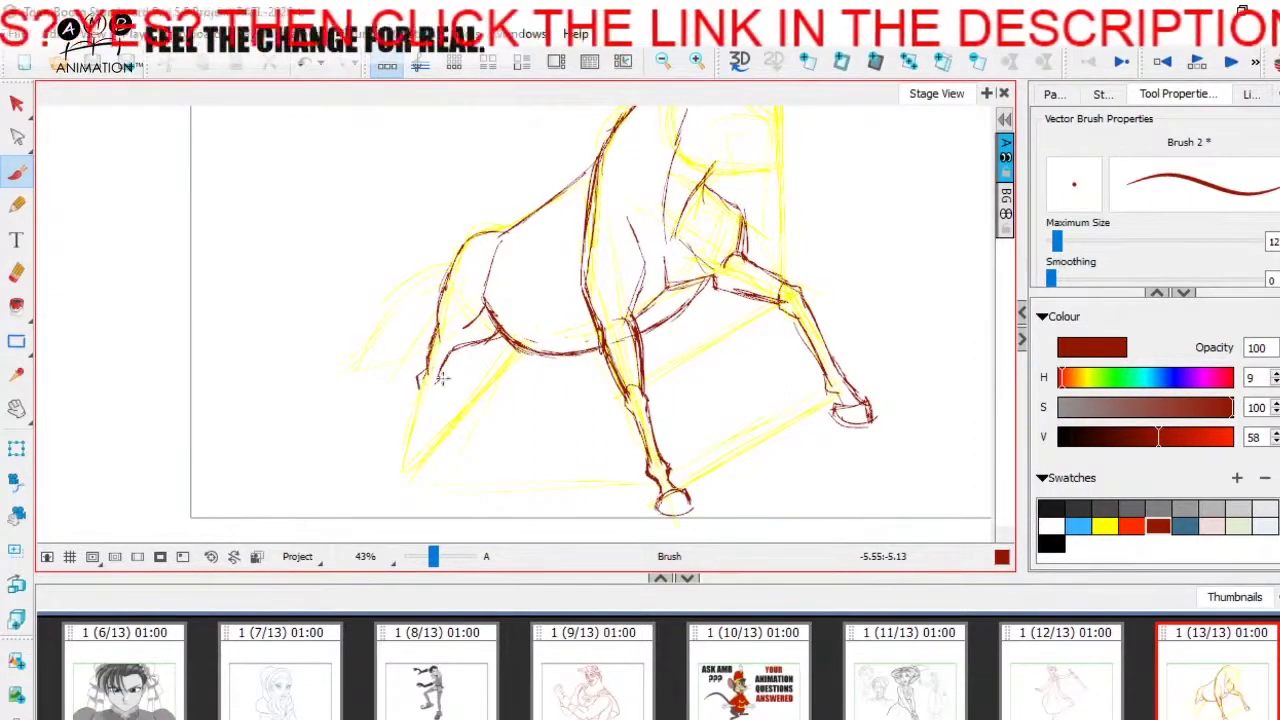
mouse_move(430, 402)
left_mouse_down()
mouse_move(429, 391)
mouse_move(404, 440)
left_mouse_up()
left_click_drag(494, 410, 485, 452)
In the blank area beside the horse, draw a slate-blue diagram of two diamond-shaped leg joints connected by a narrow cannon bone.
mouse_move(695, 435)
left_mouse_down()
mouse_move(491, 414)
mouse_move(331, 420)
left_mouse_up()
left_click(1184, 526)
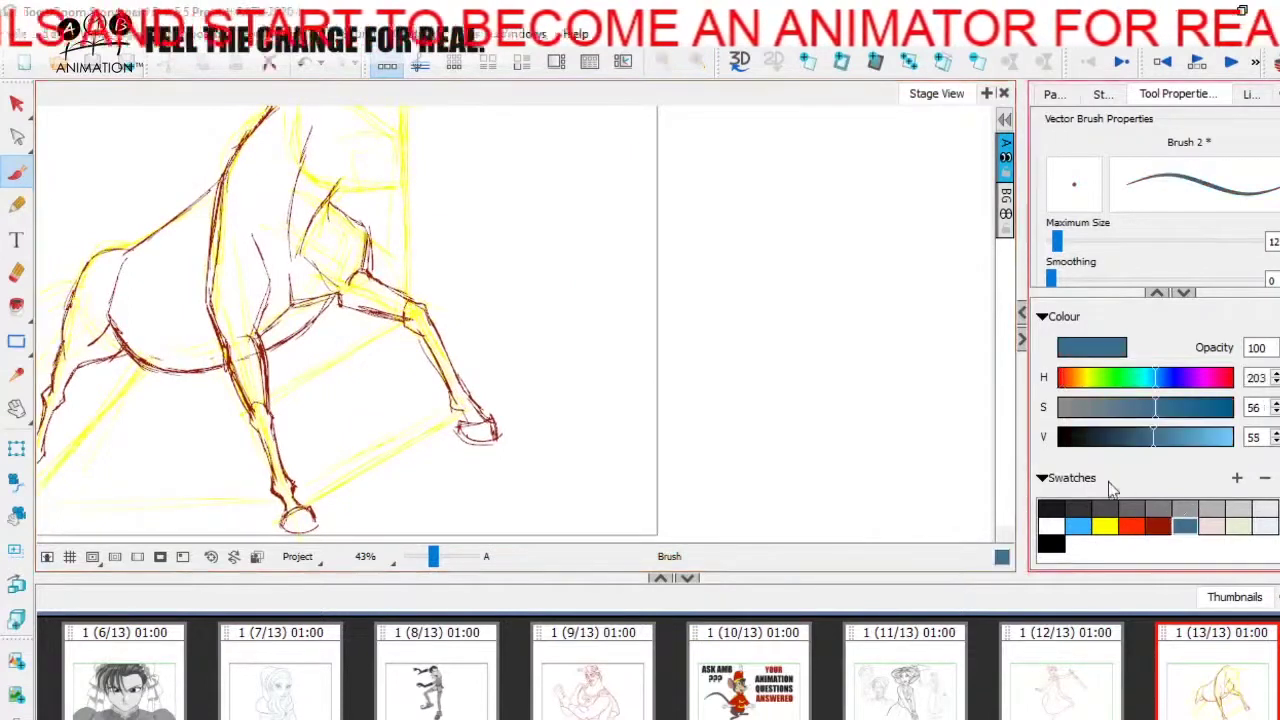
left_click_drag(945, 306, 720, 316)
left_click_drag(748, 269, 717, 296)
left_click_drag(717, 296, 744, 323)
left_click_drag(748, 268, 782, 294)
mouse_move(782, 294)
left_mouse_down()
mouse_move(764, 322)
mouse_move(766, 278)
mouse_move(772, 360)
left_mouse_up()
left_click_drag(735, 272, 747, 368)
left_click_drag(745, 354, 764, 411)
left_click_drag(775, 348, 768, 419)
left_click_drag(778, 327, 763, 431)
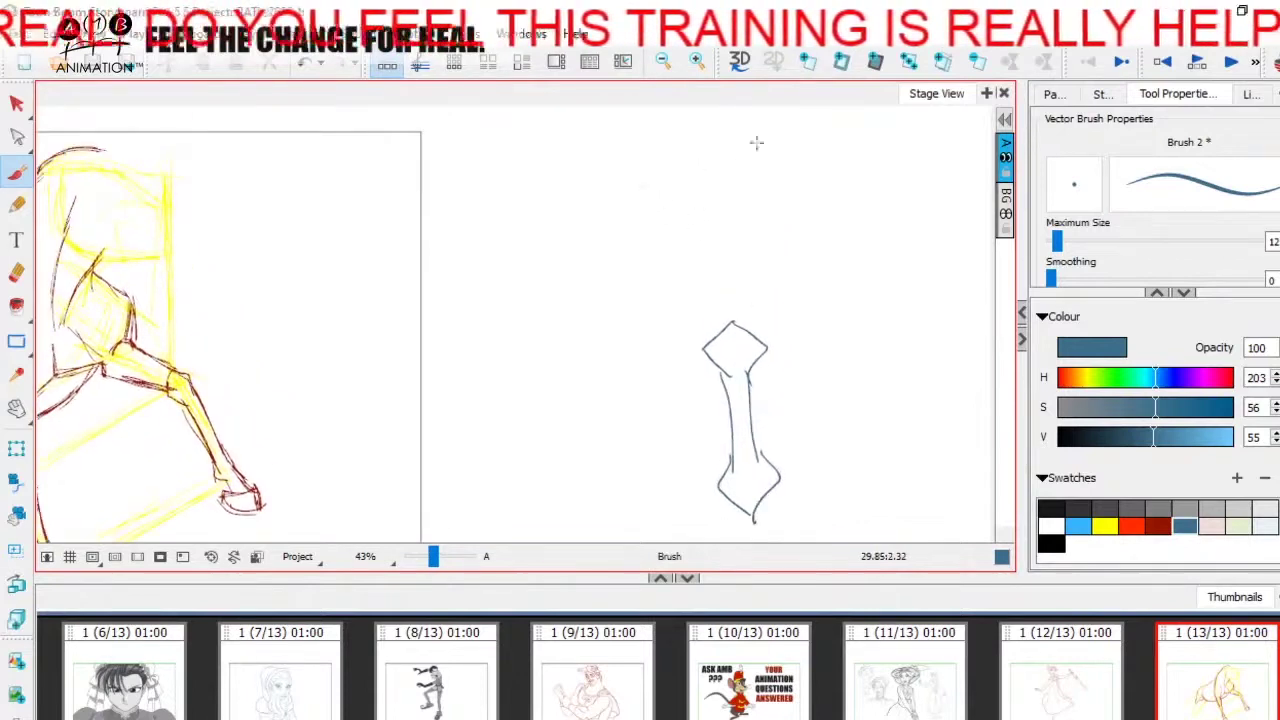
Complete the blue foreleg diagram with a tapering upper leg above the knee and a pastern and triangular hoof below.
scroll(751, 183, "up", 1)
left_click_drag(722, 155, 737, 333)
left_click_drag(648, 153, 716, 350)
left_click_drag(726, 218, 739, 325)
mouse_move(745, 349)
left_mouse_down()
mouse_move(740, 285)
mouse_move(710, 229)
left_mouse_up()
mouse_move(716, 408)
left_mouse_down()
mouse_move(734, 447)
mouse_move(716, 474)
left_mouse_up()
mouse_move(712, 486)
left_mouse_down()
mouse_move(724, 465)
mouse_move(778, 492)
left_mouse_up()
left_click_drag(776, 410, 755, 483)
left_click_drag(683, 200, 694, 293)
left_click_drag(685, 218, 682, 296)
left_click_drag(769, 338, 767, 324)
left_click_drag(434, 557, 430, 557)
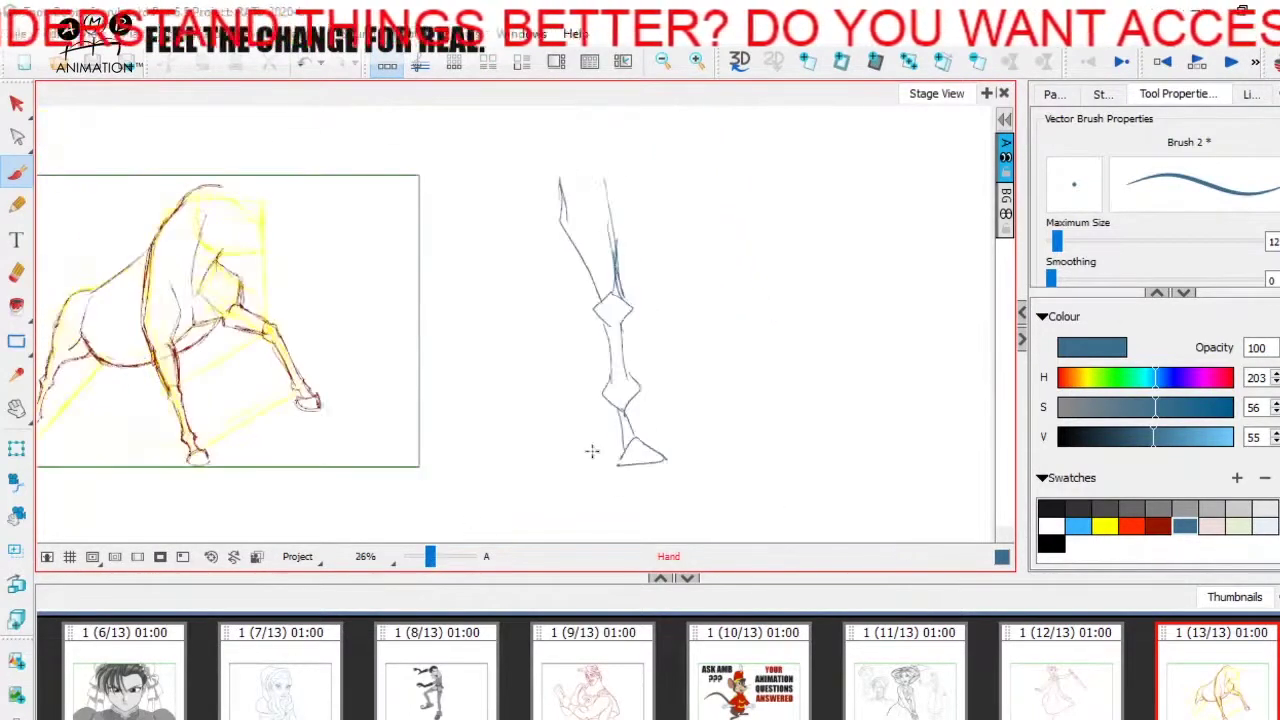
Draw a second blue diagram of a hind leg beside the first, with thigh curves, diamond joints, a narrow lower leg and a hoof.
left_click_drag(592, 445, 571, 488)
mouse_move(786, 186)
left_mouse_down()
mouse_move(817, 233)
mouse_move(762, 322)
left_mouse_up()
left_click_drag(700, 190, 708, 304)
left_click_drag(711, 222, 706, 334)
mouse_move(785, 308)
left_mouse_down()
mouse_move(706, 368)
mouse_move(730, 375)
mouse_move(738, 438)
left_mouse_up()
left_click_drag(712, 356, 718, 436)
mouse_move(732, 405)
left_mouse_down()
mouse_move(748, 450)
mouse_move(712, 430)
mouse_move(710, 345)
mouse_move(744, 340)
mouse_move(709, 364)
left_mouse_up()
key("space")
mouse_move(745, 420)
left_mouse_down()
mouse_move(723, 402)
mouse_move(730, 463)
left_mouse_up()
mouse_move(715, 474)
left_mouse_down()
mouse_move(754, 444)
mouse_move(772, 470)
left_mouse_up()
mouse_move(718, 316)
left_mouse_down()
mouse_move(786, 256)
mouse_move(760, 148)
left_mouse_up()
mouse_move(657, 163)
left_mouse_down()
mouse_move(692, 288)
mouse_move(687, 149)
left_mouse_up()
key("space")
mouse_move(759, 228)
left_mouse_down()
mouse_move(817, 257)
mouse_move(921, 251)
left_mouse_up()
Select the blue leg diagrams beside the horse and delete them.
left_click(17, 104)
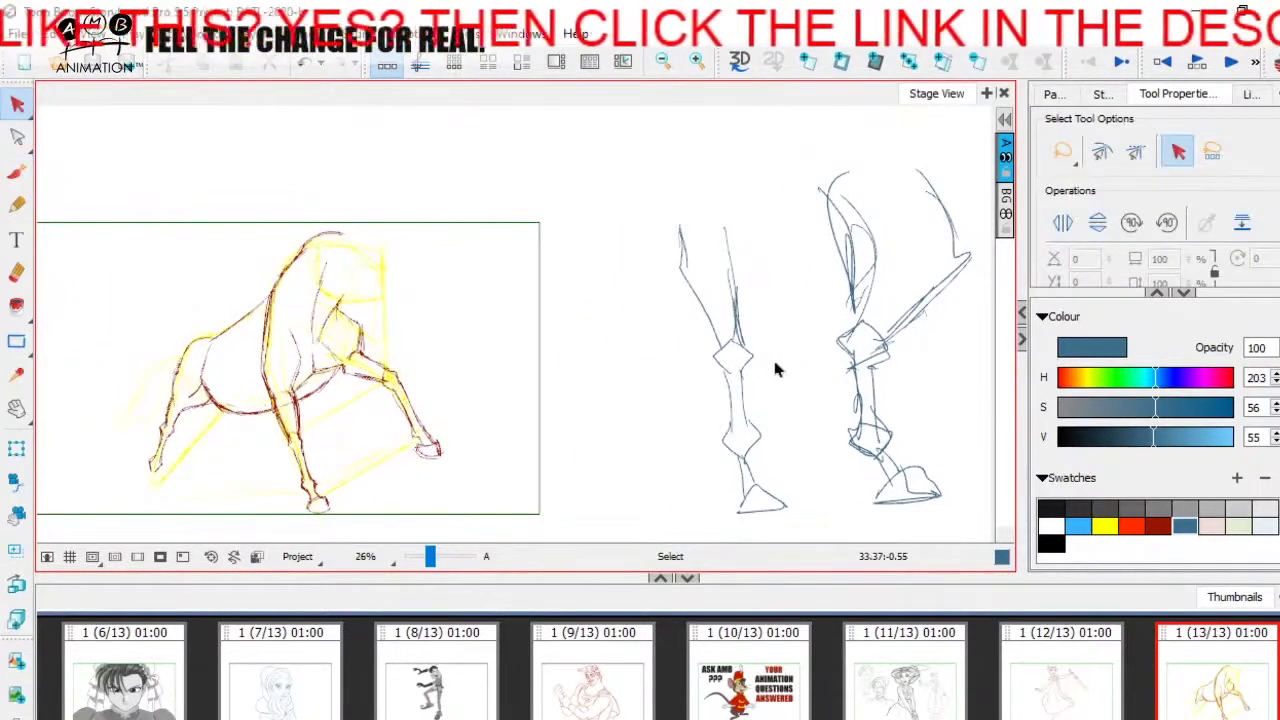
key("ctrl+a")
key("Delete")
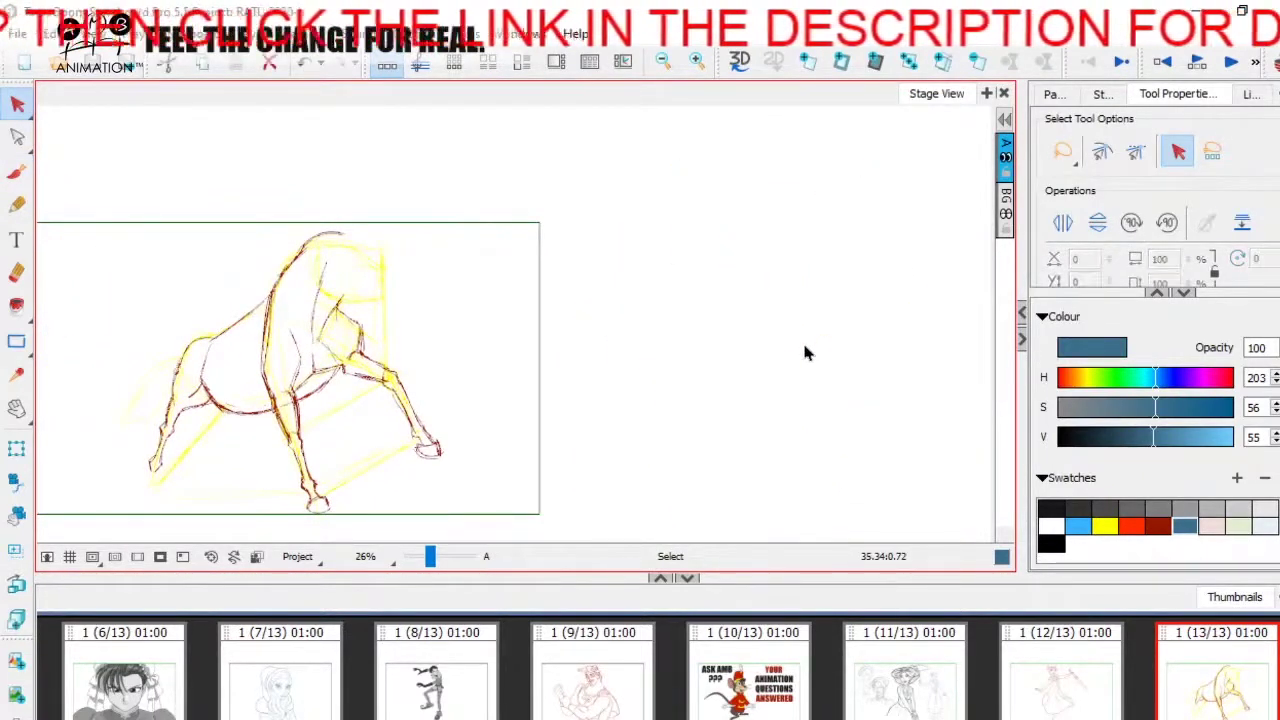
Return to the dark red brush and draw the fetlock and hoof of the rearmost hind leg.
left_click(1158, 526)
key("space")
left_click_drag(621, 396, 768, 366)
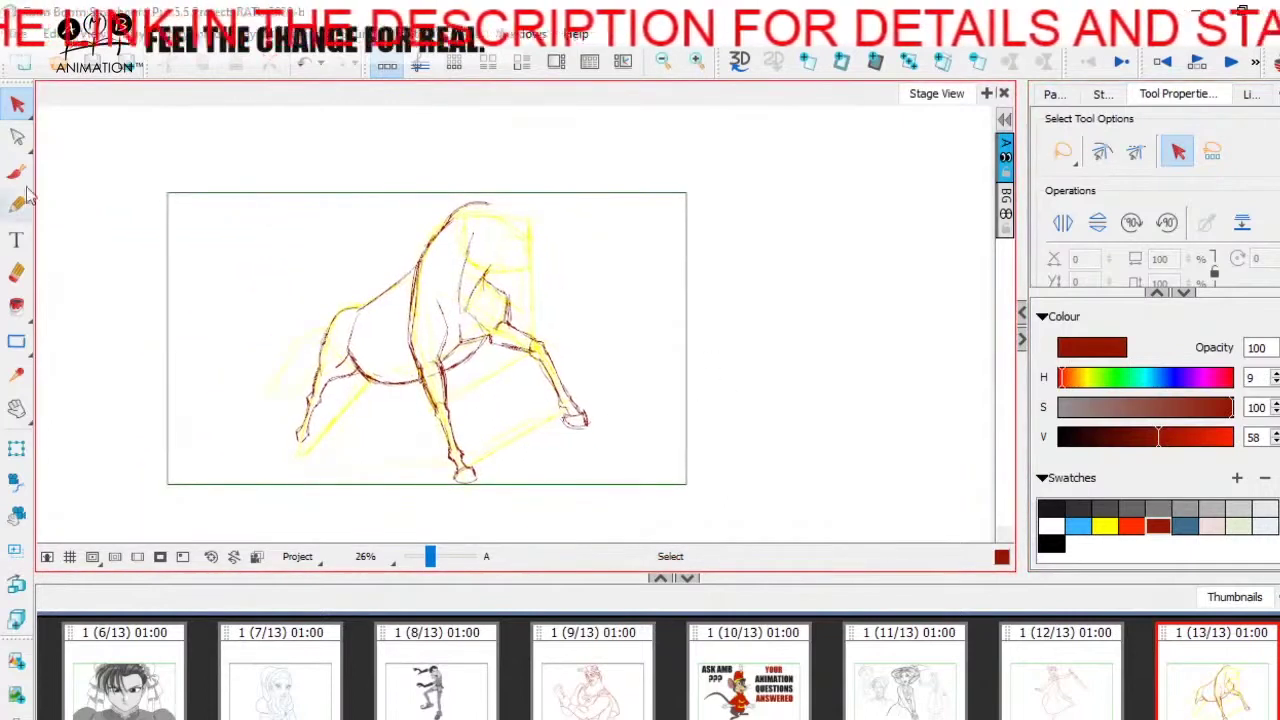
left_click(16, 172)
left_click_drag(430, 556, 433, 556)
left_click_drag(376, 508, 503, 432)
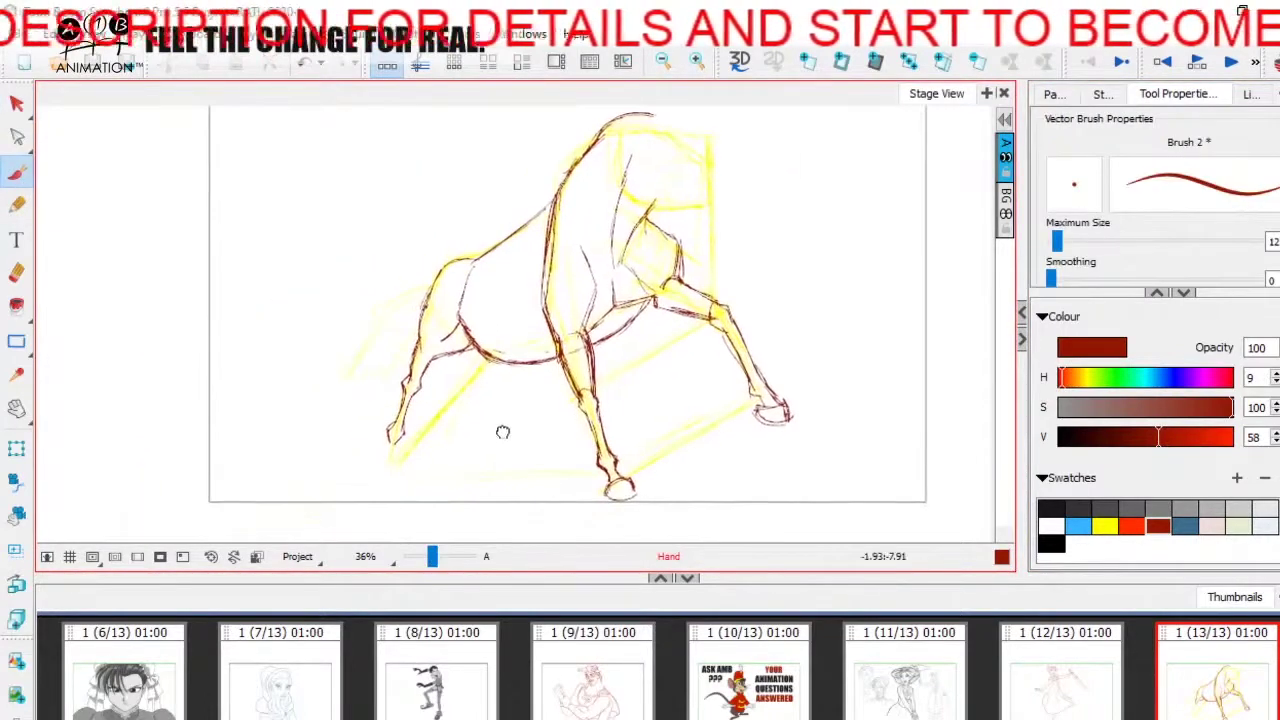
left_click_drag(432, 556, 434, 556)
mouse_move(450, 440)
left_mouse_down()
mouse_move(463, 409)
mouse_move(455, 374)
left_mouse_up()
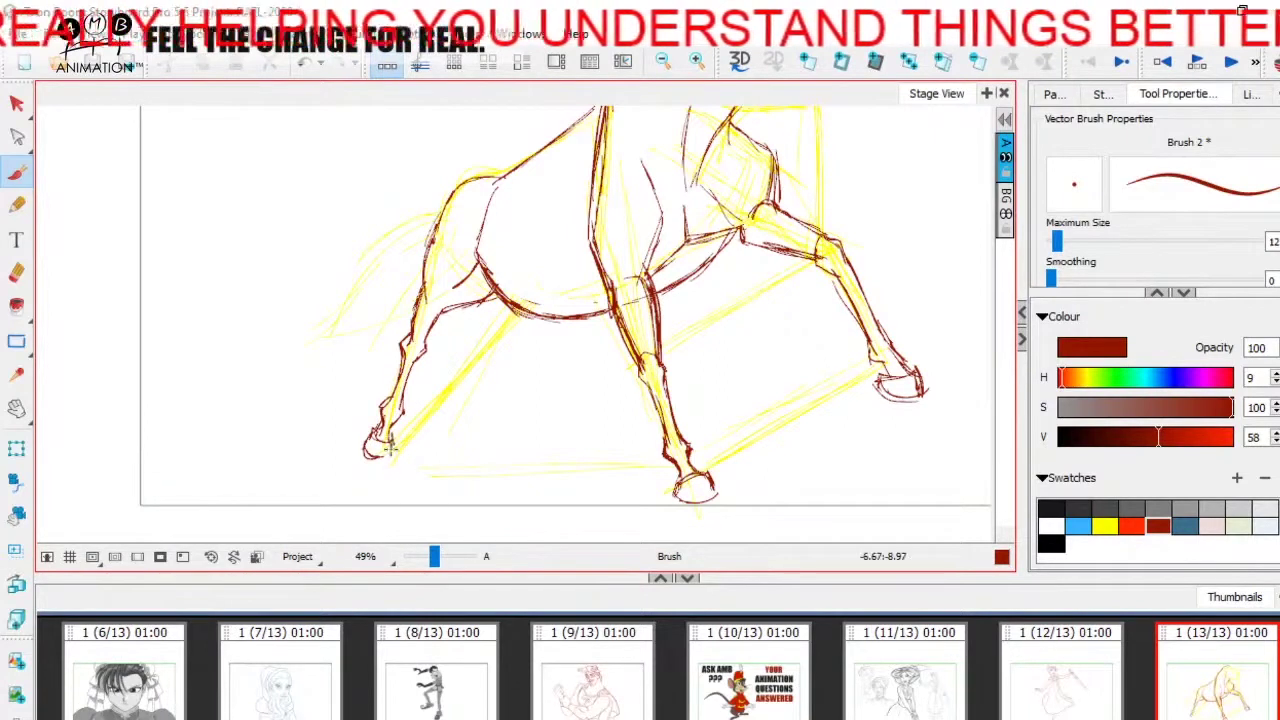
Rough in the second hind leg with a hoof mark, lower-leg lines, the hock and thigh edges rising to the belly.
key("space")
left_click_drag(481, 457, 470, 466)
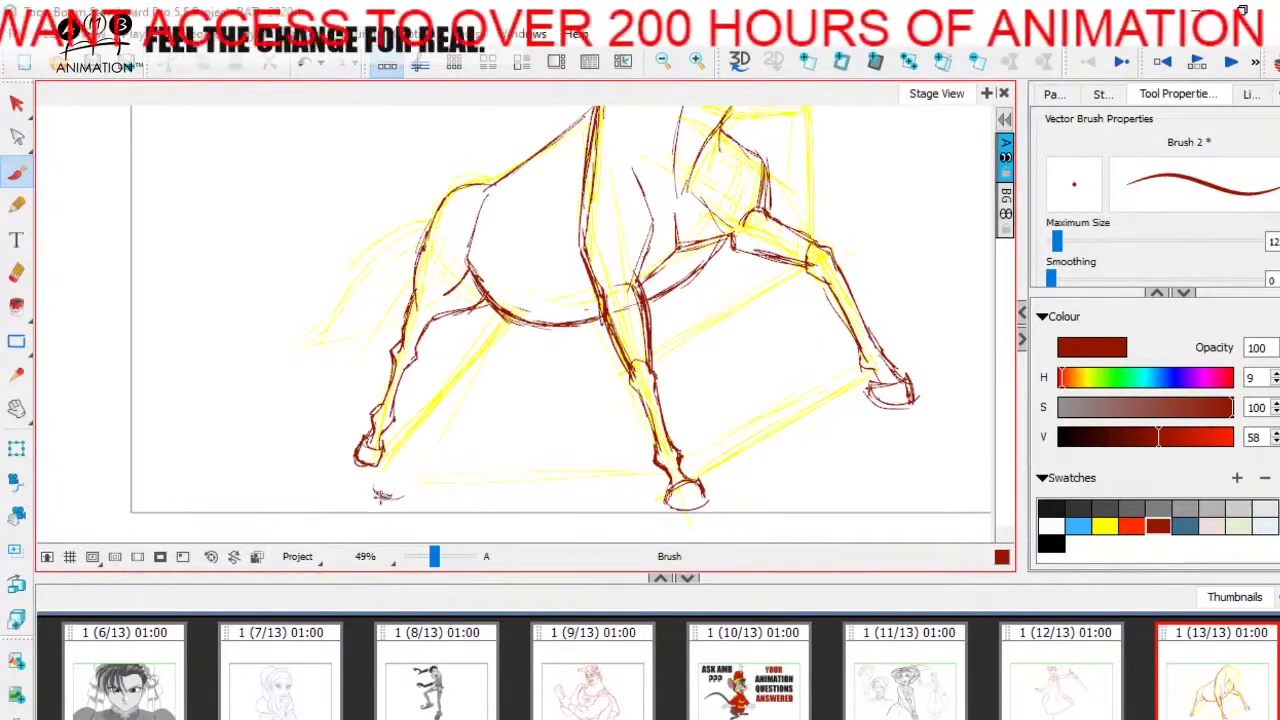
left_click_drag(410, 451, 450, 389)
left_click_drag(511, 289, 486, 334)
left_click_drag(446, 394, 392, 473)
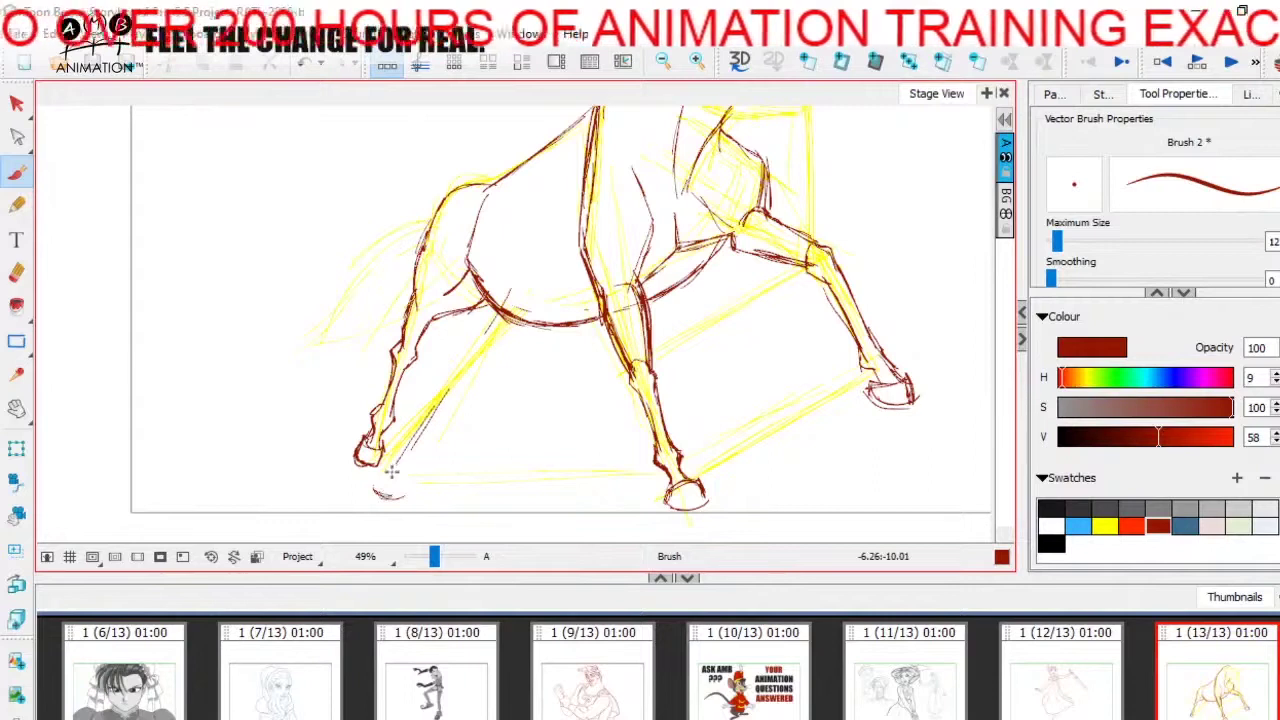
mouse_move(489, 292)
left_mouse_down()
mouse_move(468, 349)
mouse_move(440, 373)
left_mouse_up()
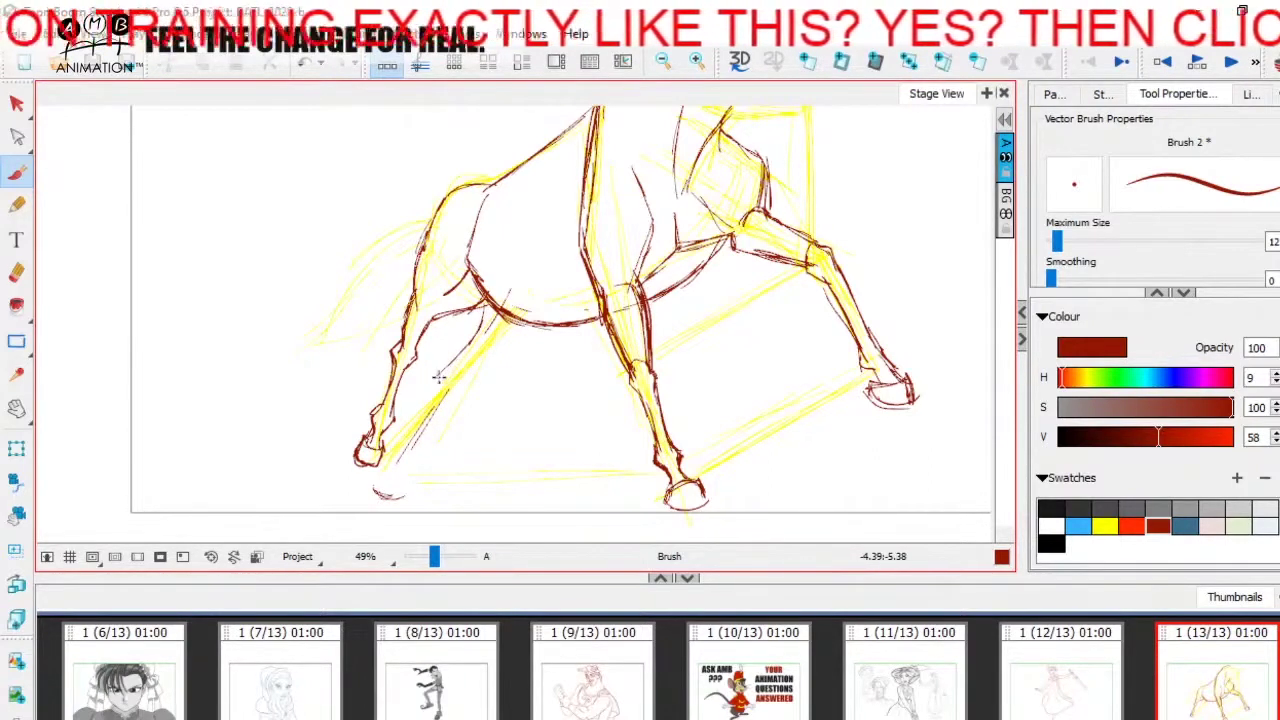
left_click_drag(438, 381, 482, 366)
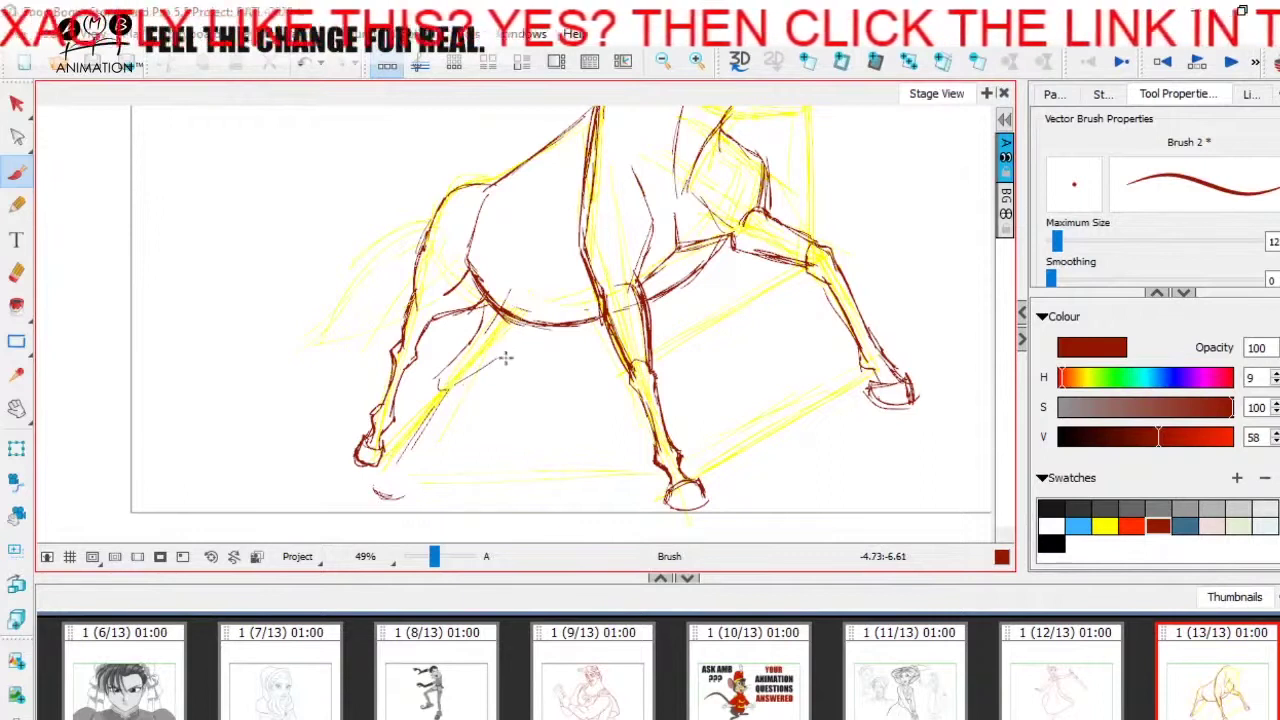
mouse_move(542, 332)
left_mouse_down()
mouse_move(449, 390)
mouse_move(545, 331)
left_mouse_up()
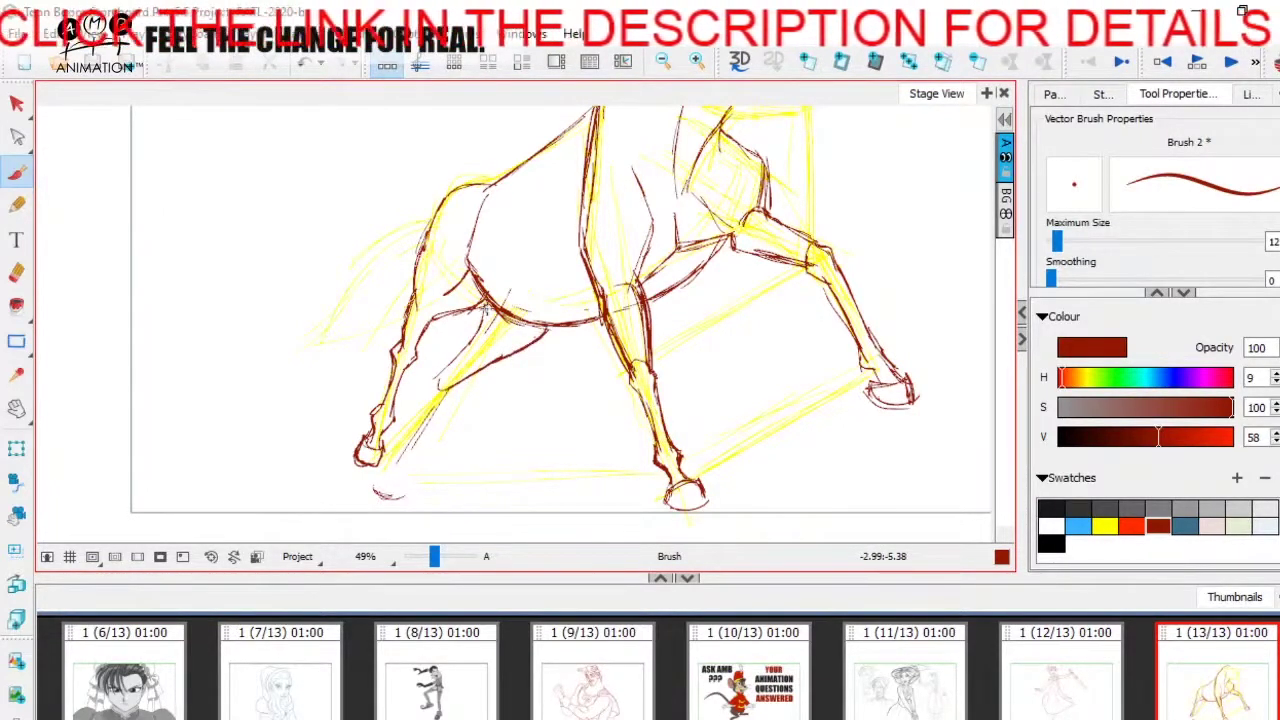
Try bone lines with joint circles running from the flank through the second hind leg's thigh.
mouse_move(548, 235)
left_mouse_down()
mouse_move(510, 286)
mouse_move(496, 370)
mouse_move(436, 406)
mouse_move(498, 370)
left_mouse_up()
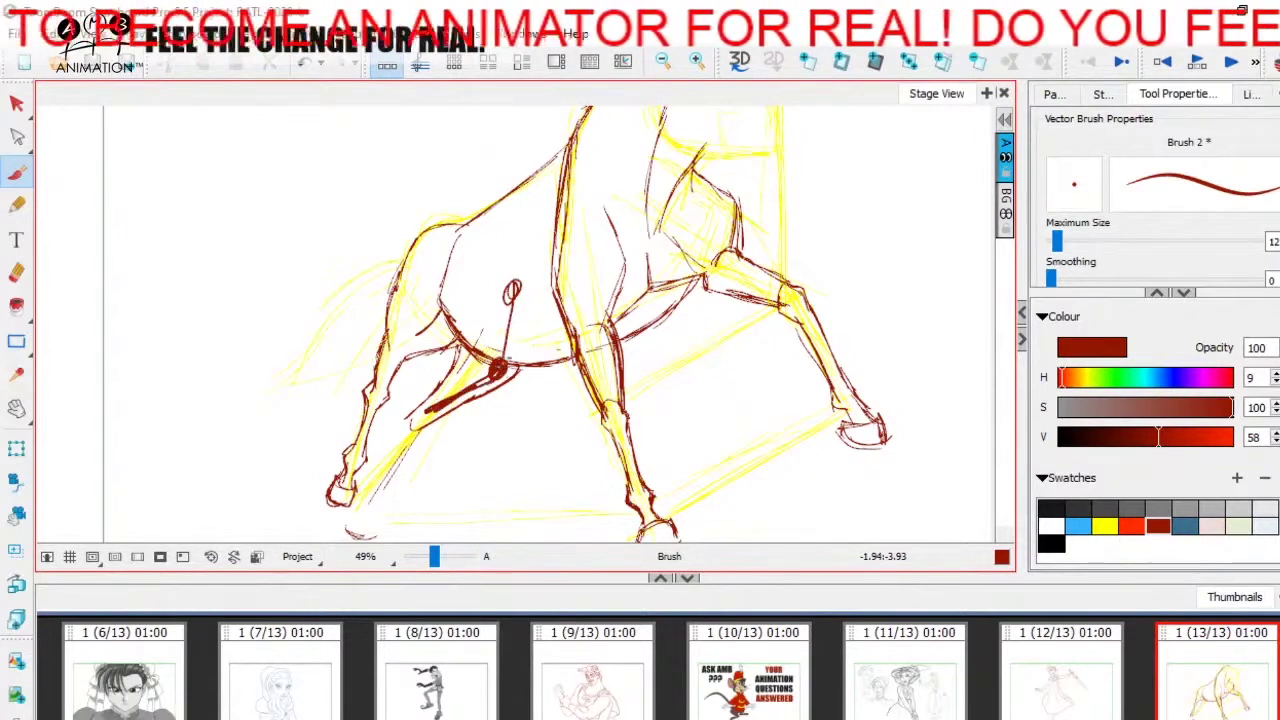
key("ctrl+z")
Draw the second hind leg's lower leg from the hock down to the fetlock and hoof.
key("space")
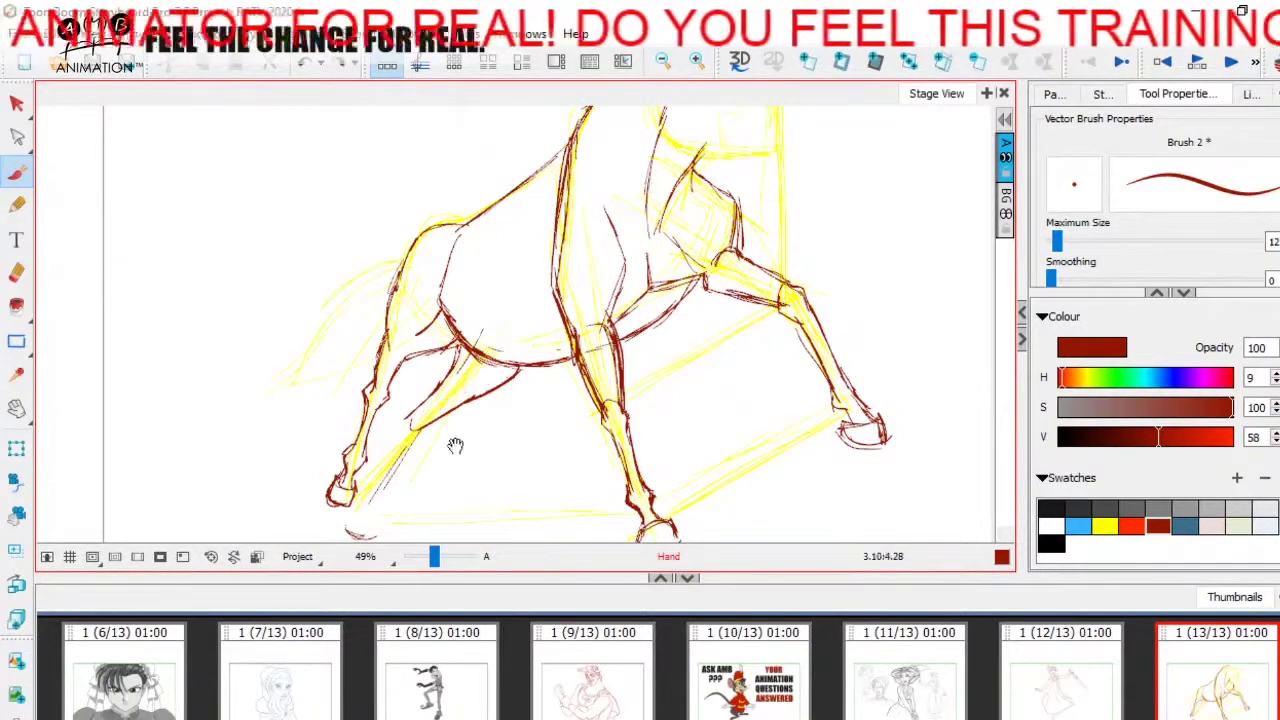
left_click_drag(454, 446, 496, 375)
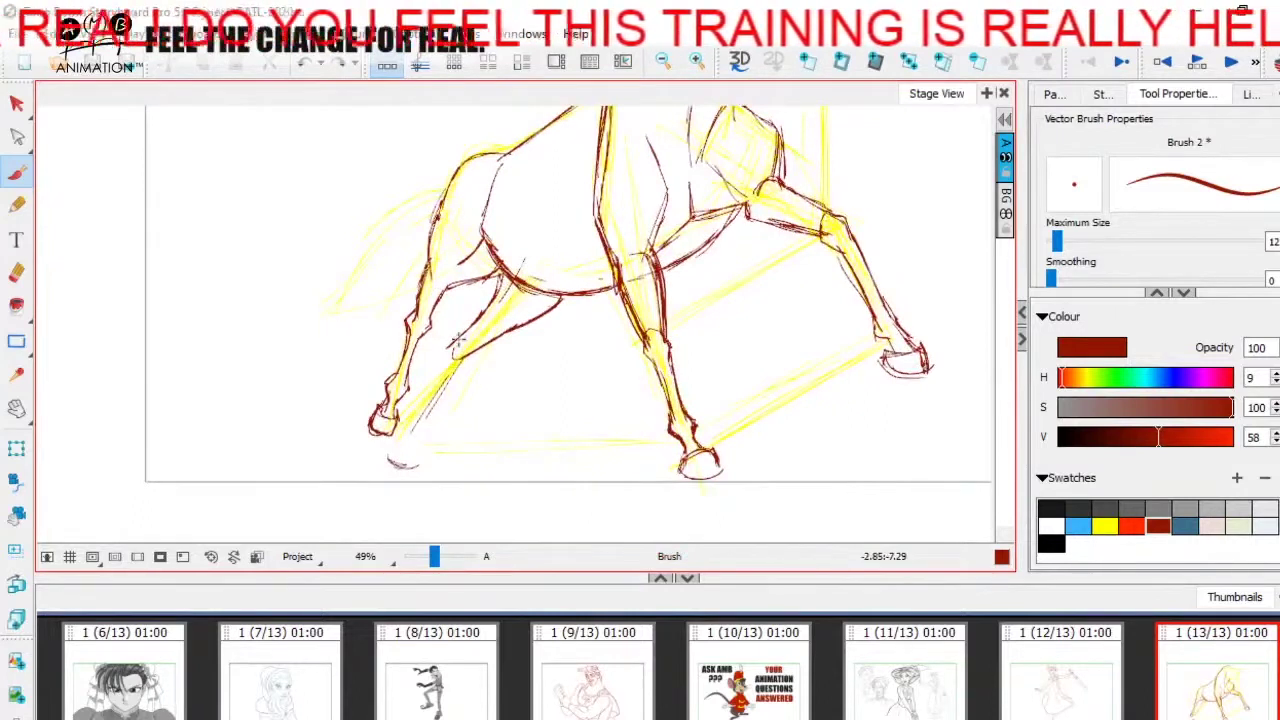
mouse_move(451, 347)
left_mouse_down()
mouse_move(406, 430)
mouse_move(424, 420)
left_mouse_up()
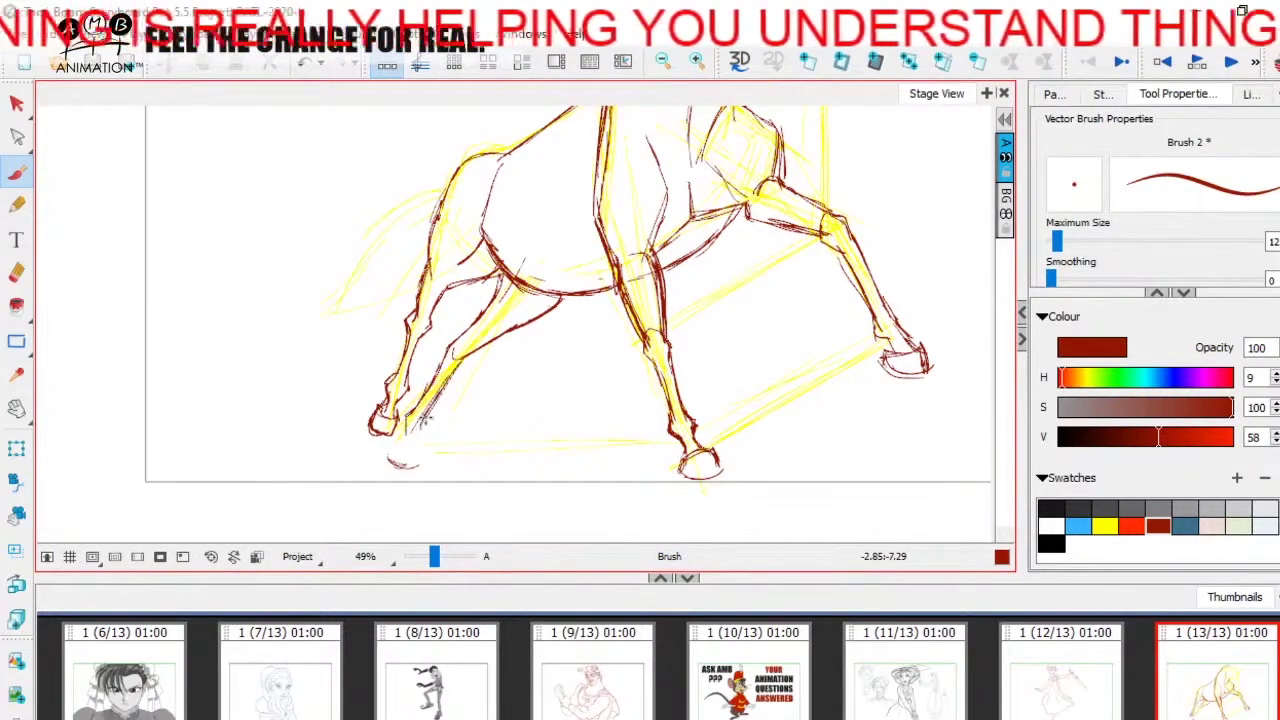
mouse_move(420, 432)
left_mouse_down()
mouse_move(380, 454)
mouse_move(372, 478)
mouse_move(398, 470)
mouse_move(392, 480)
left_mouse_up()
scroll(500, 414, "up", 2)
left_click_drag(434, 556, 433, 560)
left_click_drag(500, 413, 497, 467)
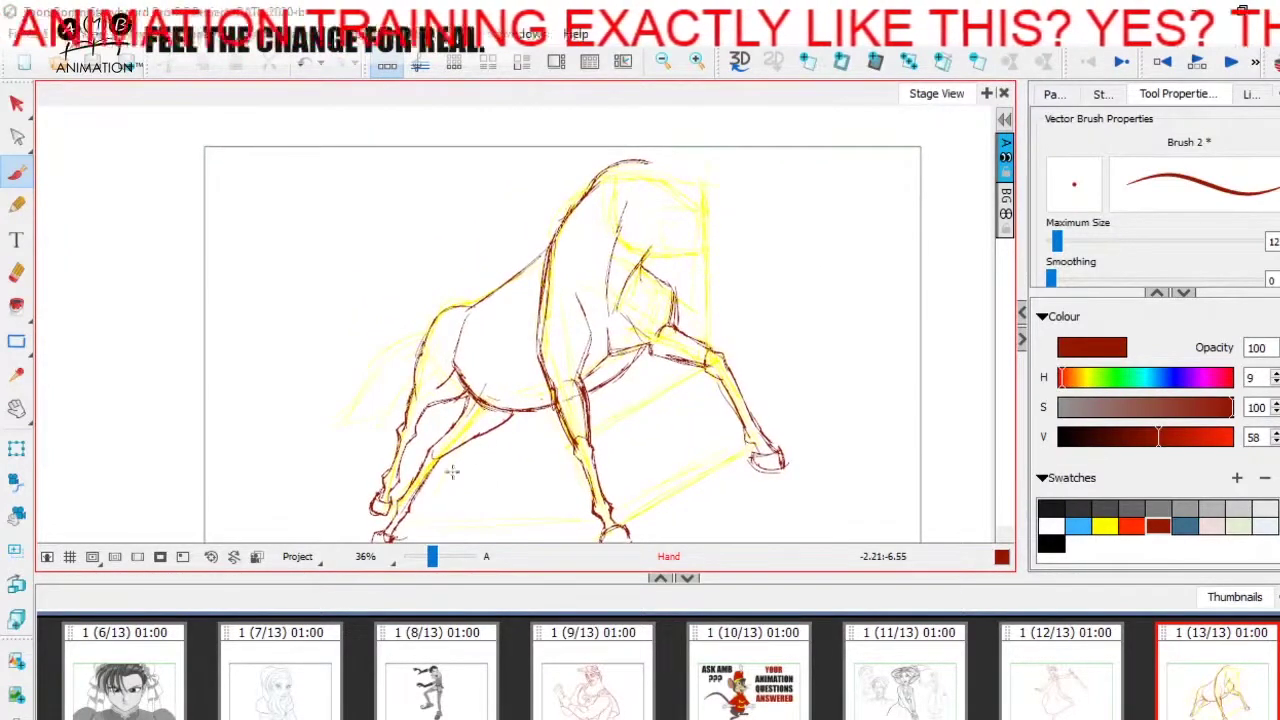
left_click_drag(431, 562, 433, 557)
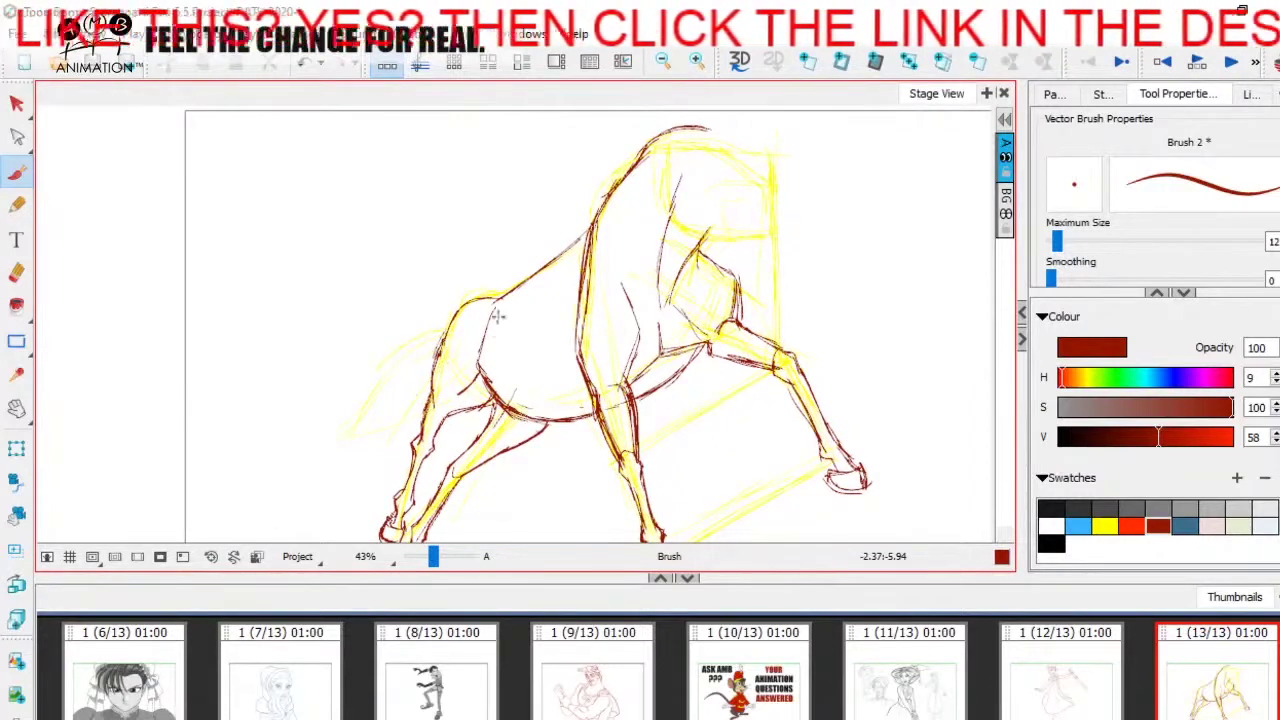
mouse_move(490, 341)
left_mouse_down()
mouse_move(476, 340)
mouse_move(520, 320)
mouse_move(502, 312)
mouse_move(492, 330)
mouse_move(430, 349)
mouse_move(398, 380)
mouse_move(492, 331)
mouse_move(356, 410)
left_mouse_up()
key("ctrl+z")
key("ctrl+z")
key("ctrl+z")
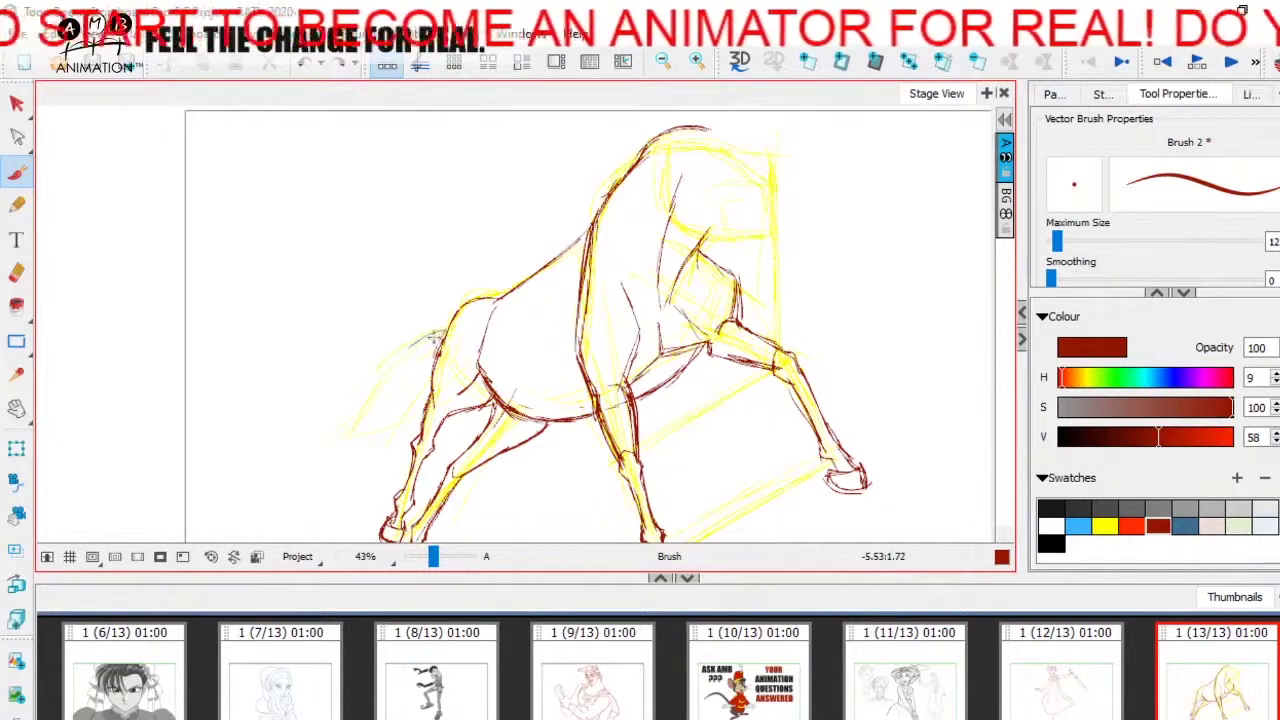
Draw the flowing tail from the rump with curved upper and lower edges and separate pointed strands at the tip.
mouse_move(440, 330)
left_mouse_down()
mouse_move(330, 440)
mouse_move(430, 382)
left_mouse_up()
left_click_drag(451, 269, 354, 286)
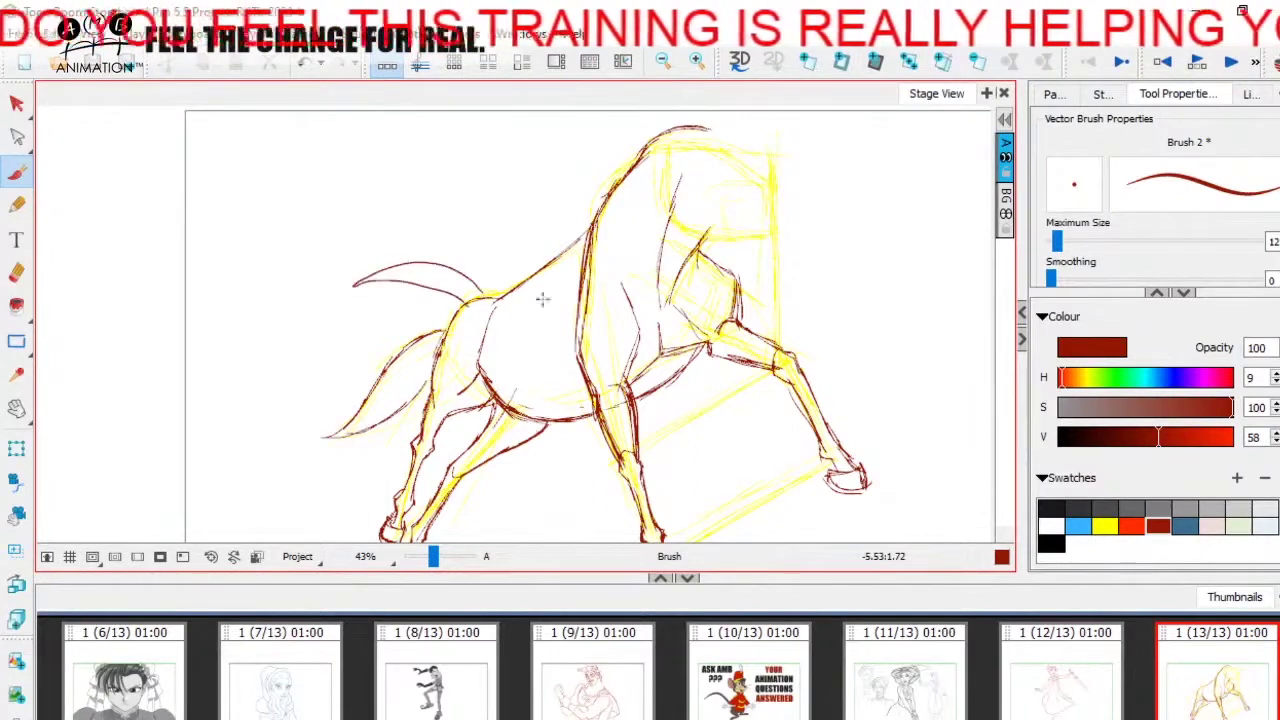
key("ctrl+z")
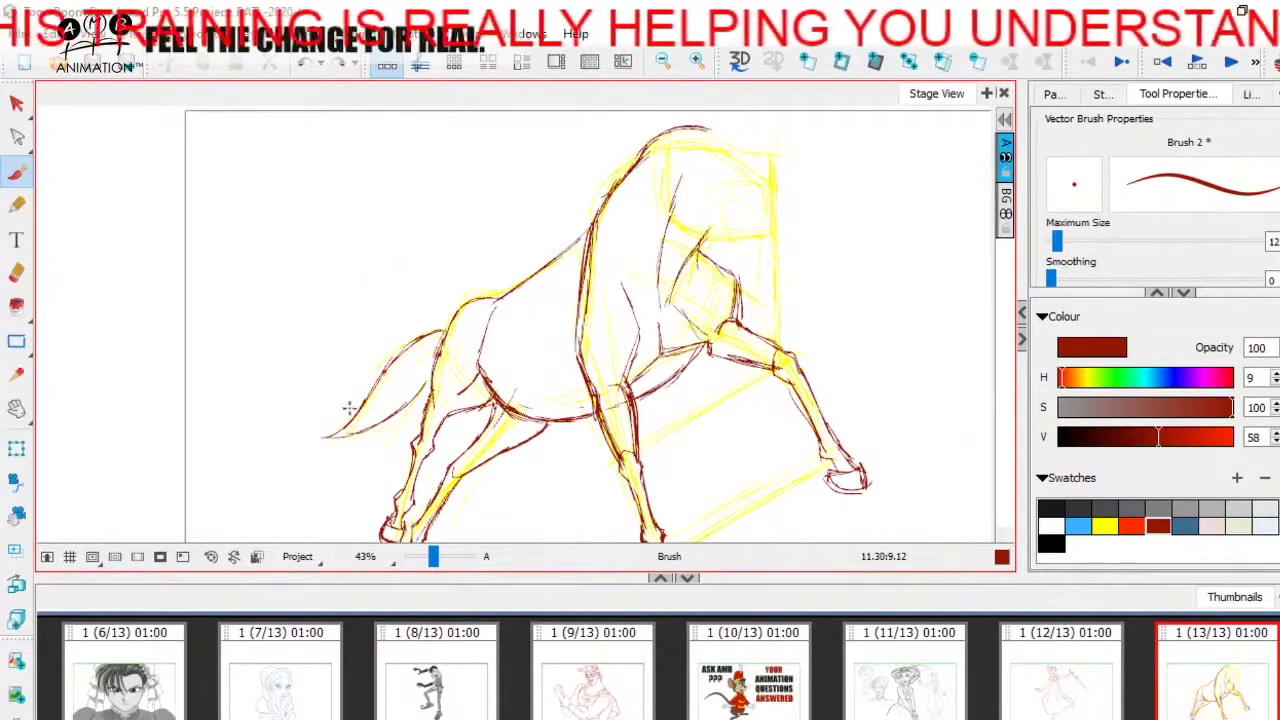
left_click_drag(373, 385, 332, 410)
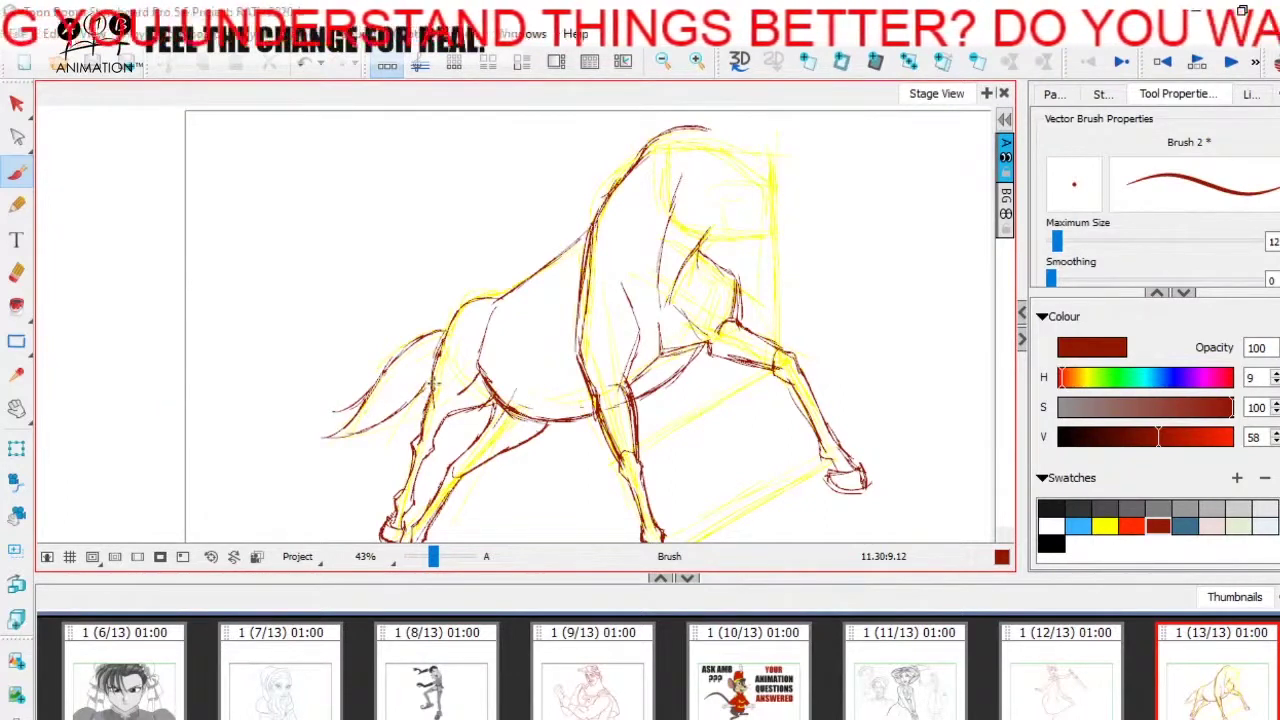
left_click_drag(429, 386, 372, 455)
Erase the stray doubled lines along the shoulder and the upper part of the planted foreleg.
key("space")
left_click_drag(670, 436, 529, 451)
left_click_drag(433, 557, 433, 556)
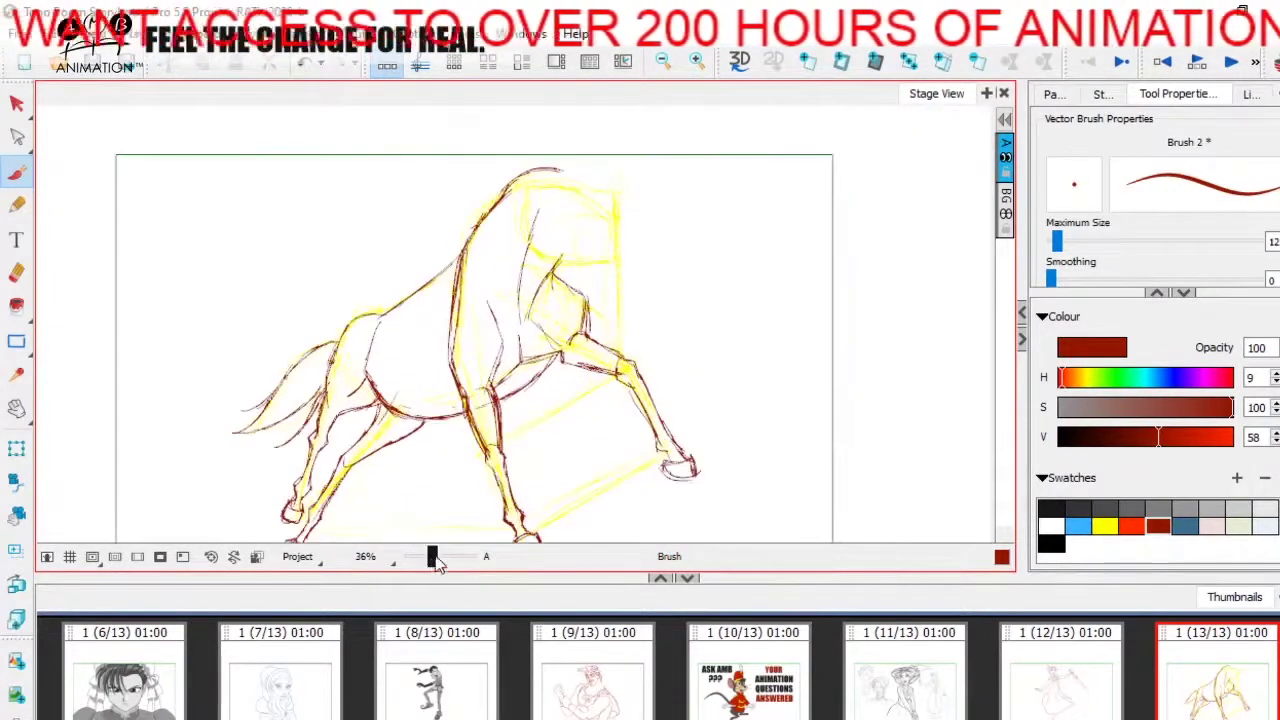
key("space")
left_click_drag(556, 421, 563, 362)
left_click_drag(537, 442, 556, 473)
left_click_drag(433, 558, 435, 559)
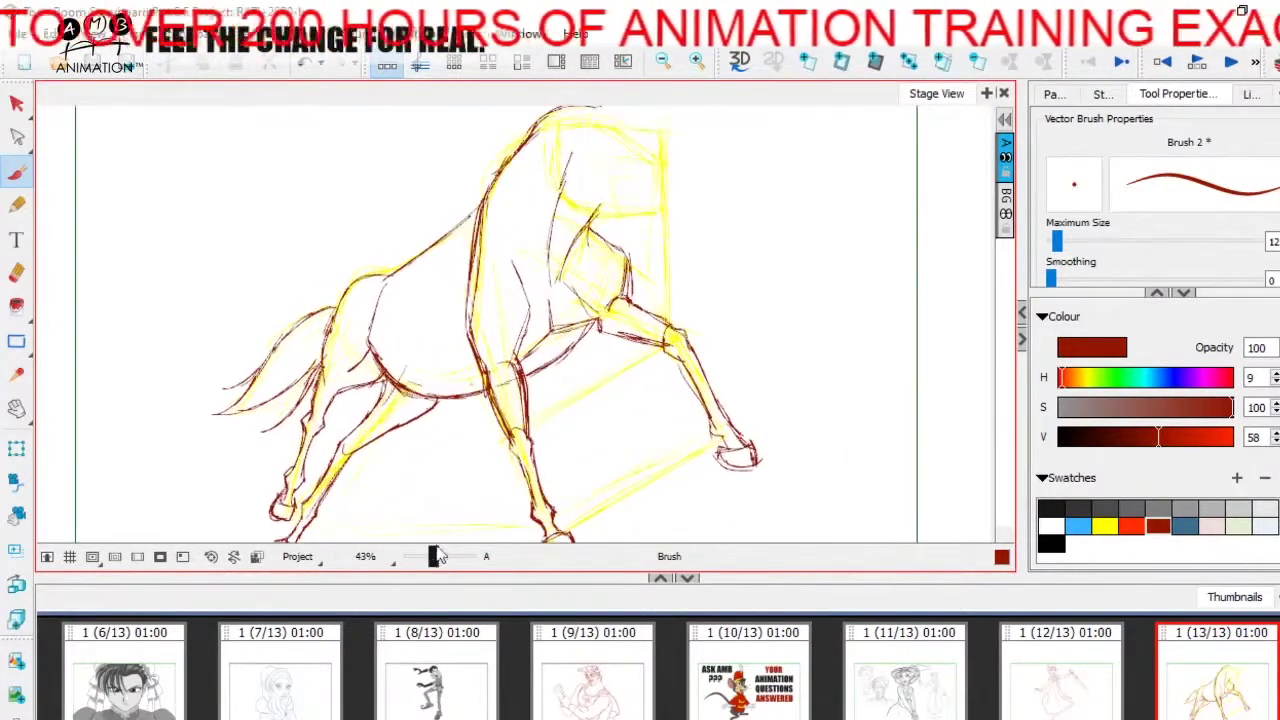
left_click(16, 272)
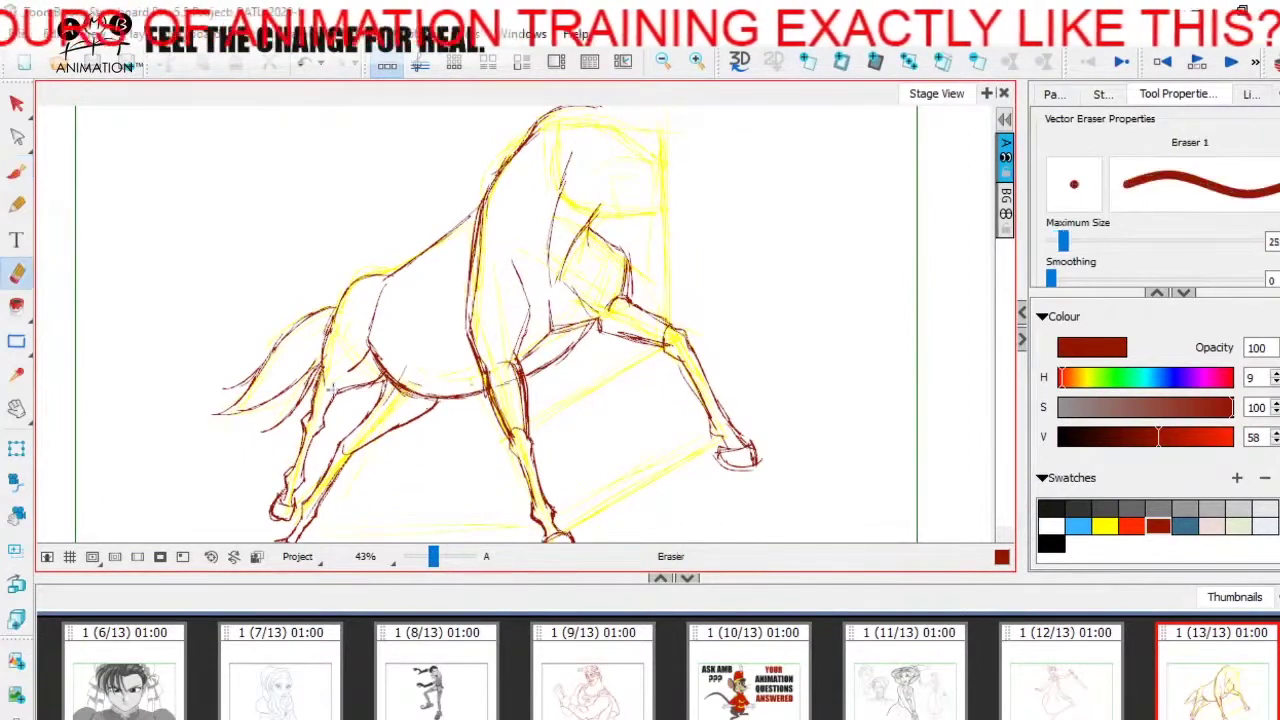
left_click_drag(490, 402, 514, 426)
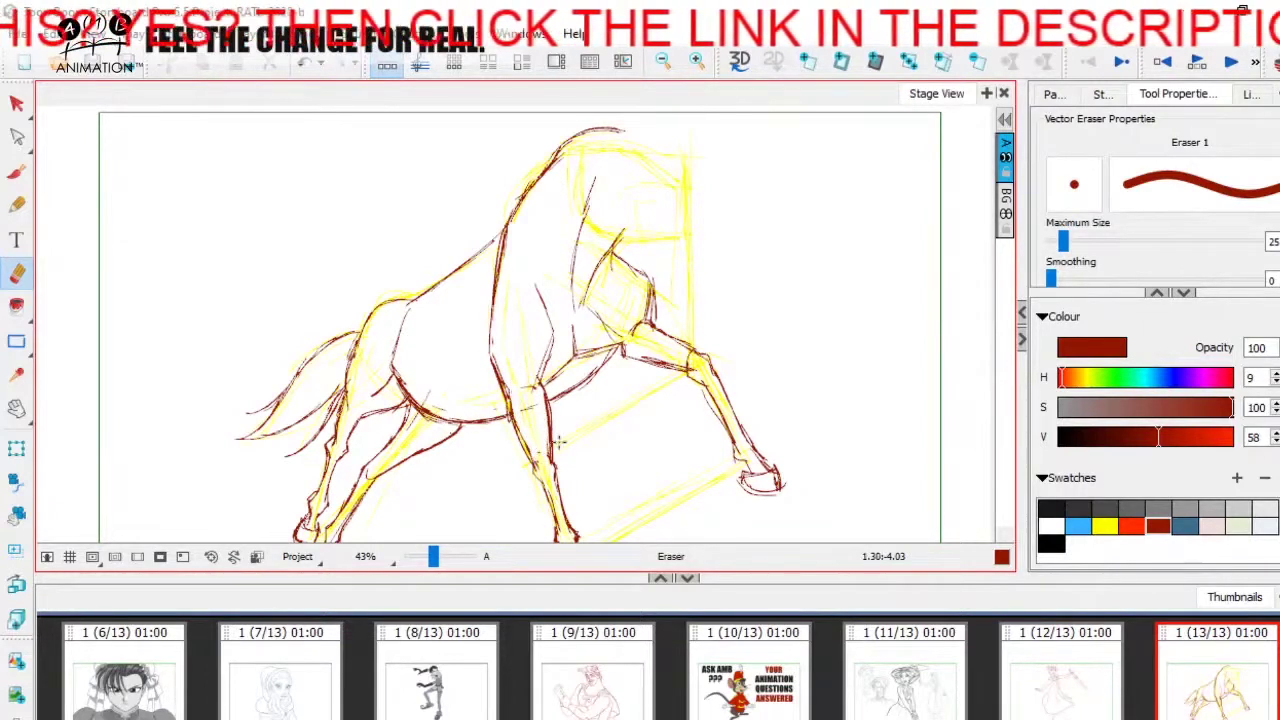
scroll(543, 430, "up", 3)
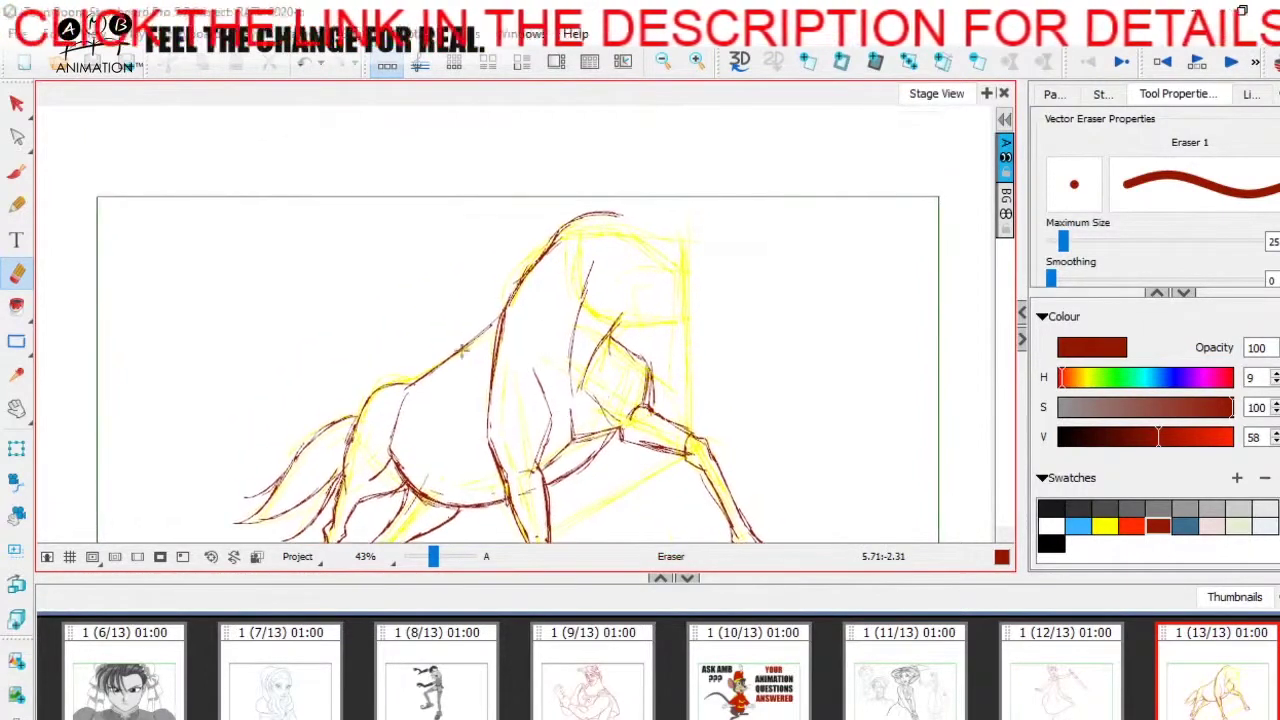
Strengthen the back line up to the withers with the dark red brush and save the project.
left_click(16, 172)
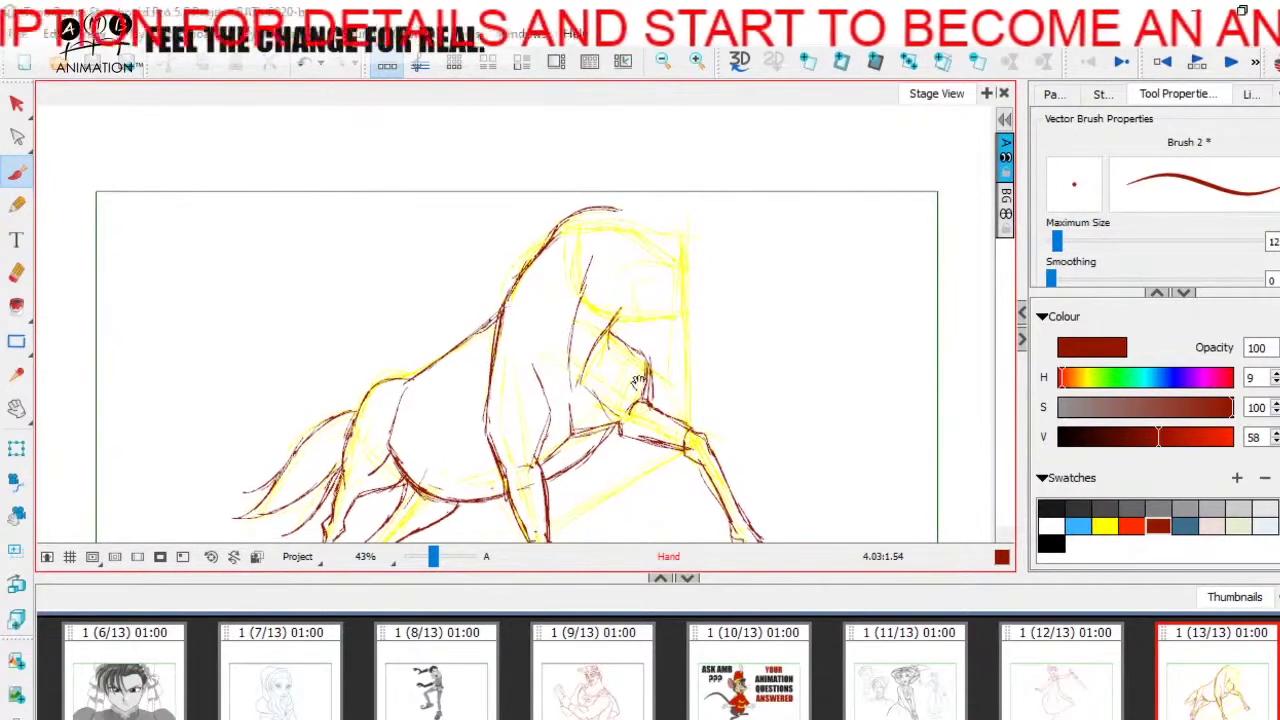
scroll(504, 513, "down", 3)
left_click_drag(433, 558, 431, 558)
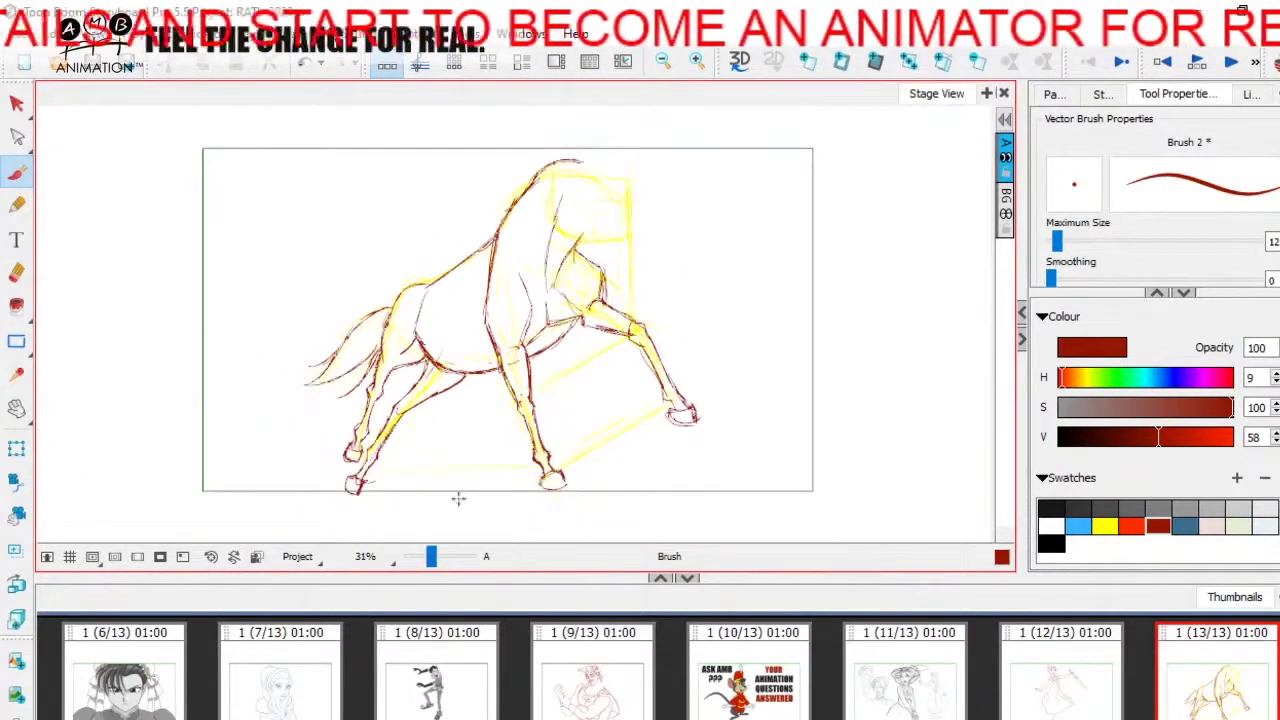
key("ctrl+s")
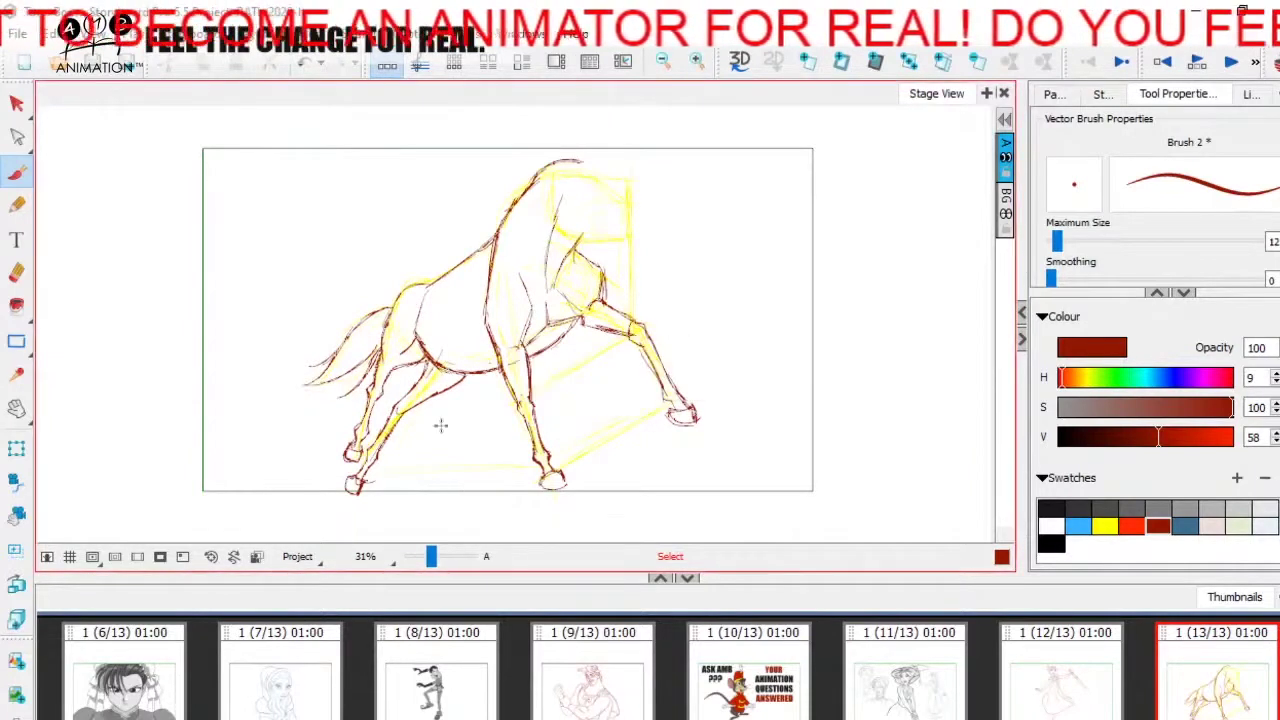
Clean up the neck's crest line with the eraser and redraw it in dark red over the top of the head.
left_click_drag(432, 560, 434, 558)
left_click_drag(572, 388, 515, 495)
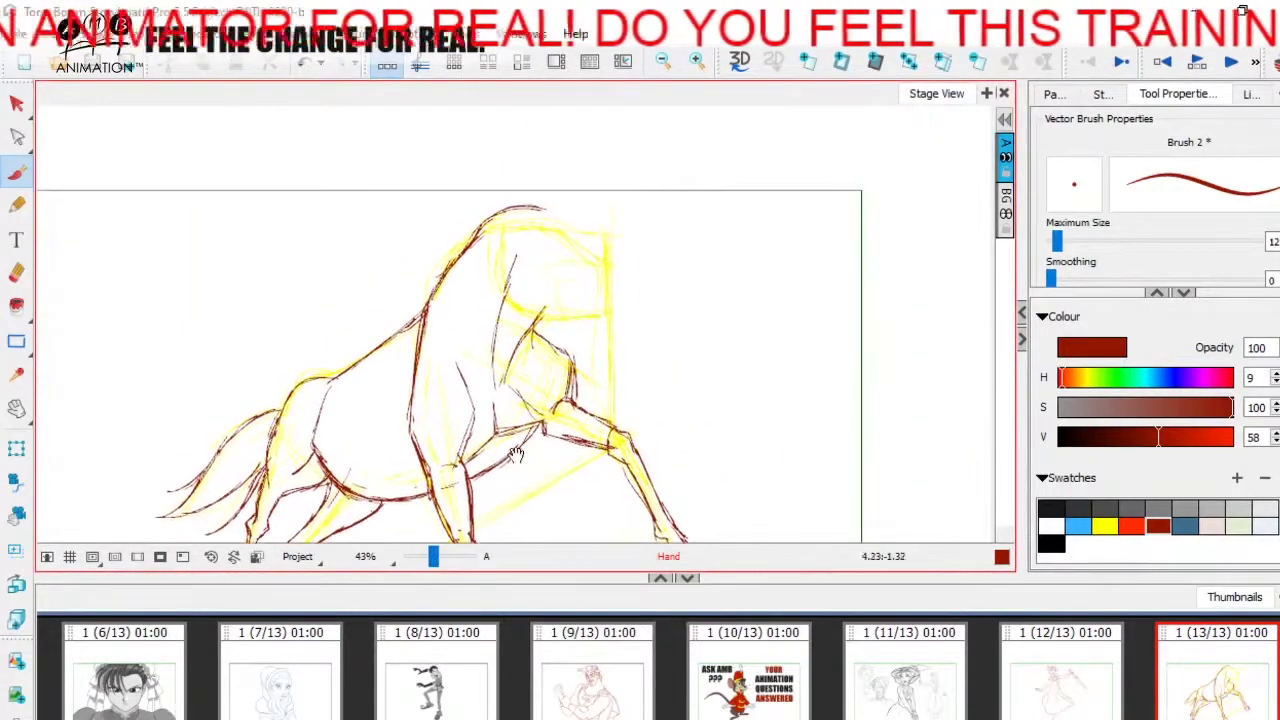
key("alt+e")
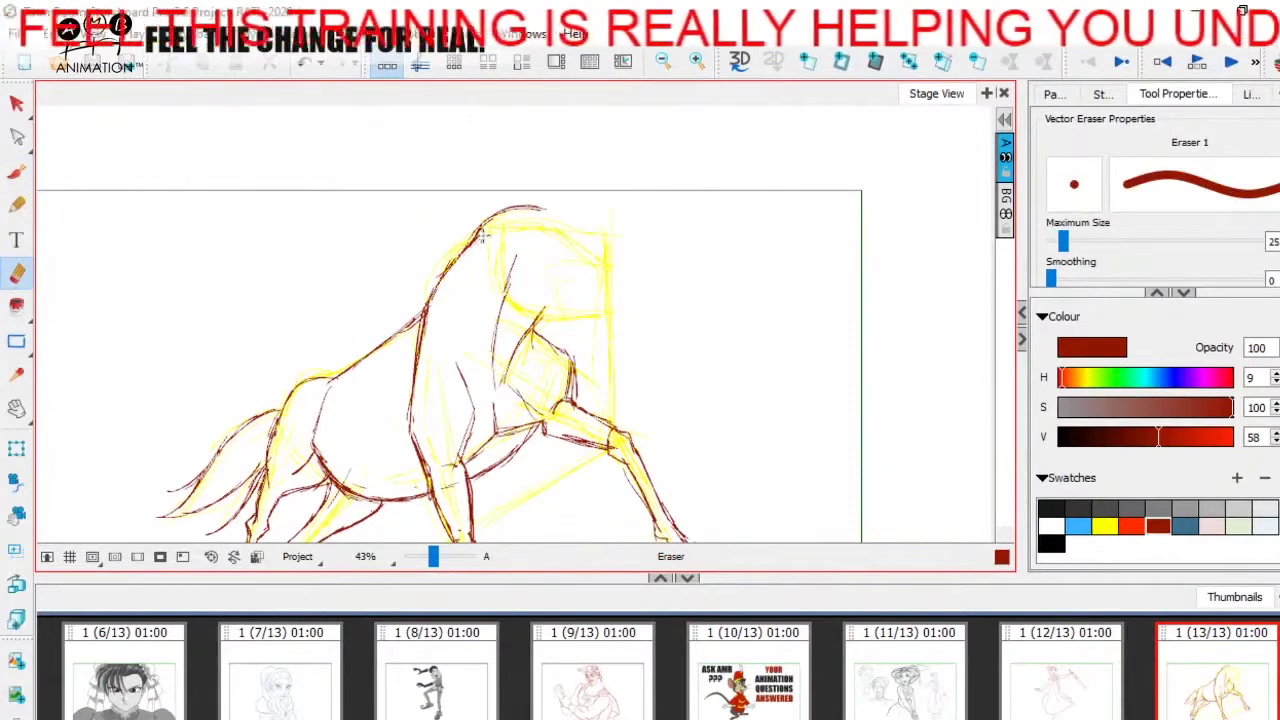
key("alt+b")
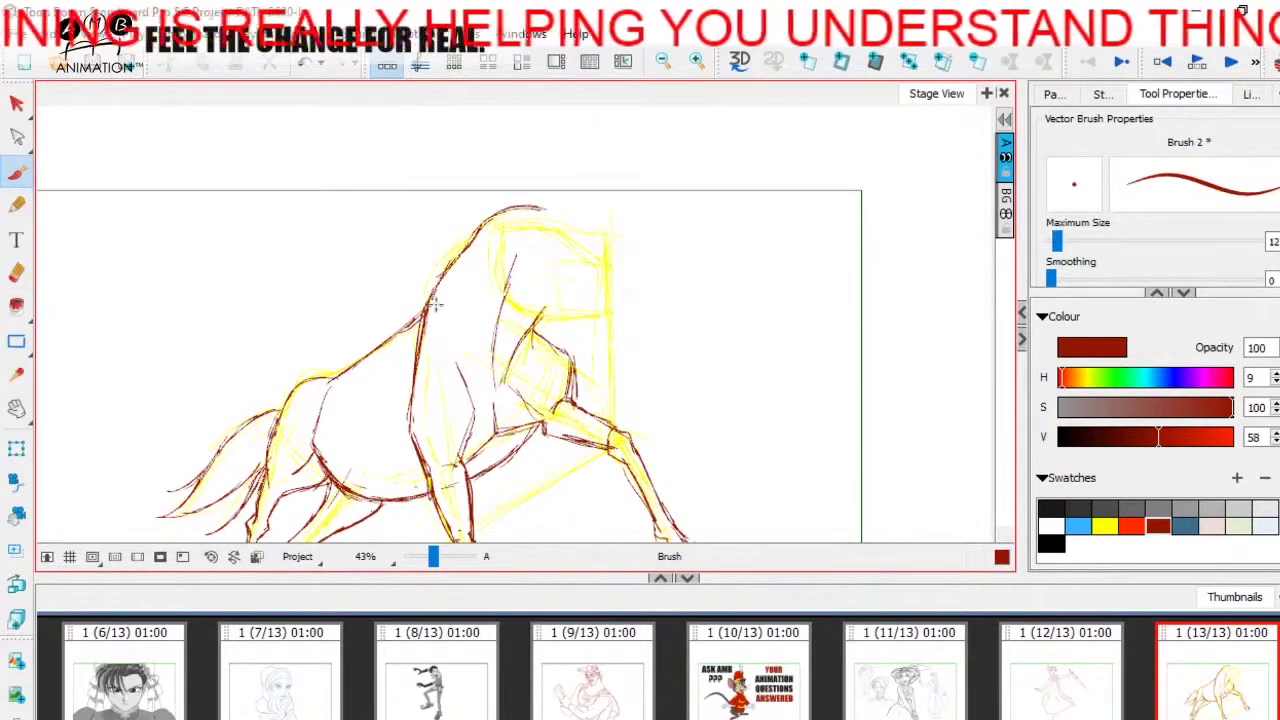
key("space")
mouse_move(497, 217)
left_mouse_down()
mouse_move(484, 243)
mouse_move(548, 235)
left_mouse_up()
left_click_drag(474, 247, 540, 232)
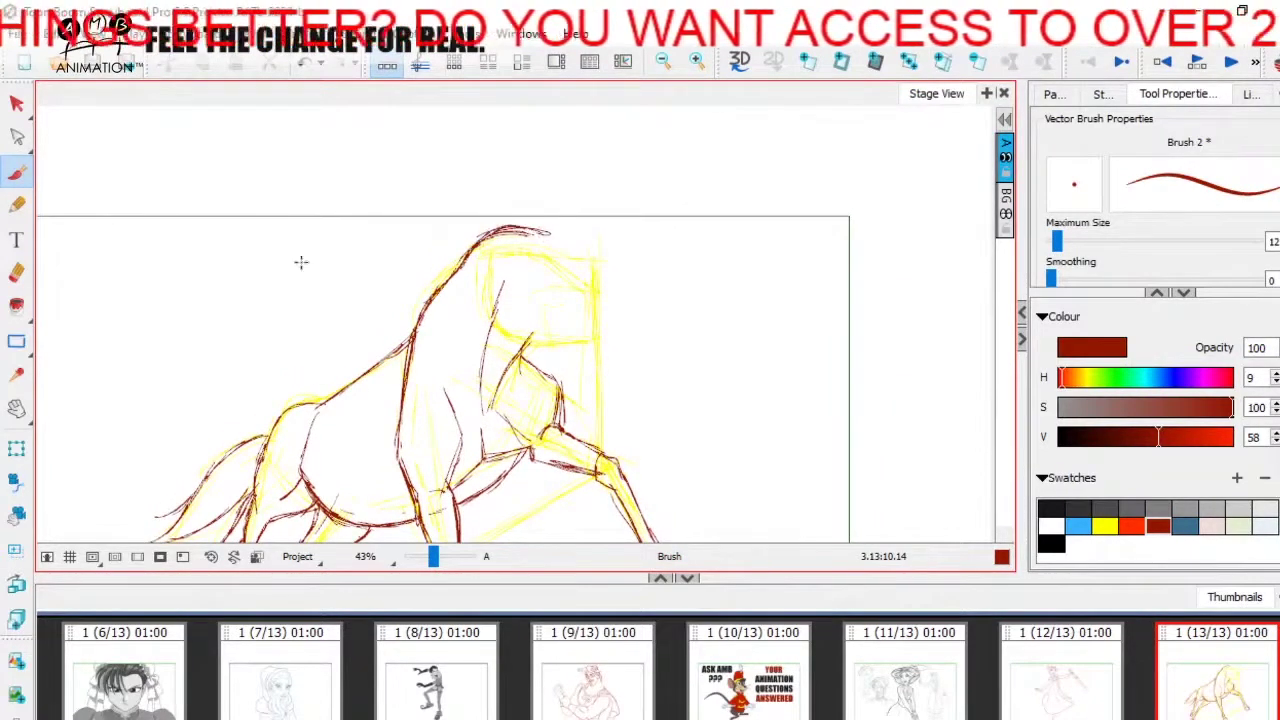
Erase the stray doubled strokes at the front end of the crest line and redraw it in dark red over the head.
left_click(17, 274)
key("space")
mouse_move(713, 287)
left_mouse_down()
mouse_move(686, 254)
mouse_move(726, 309)
left_mouse_up()
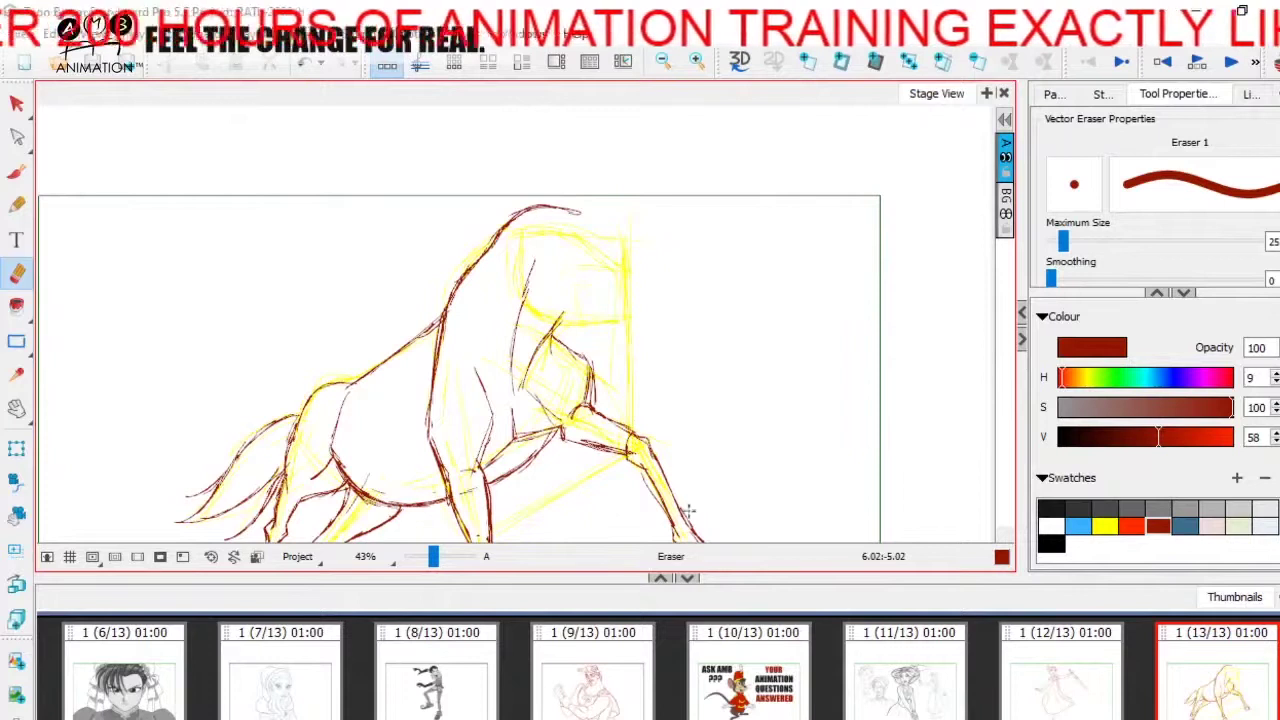
left_click(18, 174)
key("space")
left_click_drag(614, 316, 583, 333)
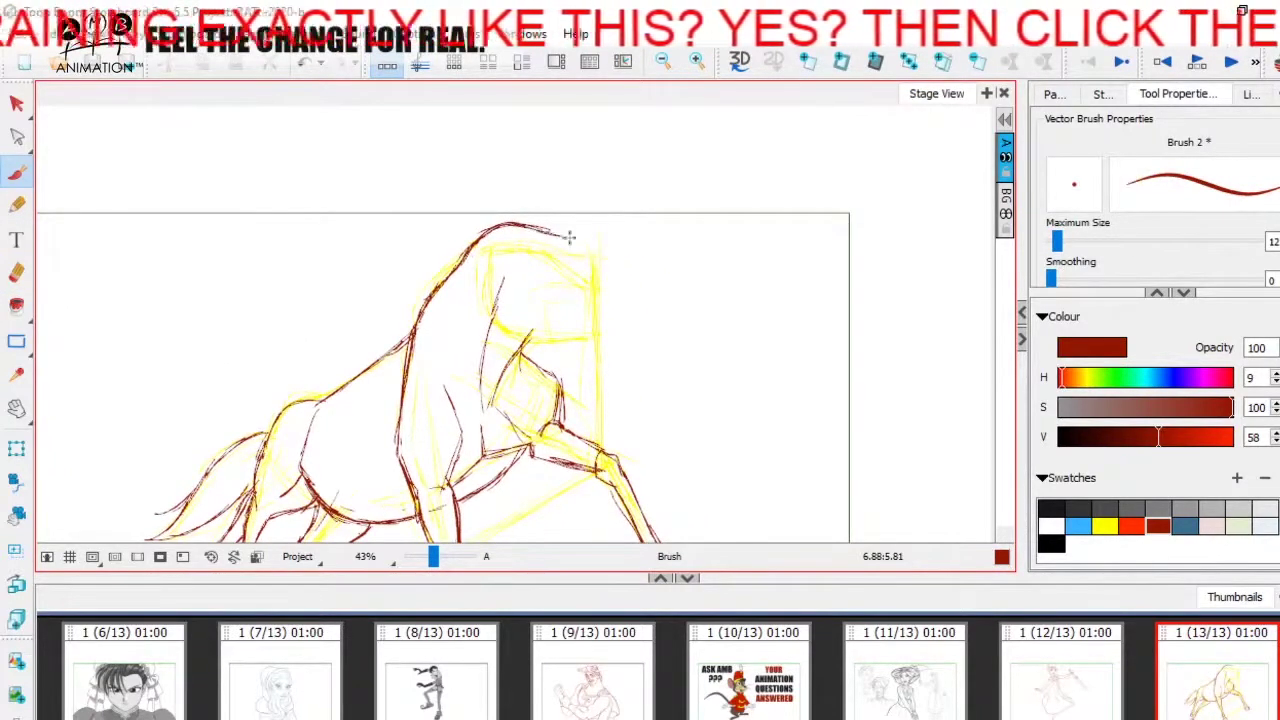
key("space")
left_click_drag(629, 346, 622, 354)
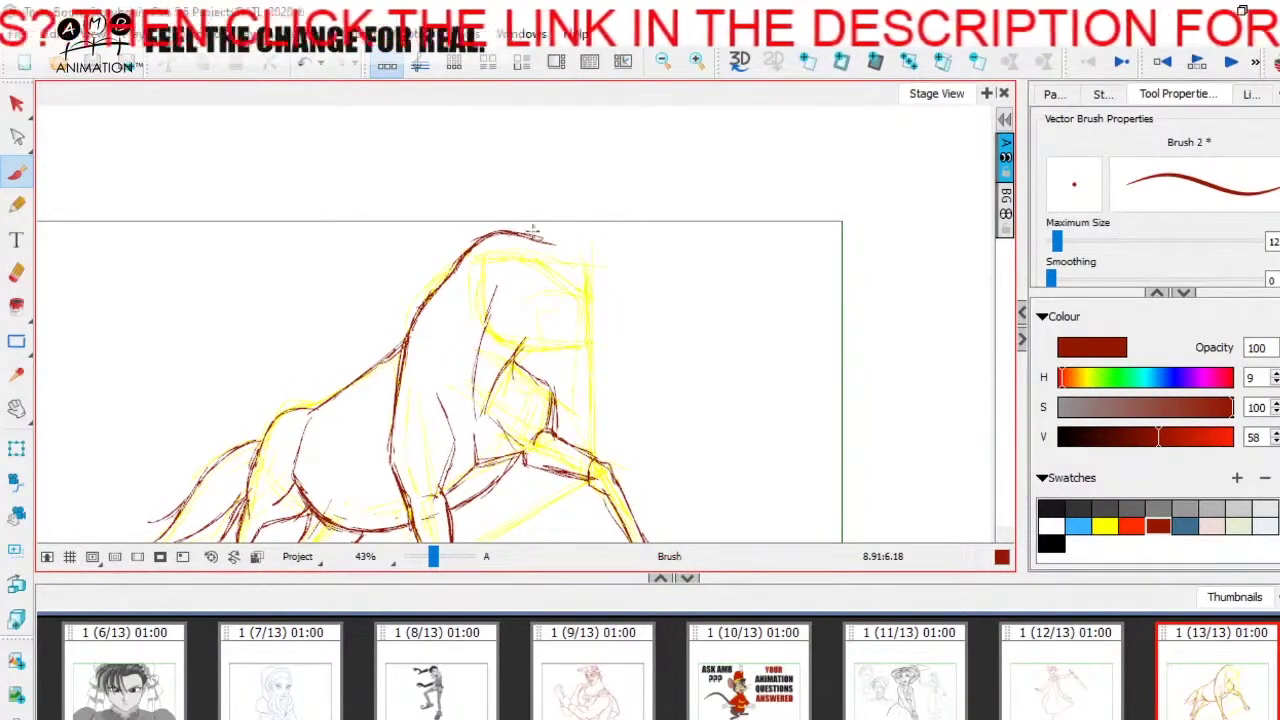
mouse_move(500, 236)
left_mouse_down()
mouse_move(612, 245)
mouse_move(540, 243)
left_mouse_up()
left_click(16, 272)
Block in a rectangular head box in blue, extending forward from the end of the crest line.
left_click(1184, 526)
key("alt+b")
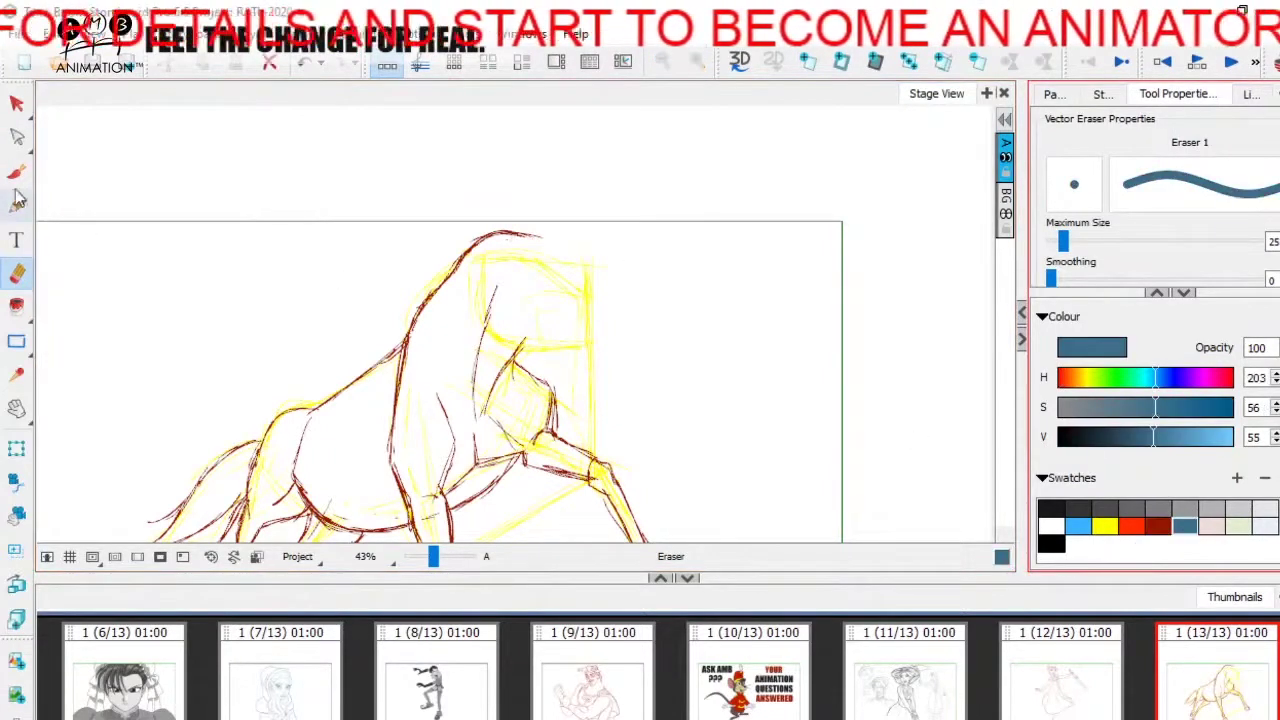
left_click_drag(595, 284, 577, 289)
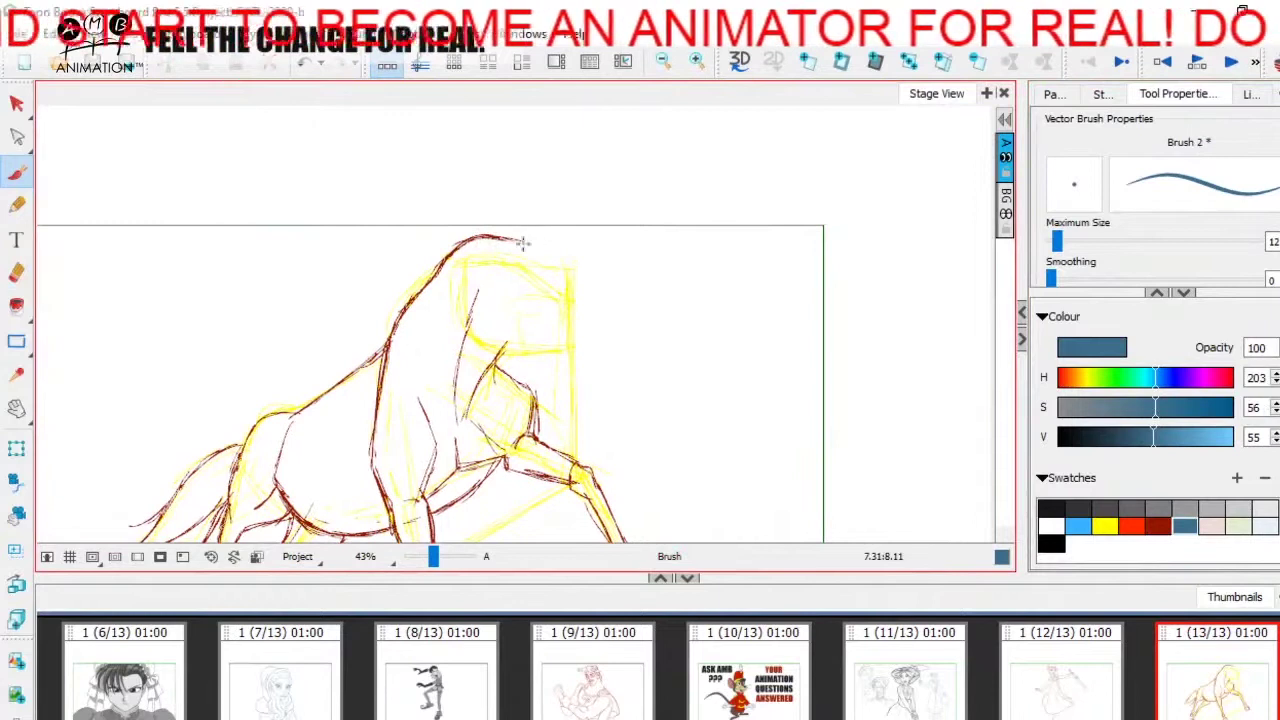
left_click_drag(663, 257, 634, 120)
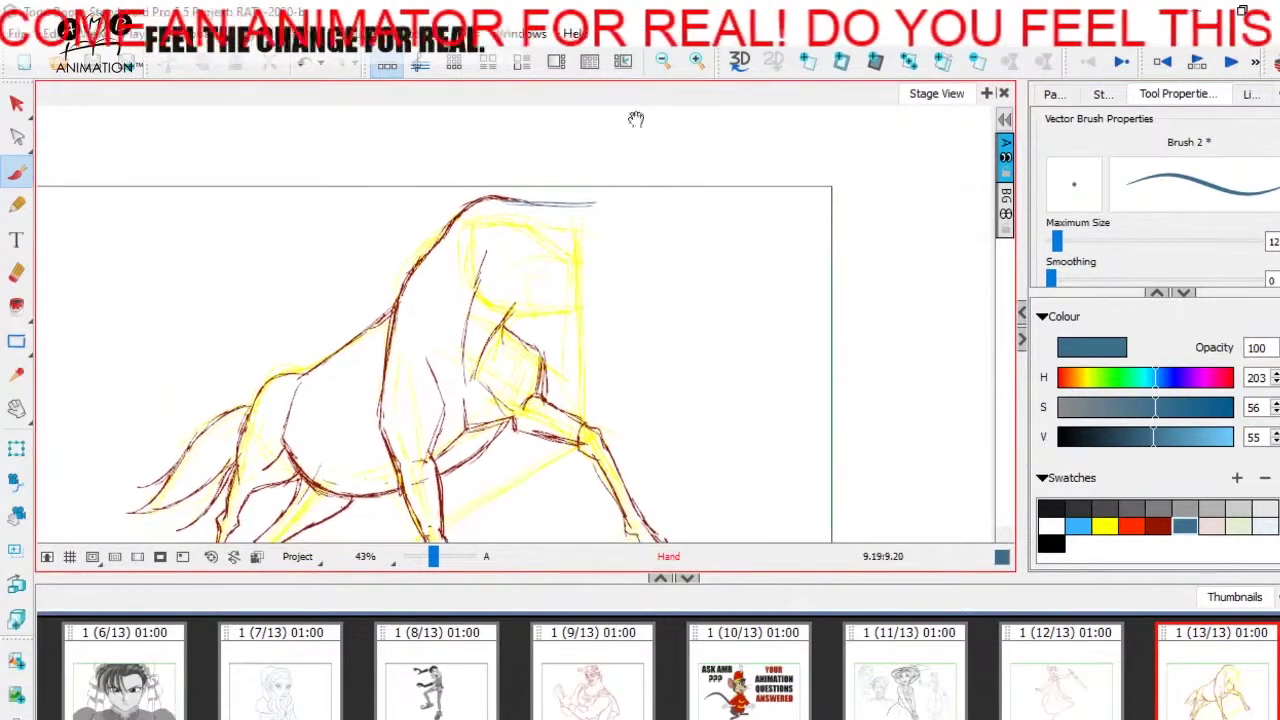
left_click_drag(586, 251, 573, 209)
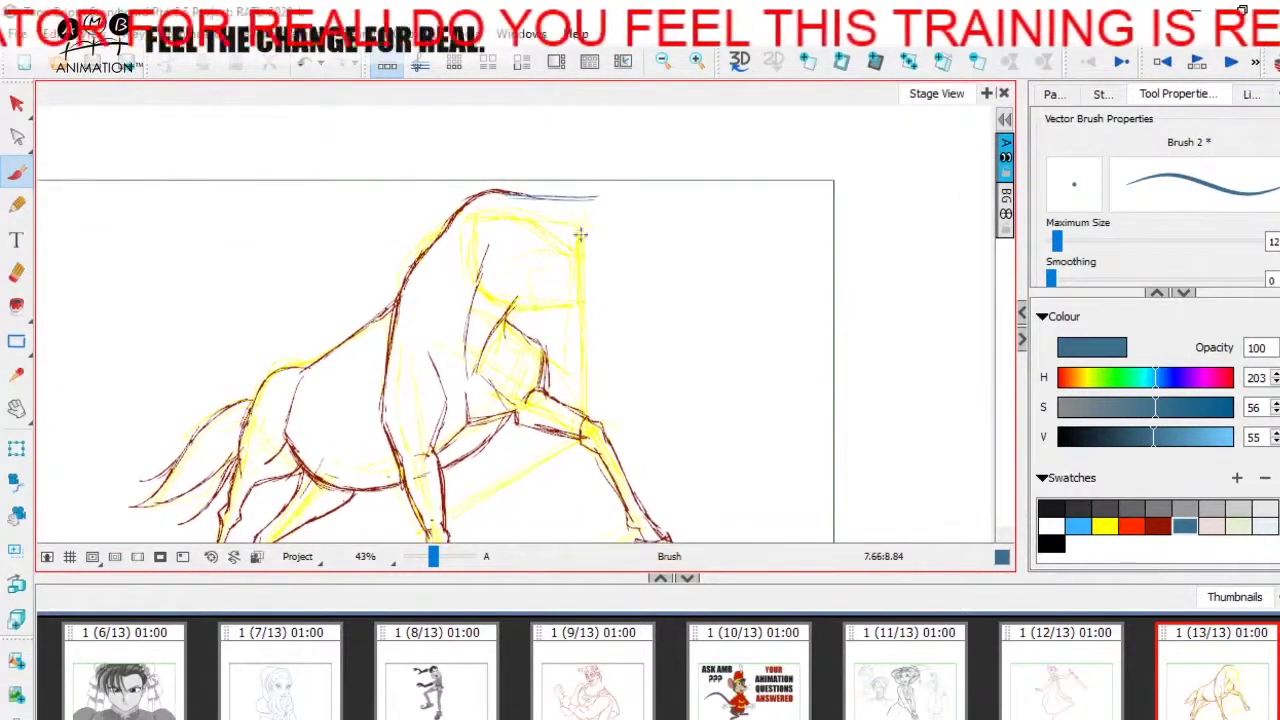
mouse_move(580, 230)
left_mouse_down()
mouse_move(584, 206)
mouse_move(581, 232)
left_mouse_up()
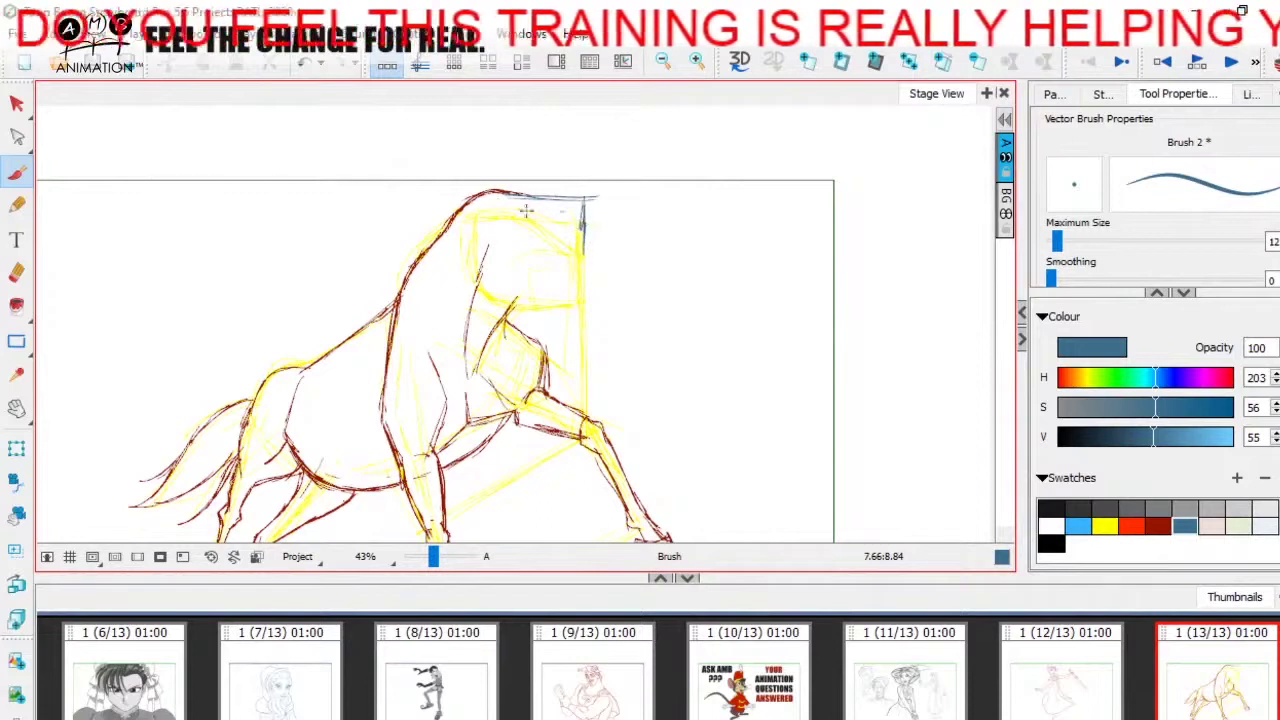
mouse_move(503, 199)
left_mouse_down()
mouse_move(499, 272)
mouse_move(578, 276)
left_mouse_up()
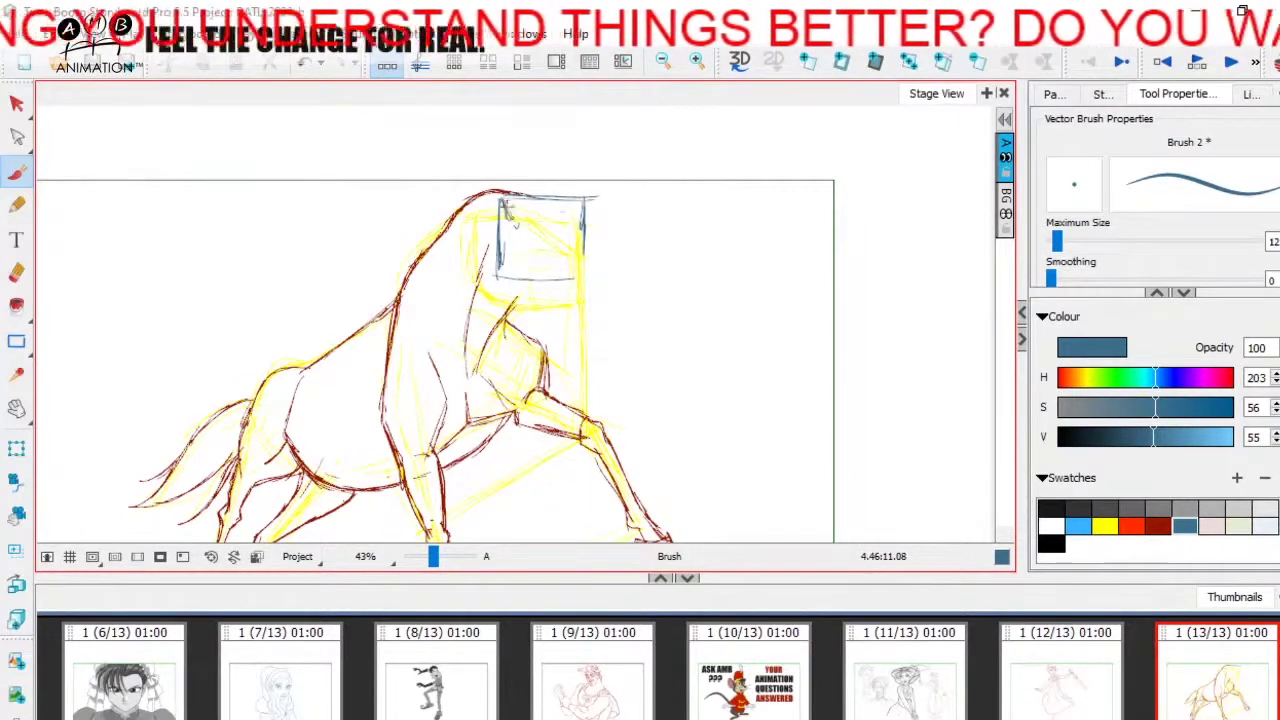
Draw the eyes and a shaded brow band across the upper head box, and nudge the blue construction slightly upward.
mouse_move(508, 212)
left_mouse_down()
mouse_move(518, 234)
mouse_move(534, 213)
mouse_move(590, 226)
mouse_move(545, 230)
left_mouse_up()
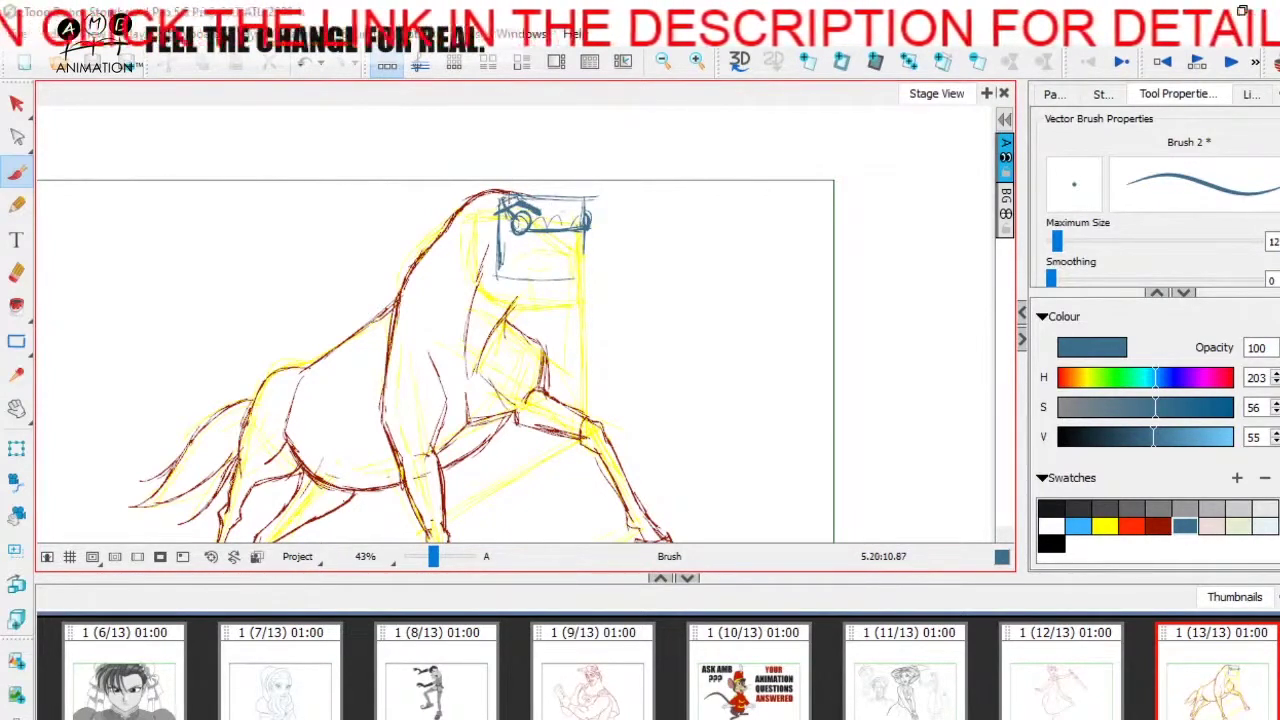
left_click_drag(524, 206, 576, 205)
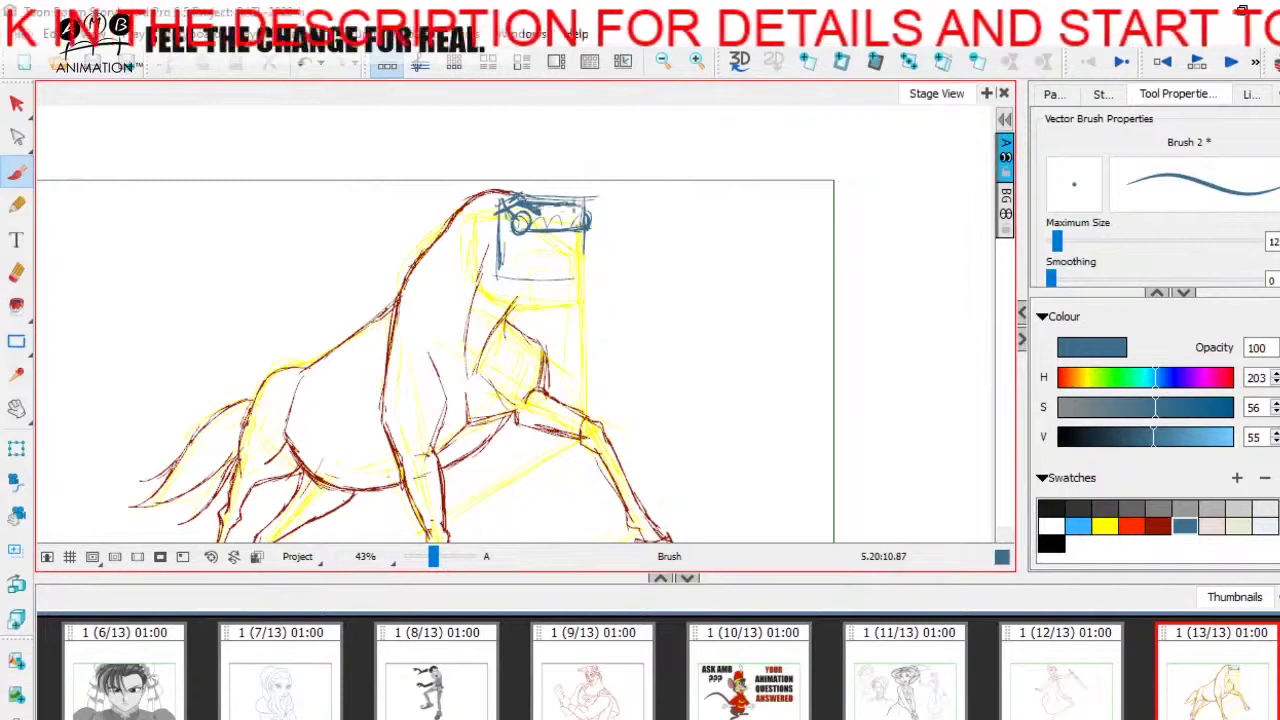
left_click(16, 103)
left_click_drag(526, 218, 526, 211)
left_click(682, 257)
key("alt+b")
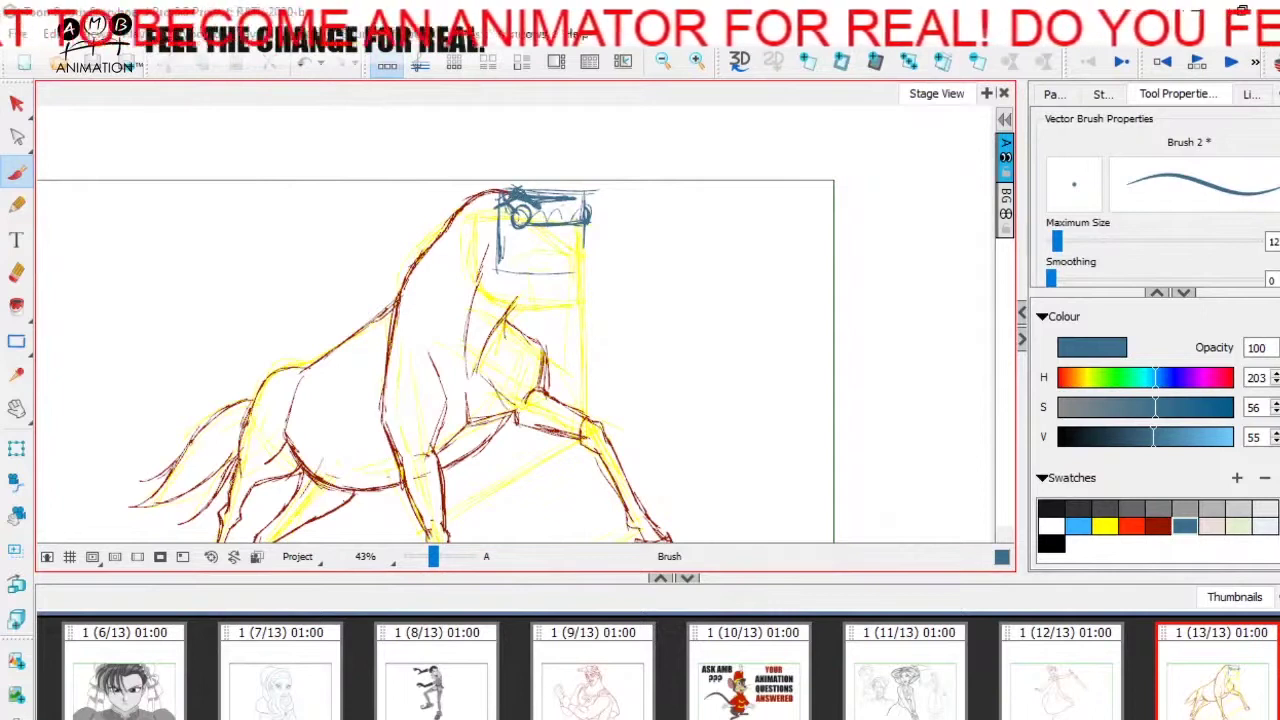
mouse_move(549, 198)
left_mouse_down()
mouse_move(538, 203)
mouse_move(563, 204)
left_mouse_up()
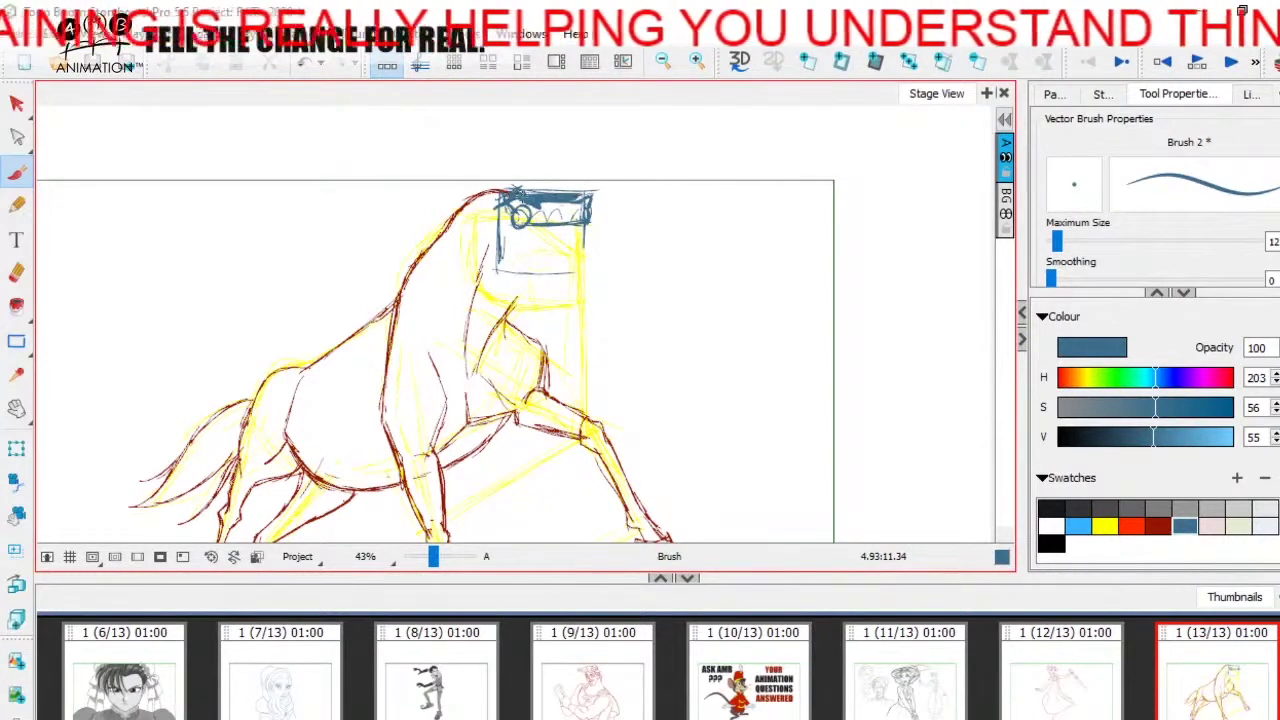
Reinforce the base of the head box and add a smaller blue muzzle box and guide line in front of it.
key("space")
left_click_drag(588, 432, 577, 420)
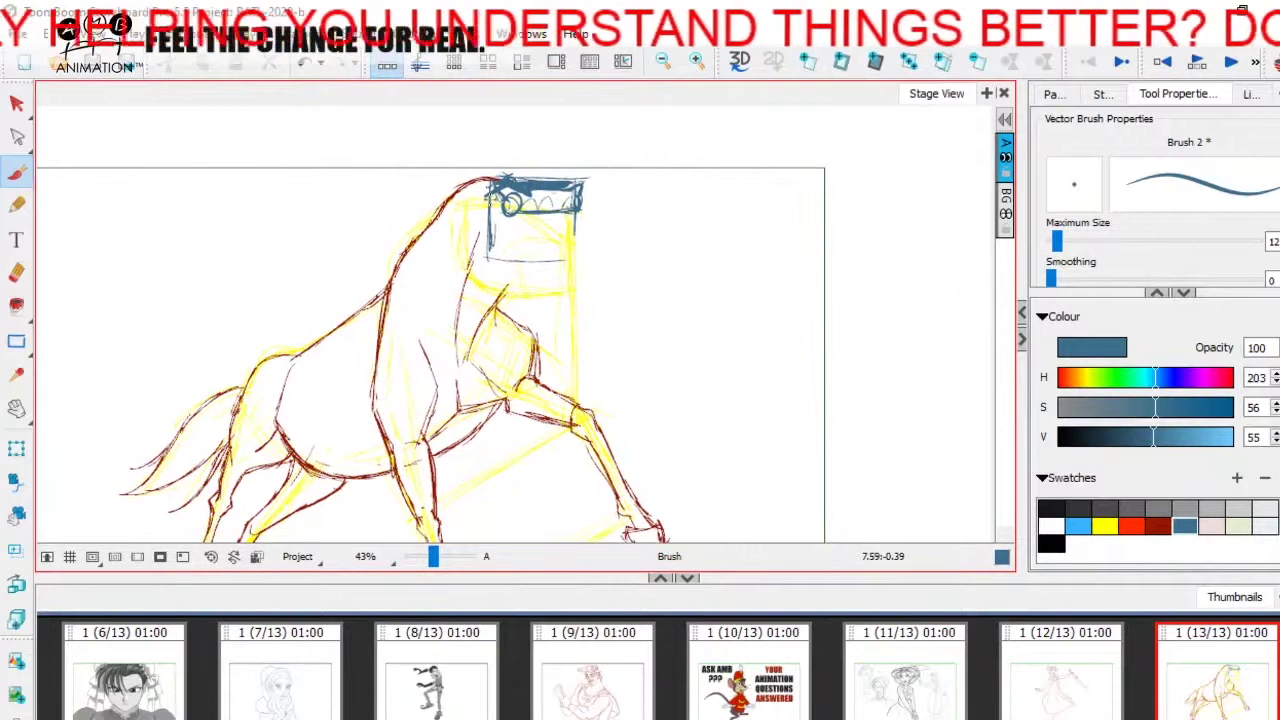
left_click_drag(487, 261, 572, 264)
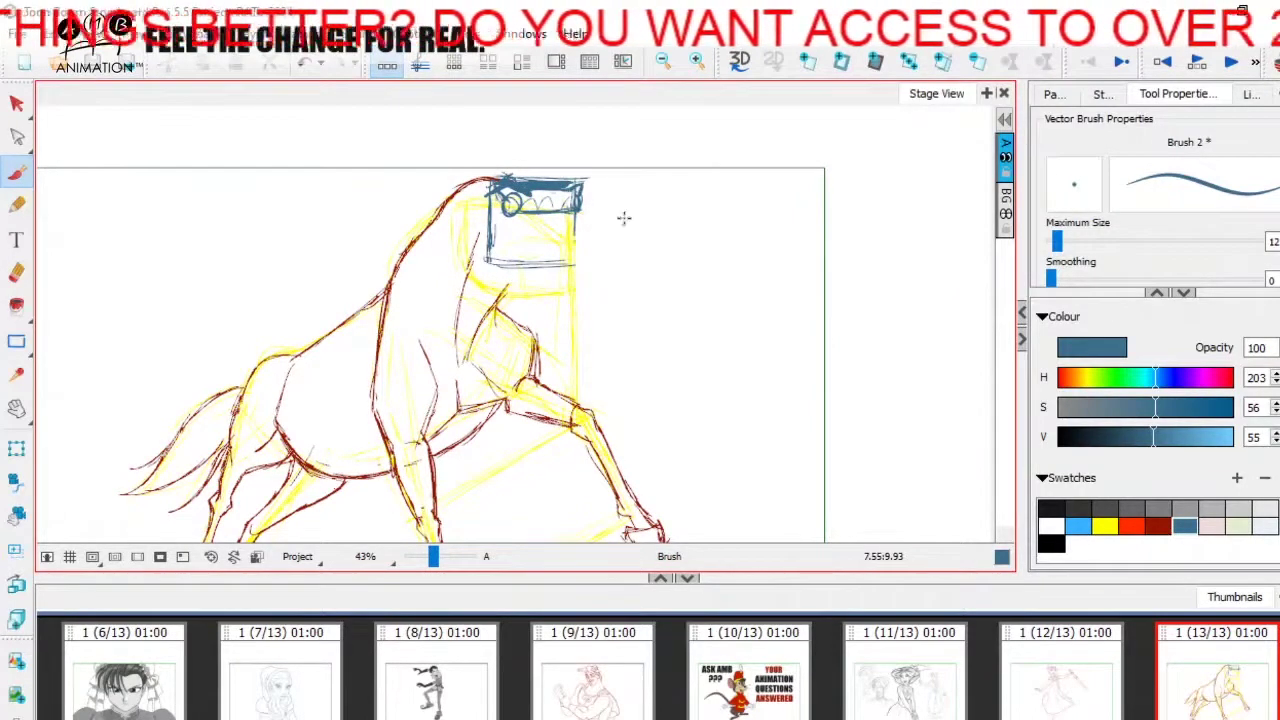
mouse_move(580, 207)
left_mouse_down()
mouse_move(615, 240)
mouse_move(603, 420)
left_mouse_up()
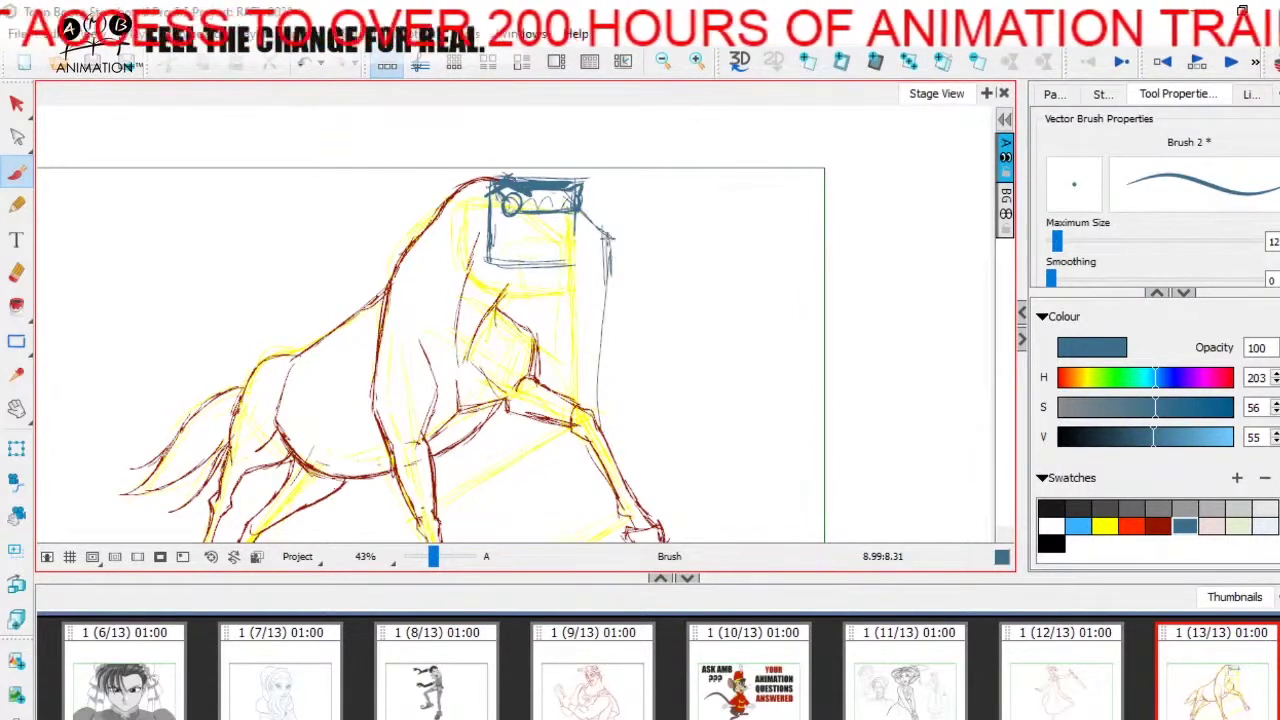
mouse_move(602, 234)
left_mouse_down()
mouse_move(608, 288)
mouse_move(605, 236)
mouse_move(567, 232)
mouse_move(570, 281)
left_mouse_up()
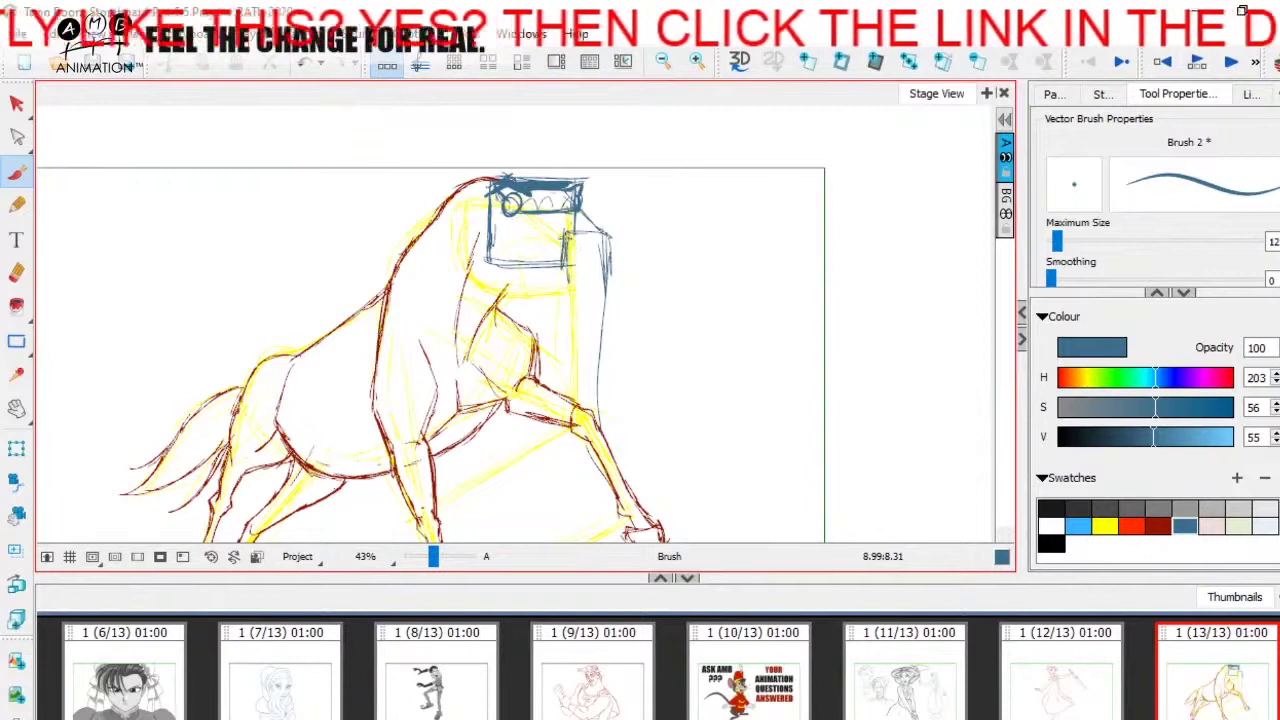
left_click_drag(611, 257, 566, 232)
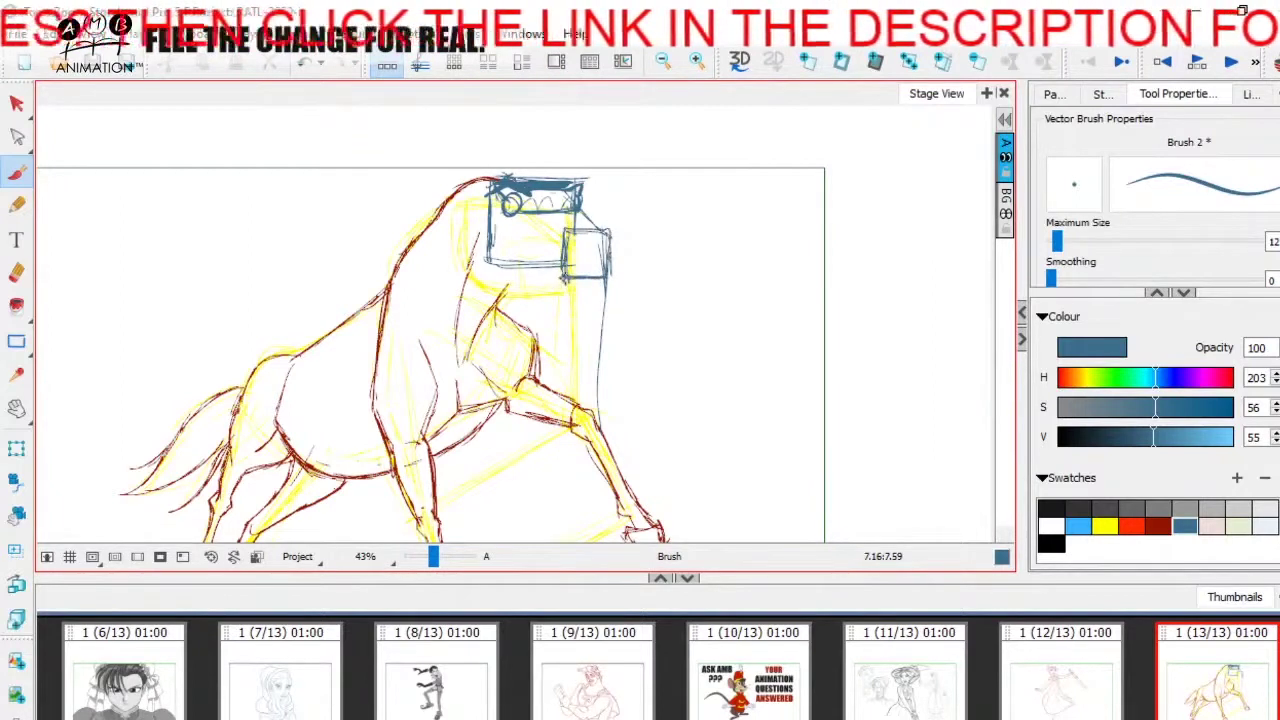
left_click_drag(513, 272, 566, 272)
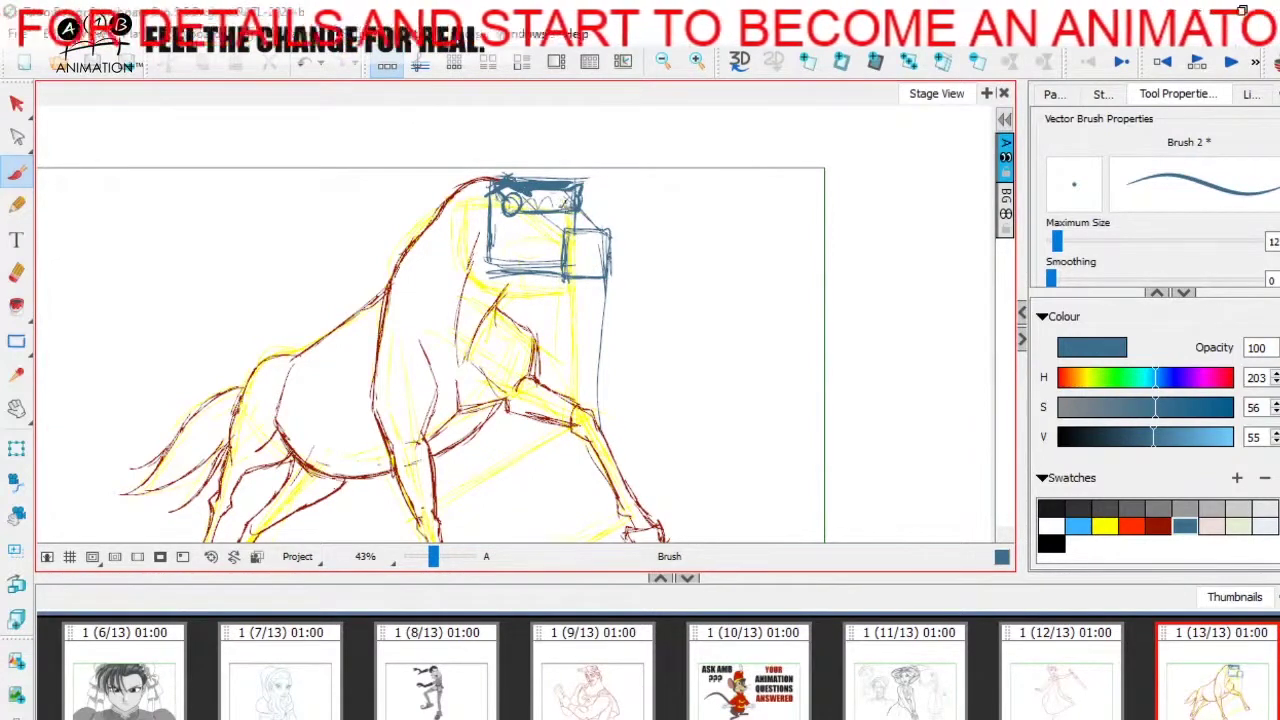
Sketch an angled horse skull in bright red on the blank area beside the frame, with its eye socket and nasal opening.
key("space")
mouse_move(646, 292)
left_mouse_down()
mouse_move(569, 354)
mouse_move(557, 331)
mouse_move(441, 303)
left_mouse_up()
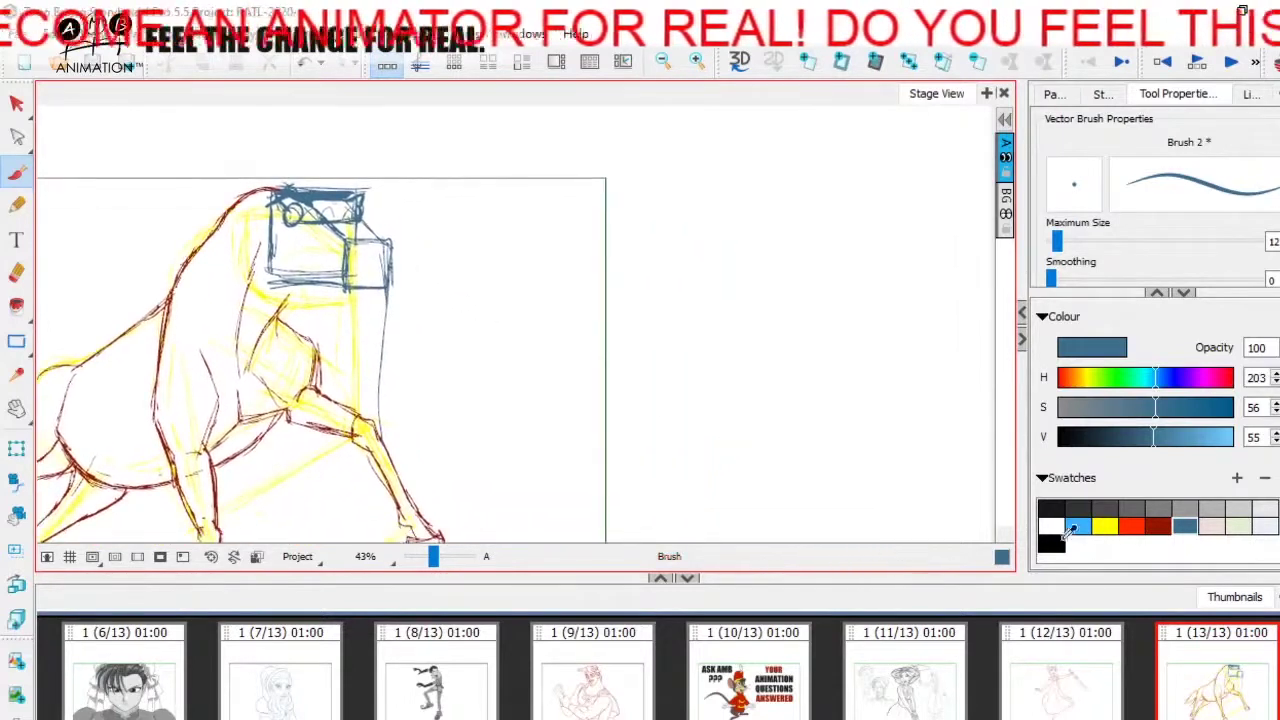
left_click(1158, 526)
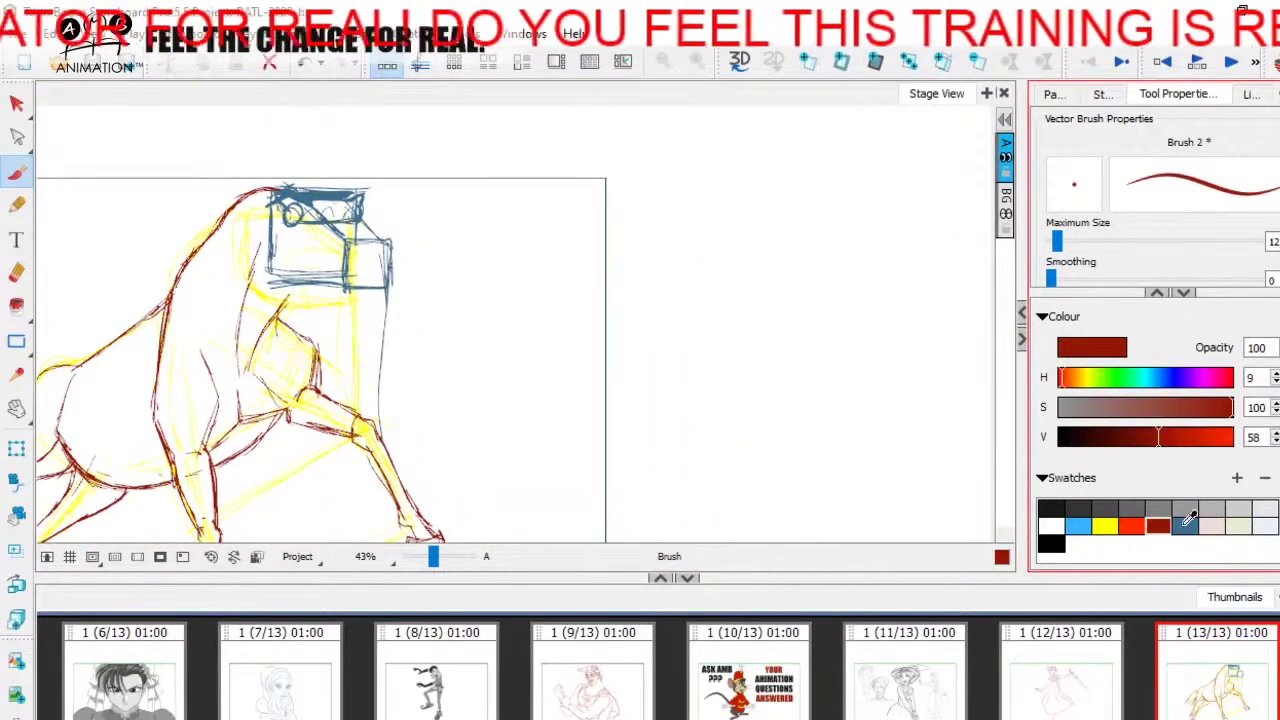
left_click(1131, 526)
key("space")
left_click_drag(782, 412, 689, 414)
mouse_move(658, 242)
left_mouse_down()
mouse_move(635, 282)
mouse_move(700, 266)
mouse_move(711, 277)
left_mouse_up()
mouse_move(711, 277)
left_mouse_down()
mouse_move(635, 229)
mouse_move(671, 314)
mouse_move(617, 269)
left_mouse_up()
mouse_move(613, 278)
left_mouse_down()
mouse_move(620, 326)
mouse_move(709, 357)
left_mouse_up()
mouse_move(711, 277)
left_mouse_down()
mouse_move(752, 337)
mouse_move(673, 226)
mouse_move(727, 271)
mouse_move(706, 207)
mouse_move(780, 303)
left_mouse_up()
left_click_drag(758, 256, 783, 312)
mouse_move(783, 312)
left_mouse_down()
mouse_move(753, 317)
mouse_move(801, 328)
mouse_move(807, 370)
mouse_move(794, 385)
mouse_move(813, 380)
mouse_move(808, 420)
left_mouse_up()
mouse_move(672, 318)
left_mouse_down()
mouse_move(740, 369)
mouse_move(743, 421)
mouse_move(806, 425)
left_mouse_up()
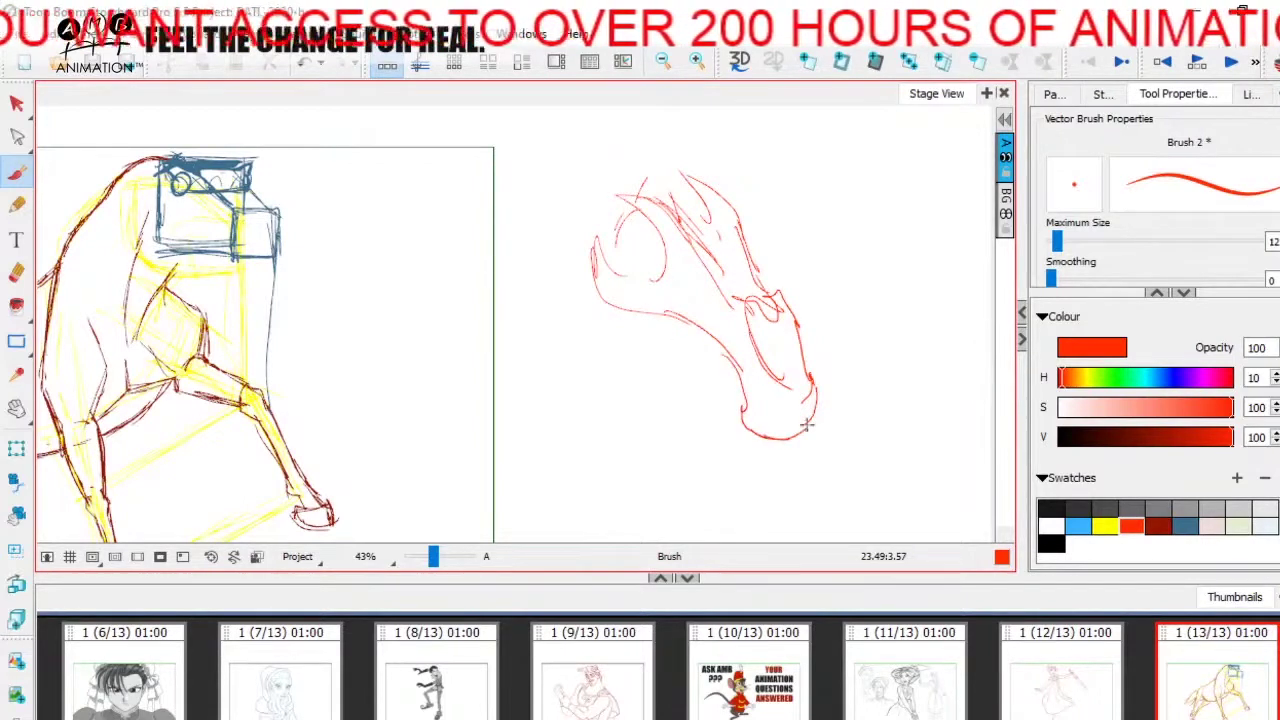
Add the front teeth to the red skull and strengthen the lower edge of its upper jaw.
mouse_move(740, 402)
left_mouse_down()
mouse_move(742, 432)
mouse_move(800, 442)
mouse_move(784, 451)
mouse_move(816, 424)
mouse_move(809, 446)
mouse_move(766, 446)
mouse_move(816, 436)
mouse_move(748, 380)
mouse_move(810, 447)
left_mouse_up()
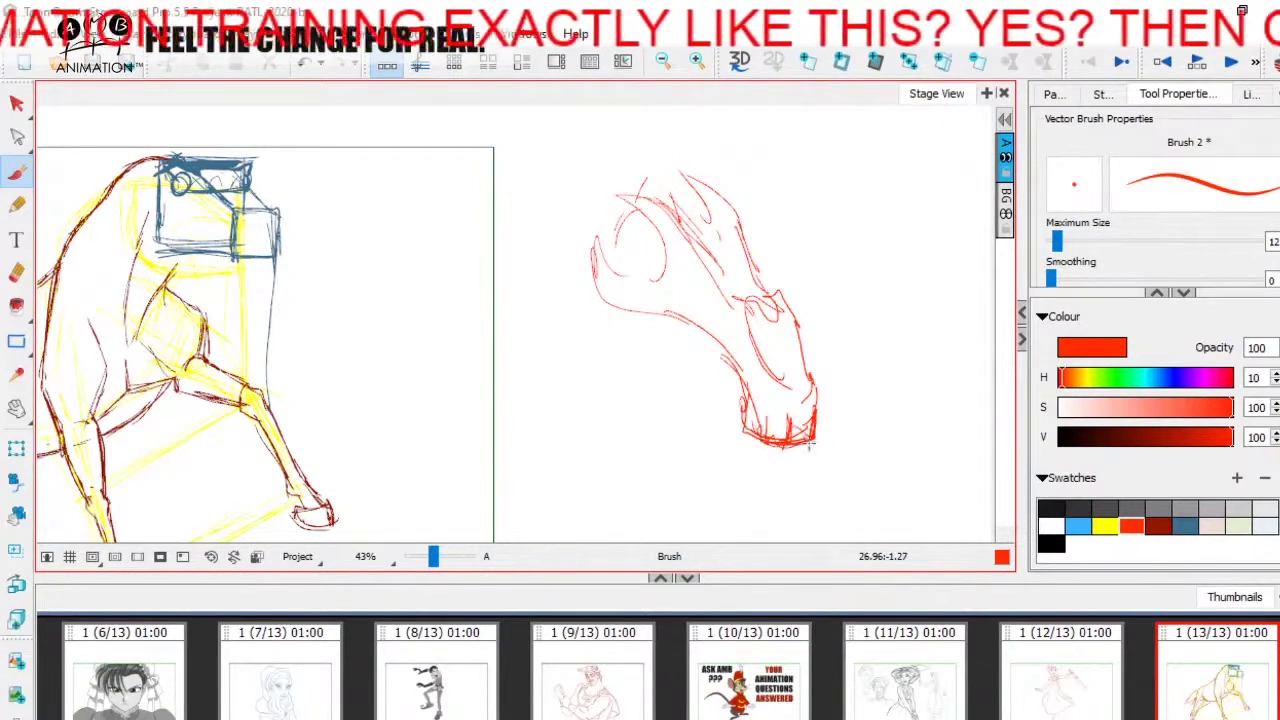
key("space")
mouse_move(741, 392)
left_mouse_down()
mouse_move(742, 410)
mouse_move(770, 426)
left_mouse_up()
scroll(660, 310, "down", 2)
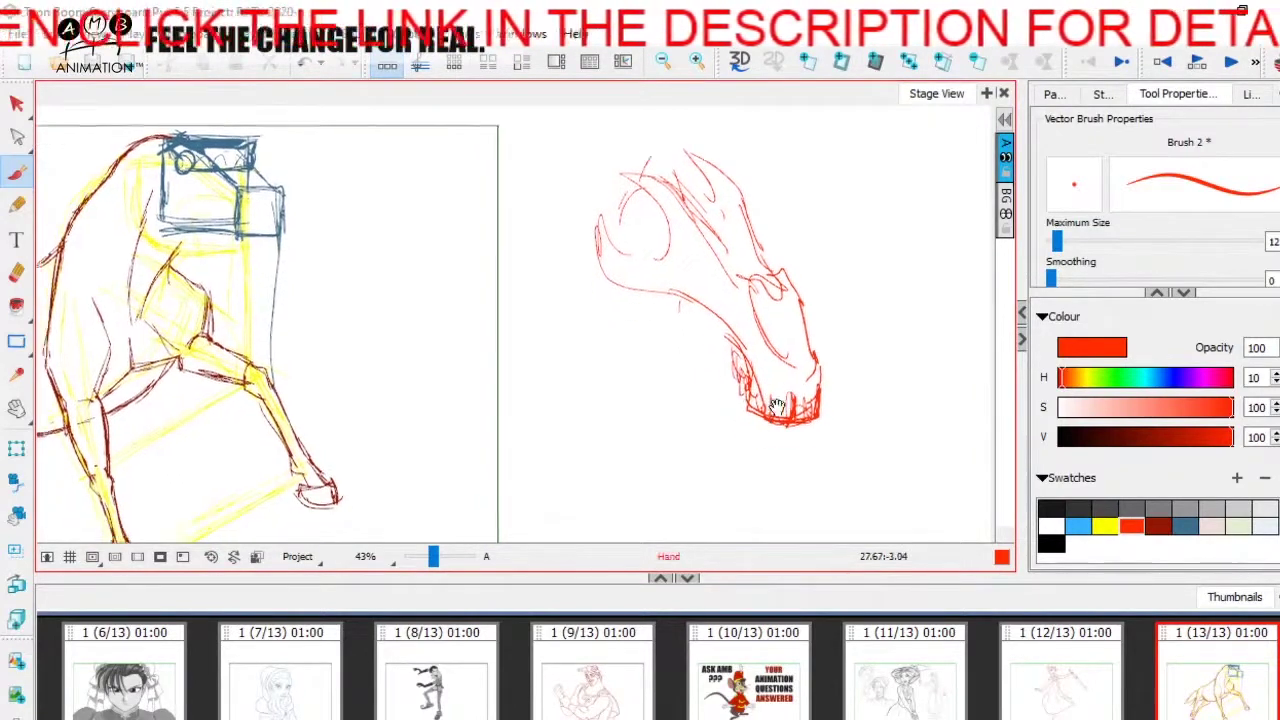
key("space")
mouse_move(661, 277)
left_mouse_down()
mouse_move(673, 281)
mouse_move(613, 319)
mouse_move(677, 349)
left_mouse_up()
key("space")
left_click_drag(356, 265, 459, 290)
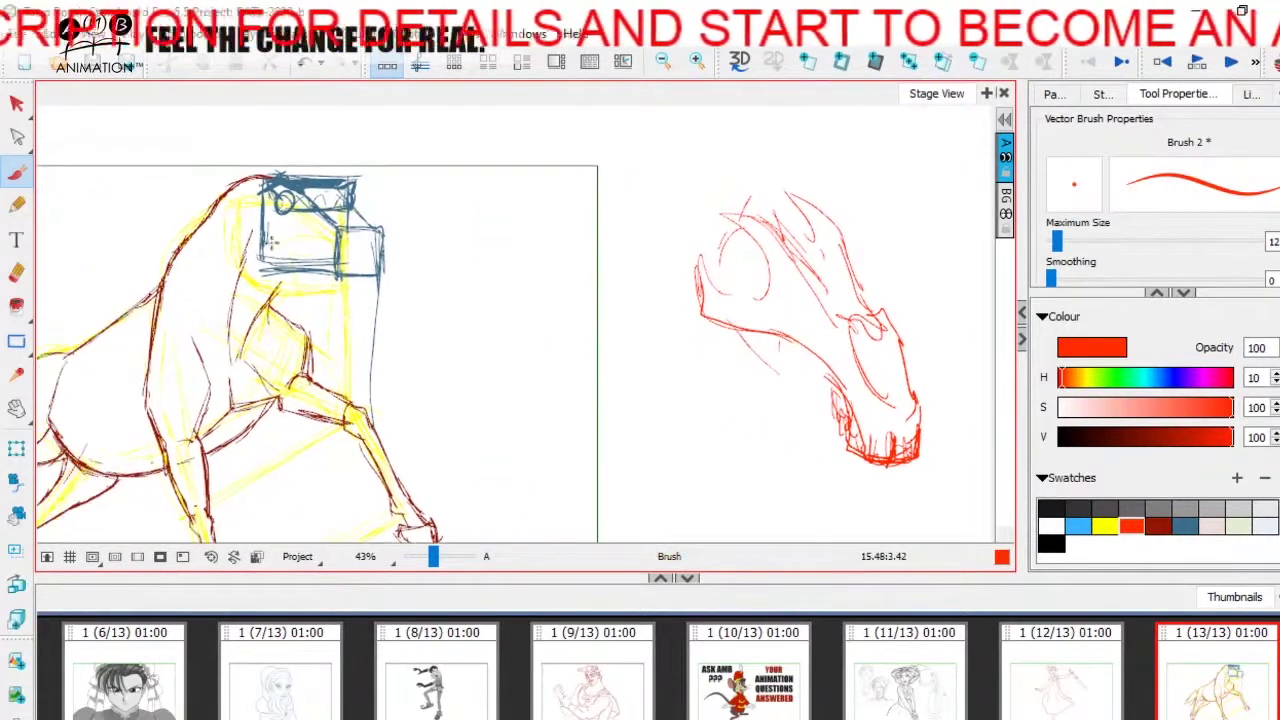
Draw the lower jaw, its rear hinge and the row of cheek teeth on the red skull.
scroll(646, 411, "down", 1)
scroll(646, 411, "right", 2)
mouse_move(757, 404)
left_mouse_down()
mouse_move(844, 380)
mouse_move(790, 362)
left_mouse_up()
left_click_drag(650, 262, 649, 334)
mouse_move(640, 288)
left_mouse_down()
mouse_move(655, 330)
mouse_move(737, 400)
left_mouse_up()
left_click_drag(660, 332, 755, 412)
mouse_move(630, 305)
left_mouse_down()
mouse_move(683, 356)
mouse_move(696, 309)
mouse_move(720, 368)
left_mouse_up()
left_click_drag(714, 316, 750, 376)
left_click_drag(692, 300, 697, 328)
left_click_drag(762, 434, 746, 424)
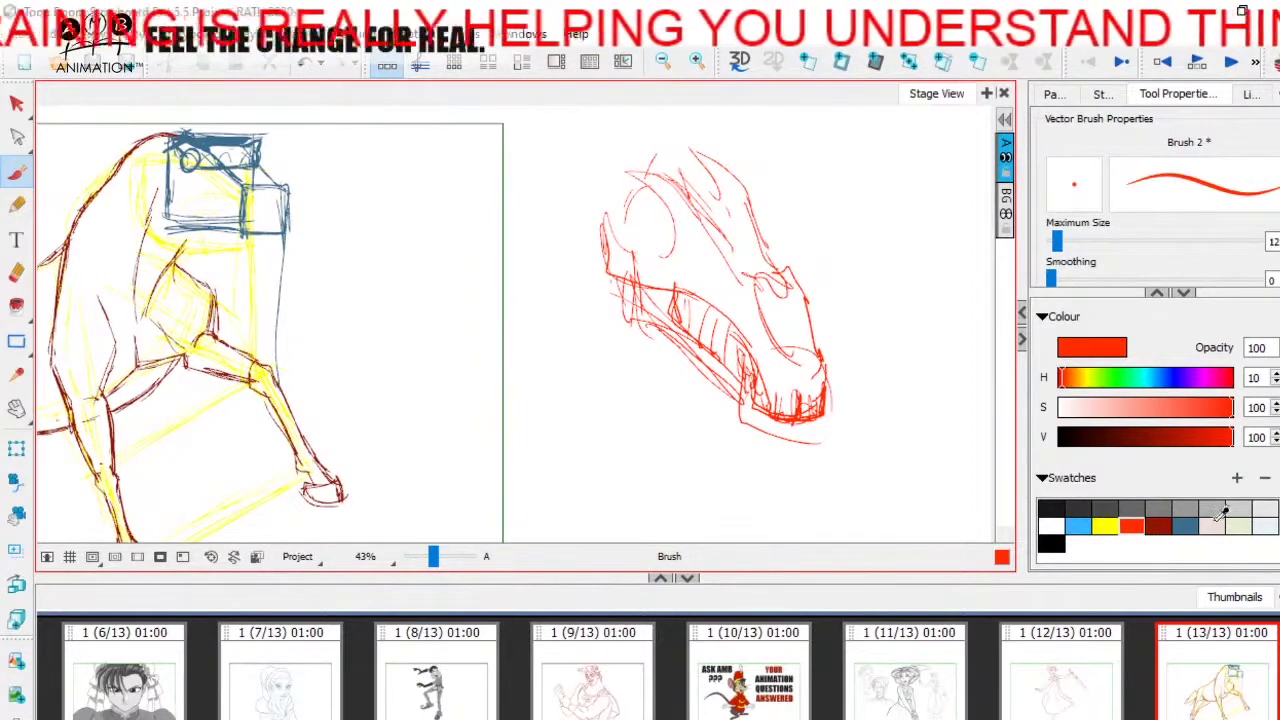
Draw the forehead, nose bridge and nostrils in near-black over the red skull.
left_click(1055, 508)
left_click_drag(706, 232, 702, 262)
mouse_move(643, 174)
left_mouse_down()
mouse_move(719, 188)
mouse_move(755, 266)
left_mouse_up()
left_click_drag(740, 208, 812, 340)
left_click_drag(756, 276, 818, 347)
left_click_drag(735, 305, 793, 371)
mouse_move(734, 309)
left_mouse_down()
mouse_move(772, 391)
mouse_move(794, 366)
mouse_move(790, 400)
left_mouse_up()
mouse_move(752, 358)
left_mouse_down()
mouse_move(788, 400)
mouse_move(772, 414)
left_mouse_up()
mouse_move(818, 350)
left_mouse_down()
mouse_move(802, 390)
mouse_move(764, 418)
mouse_move(770, 406)
mouse_move(812, 408)
mouse_move(812, 390)
mouse_move(838, 396)
mouse_move(826, 404)
left_mouse_up()
Outline the mouth, chin and lower jaw in near-black, and sweep the curve of the cheek back over the skull.
mouse_move(770, 370)
left_mouse_down()
mouse_move(756, 396)
mouse_move(828, 402)
mouse_move(842, 444)
mouse_move(724, 454)
left_mouse_up()
left_click_drag(724, 446, 768, 480)
mouse_move(822, 444)
left_mouse_down()
mouse_move(830, 476)
mouse_move(750, 482)
left_mouse_up()
left_click_drag(722, 434, 732, 456)
mouse_move(652, 330)
left_mouse_down()
mouse_move(746, 400)
mouse_move(734, 440)
left_mouse_up()
left_click_drag(654, 358, 722, 434)
mouse_move(652, 326)
left_mouse_down()
mouse_move(742, 398)
mouse_move(716, 436)
mouse_move(760, 408)
mouse_move(617, 374)
mouse_move(676, 388)
left_mouse_up()
mouse_move(682, 298)
left_mouse_down()
mouse_move(669, 381)
mouse_move(606, 378)
left_mouse_up()
mouse_move(568, 240)
left_mouse_down()
mouse_move(592, 382)
mouse_move(620, 368)
left_mouse_up()
left_click_drag(620, 372, 666, 366)
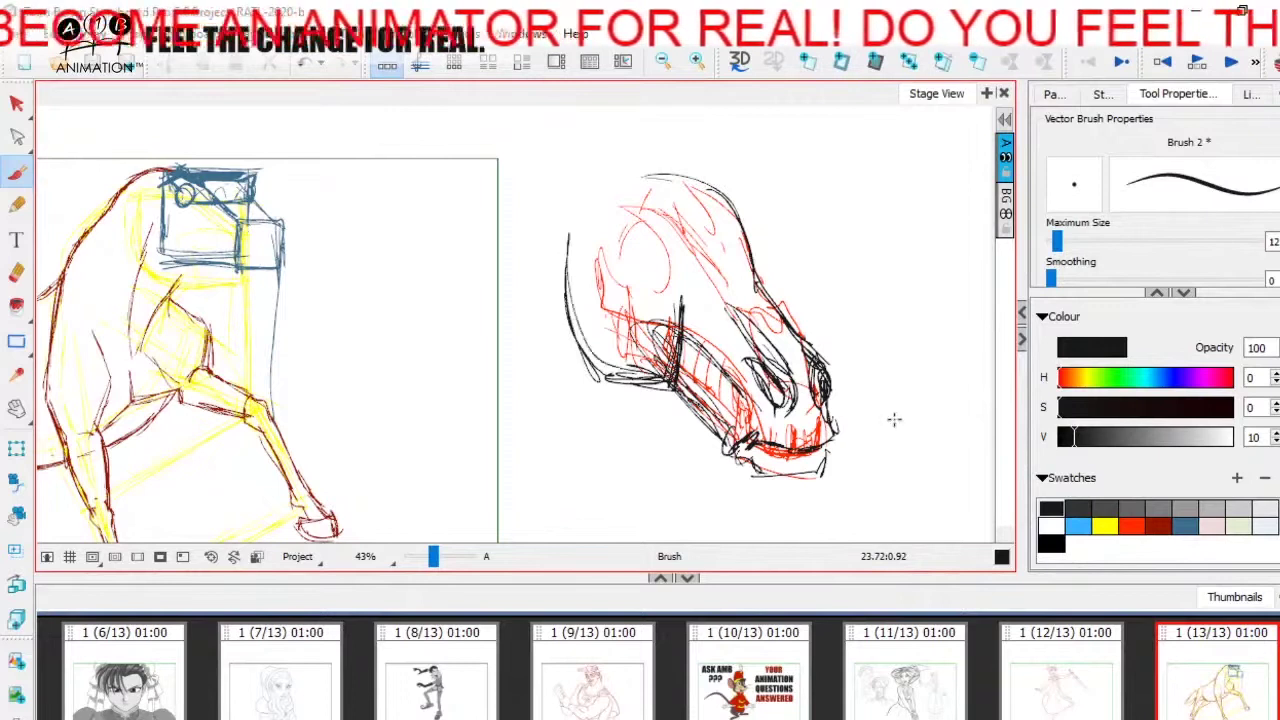
Sketch the eyes, ears and facial contour lines in near-black on the practice horse head.
mouse_move(635, 268)
left_mouse_down()
mouse_move(668, 248)
mouse_move(650, 290)
left_mouse_up()
mouse_move(640, 246)
left_mouse_down()
mouse_move(686, 284)
mouse_move(676, 290)
left_mouse_up()
mouse_move(577, 220)
left_mouse_down()
mouse_move(604, 238)
mouse_move(596, 262)
mouse_move(565, 165)
mouse_move(604, 262)
mouse_move(598, 296)
left_mouse_up()
key("space")
mouse_move(560, 165)
left_mouse_down()
mouse_move(572, 265)
mouse_move(596, 265)
left_mouse_up()
mouse_move(668, 234)
left_mouse_down()
mouse_move(650, 160)
mouse_move(677, 256)
mouse_move(685, 217)
mouse_move(706, 294)
left_mouse_up()
key("space")
mouse_move(602, 222)
left_mouse_down()
mouse_move(655, 278)
mouse_move(567, 253)
left_mouse_up()
mouse_move(562, 256)
left_mouse_down()
mouse_move(594, 311)
mouse_move(606, 252)
mouse_move(636, 340)
mouse_move(645, 312)
mouse_move(694, 390)
left_mouse_up()
left_click_drag(641, 295, 707, 379)
mouse_move(640, 343)
left_mouse_down()
mouse_move(582, 331)
mouse_move(612, 318)
left_mouse_up()
mouse_move(716, 290)
left_mouse_down()
mouse_move(690, 245)
mouse_move(712, 290)
mouse_move(700, 255)
mouse_move(618, 216)
mouse_move(655, 230)
mouse_move(675, 215)
mouse_move(630, 255)
mouse_move(665, 235)
mouse_move(720, 329)
left_mouse_up()
left_click_drag(652, 272, 682, 312)
mouse_move(767, 352)
left_mouse_down()
mouse_move(803, 354)
mouse_move(788, 352)
left_mouse_up()
mouse_move(651, 236)
left_mouse_down()
mouse_move(640, 257)
mouse_move(602, 226)
mouse_move(655, 216)
mouse_move(643, 254)
left_mouse_up()
left_click_drag(719, 357, 701, 337)
Add flowing mane strands, neck lines and facial muscle strokes to the practice horse head.
mouse_move(584, 192)
left_mouse_down()
mouse_move(571, 242)
mouse_move(518, 282)
mouse_move(490, 341)
left_mouse_up()
mouse_move(536, 214)
left_mouse_down()
mouse_move(491, 338)
mouse_move(475, 274)
left_mouse_up()
left_click_drag(488, 230, 422, 364)
left_click_drag(518, 210, 515, 474)
left_click_drag(506, 298, 520, 516)
left_click_drag(658, 377, 627, 443)
left_click_drag(624, 475, 598, 537)
left_click_drag(511, 262, 509, 378)
mouse_move(503, 304)
left_mouse_down()
mouse_move(526, 387)
mouse_move(596, 406)
left_mouse_up()
mouse_move(614, 280)
left_mouse_down()
mouse_move(601, 405)
mouse_move(512, 372)
left_mouse_up()
left_click_drag(516, 324, 516, 372)
left_click_drag(629, 283, 708, 342)
mouse_move(672, 289)
left_mouse_down()
mouse_move(603, 405)
mouse_move(662, 466)
left_mouse_up()
mouse_move(508, 288)
left_mouse_down()
mouse_move(517, 352)
mouse_move(570, 344)
left_mouse_up()
Delete the near-black head sketch and the red skull beside the frame.
left_click(18, 105)
left_click(661, 366)
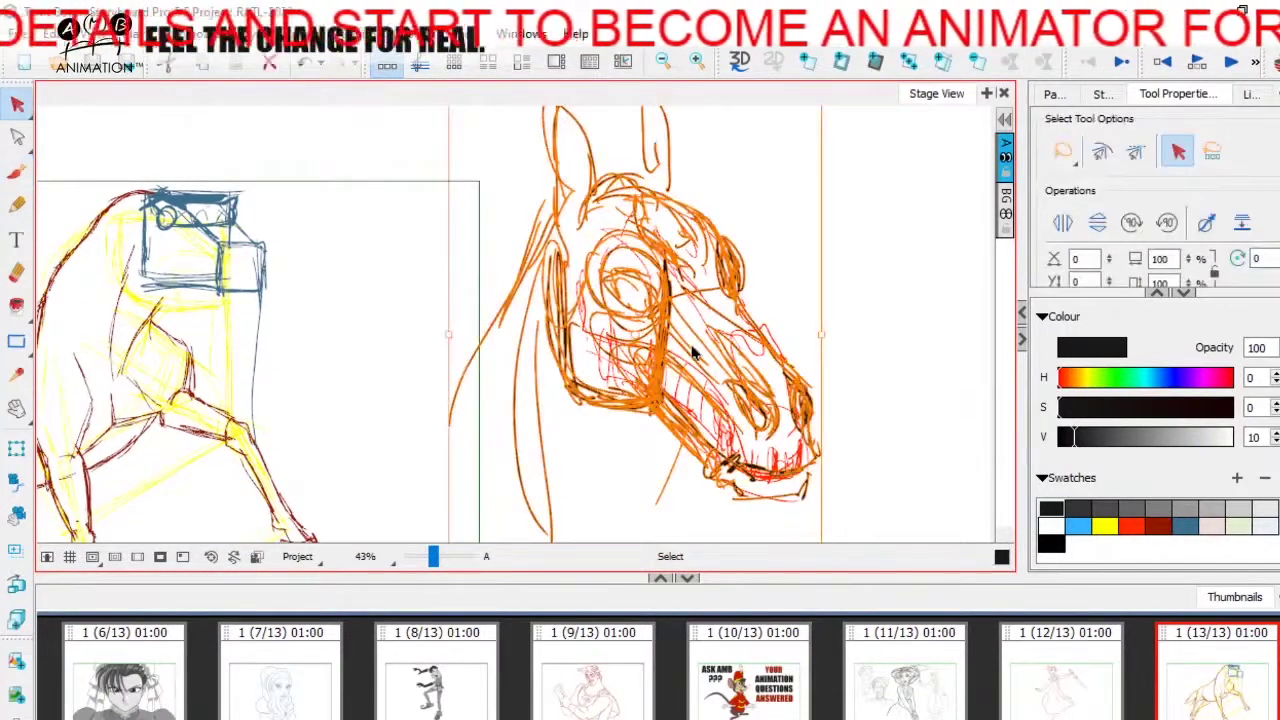
key("Delete")
left_click(724, 402)
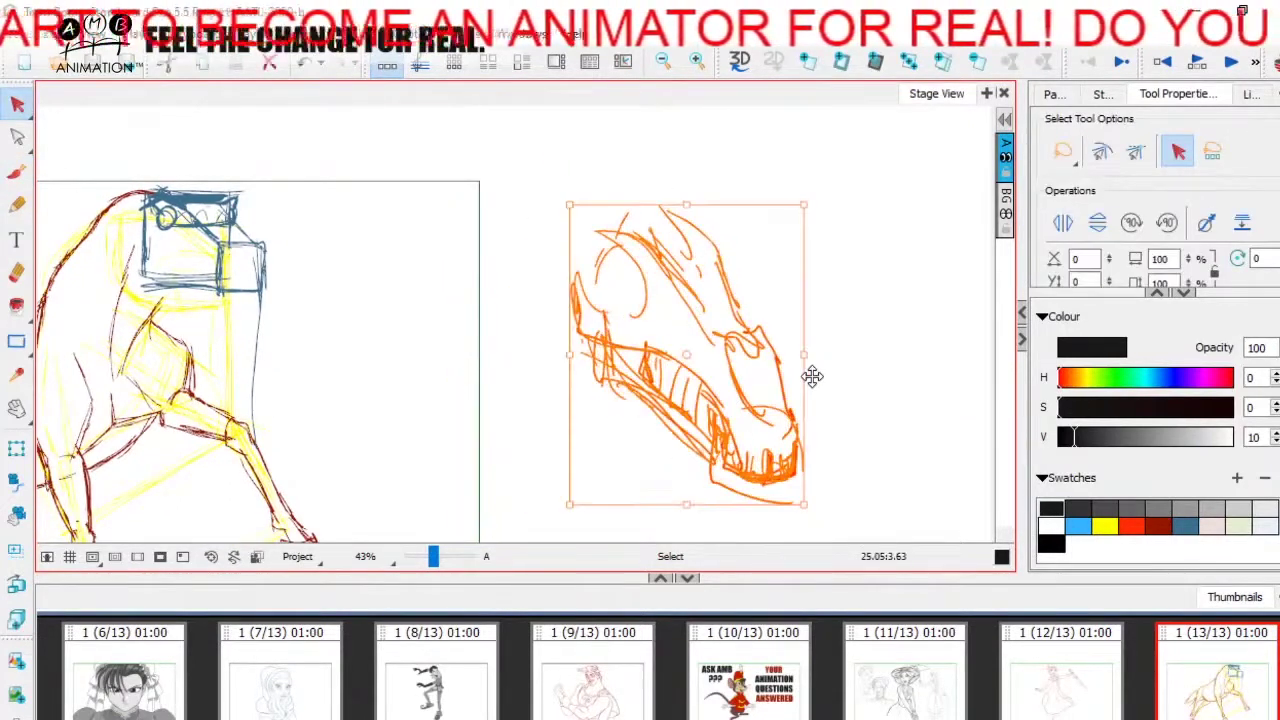
key("Delete")
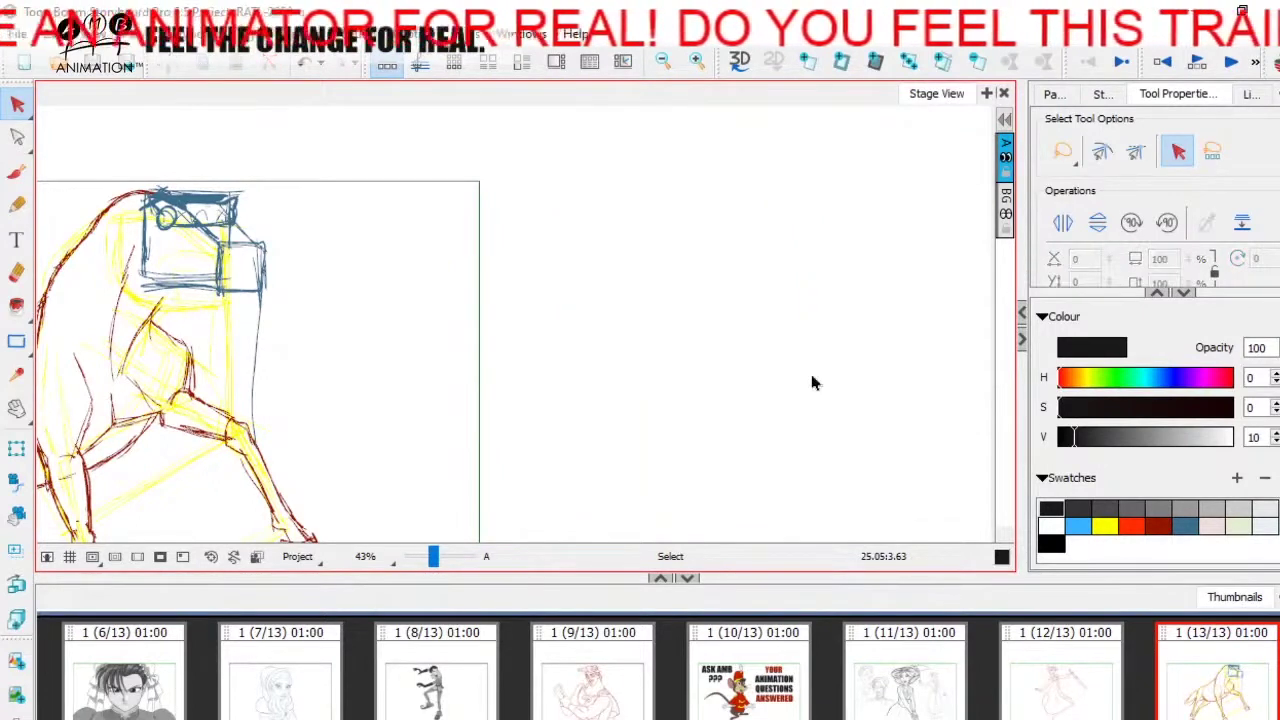
Add the pupil, nostril and mouth in blue to the horse's boxed head, and thicken the back of the jaw.
left_click(1185, 526)
left_click_drag(588, 407, 838, 437)
key("alt+b")
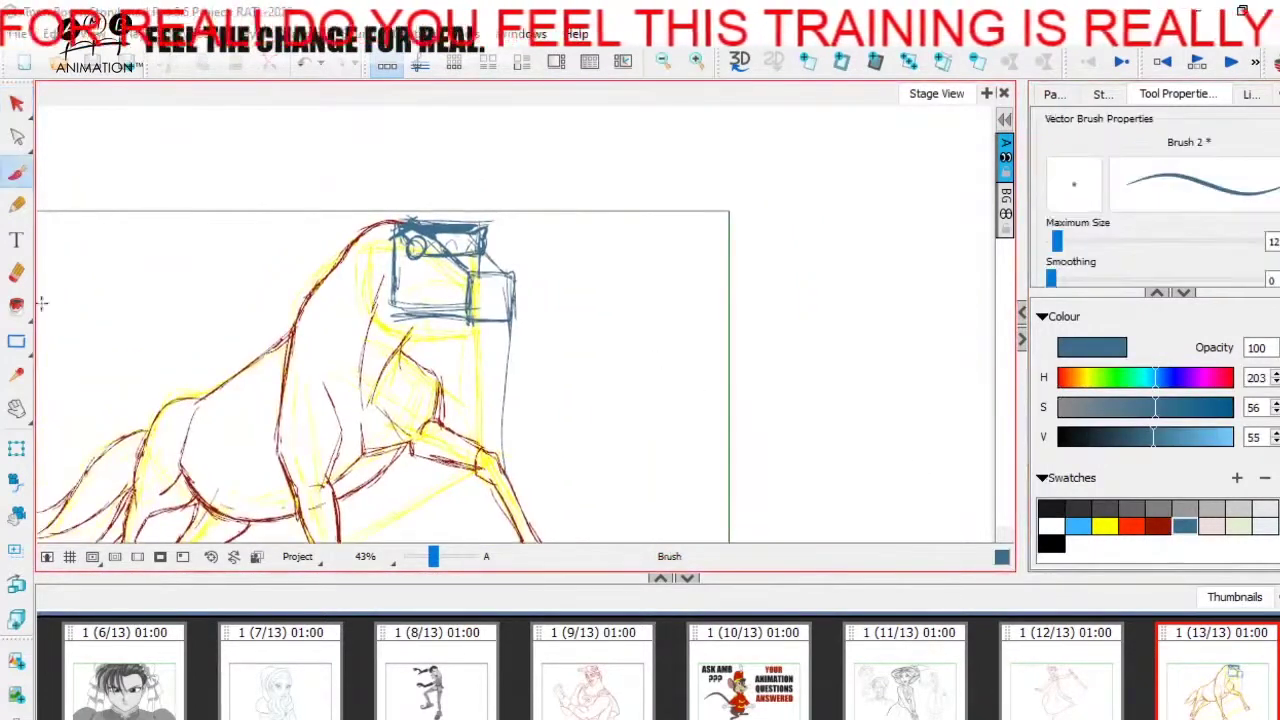
left_click_drag(587, 408, 599, 430)
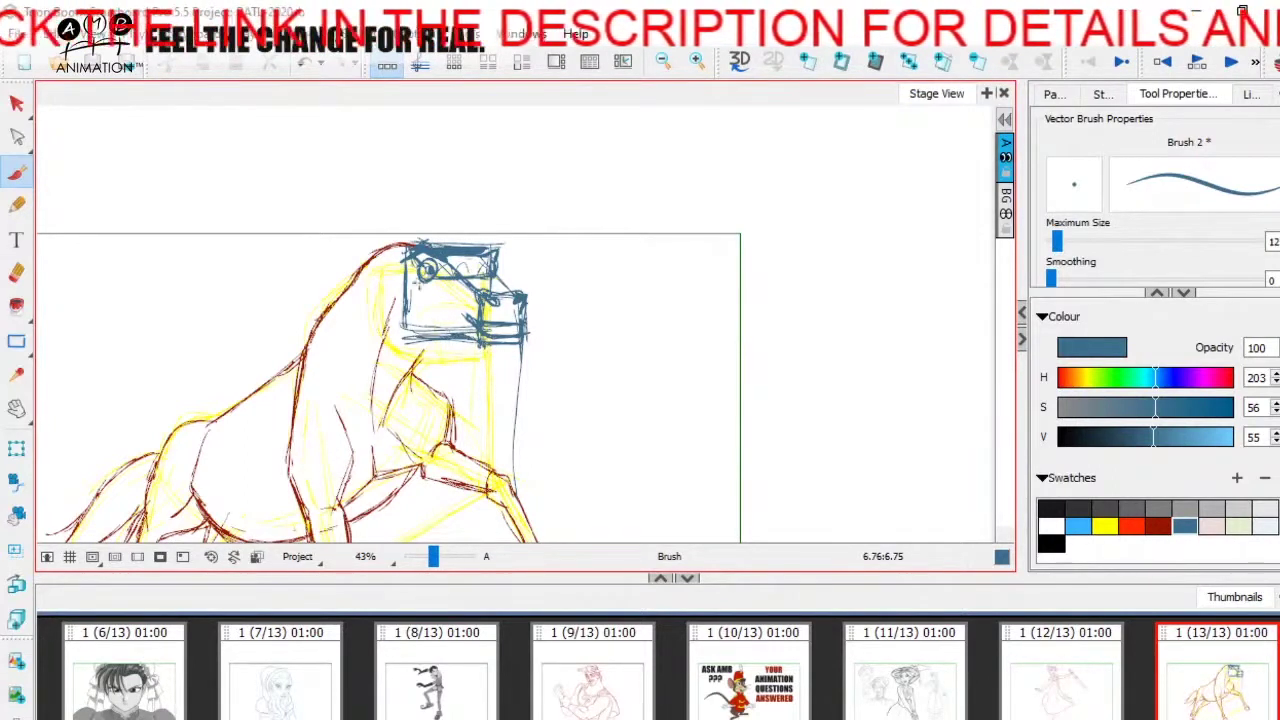
left_click_drag(405, 272, 406, 326)
left_click_drag(405, 274, 410, 341)
mouse_move(402, 272)
left_mouse_down()
mouse_move(397, 302)
mouse_move(450, 323)
left_mouse_up()
Draw two pointed ears in blue on top of the horse's head.
key("space")
left_click_drag(492, 367, 494, 382)
mouse_move(414, 252)
left_mouse_down()
mouse_move(390, 214)
mouse_move(406, 262)
mouse_move(399, 230)
left_mouse_up()
key("space")
mouse_move(480, 264)
left_mouse_down()
mouse_move(526, 250)
mouse_move(466, 206)
mouse_move(496, 243)
left_mouse_up()
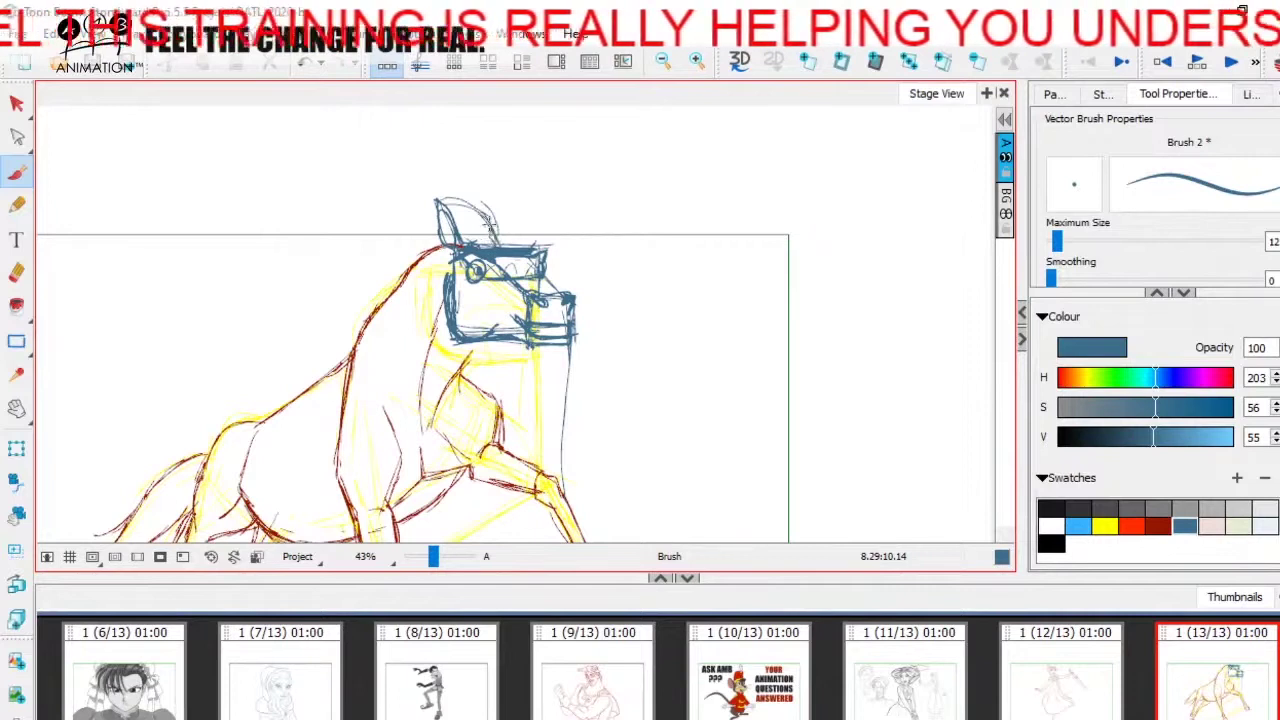
Draw the windblown mane in blue with long strands sweeping back from the ears and pointed tufts behind the neck.
mouse_move(440, 200)
left_mouse_down()
mouse_move(405, 213)
mouse_move(300, 207)
left_mouse_up()
mouse_move(452, 232)
left_mouse_down()
mouse_move(247, 250)
mouse_move(304, 289)
left_mouse_up()
mouse_move(269, 250)
left_mouse_down()
mouse_move(312, 288)
mouse_move(267, 262)
mouse_move(286, 323)
mouse_move(348, 340)
left_mouse_up()
mouse_move(314, 287)
left_mouse_down()
mouse_move(266, 268)
mouse_move(290, 306)
left_mouse_up()
mouse_move(296, 306)
left_mouse_down()
mouse_move(312, 313)
mouse_move(276, 333)
mouse_move(302, 340)
mouse_move(292, 358)
mouse_move(357, 336)
left_mouse_up()
Draw the throat line in blue, curving down from the jaw toward the chest.
key("space")
mouse_move(667, 405)
left_mouse_down()
mouse_move(666, 300)
mouse_move(653, 400)
left_mouse_up()
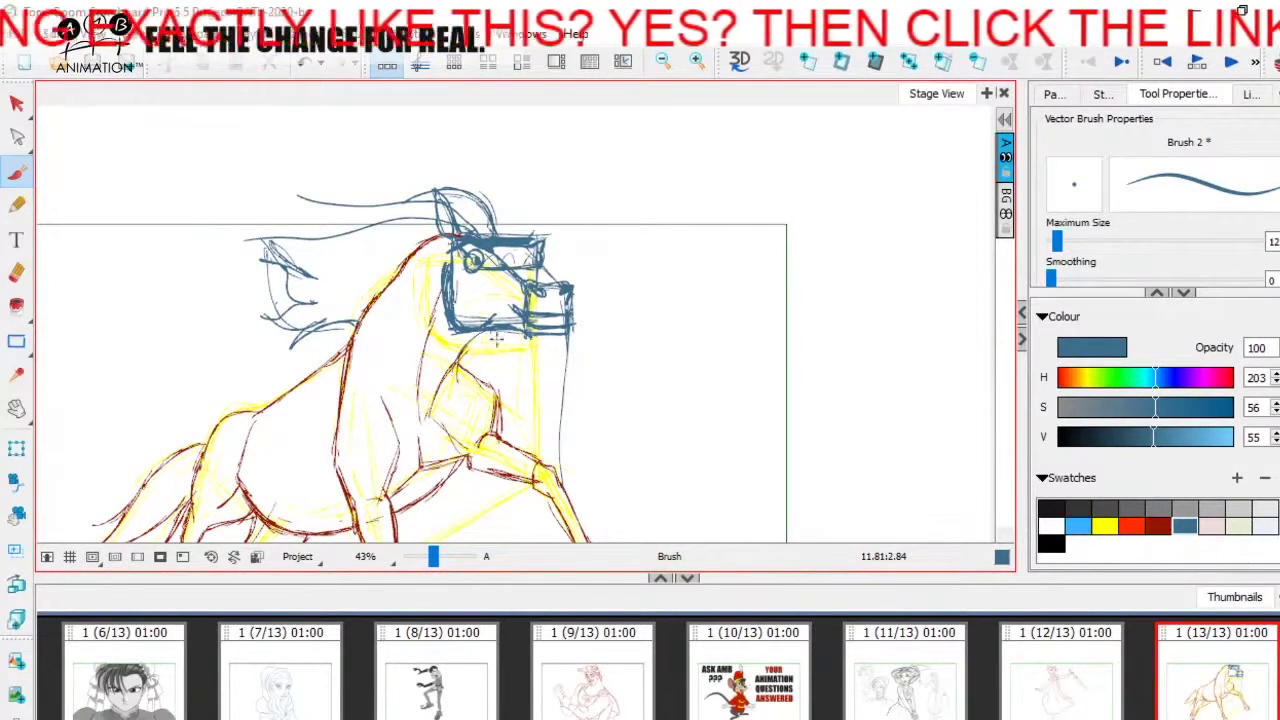
left_click_drag(582, 378, 580, 338)
key("alt+s")
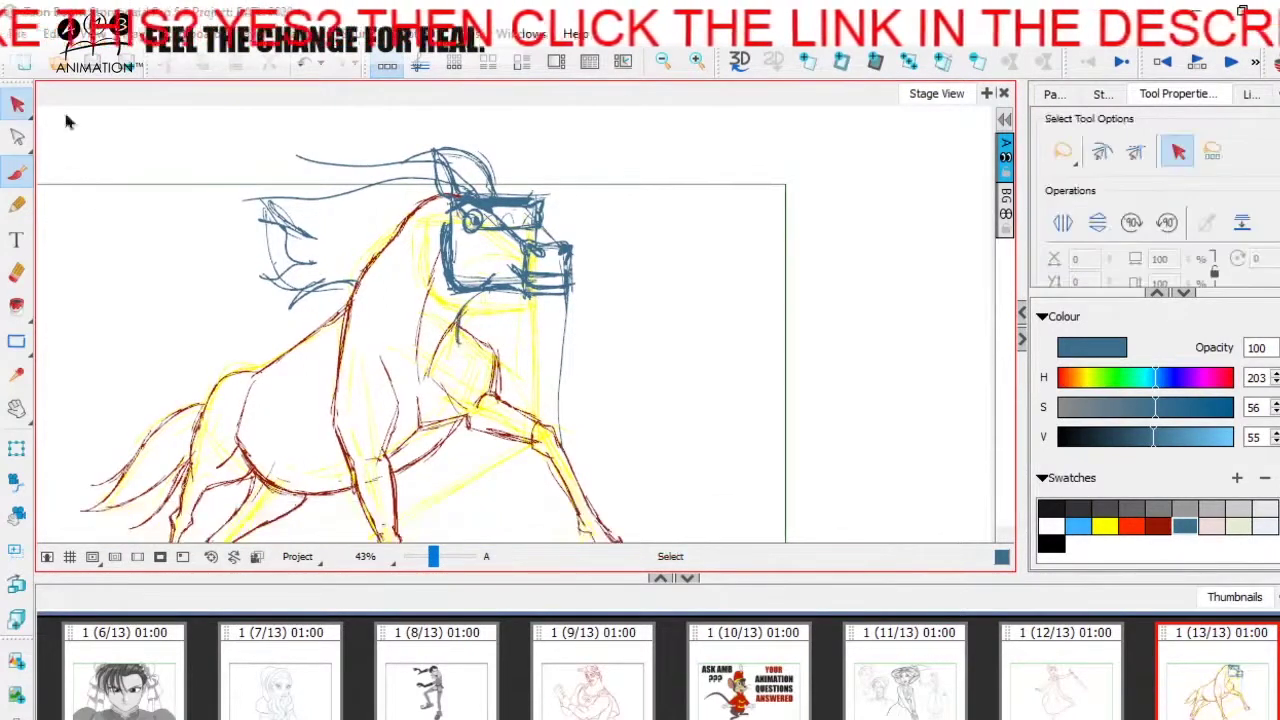
Delete the old yellow underlay and recolour the blue head, ear, mane and throat strokes yellow.
left_click(533, 321)
key("Delete")
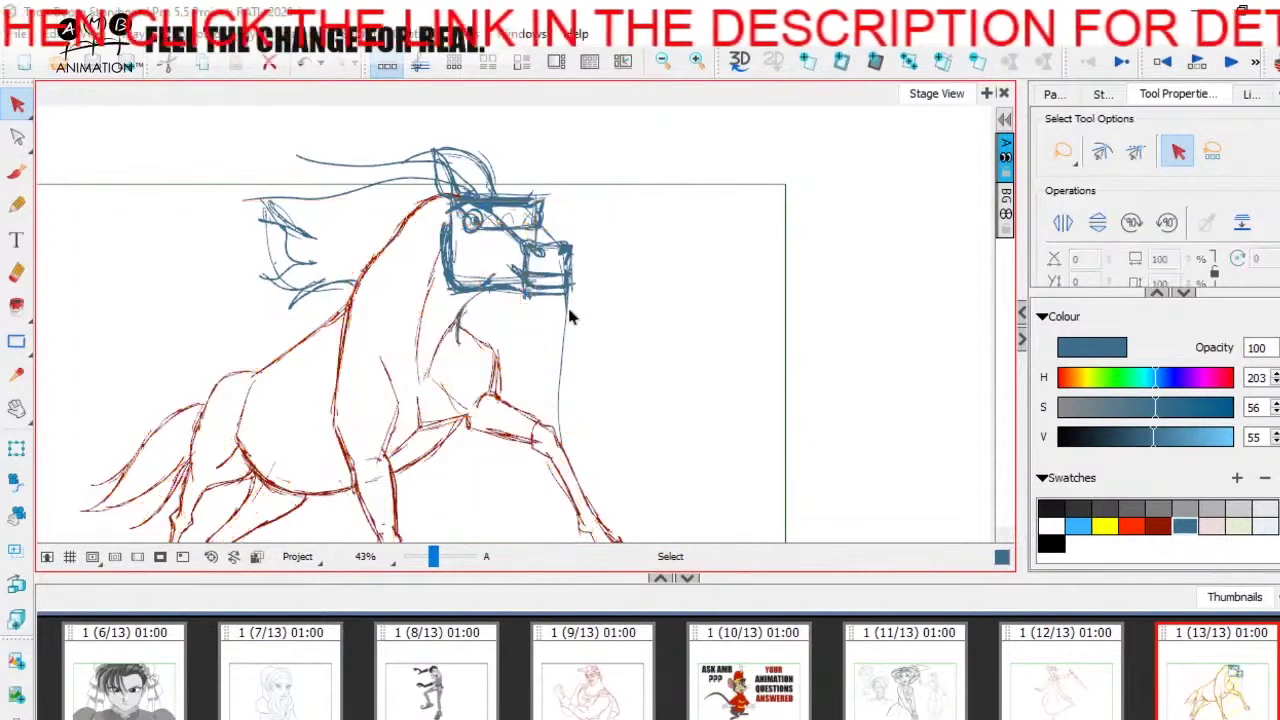
left_click_drag(643, 314, 674, 366)
key("ctrl+a")
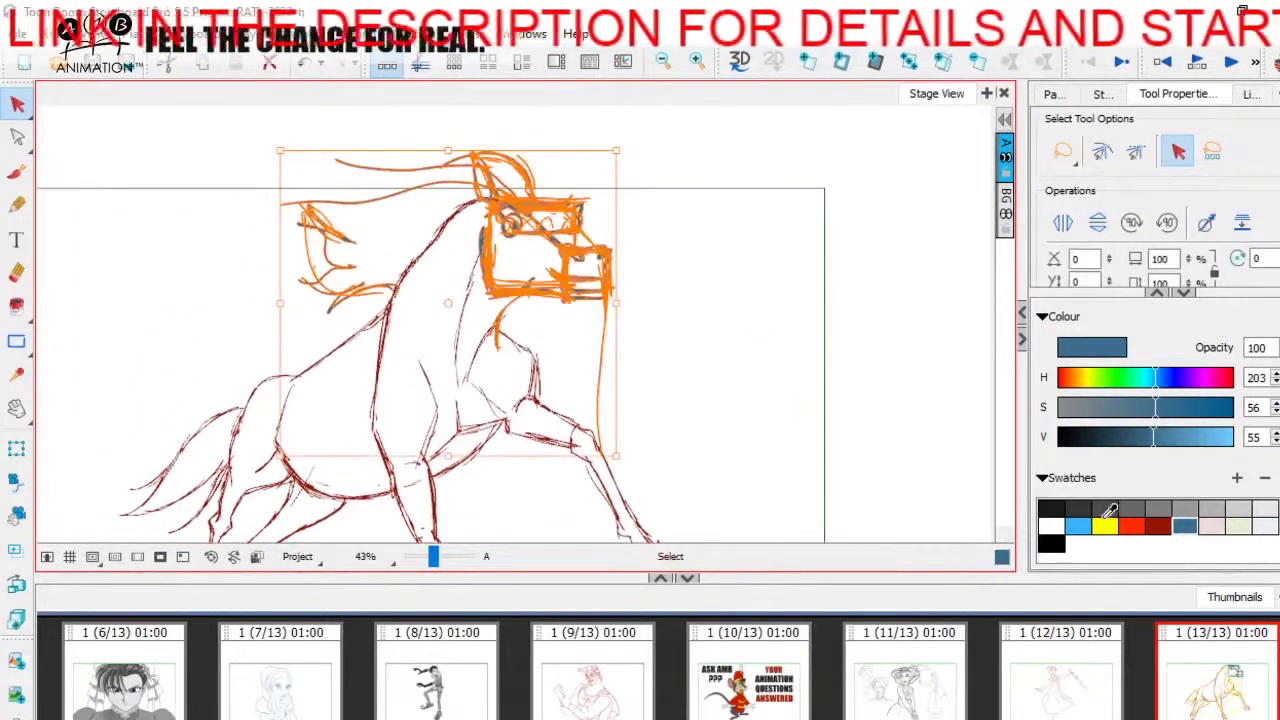
left_click(1104, 525)
left_click(868, 375)
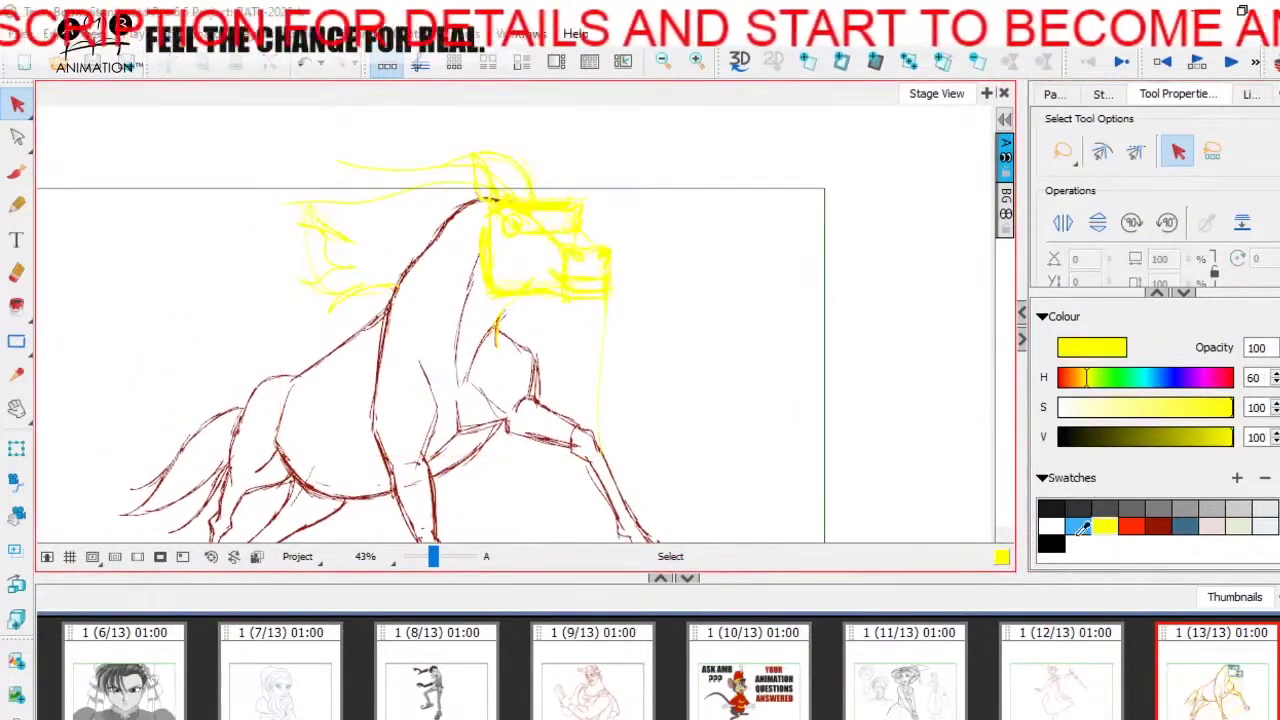
Save the project and brush the horse's brow line in dark red along the upper edge of the yellow head box.
left_click(1157, 525)
key("ctrl+s")
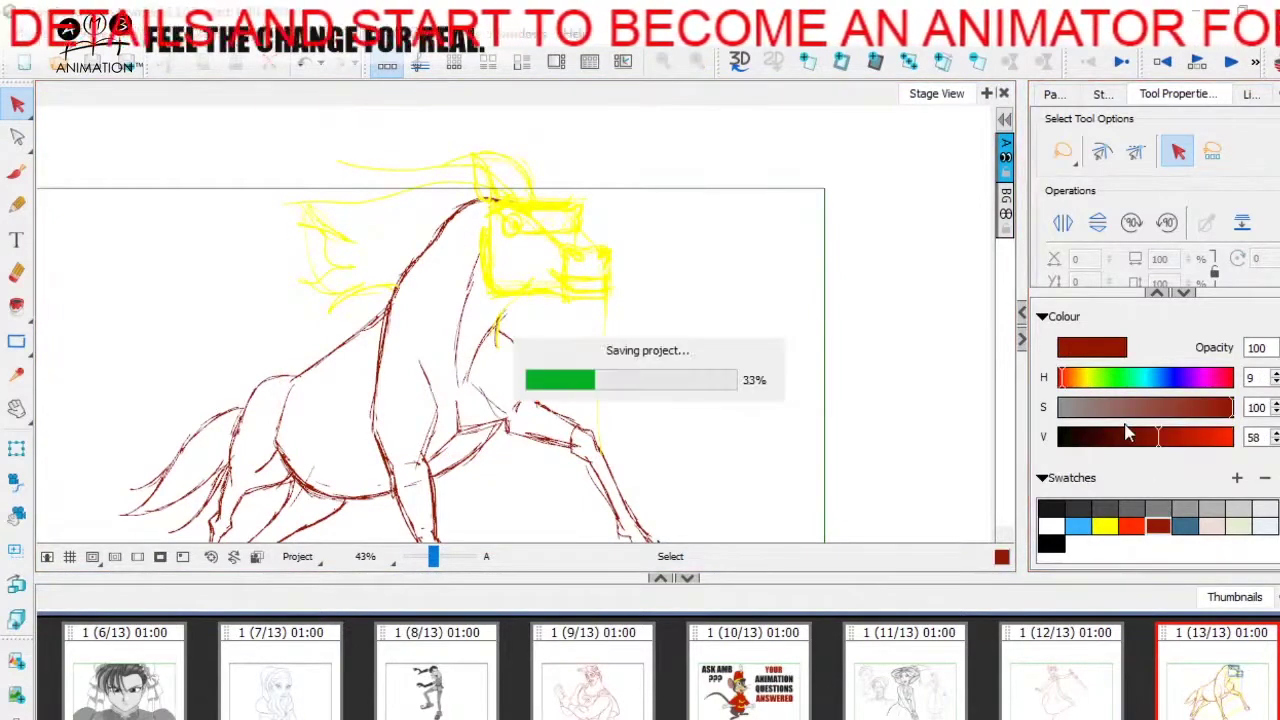
left_click(16, 172)
left_click_drag(432, 556, 435, 556)
key("space")
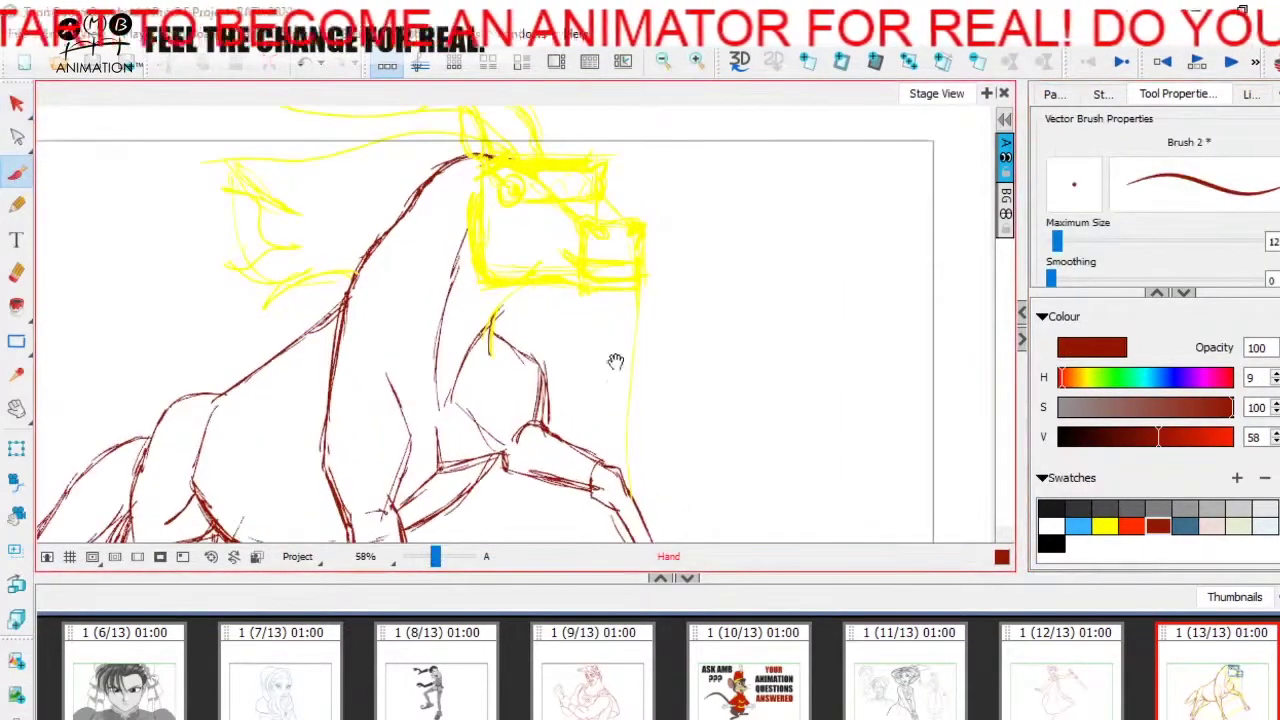
left_click_drag(611, 349, 600, 453)
key("space")
left_click_drag(536, 398, 553, 413)
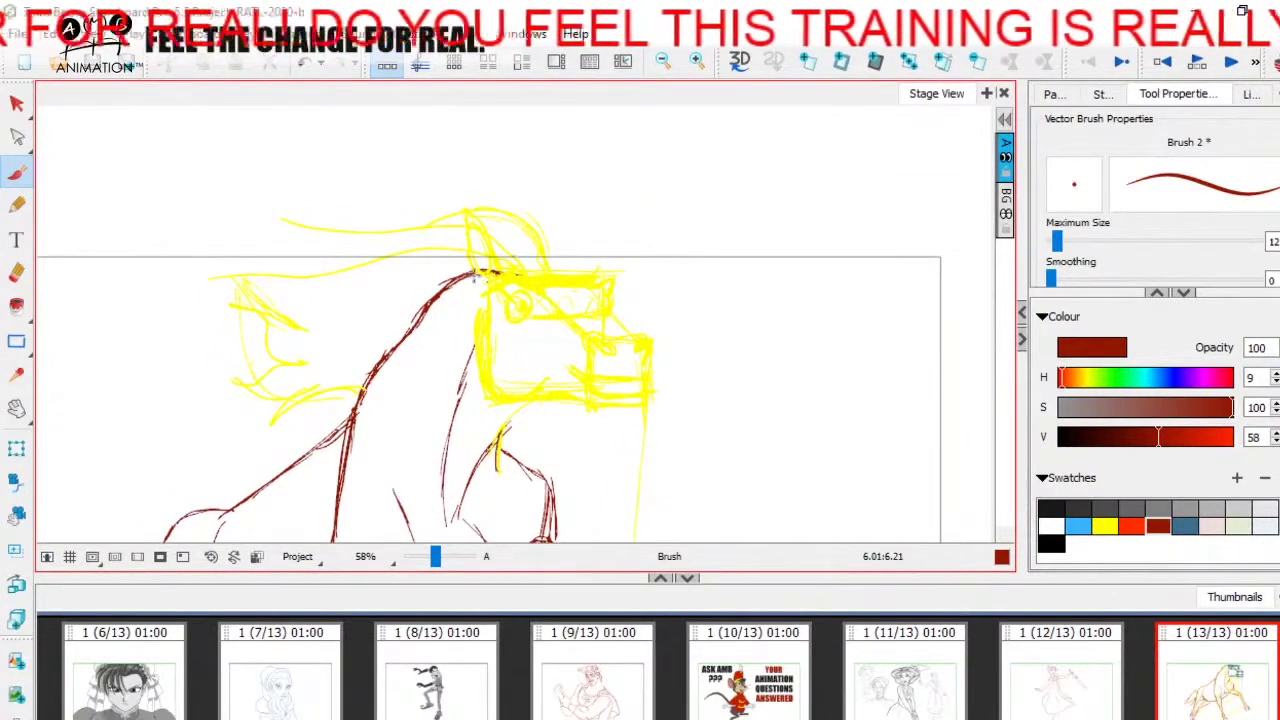
mouse_move(488, 290)
left_mouse_down()
mouse_move(539, 290)
mouse_move(490, 289)
left_mouse_up()
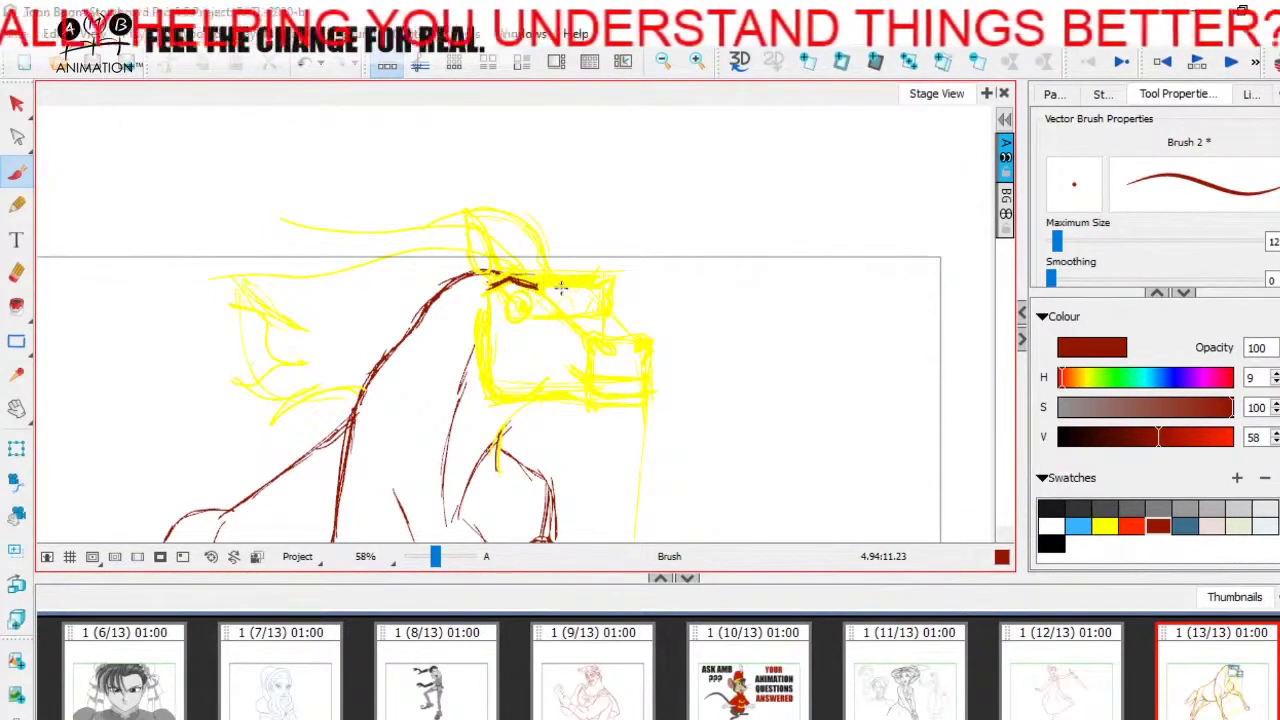
left_click_drag(518, 282, 598, 285)
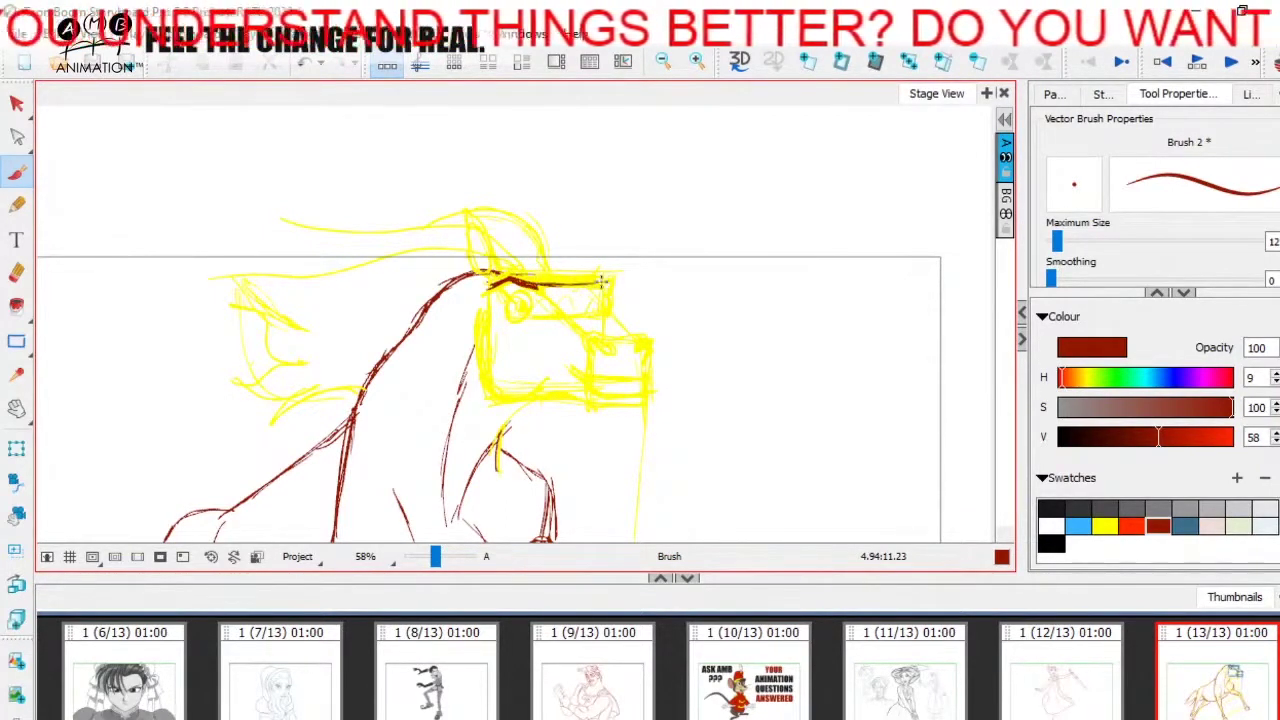
Draw the round near eye with its pupil and the small far eye at the end of the brow in dark red.
left_click_drag(609, 282, 607, 284)
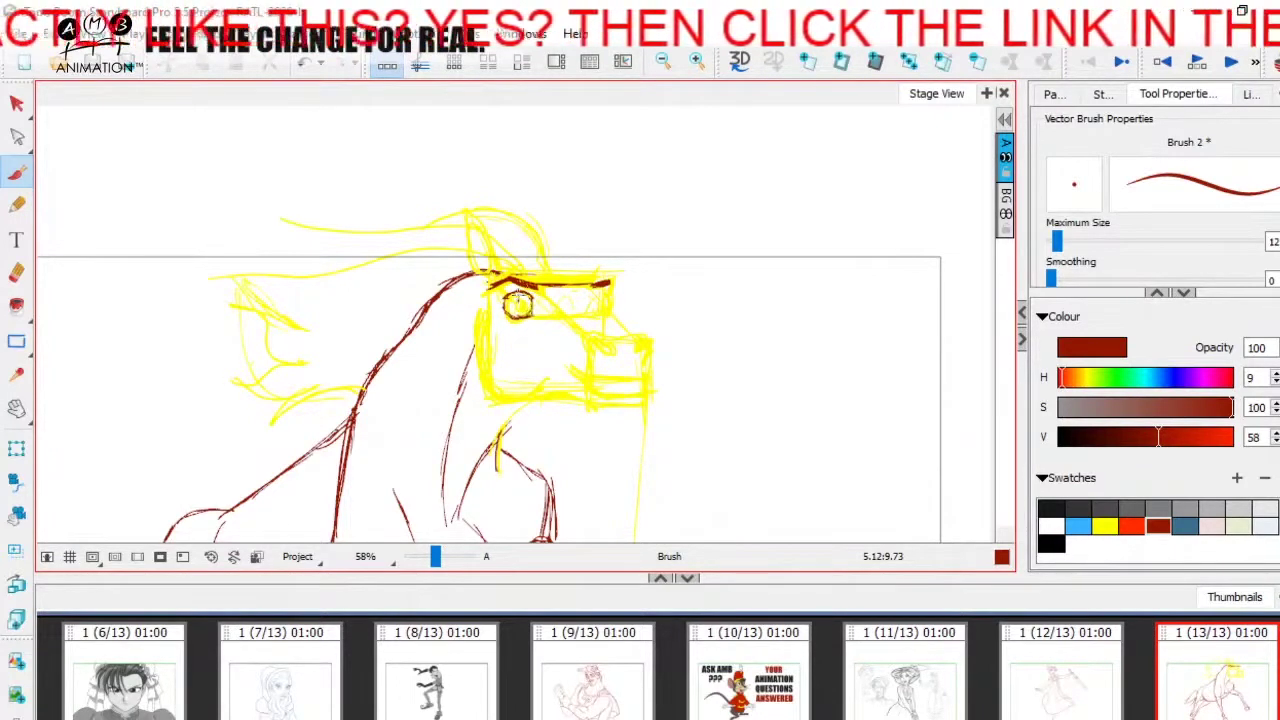
key("space")
left_click_drag(588, 334, 574, 346)
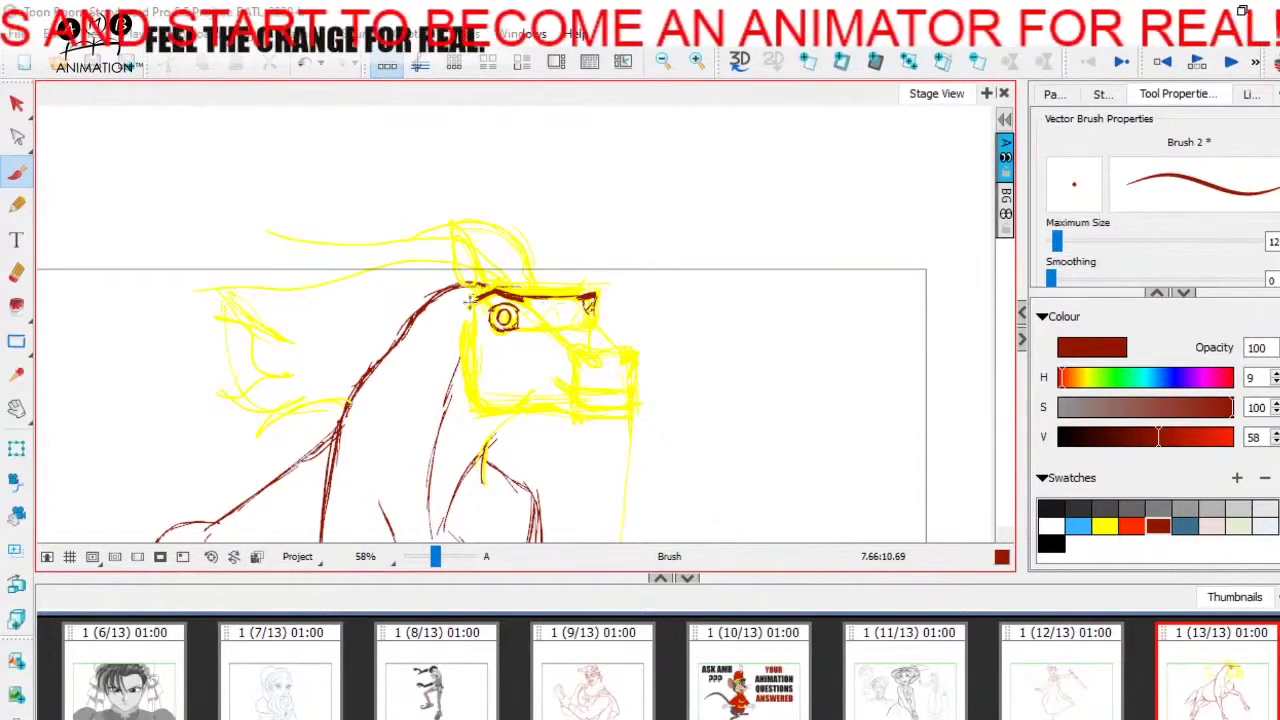
key("space")
left_click_drag(613, 345, 578, 335)
key("space")
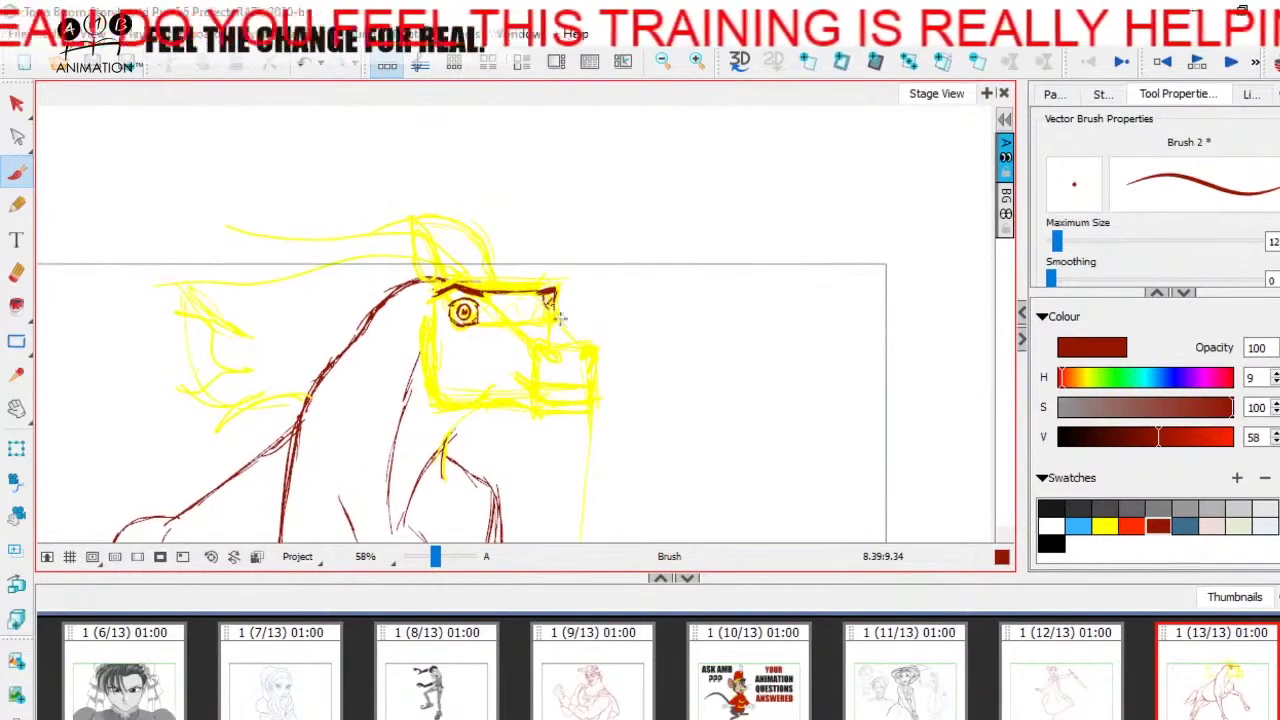
left_click_drag(554, 308, 548, 299)
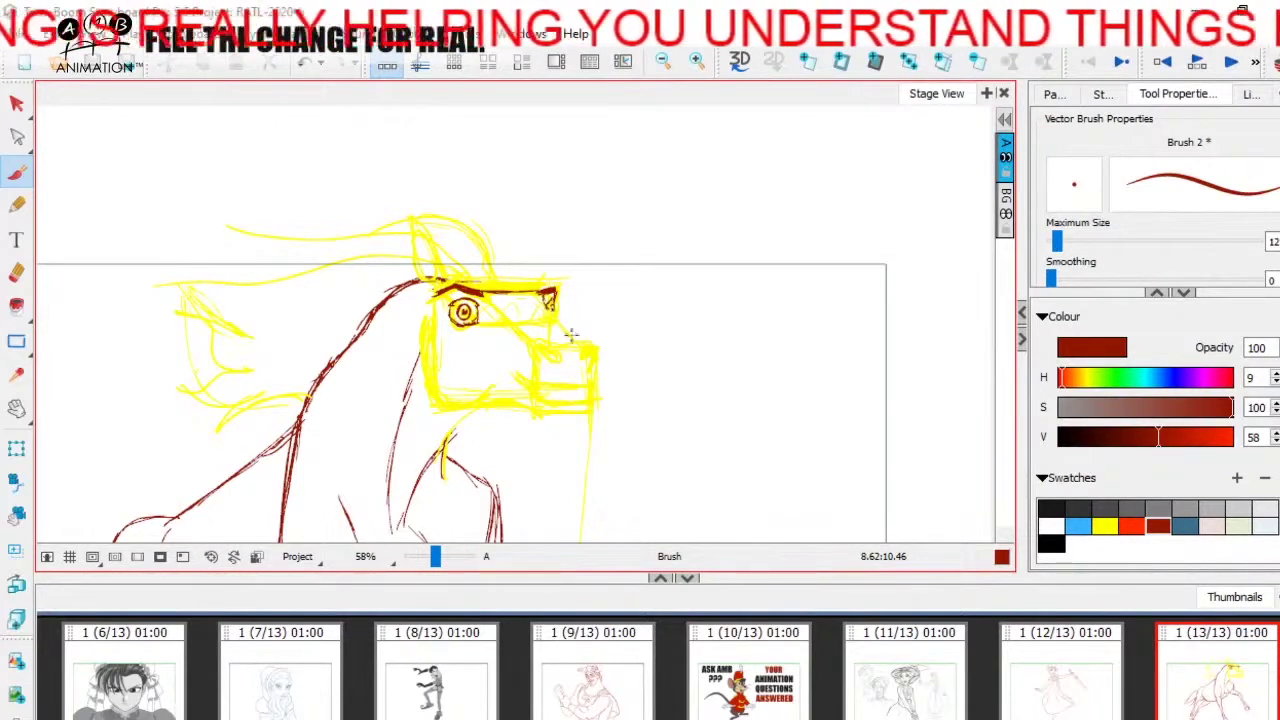
Draw the far nose contour, the muzzle front and the near bridge line from brow to nostril in dark red.
left_click_drag(560, 318, 593, 344)
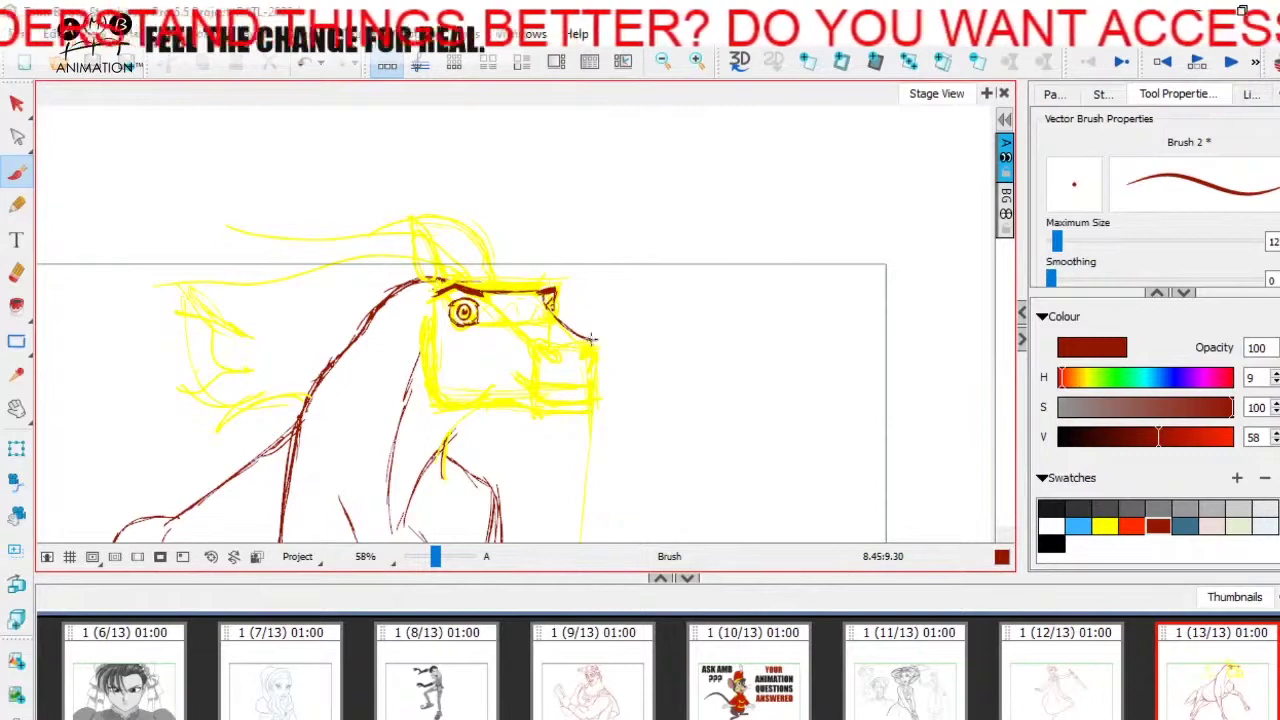
left_click_drag(589, 340, 605, 392)
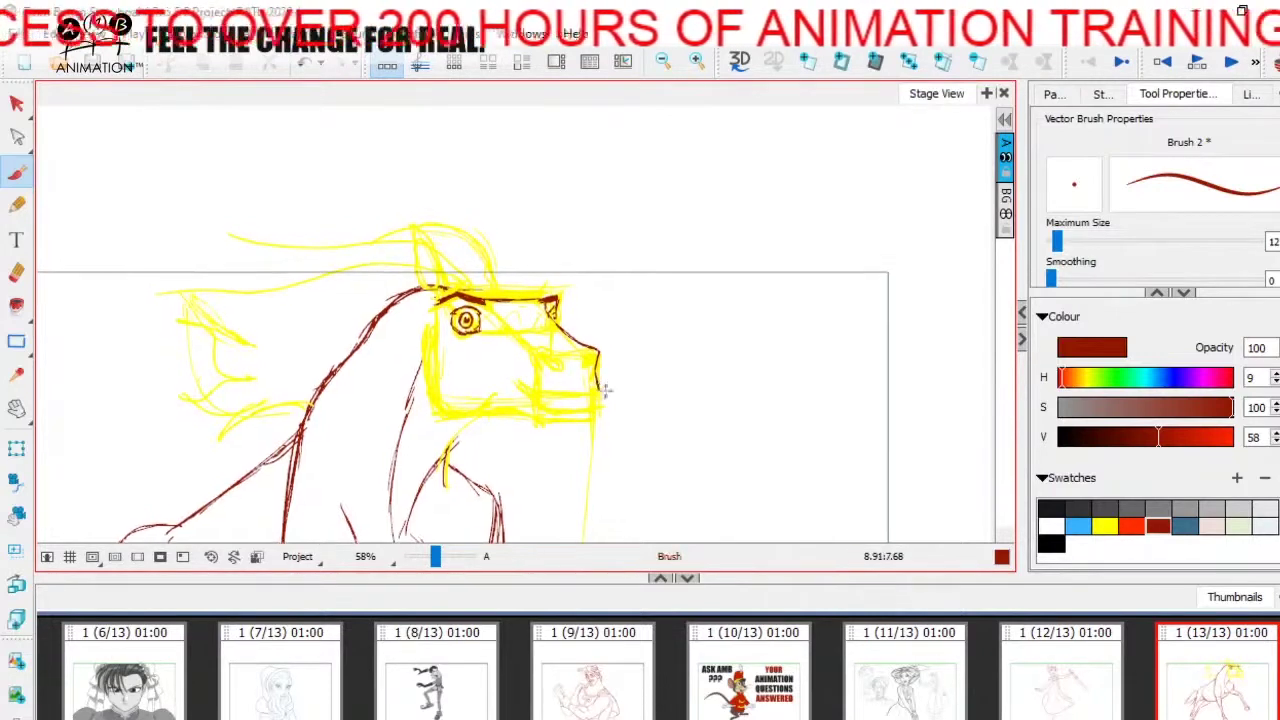
mouse_move(487, 302)
left_mouse_down()
mouse_move(537, 343)
mouse_move(548, 373)
mouse_move(530, 340)
mouse_move(543, 378)
left_mouse_up()
key("space")
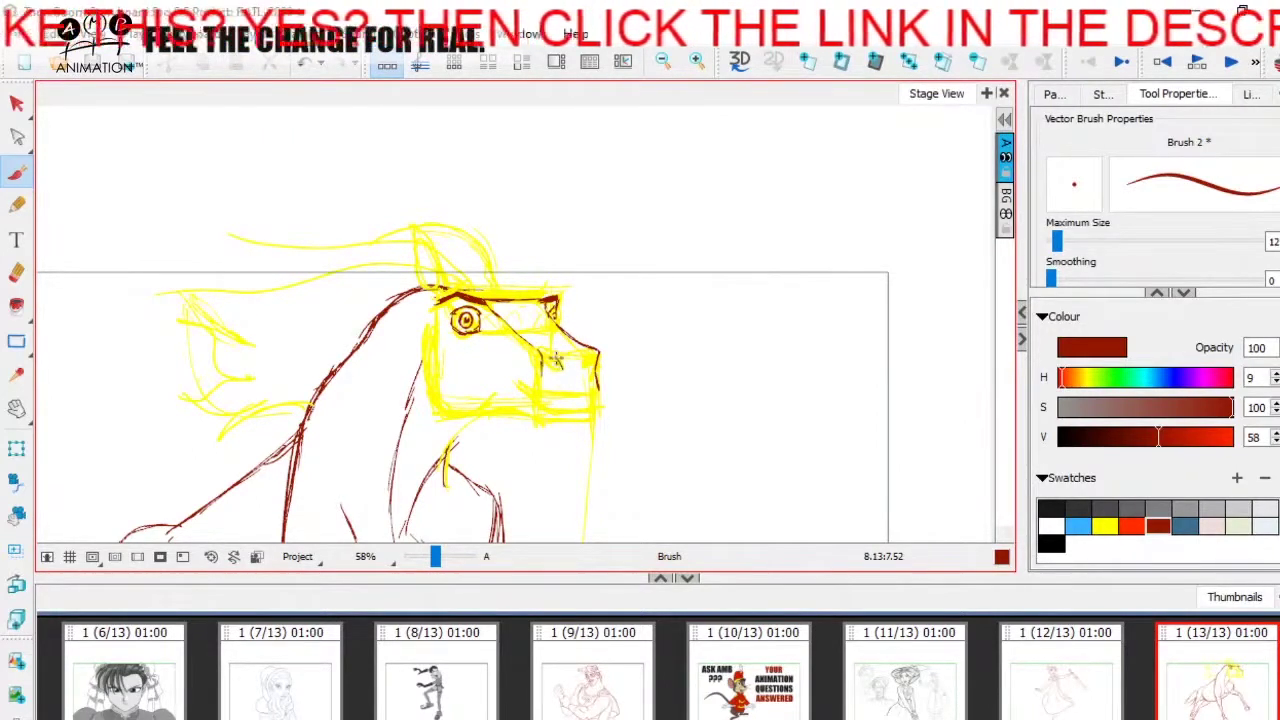
Draw the near and far nostrils in dark red on top of the muzzle.
left_click_drag(549, 358, 565, 373)
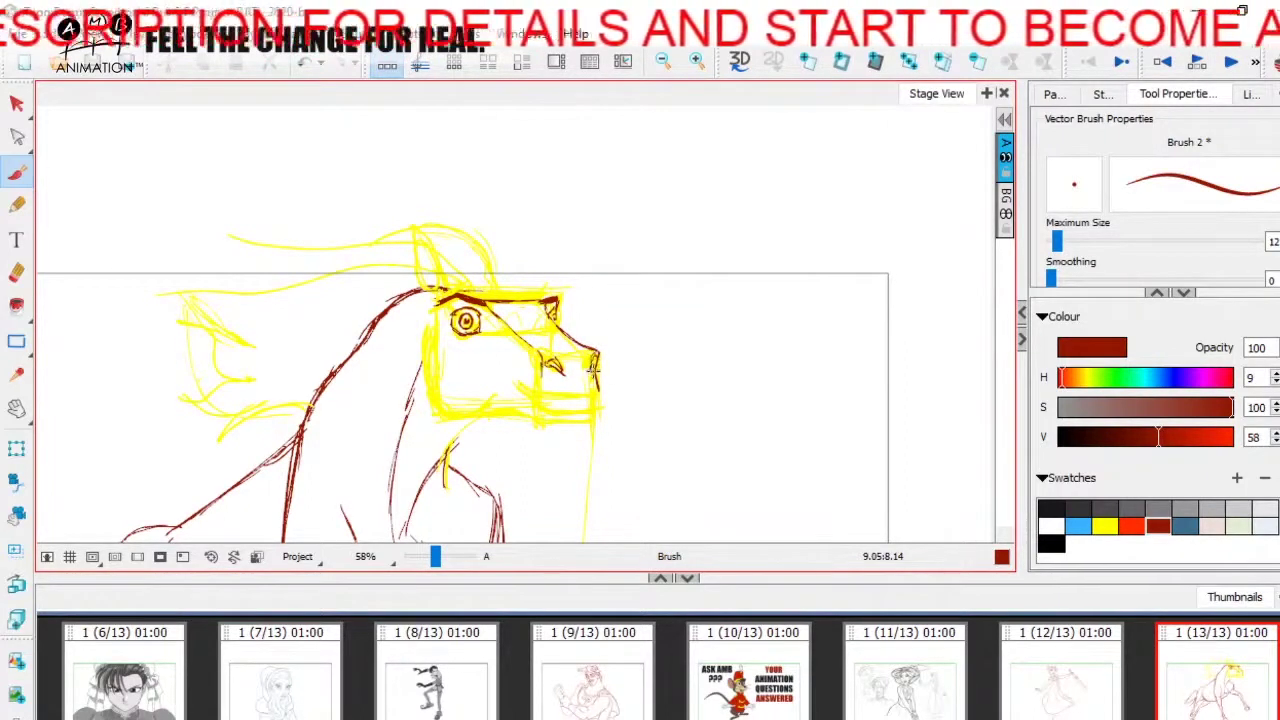
key("space")
left_click_drag(586, 384, 588, 385)
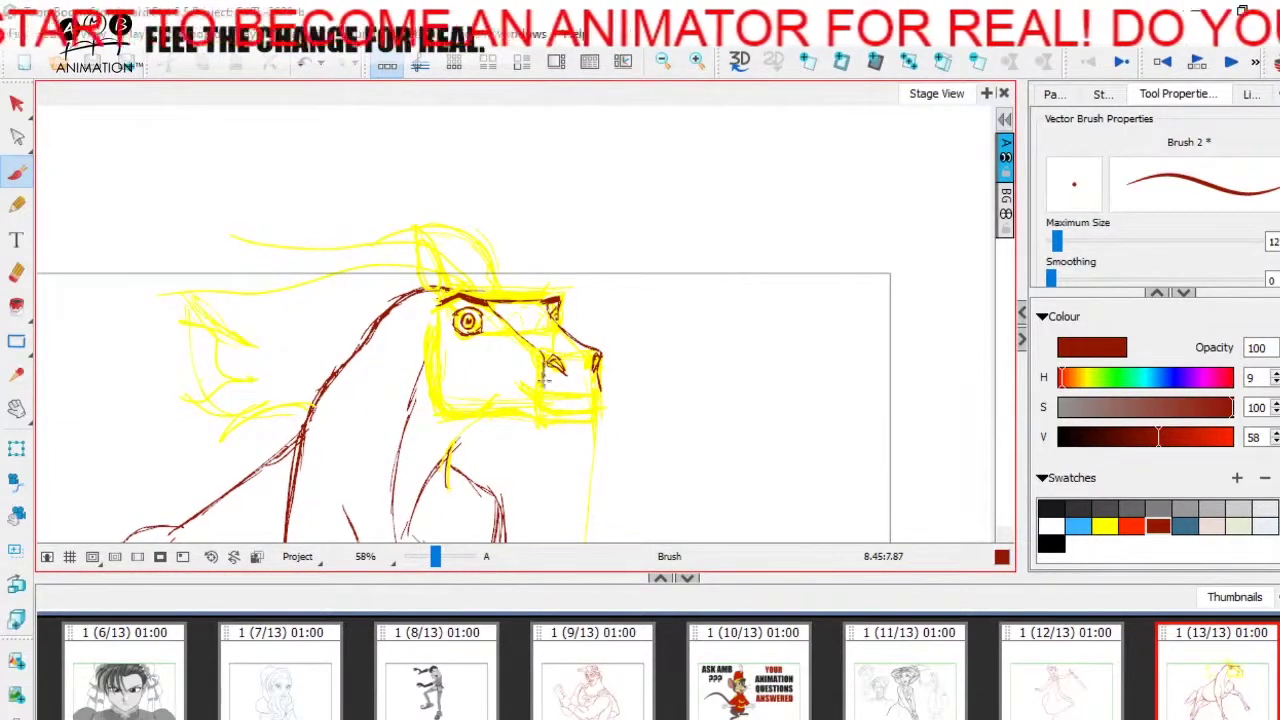
Draw the horse's slightly open mouth in dark red, including the upper lip, lower lip and chin curve.
mouse_move(544, 385)
left_mouse_down()
mouse_move(524, 387)
mouse_move(607, 397)
mouse_move(562, 400)
mouse_move(531, 383)
left_mouse_up()
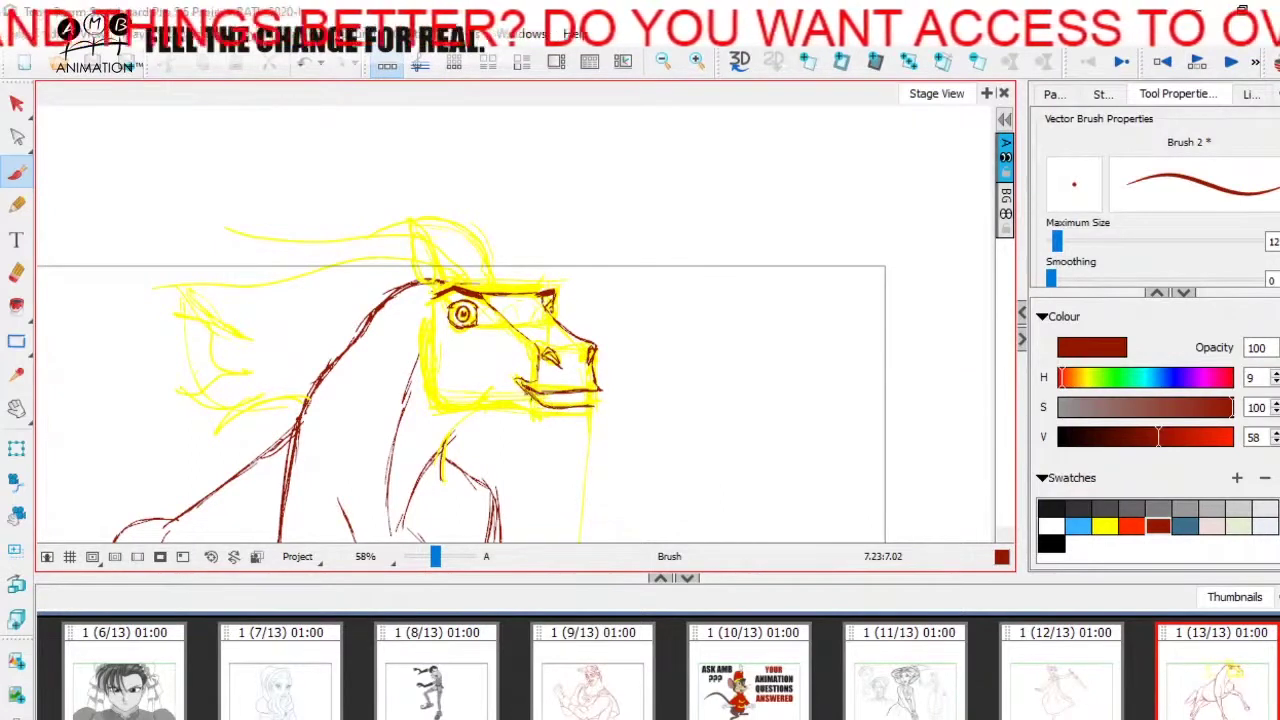
left_click_drag(590, 404, 605, 403)
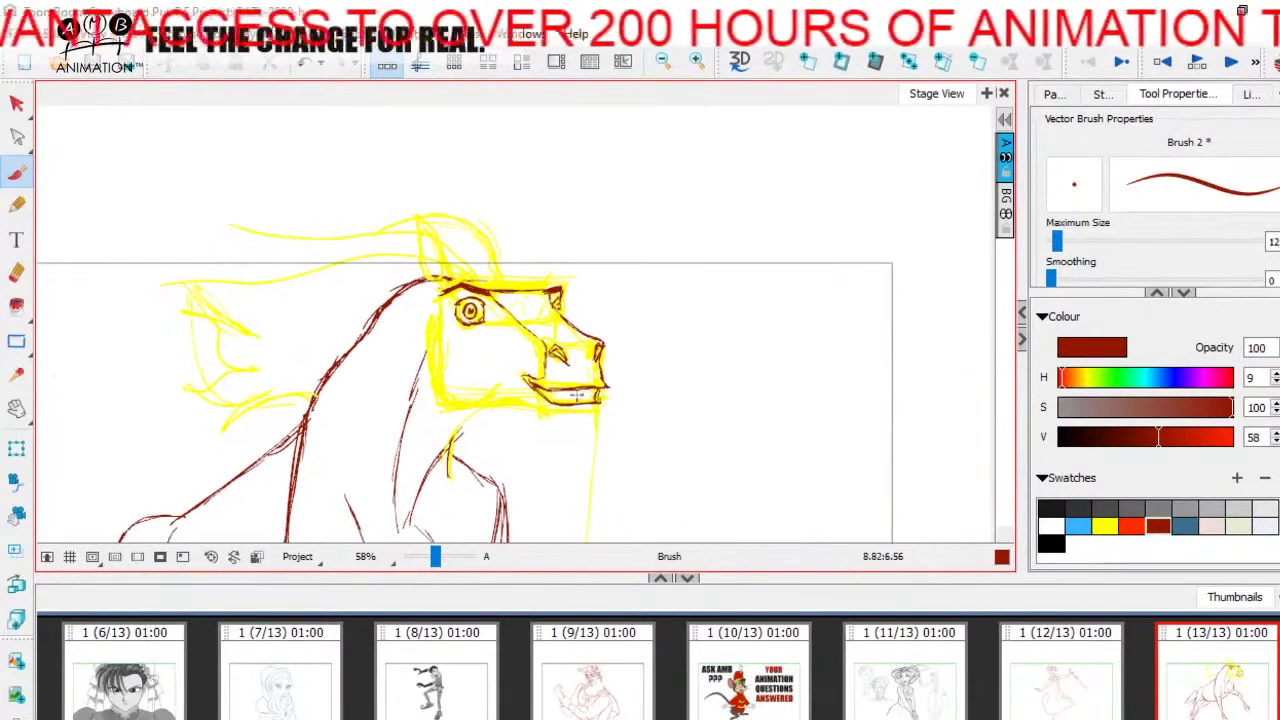
mouse_move(535, 408)
left_mouse_down()
mouse_move(589, 416)
mouse_move(569, 420)
mouse_move(604, 407)
mouse_move(556, 418)
left_mouse_up()
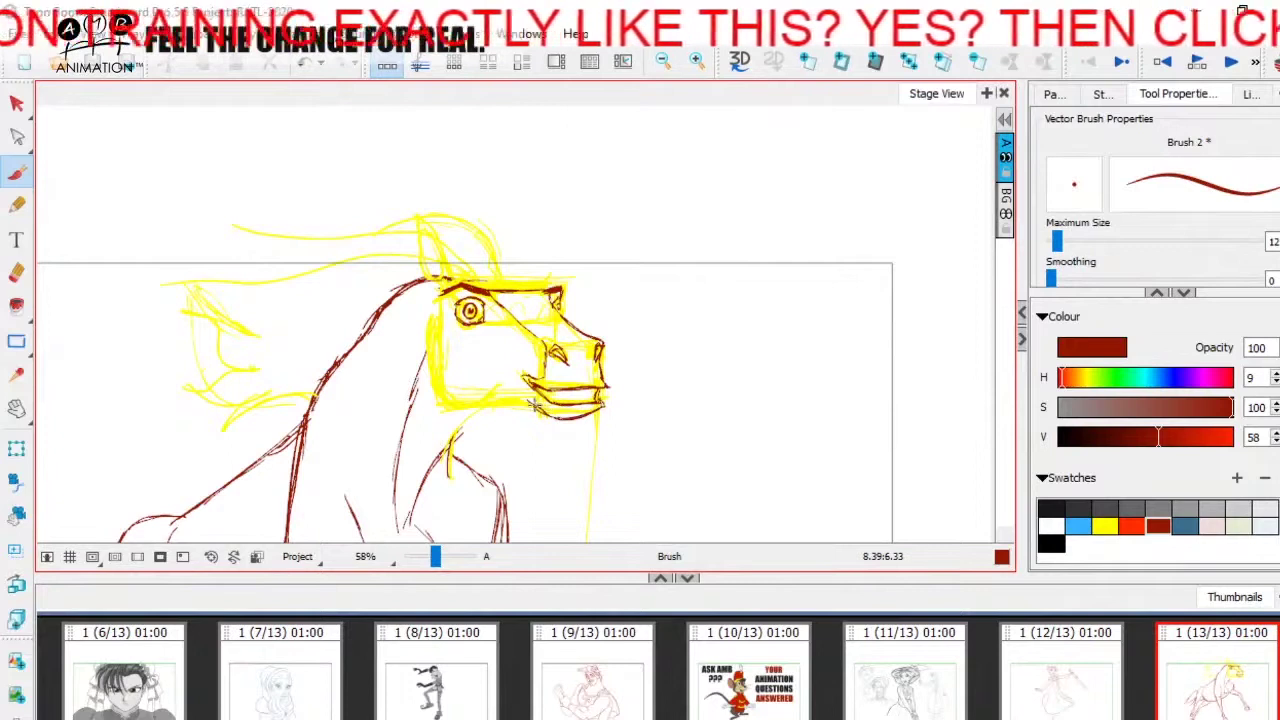
left_click_drag(535, 405, 522, 376)
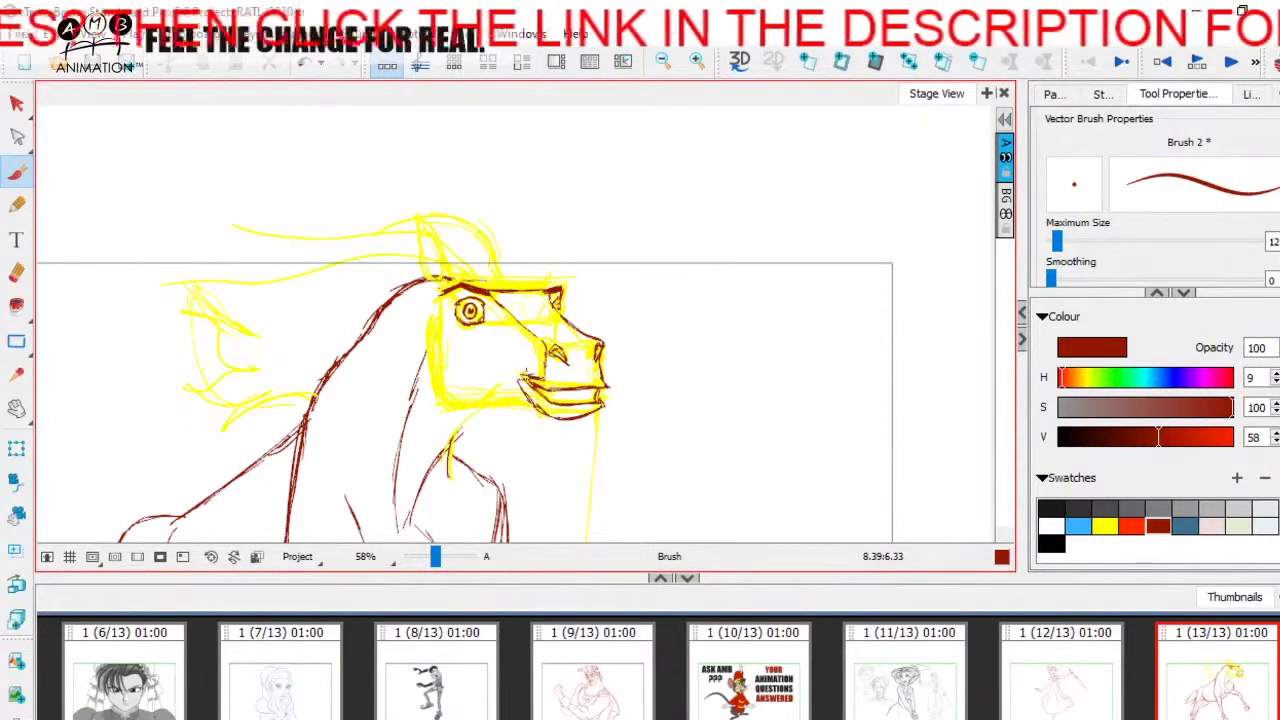
Erase the stray line behind the chin and redraw the mouth corner in dark red, linking it to the lower lip.
left_click(17, 273)
left_click(17, 173)
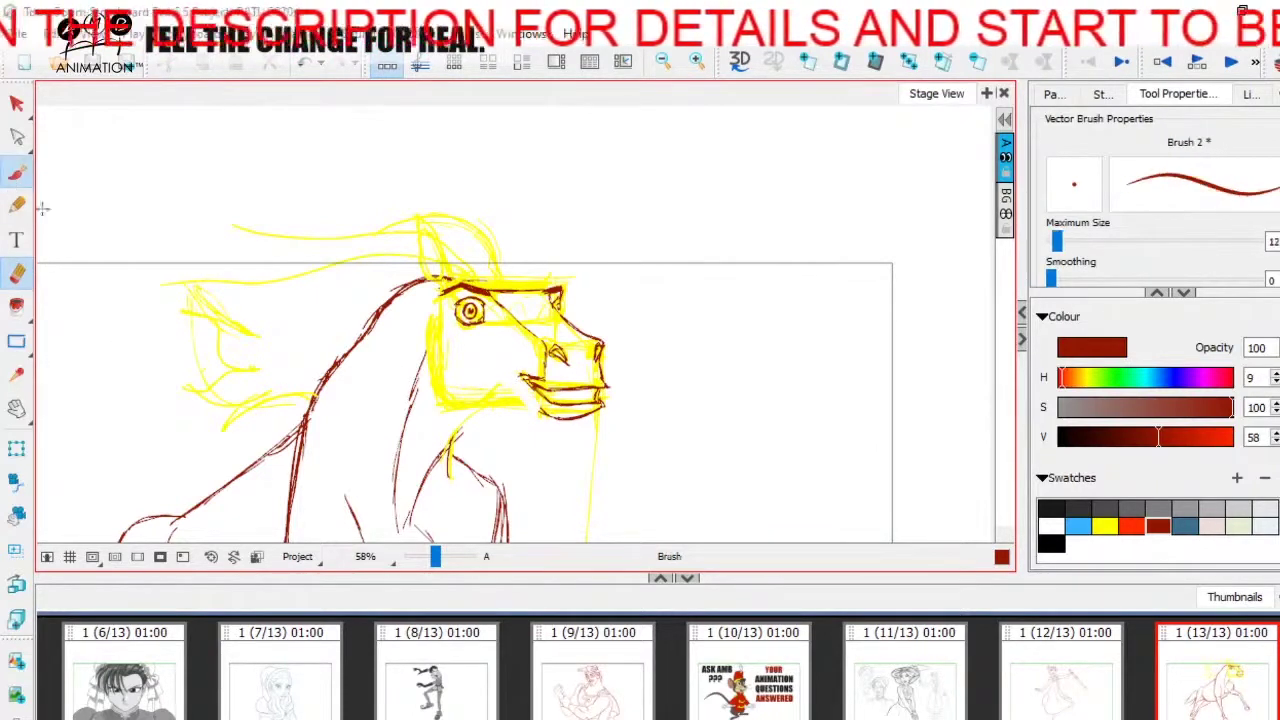
mouse_move(537, 372)
left_mouse_down()
mouse_move(514, 378)
mouse_move(530, 410)
mouse_move(542, 398)
mouse_move(520, 380)
mouse_move(529, 414)
left_mouse_up()
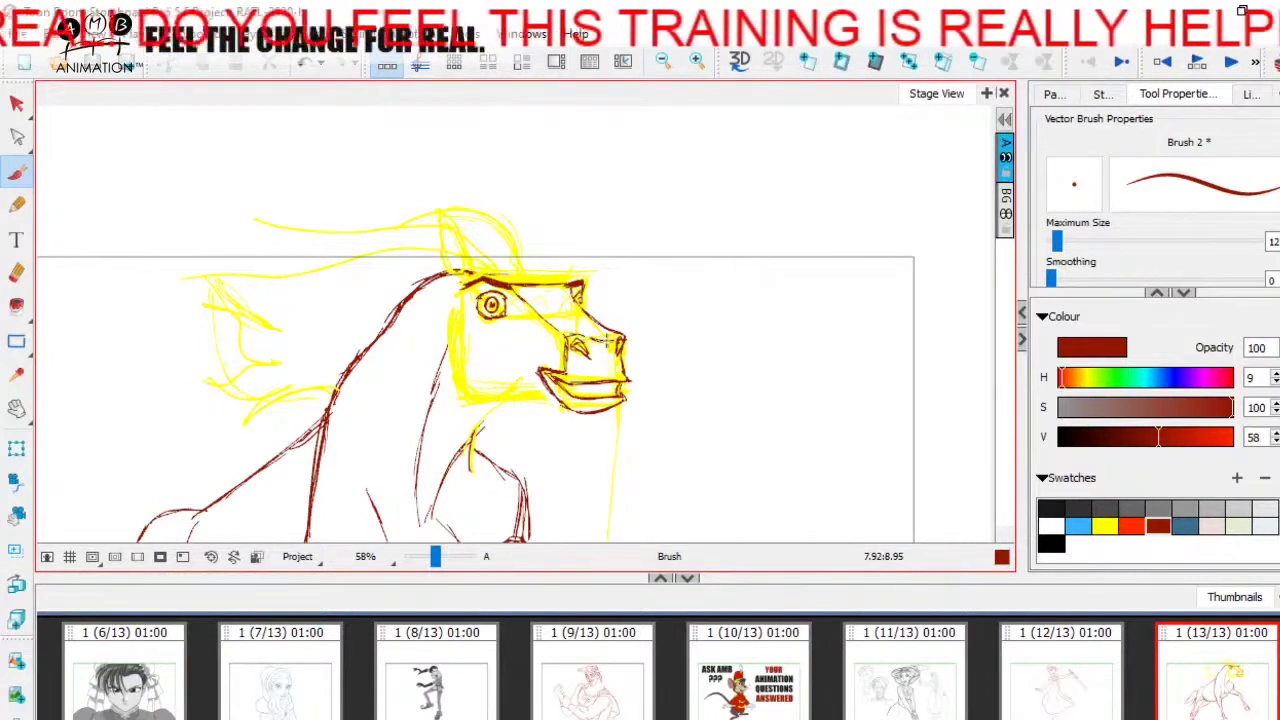
mouse_move(649, 432)
left_mouse_down()
mouse_move(694, 419)
mouse_move(672, 416)
left_mouse_up()
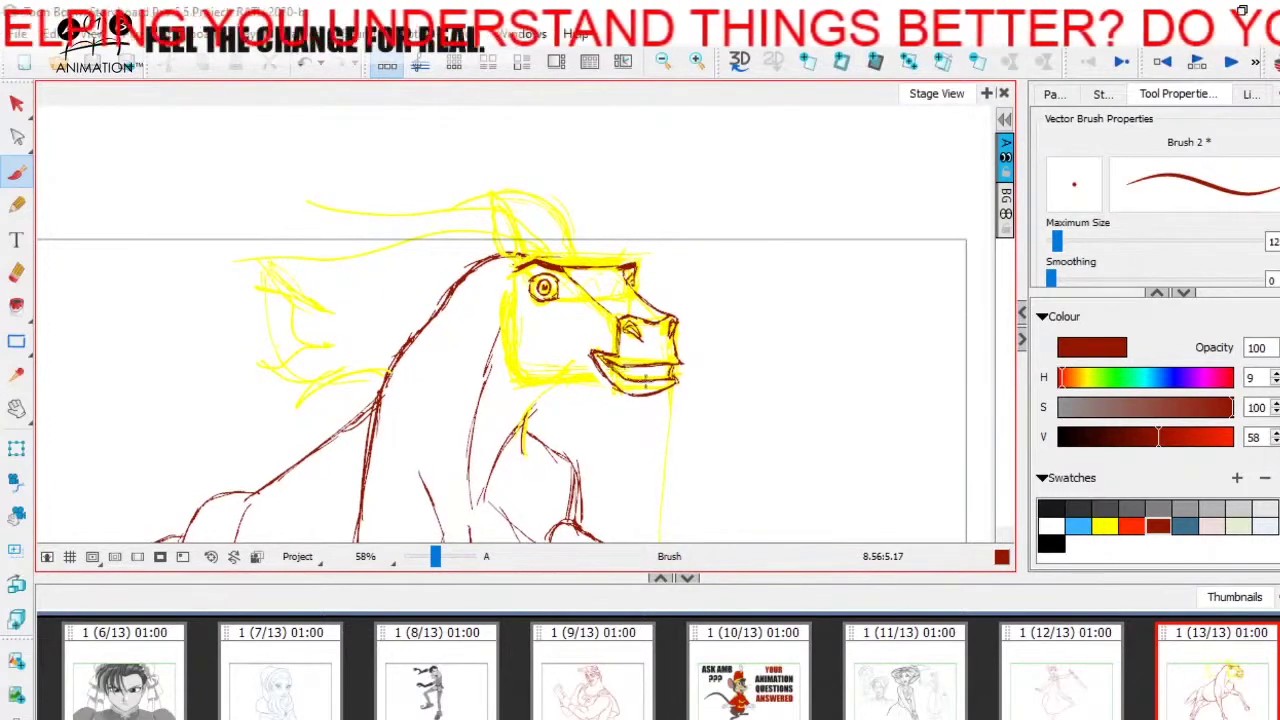
scroll(635, 438, "up", 1)
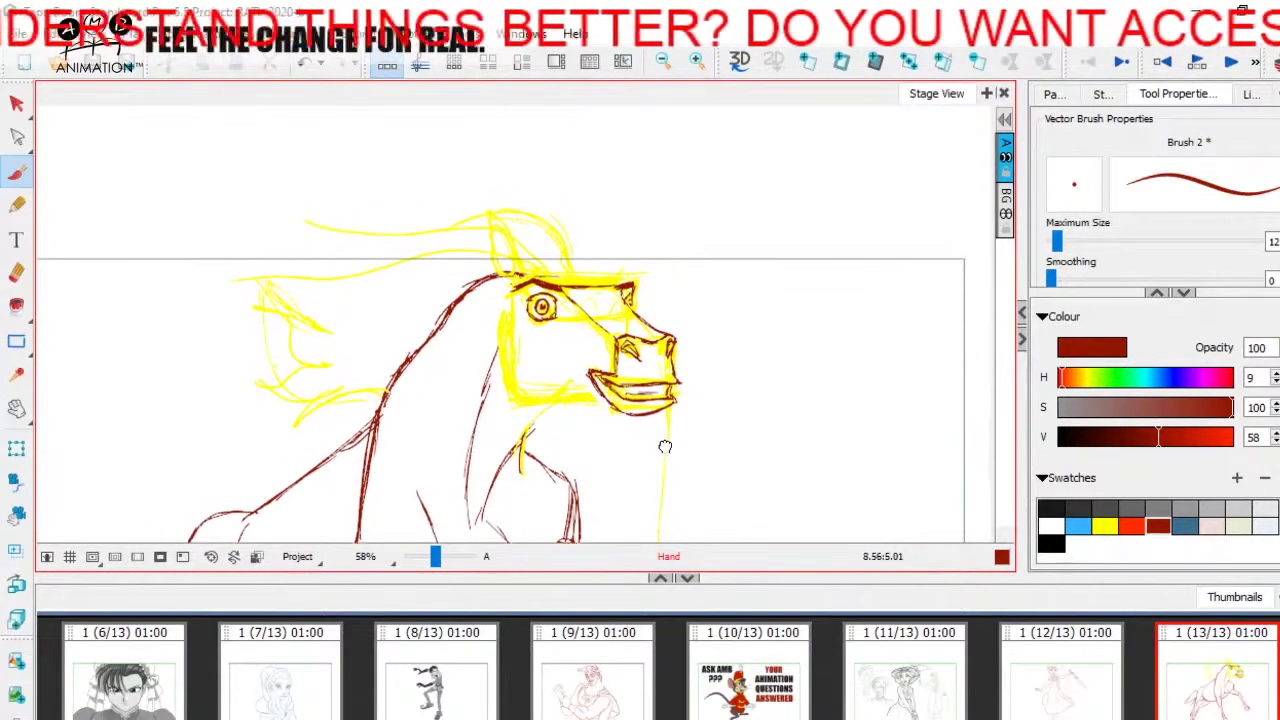
Draw the rounded jaw in dark red from chin to cheek and the throat line curving down to the chest.
mouse_move(602, 400)
left_mouse_down()
mouse_move(572, 395)
mouse_move(584, 396)
left_mouse_up()
scroll(560, 345, "up", 1)
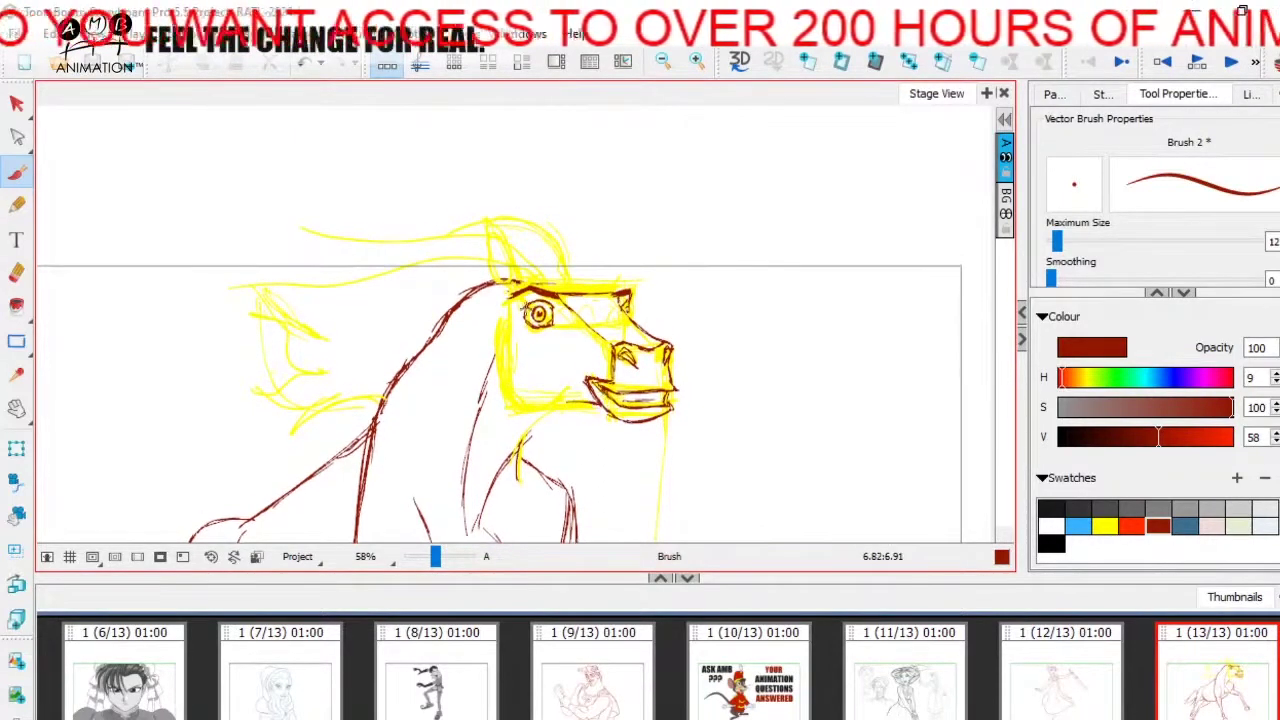
scroll(577, 370, "down", 1)
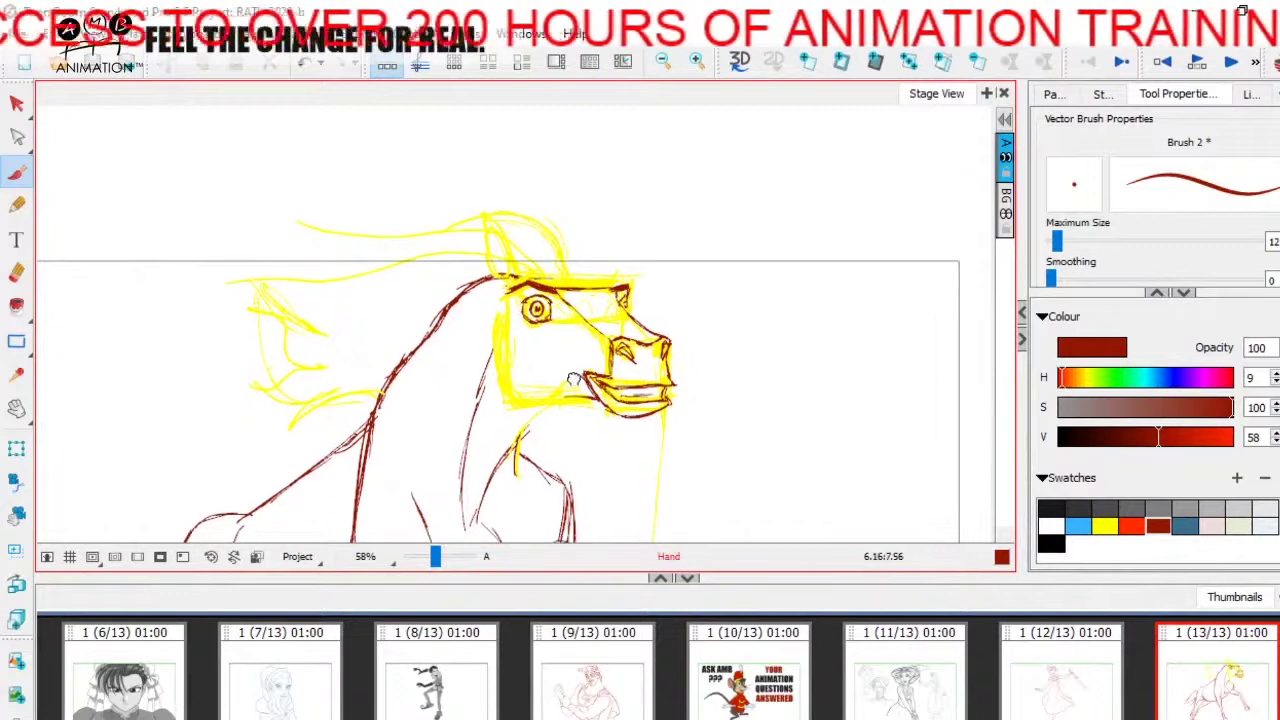
mouse_move(502, 317)
left_mouse_down()
mouse_move(515, 384)
mouse_move(502, 319)
mouse_move(505, 377)
mouse_move(502, 312)
mouse_move(532, 422)
mouse_move(508, 357)
mouse_move(505, 395)
mouse_move(506, 357)
mouse_move(532, 402)
mouse_move(510, 397)
mouse_move(528, 387)
mouse_move(517, 382)
mouse_move(530, 407)
mouse_move(544, 405)
mouse_move(510, 397)
mouse_move(604, 409)
mouse_move(534, 419)
mouse_move(527, 434)
mouse_move(540, 409)
mouse_move(521, 438)
left_mouse_up()
key("space")
key("space")
key("space")
mouse_move(521, 450)
left_mouse_down()
mouse_move(511, 456)
mouse_move(547, 408)
left_mouse_up()
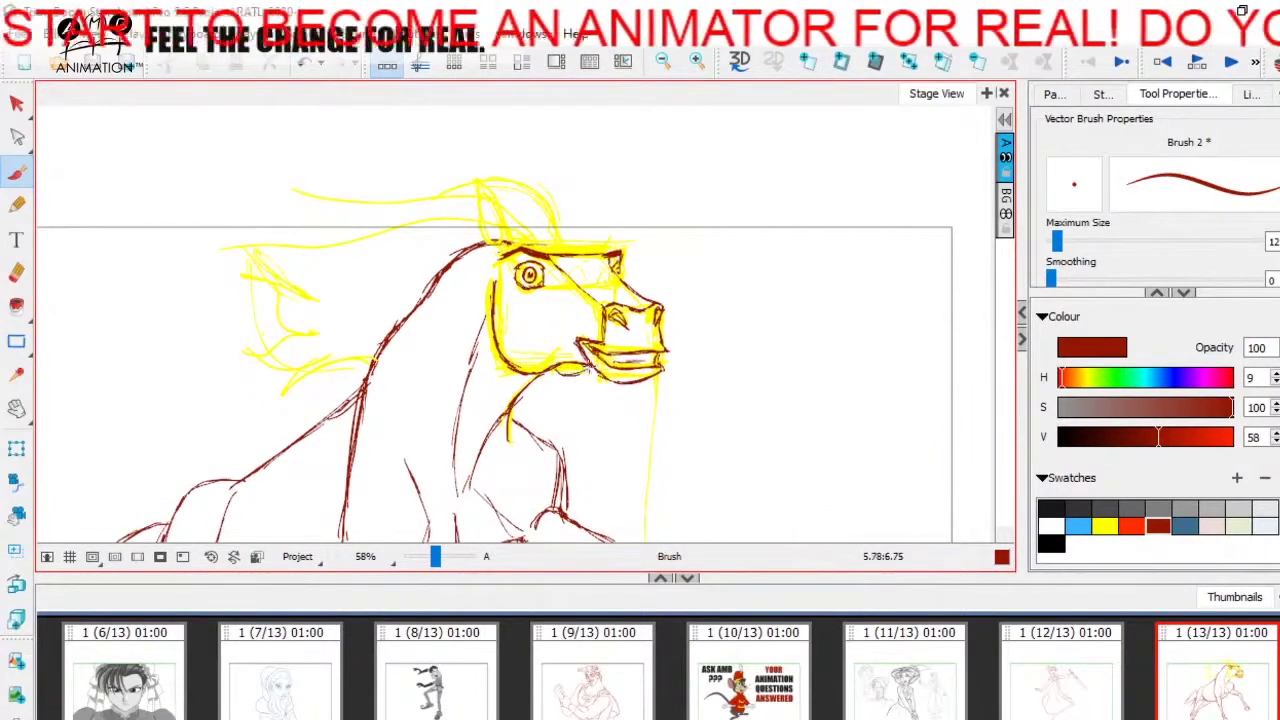
Draw the pointed near ear in dark red on top of the head, following the yellow guide.
scroll(600, 362, "left", 2)
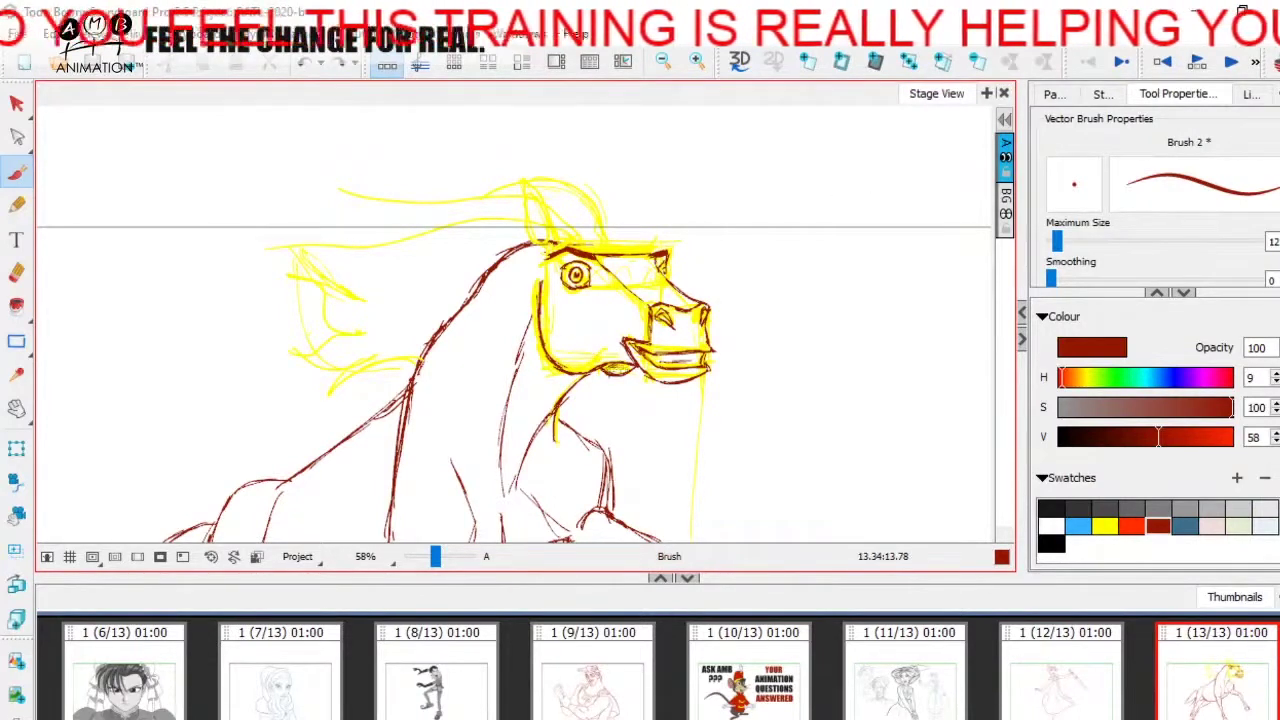
scroll(700, 230, "up", 1)
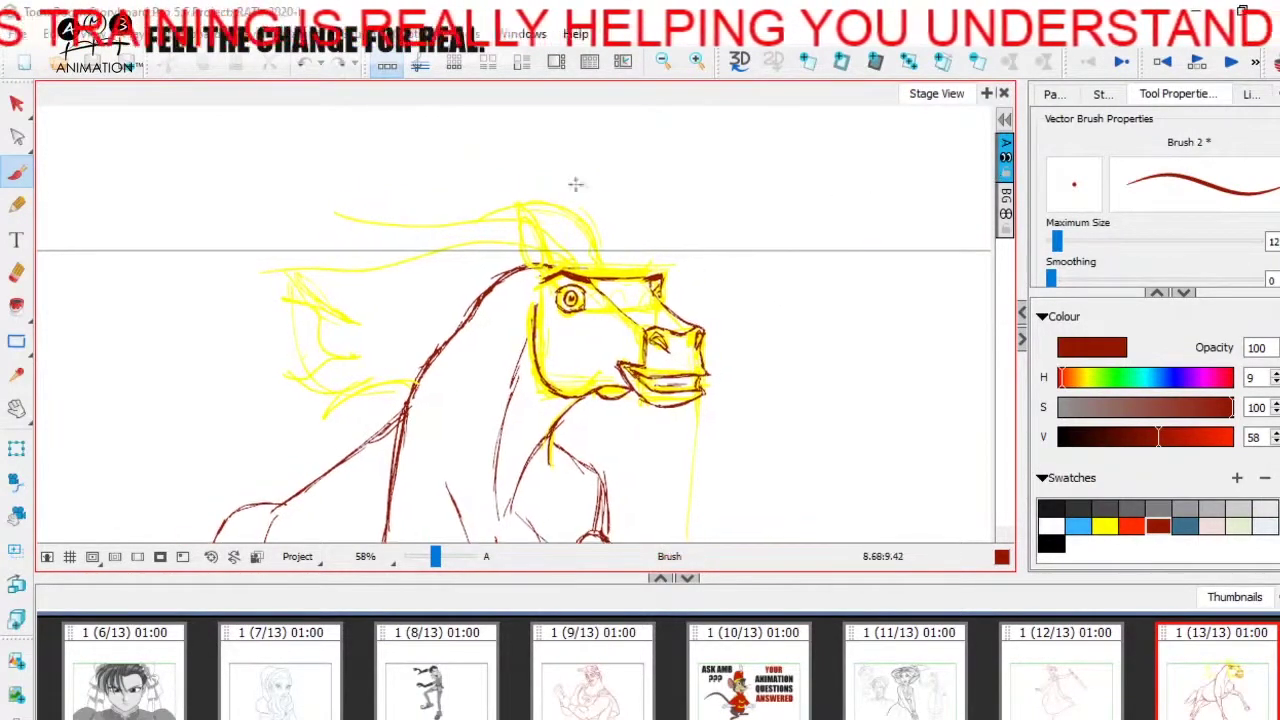
mouse_move(741, 302)
left_mouse_down()
mouse_move(631, 326)
mouse_move(662, 313)
left_mouse_up()
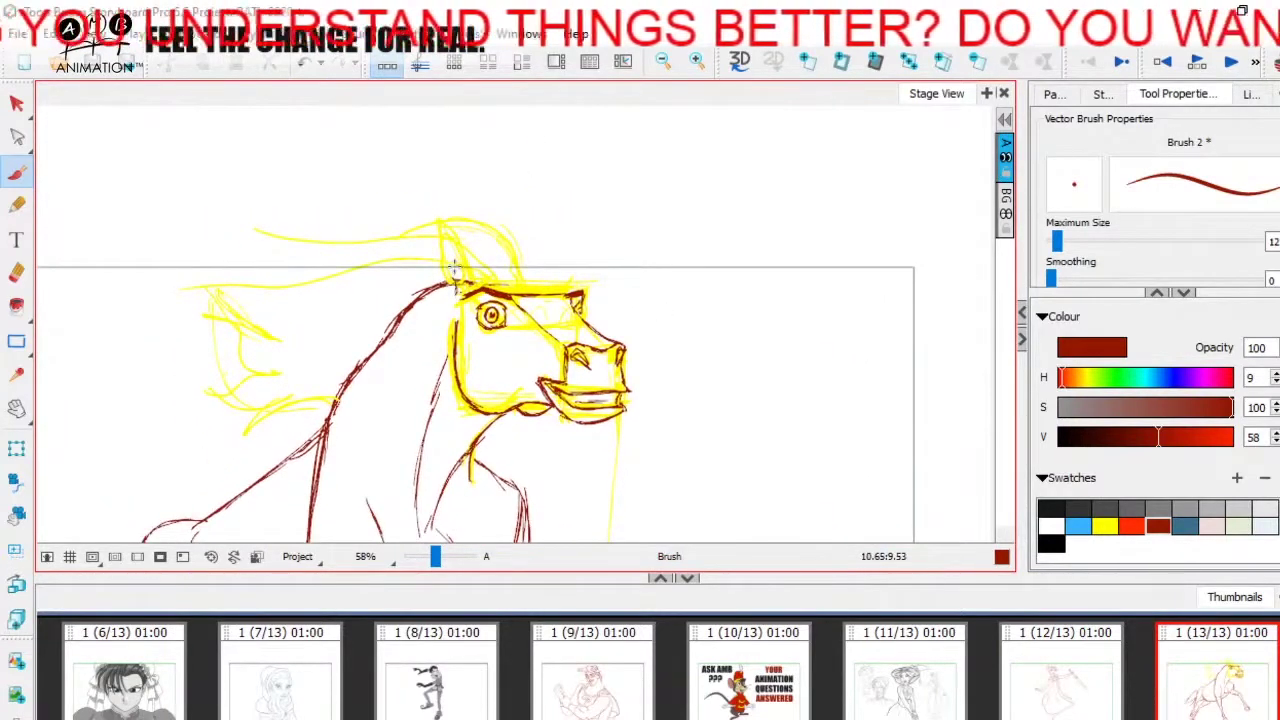
mouse_move(448, 272)
left_mouse_down()
mouse_move(441, 224)
mouse_move(459, 245)
mouse_move(444, 221)
mouse_move(481, 274)
left_mouse_up()
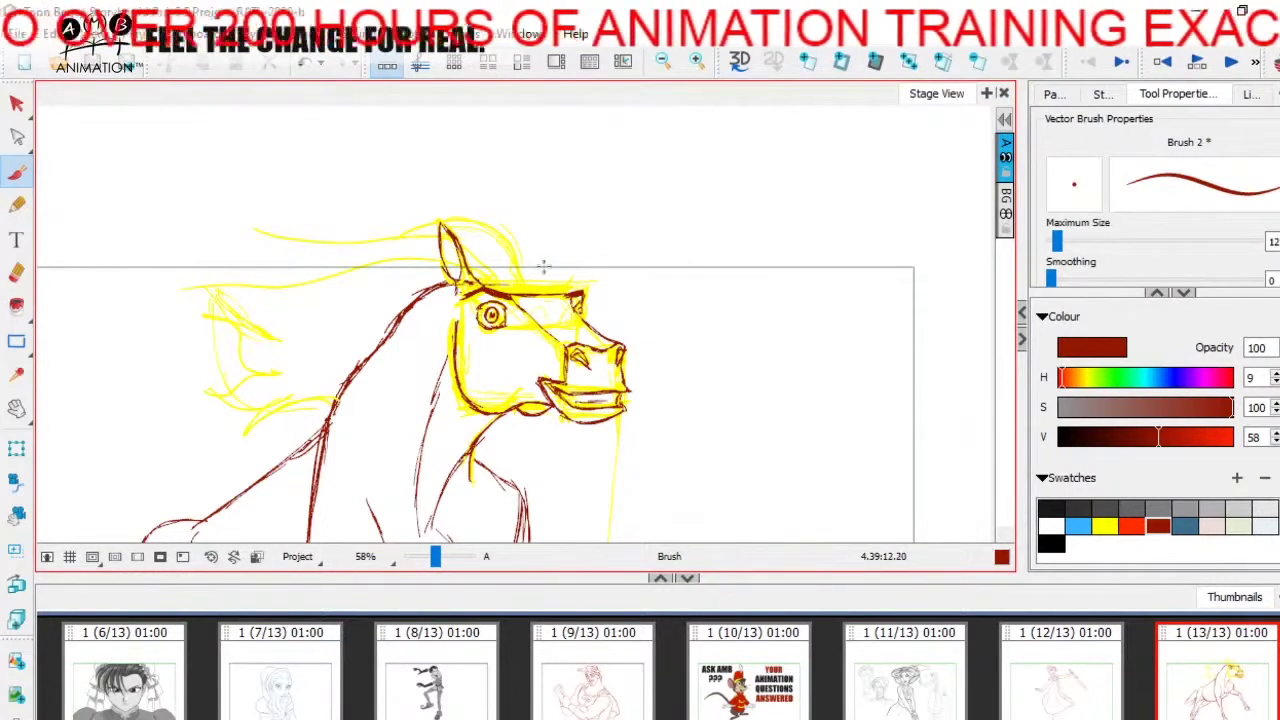
Draw the curved far ear in dark red above the brow, undoing an unwanted stroke.
mouse_move(512, 284)
left_mouse_down()
mouse_move(508, 228)
mouse_move(528, 282)
left_mouse_up()
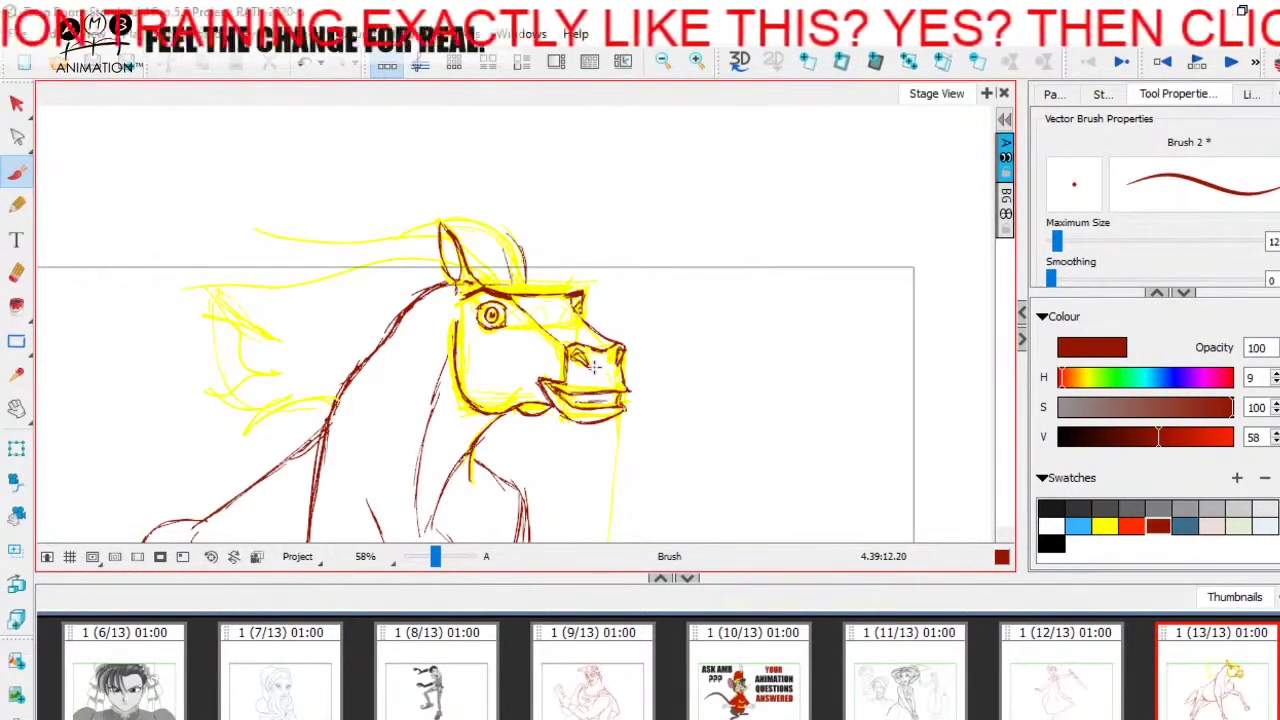
left_click_drag(502, 229, 511, 277)
key("space")
mouse_move(612, 384)
left_mouse_down()
mouse_move(647, 357)
mouse_move(615, 340)
mouse_move(600, 420)
left_mouse_up()
key("space")
key("space")
key("space")
mouse_move(576, 320)
left_mouse_down()
mouse_move(606, 236)
mouse_move(615, 290)
left_mouse_up()
key("ctrl+z")
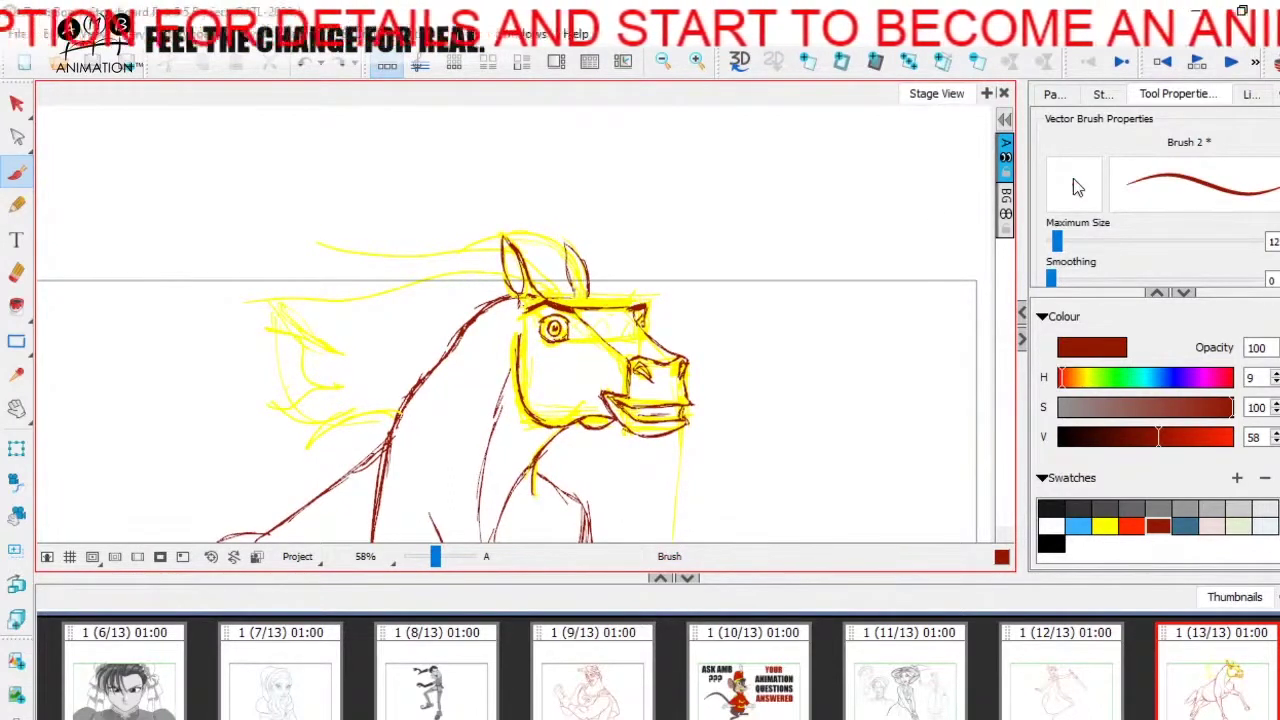
mouse_move(434, 556)
left_mouse_down()
mouse_move(424, 560)
mouse_move(434, 552)
left_mouse_up()
left_click_drag(569, 386, 563, 422)
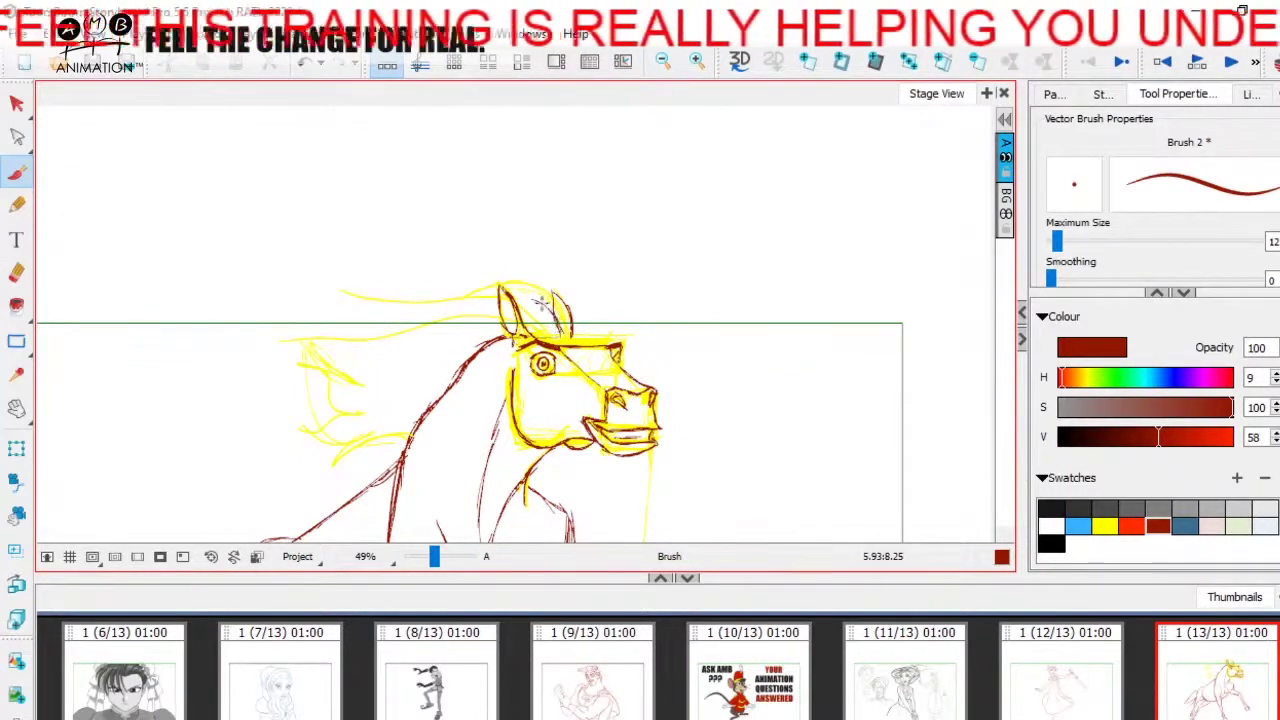
Draw the forelock and the upper windblown mane strands in dark red, sweeping back from between the ears.
mouse_move(505, 290)
left_mouse_down()
mouse_move(330, 294)
mouse_move(420, 320)
left_mouse_up()
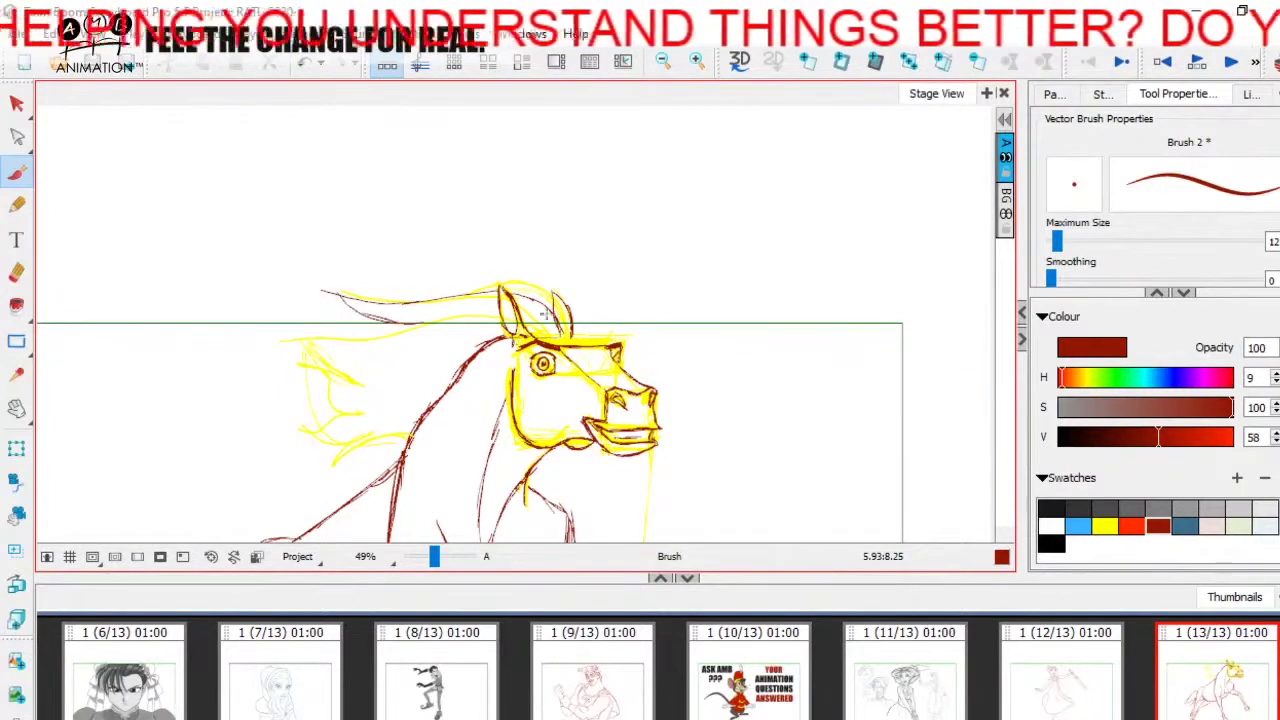
mouse_move(562, 312)
left_mouse_down()
mouse_move(568, 334)
mouse_move(540, 280)
mouse_move(432, 278)
mouse_move(518, 280)
mouse_move(541, 298)
mouse_move(430, 273)
left_mouse_up()
left_click_drag(430, 273, 544, 277)
mouse_move(457, 315)
left_mouse_down()
mouse_move(467, 304)
mouse_move(455, 288)
mouse_move(414, 293)
mouse_move(484, 291)
left_mouse_up()
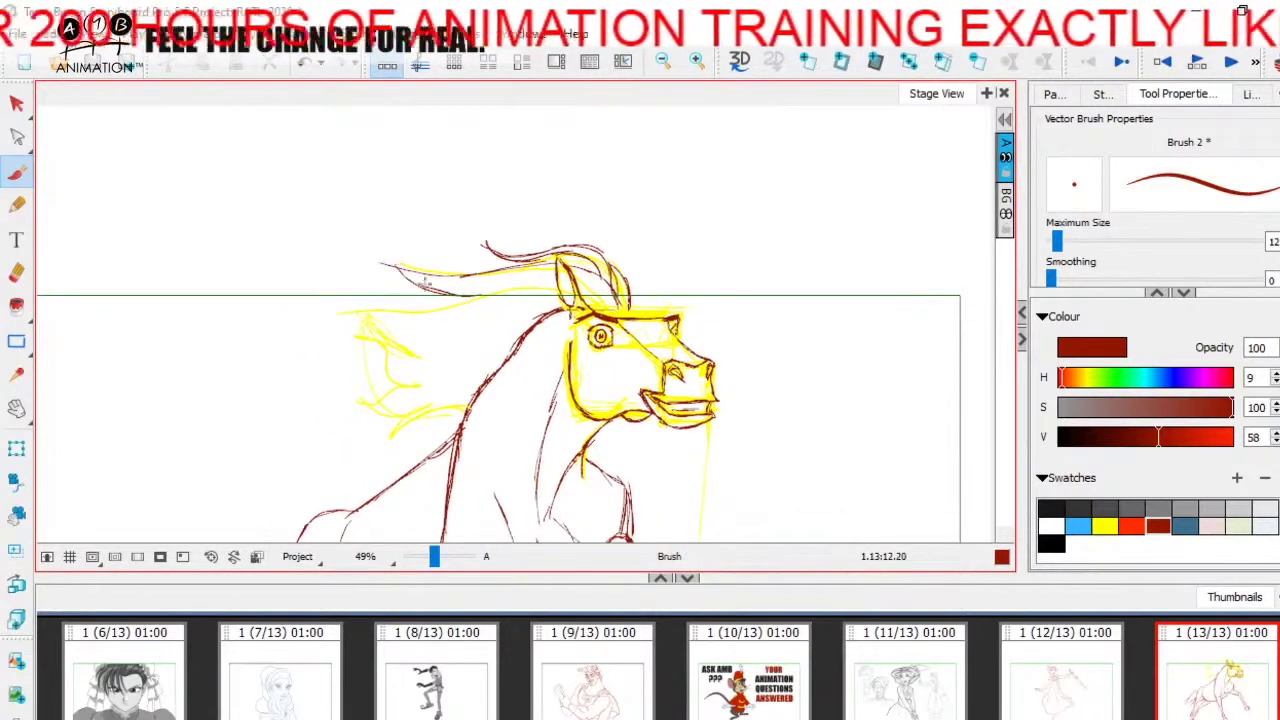
Draw the lower mane locks in dark red behind the neck, following the yellow guide with pointed, curling tips.
mouse_move(397, 273)
left_mouse_down()
mouse_move(493, 293)
mouse_move(342, 321)
mouse_move(390, 340)
left_mouse_up()
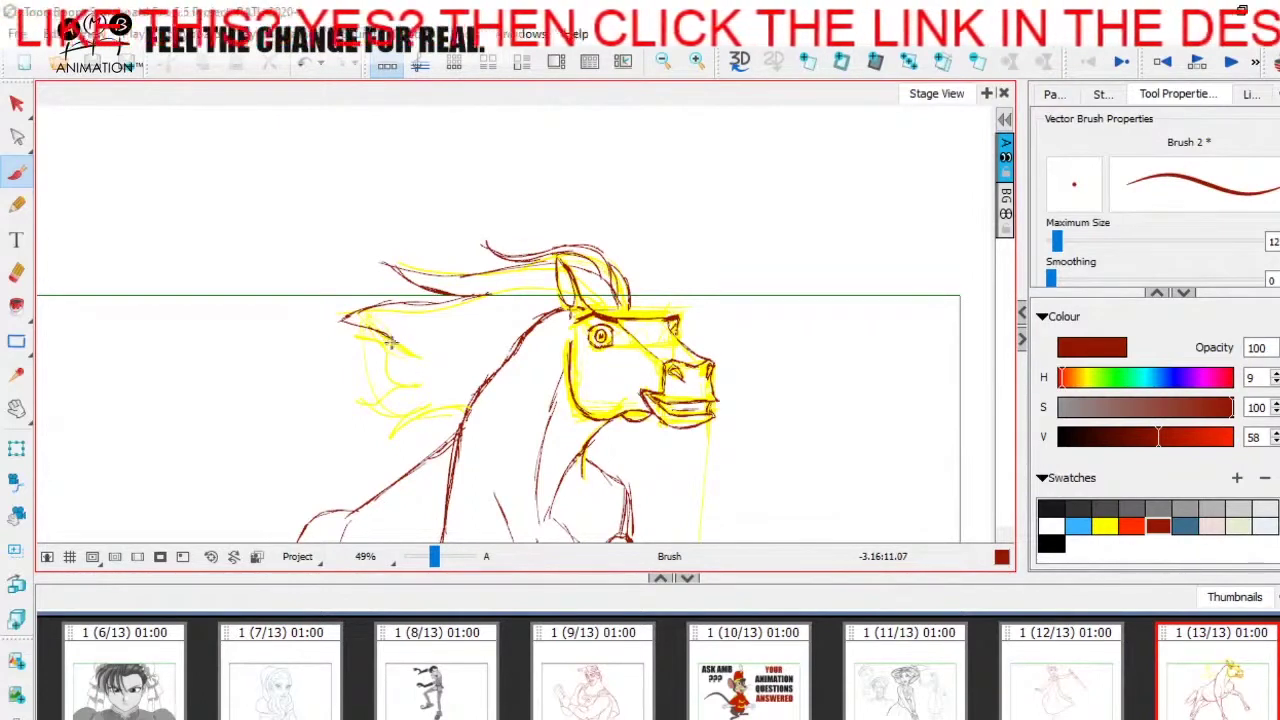
mouse_move(346, 333)
left_mouse_down()
mouse_move(385, 379)
mouse_move(404, 386)
left_mouse_up()
mouse_move(407, 386)
left_mouse_down()
mouse_move(425, 375)
mouse_move(374, 397)
mouse_move(420, 401)
mouse_move(400, 424)
mouse_move(476, 398)
left_mouse_up()
Select the yellow construction underlay and delete it, leaving only the dark red horse lines.
key("space")
left_click_drag(622, 472, 579, 325)
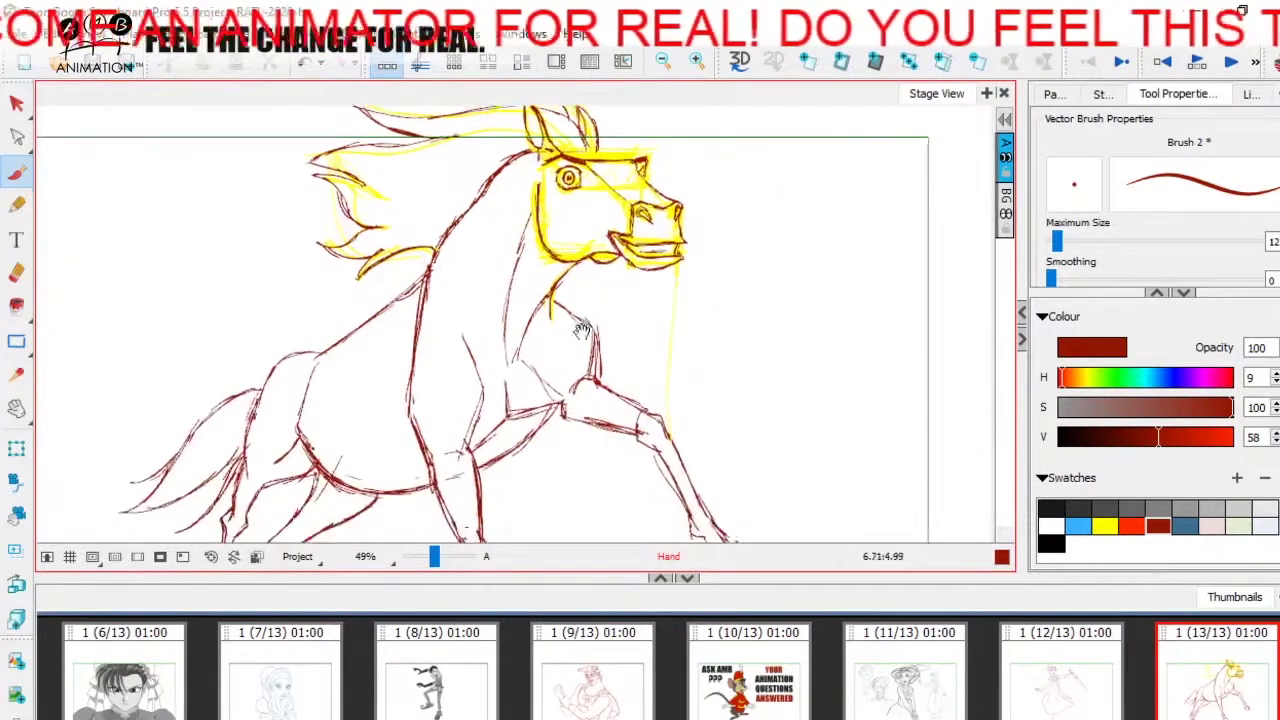
left_click_drag(434, 557, 431, 558)
key("space")
left_click_drag(491, 442, 493, 466)
left_click(18, 106)
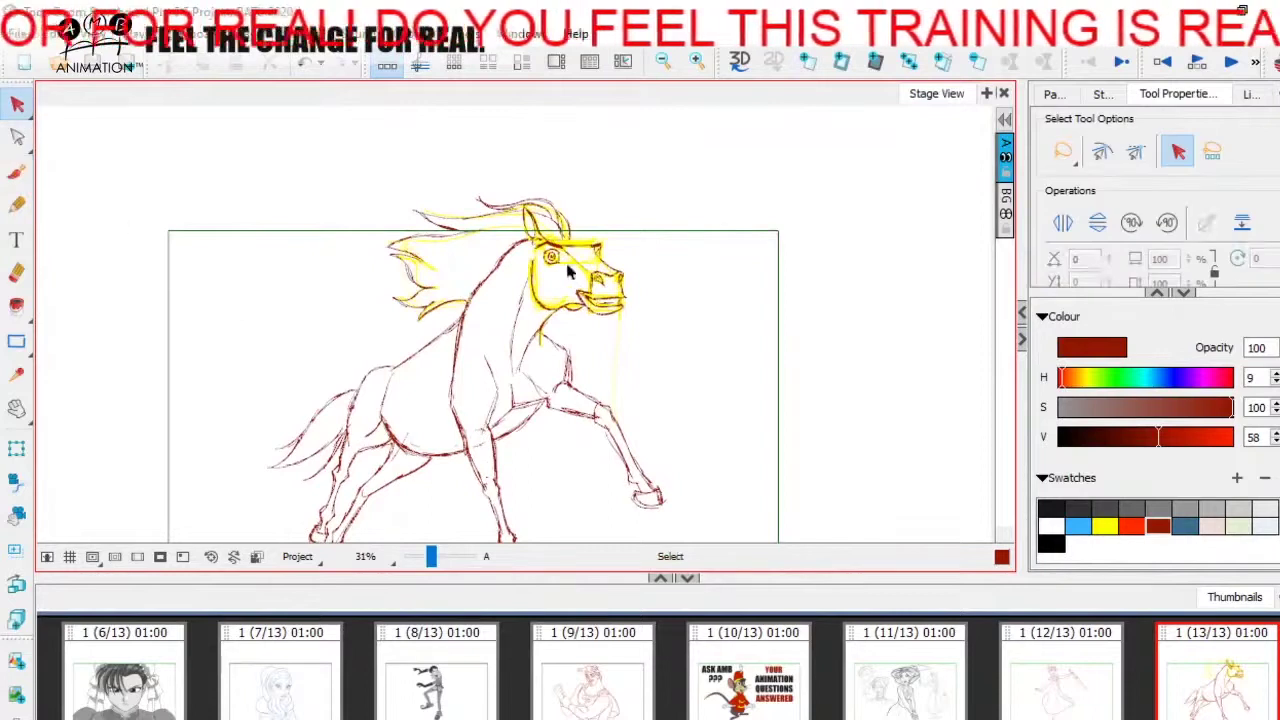
key("ctrl+a")
key("Delete")
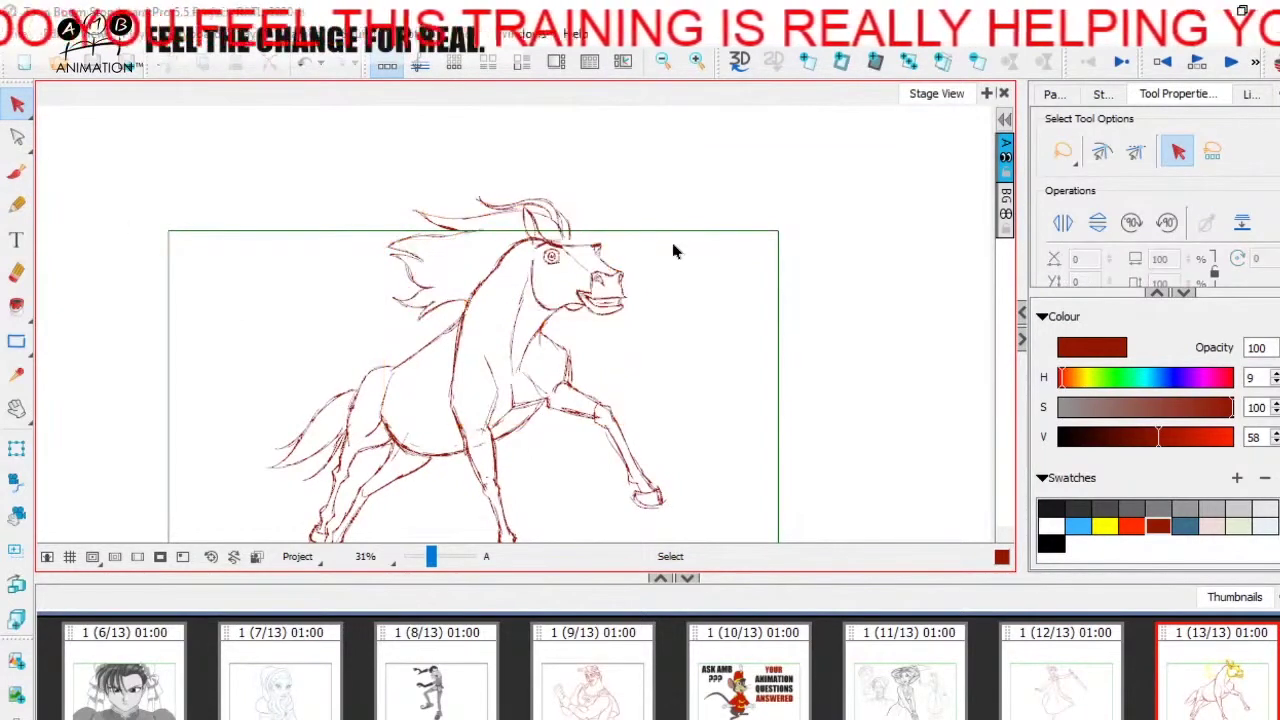
Touch up the forelock beside the far ear with a dark red brush stroke.
left_click(17, 172)
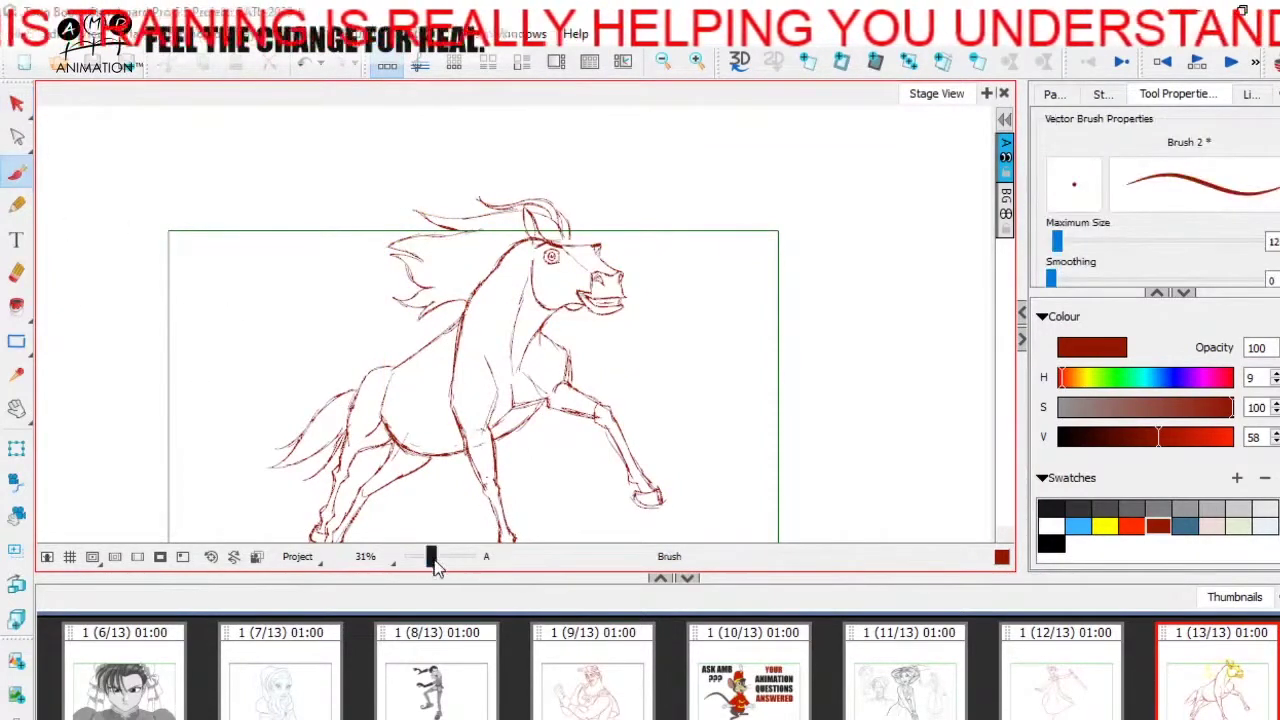
left_click_drag(431, 556, 433, 556)
left_click_drag(562, 422, 559, 528)
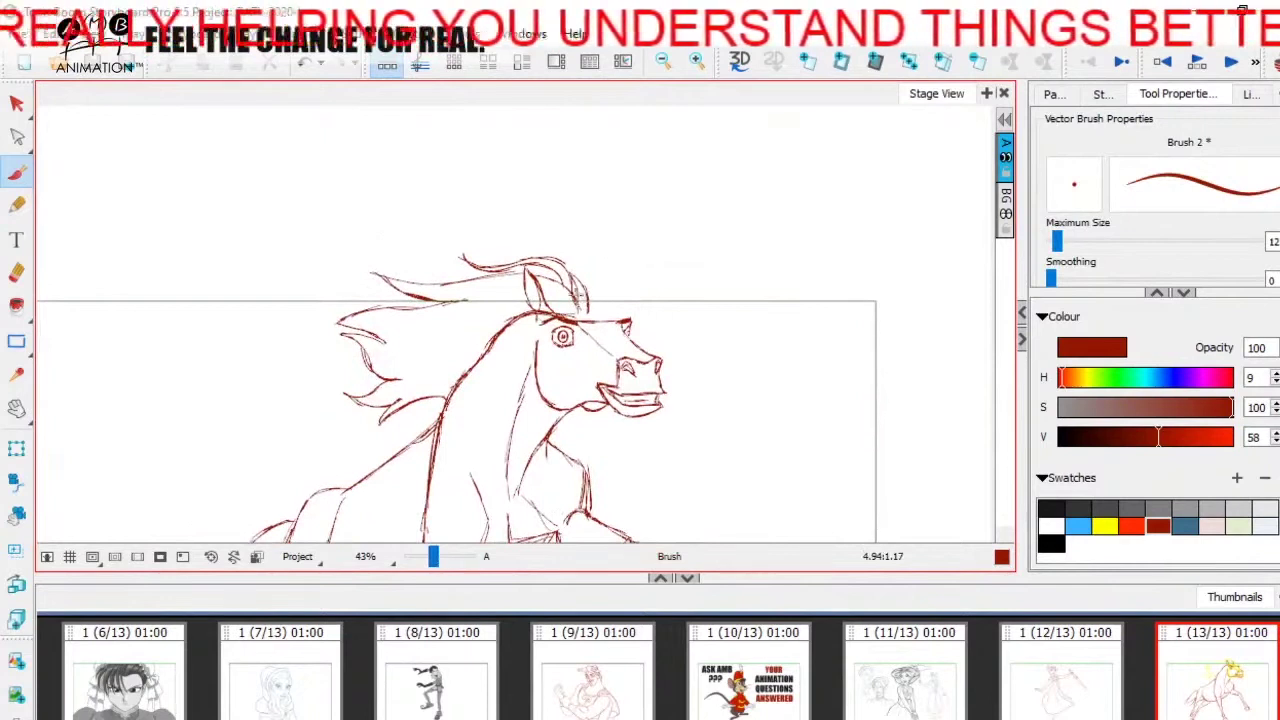
mouse_move(590, 318)
left_mouse_down()
mouse_move(585, 298)
mouse_move(582, 320)
left_mouse_up()
key("space")
left_click_drag(670, 342, 686, 337)
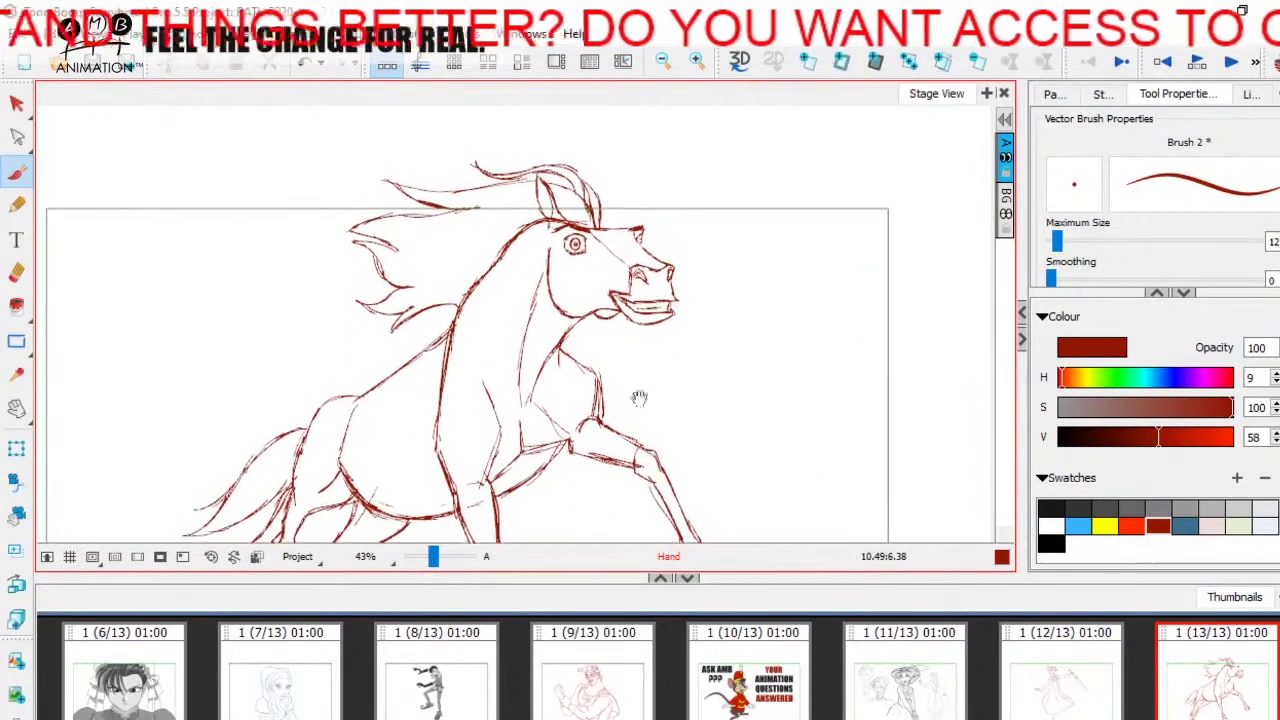
Scale the whole horse drawing down slightly and move it up so that it fits inside the camera frame.
left_click_drag(432, 557, 427, 557)
left_click(17, 103)
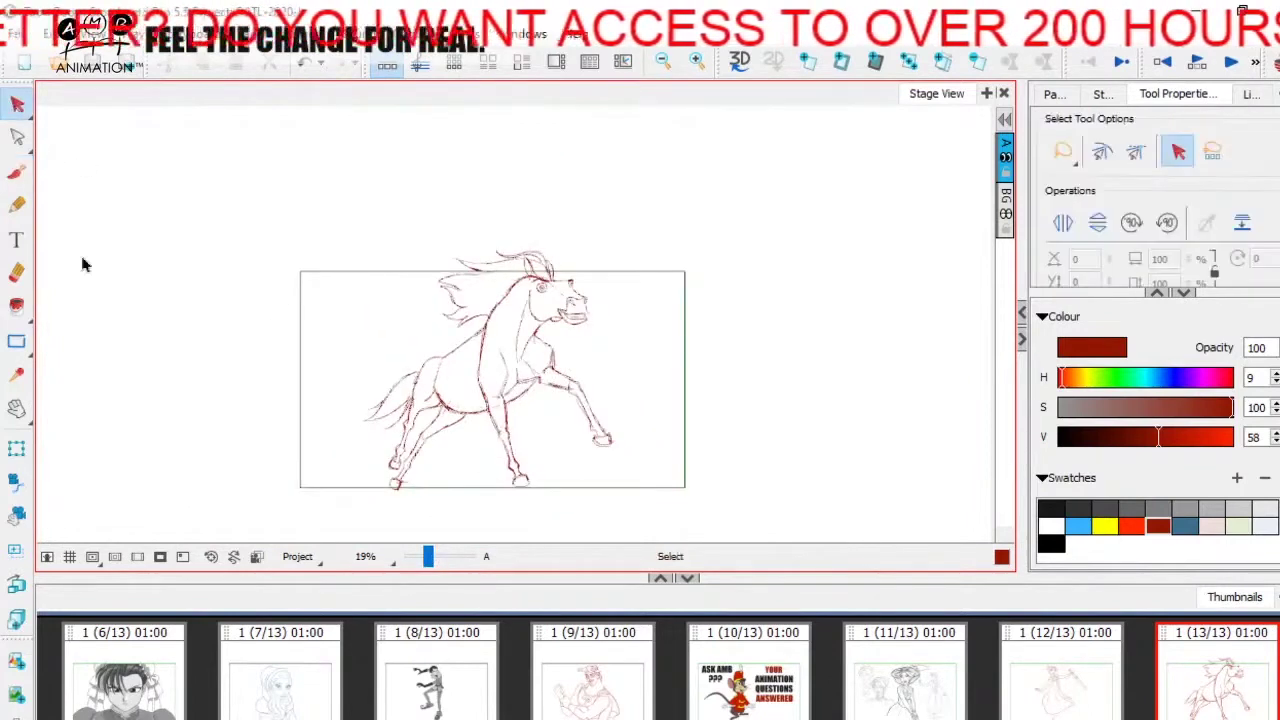
key("ctrl+a")
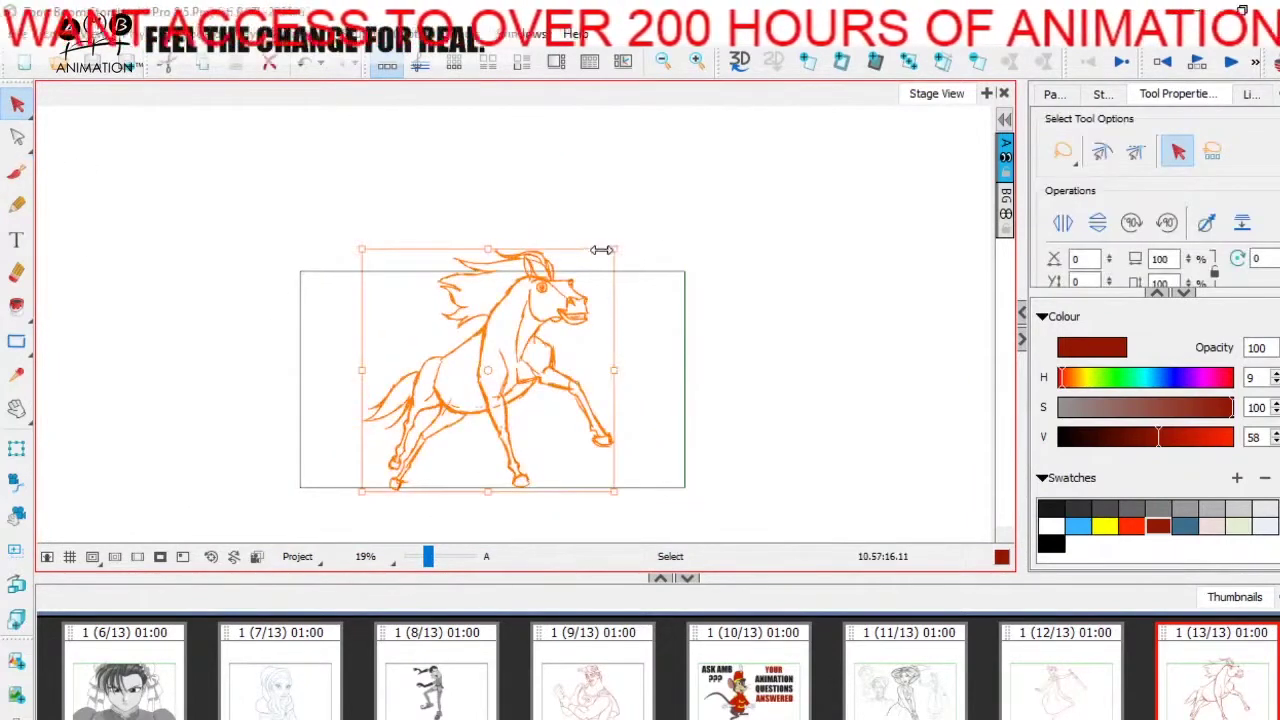
left_click_drag(609, 246, 570, 288)
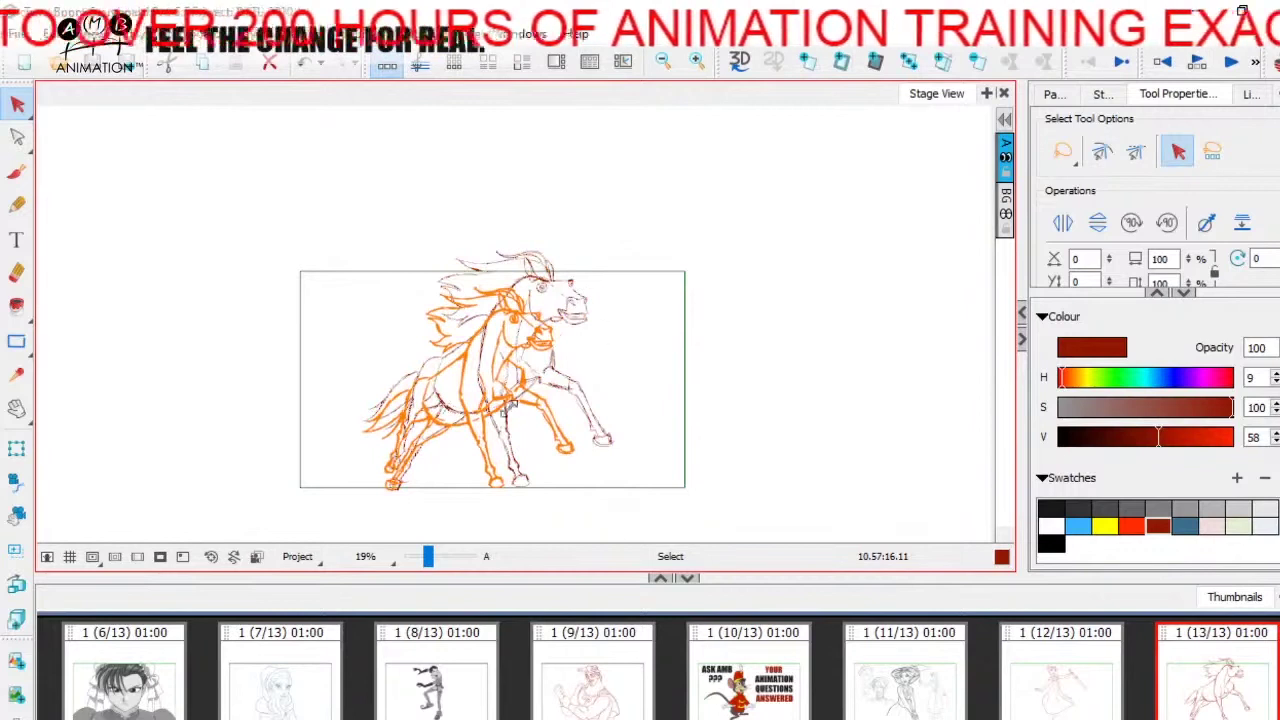
left_click_drag(485, 426, 500, 415)
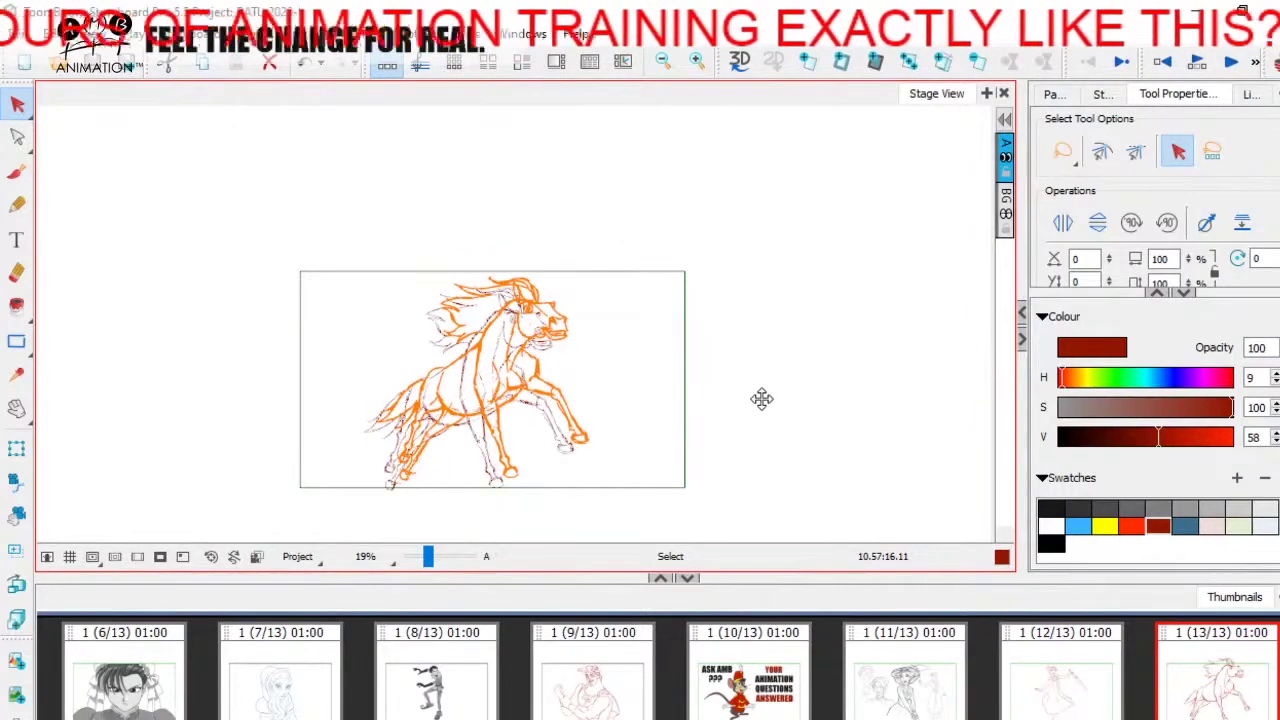
left_click(449, 516)
left_click_drag(429, 558, 432, 558)
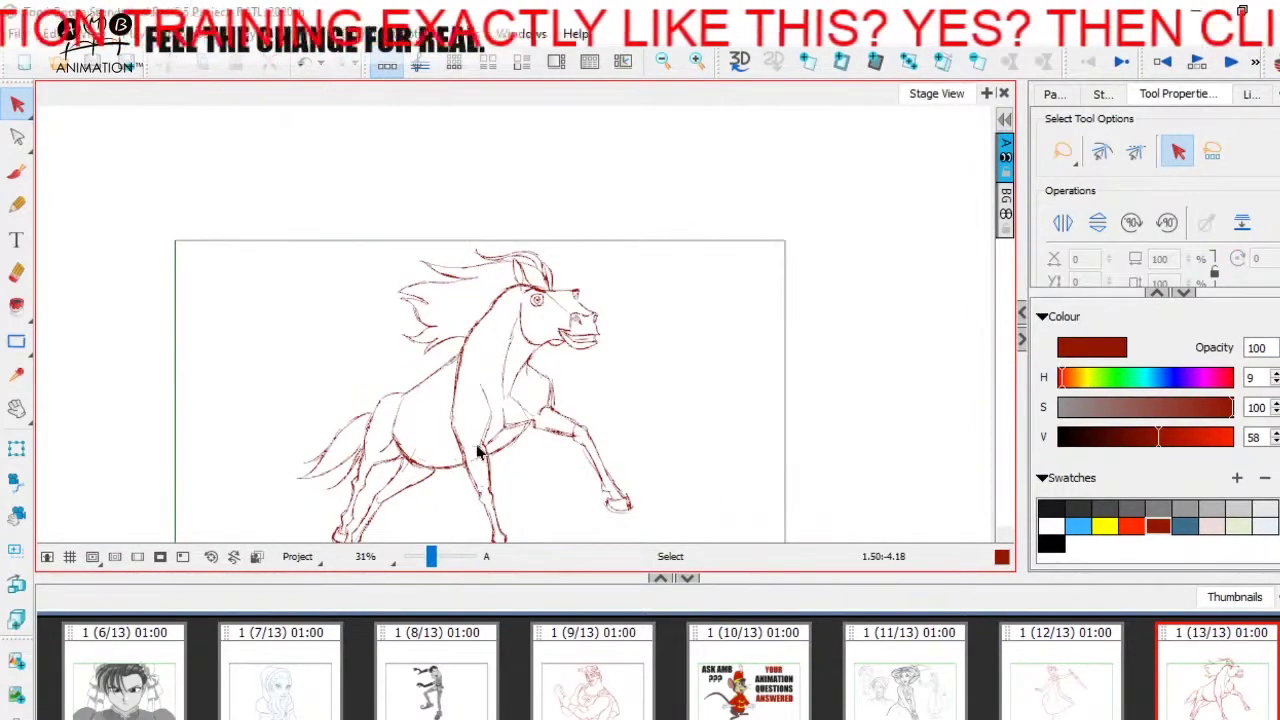
left_click_drag(477, 446, 478, 439)
left_click(841, 403)
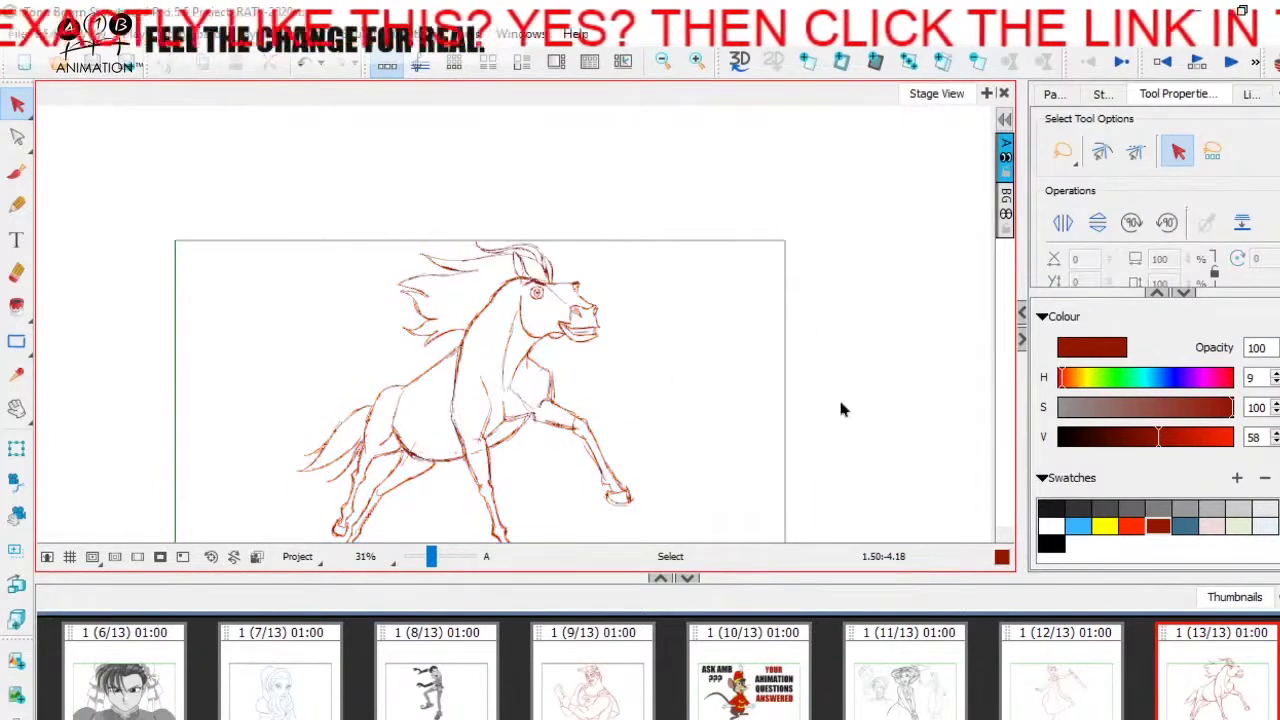
Recolour the whole horse drawing with the near-black swatch and save the project.
left_click_drag(428, 556, 432, 556)
left_click_drag(672, 370, 681, 284)
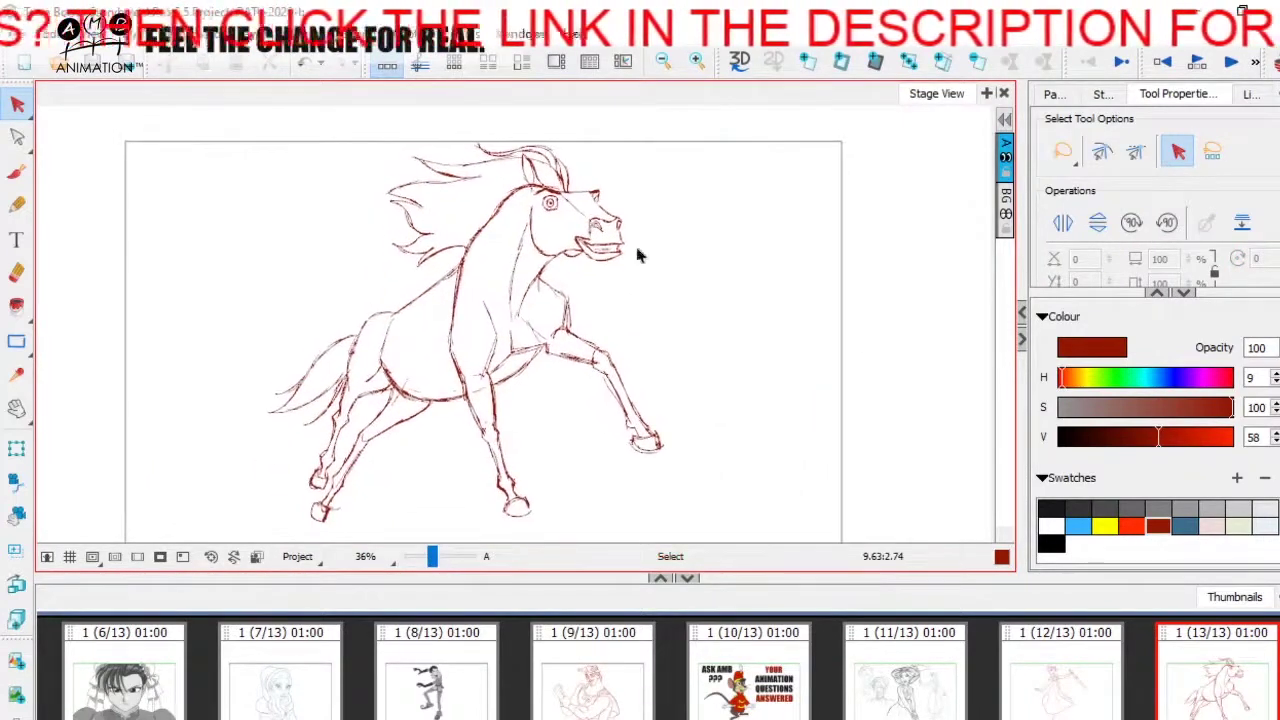
left_click(492, 412)
left_click(1053, 508)
left_click(862, 441)
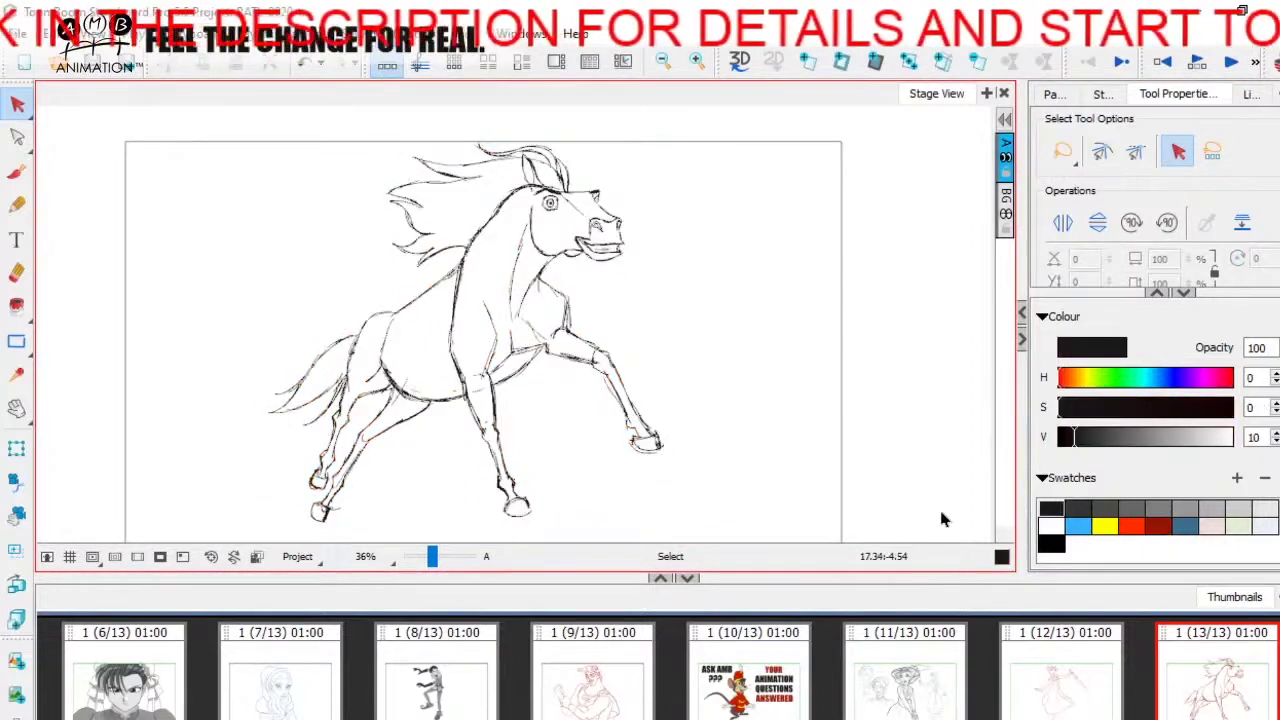
key("ctrl+s")
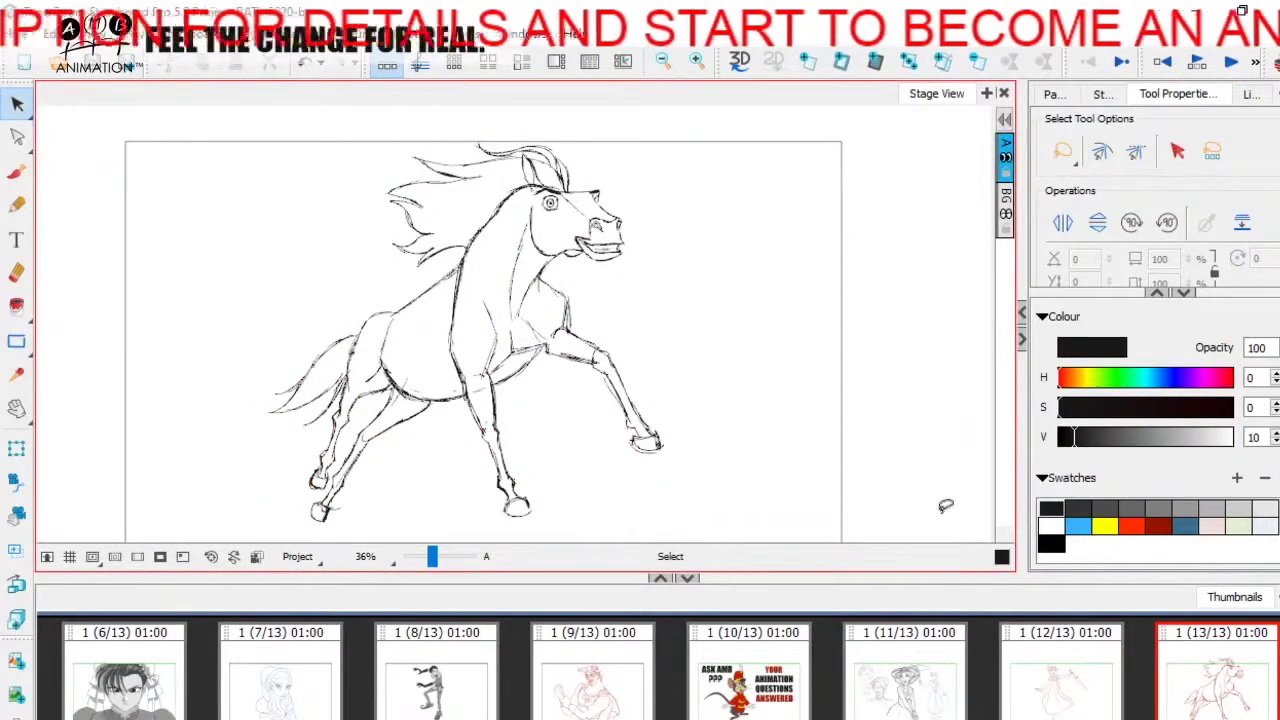